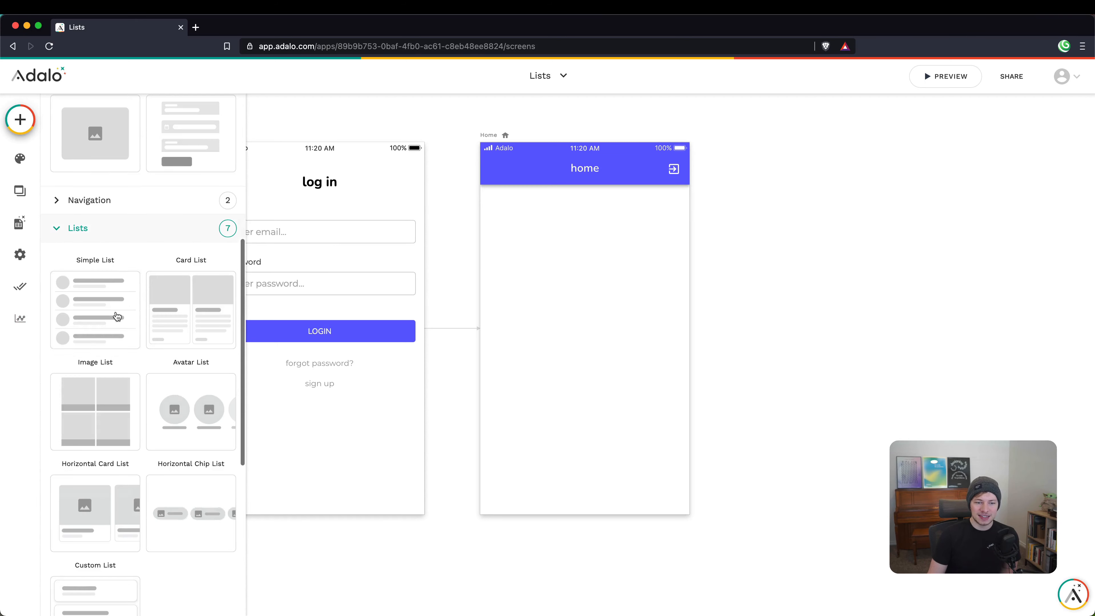
Step: Add a Simple List component to the Home screen below the header bar
scroll(78, 454, down, 2)
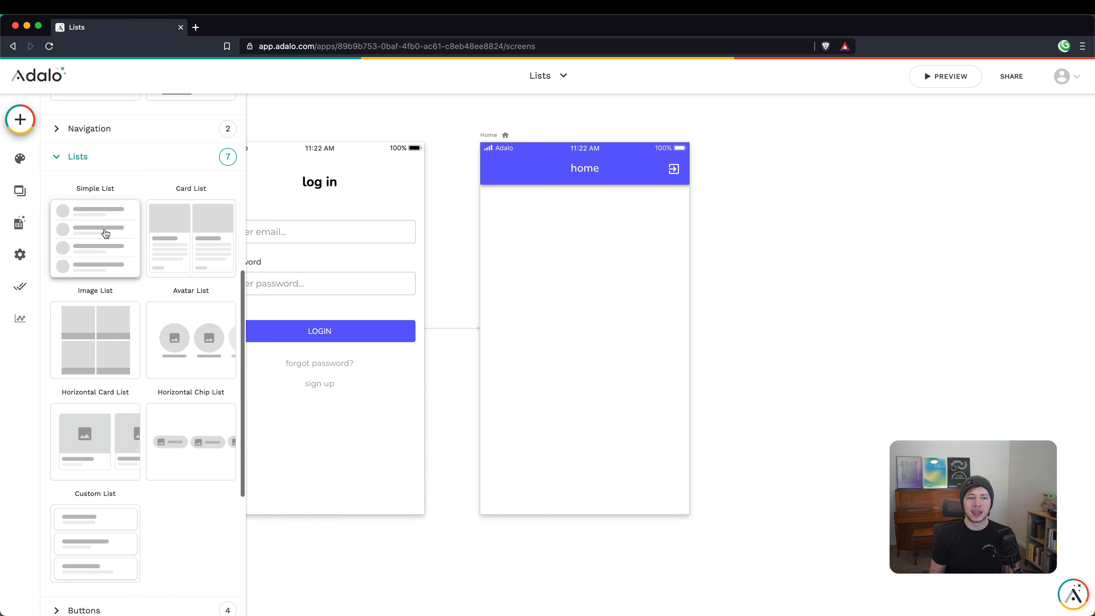
drag(77, 232, 587, 280)
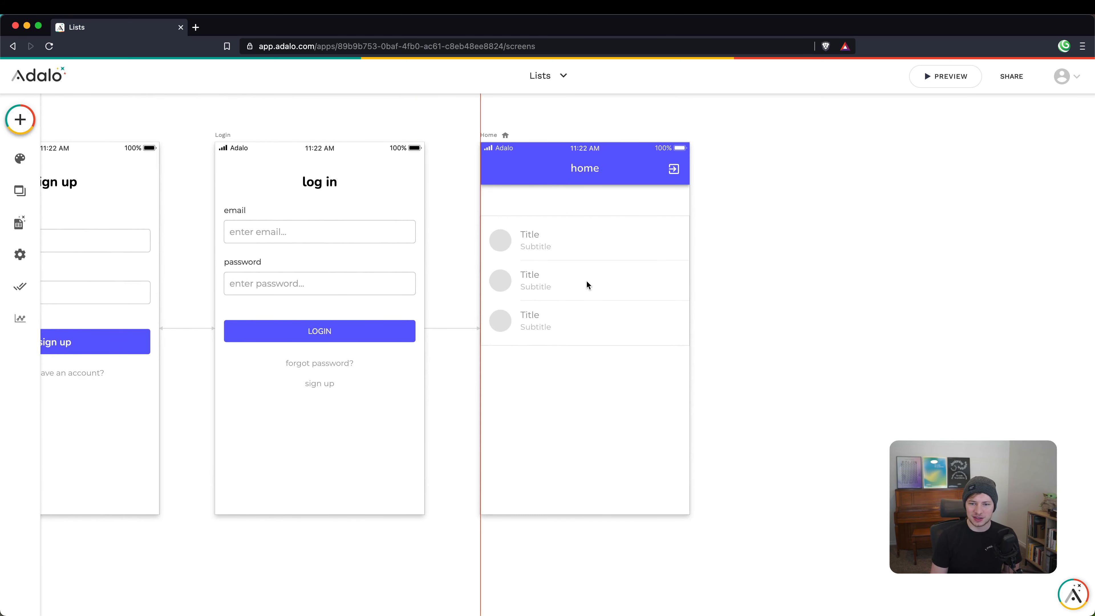
click(581, 432)
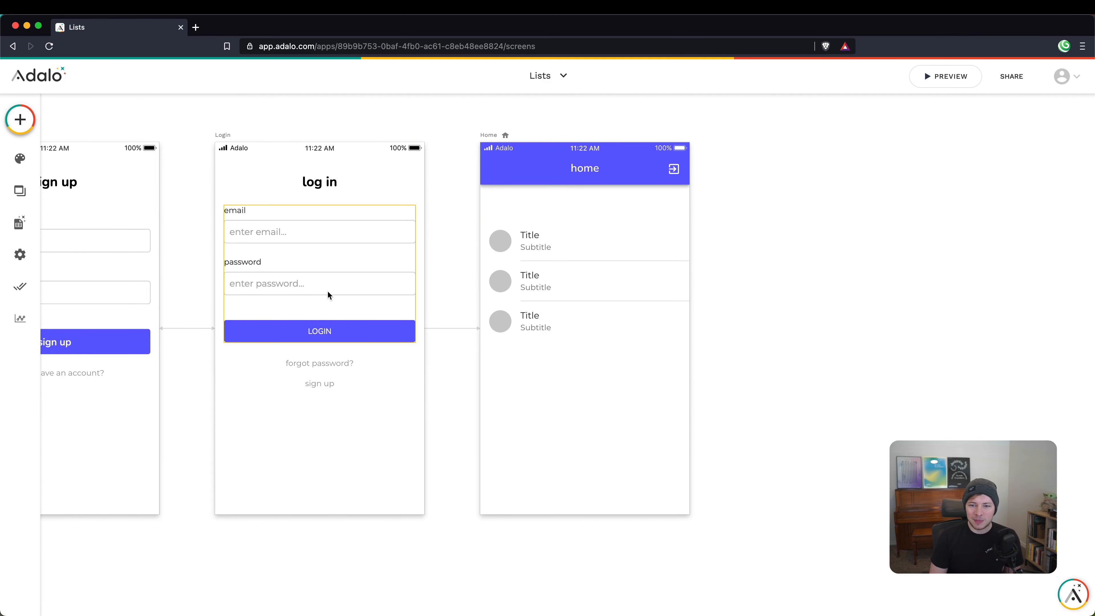
Step: Examine the properties of the People and States database collections and how the two collections relate
click(19, 223)
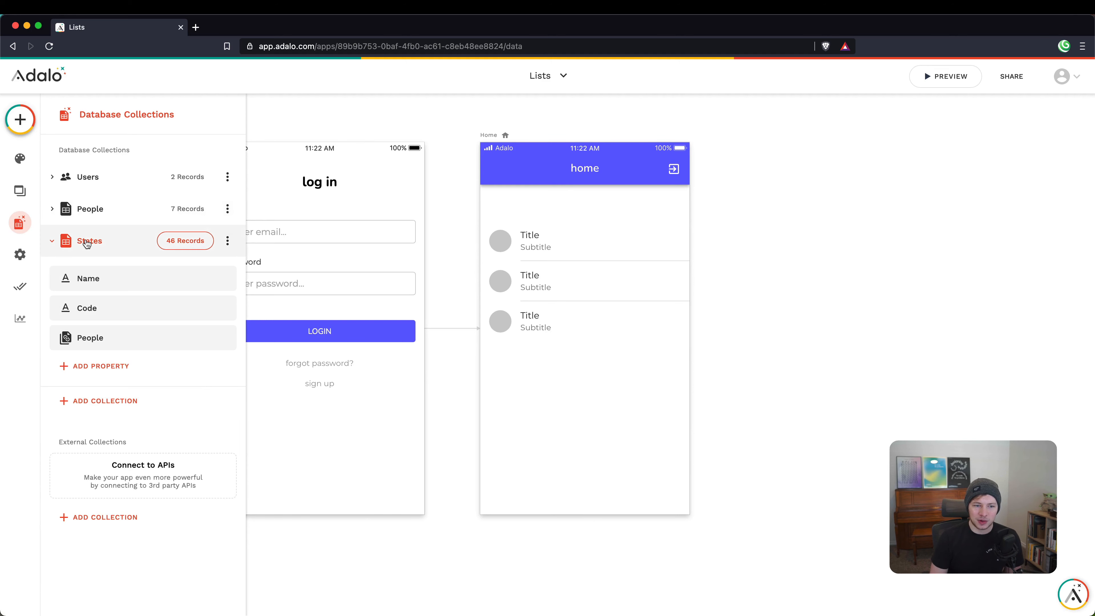
click(90, 211)
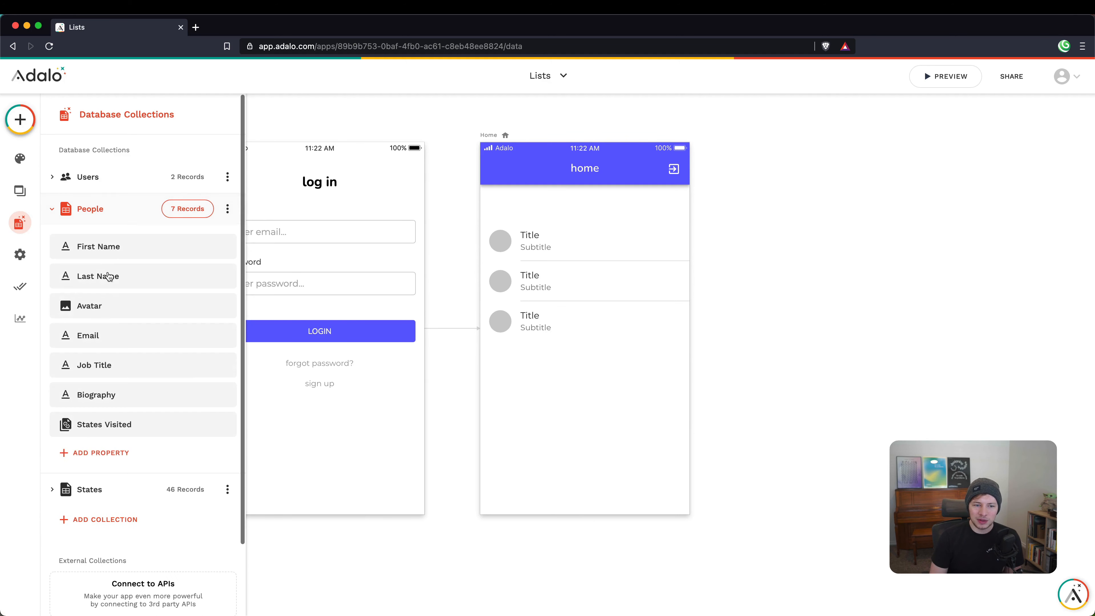
click(113, 492)
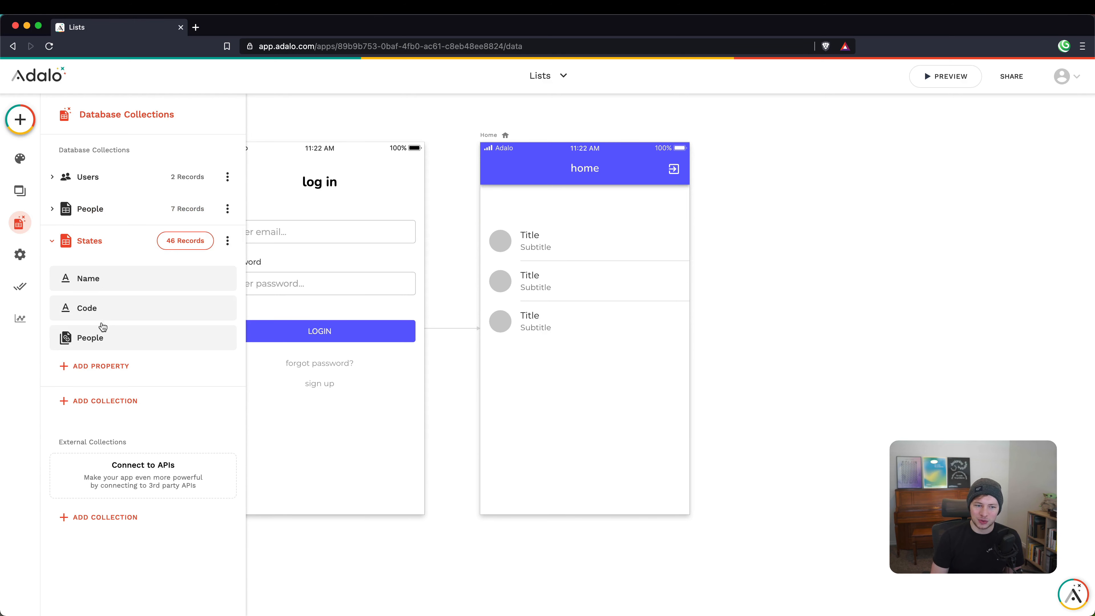
click(93, 210)
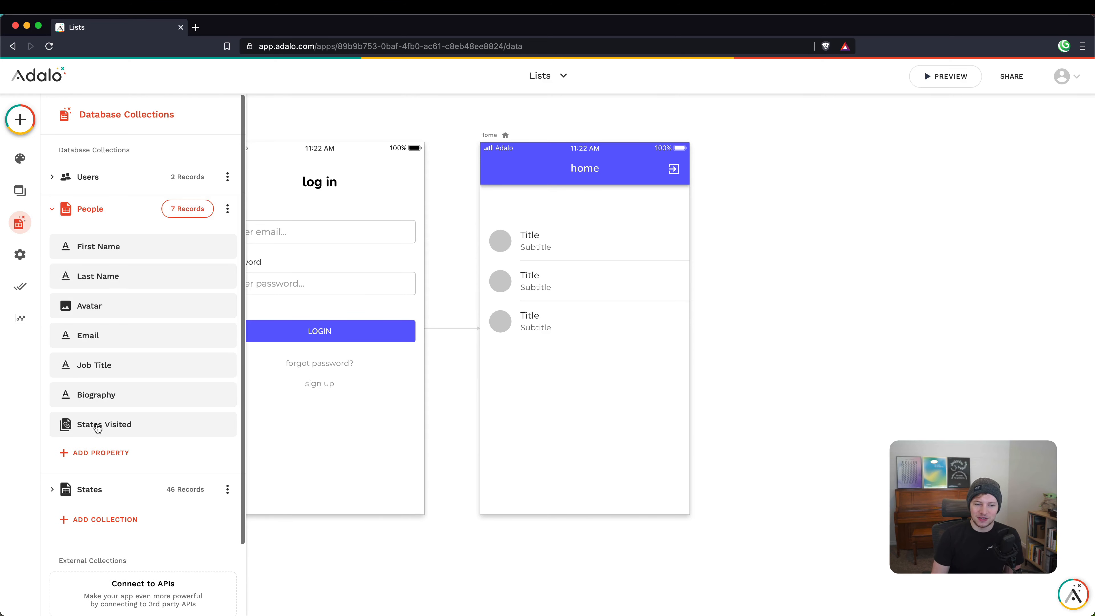
click(92, 488)
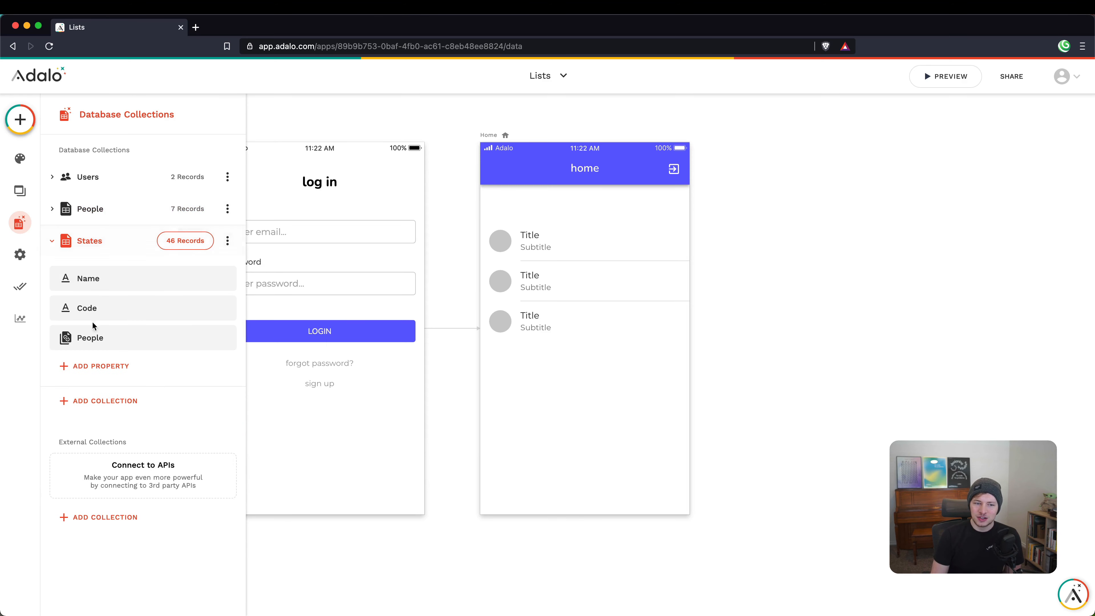
click(92, 252)
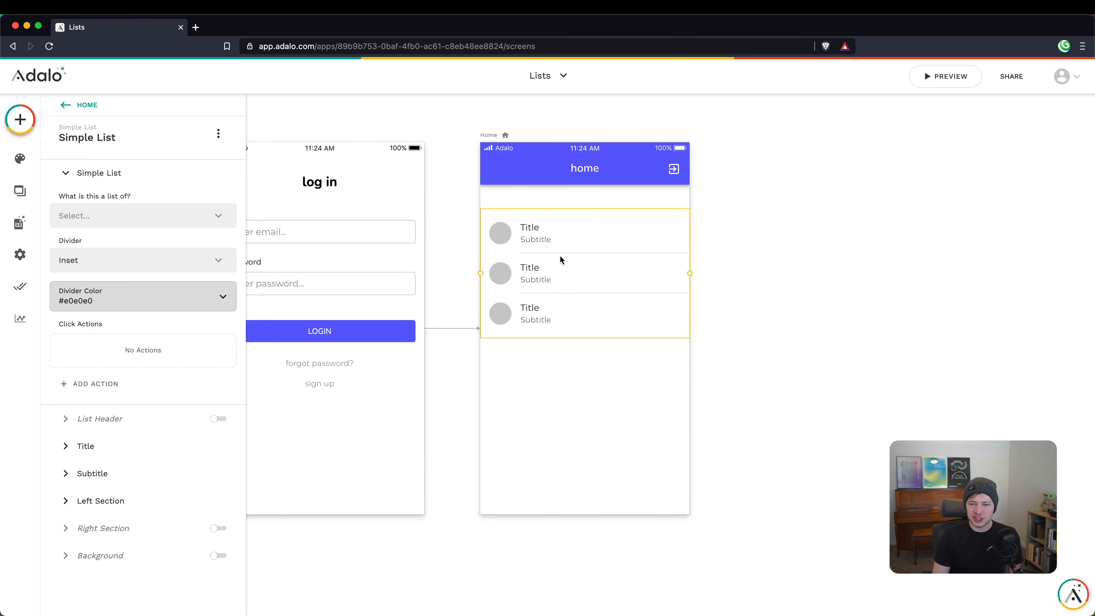
Step: Make the simple list on the Home screen a list of the People collection
click(214, 219)
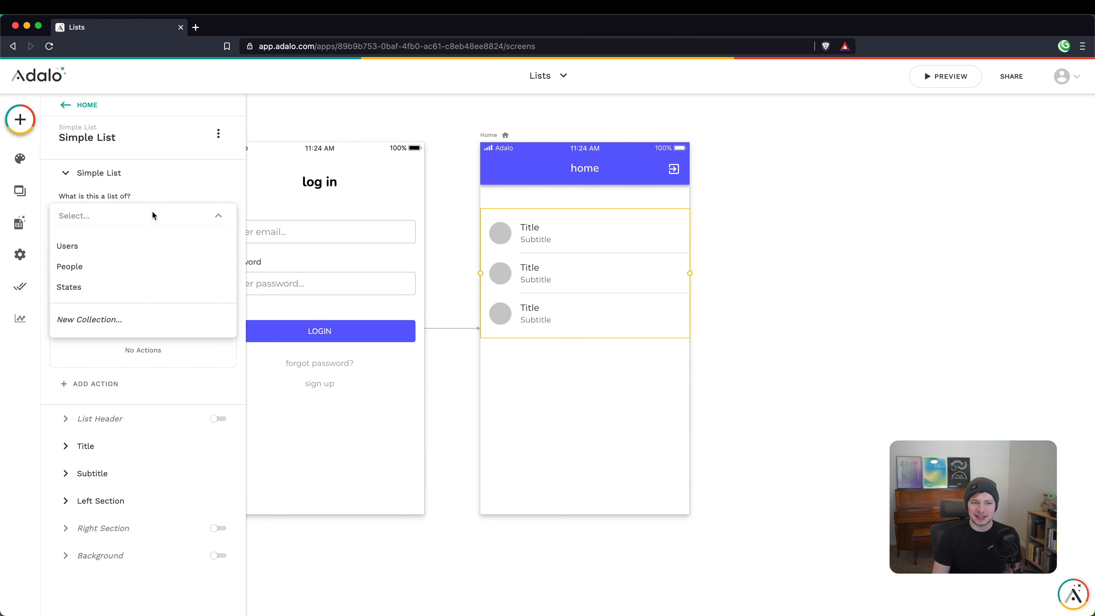
click(91, 266)
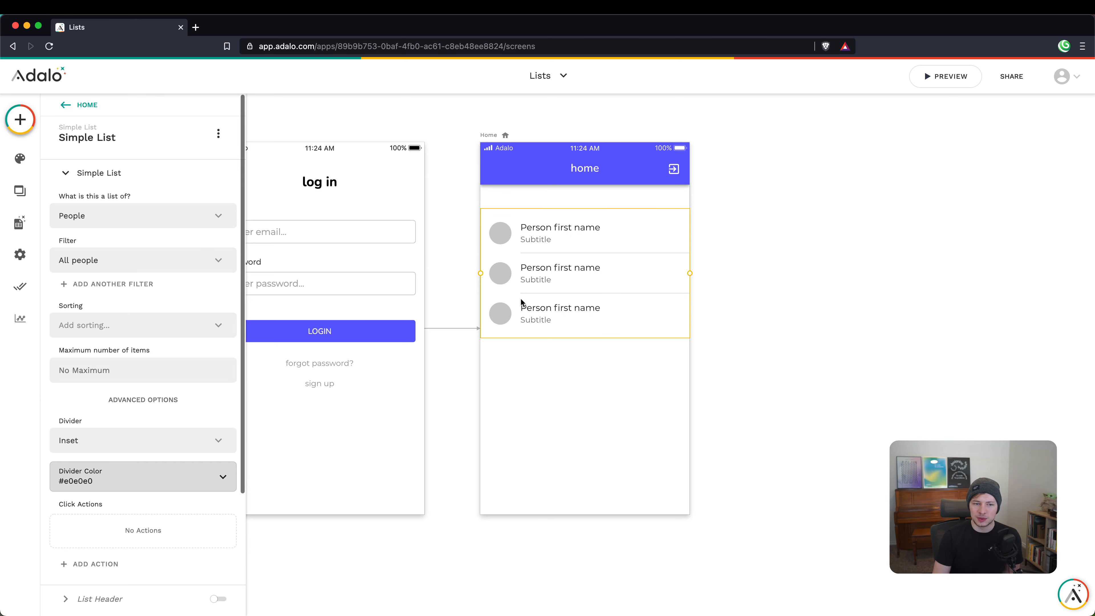
scroll(149, 315, down, 1)
scroll(134, 178, up, 1)
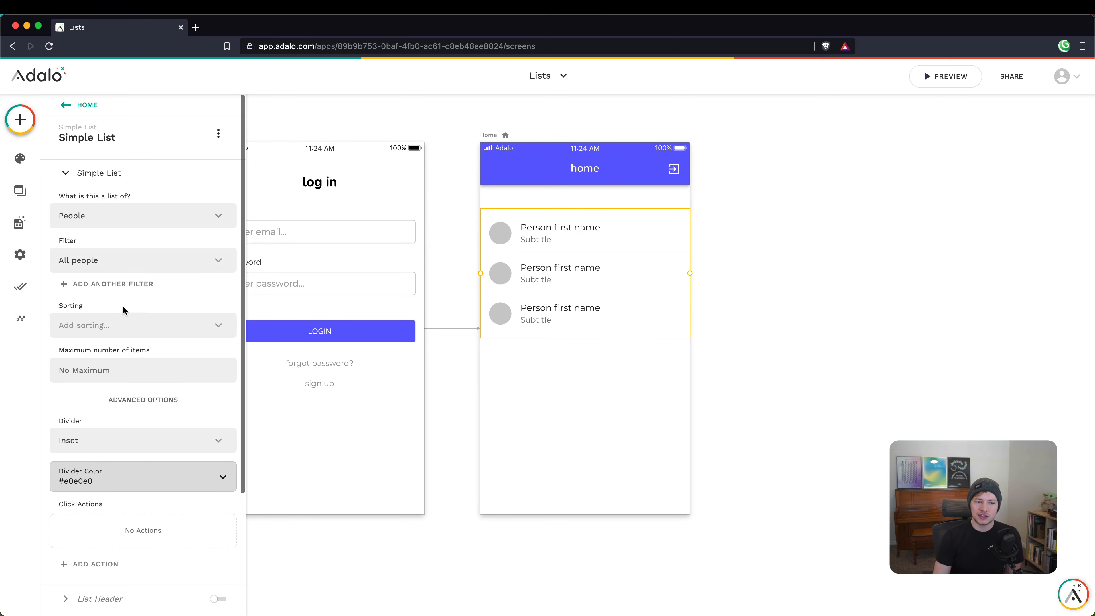
Step: Review the available sorting options and the maximum-items setting of the People list without choosing any
click(113, 323)
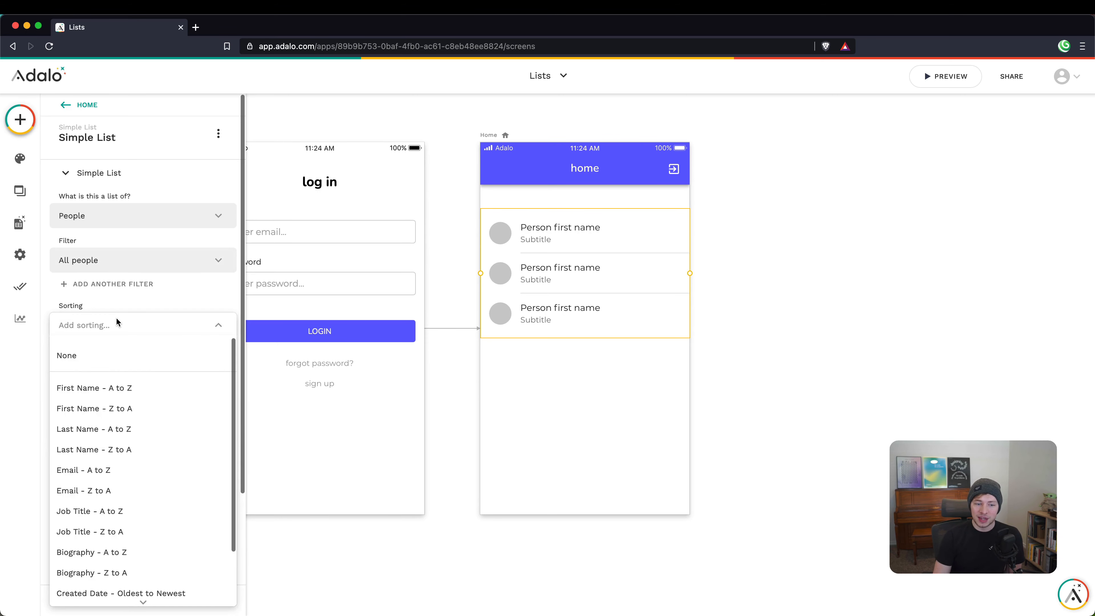
scroll(161, 441, down, 3)
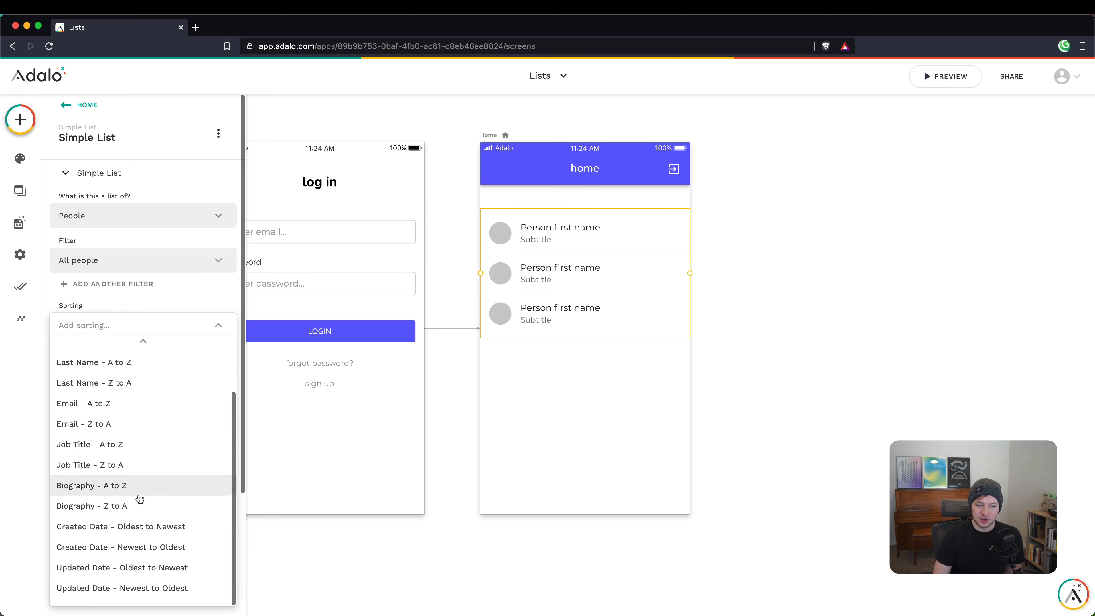
scroll(138, 431, up, 2)
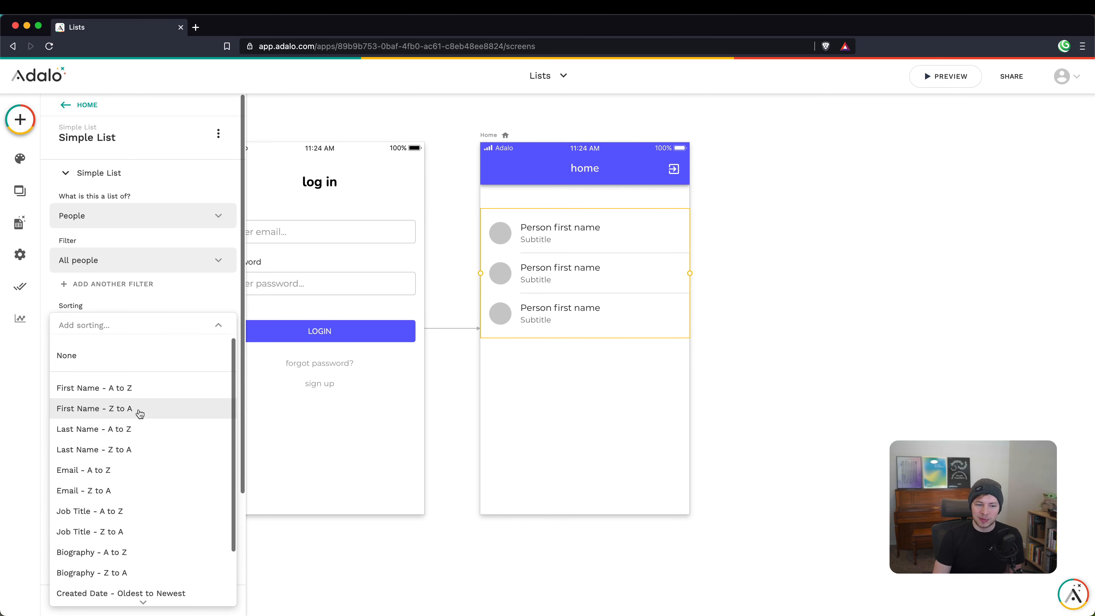
scroll(143, 477, down, 2)
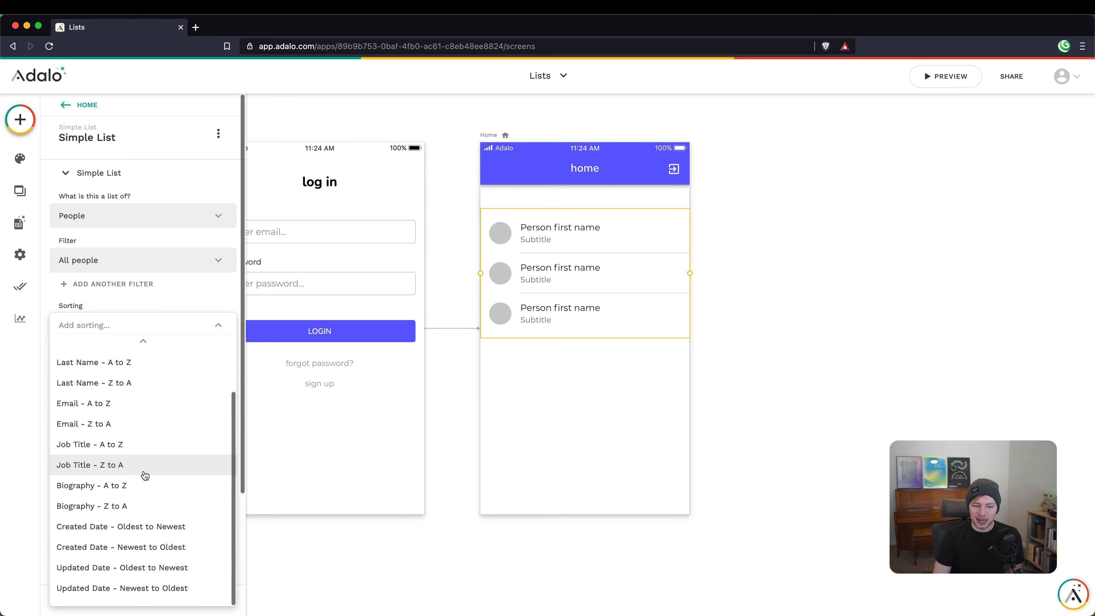
click(142, 327)
click(120, 372)
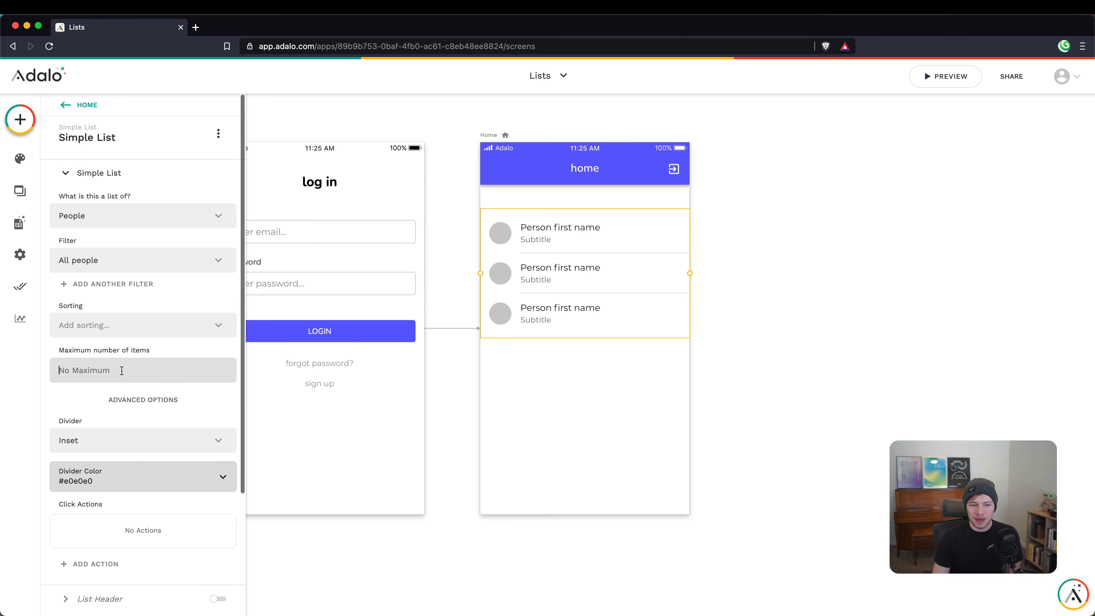
Step: Try the None divider style on the People list and settle on Full
scroll(123, 370, down, 3)
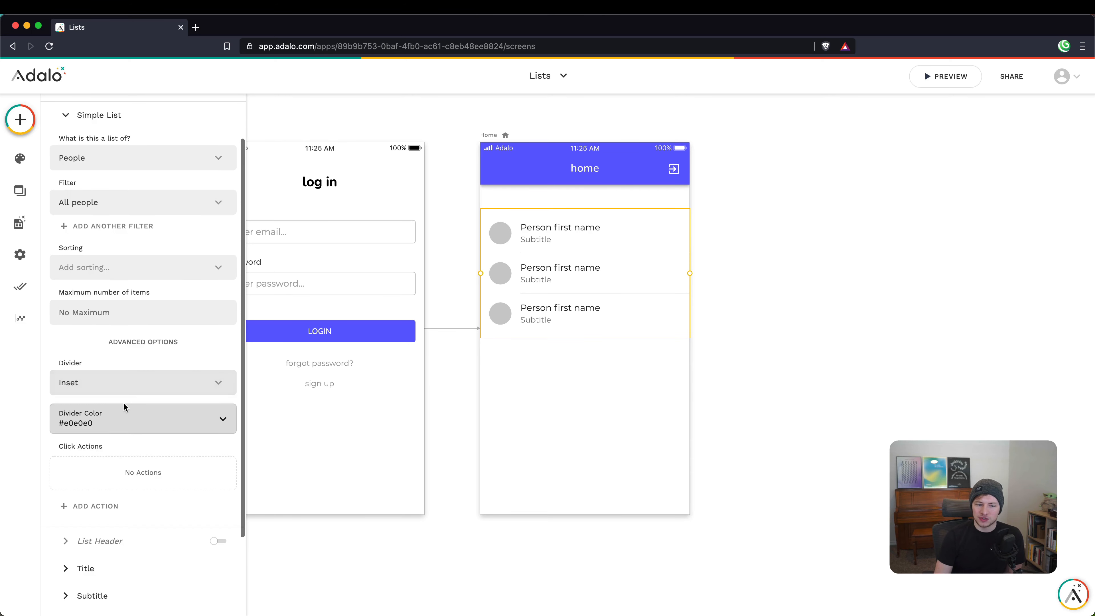
scroll(124, 410, down, 2)
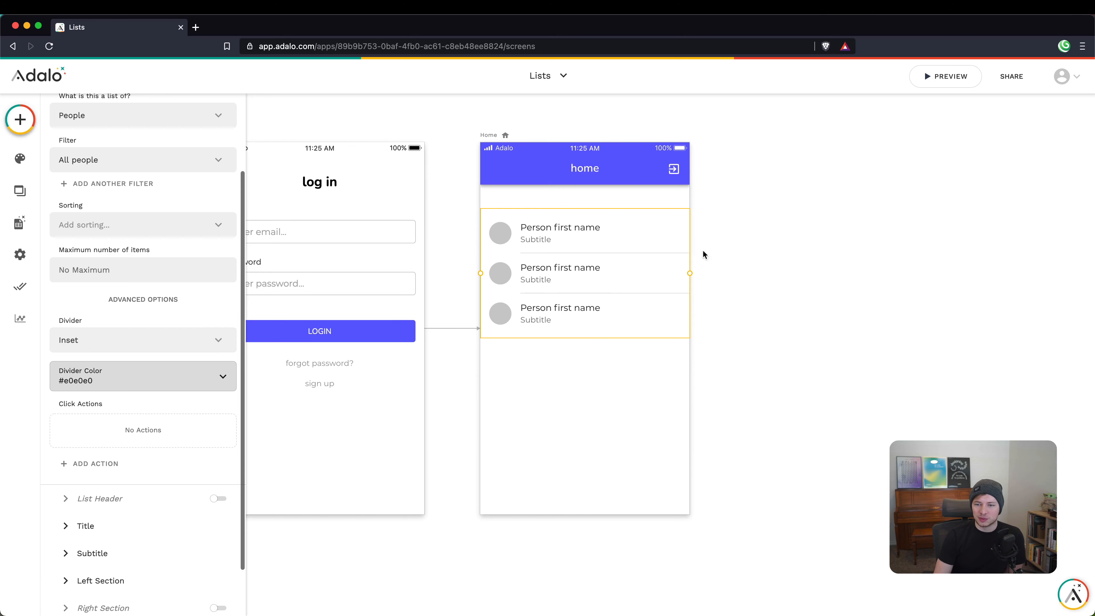
click(116, 338)
click(93, 271)
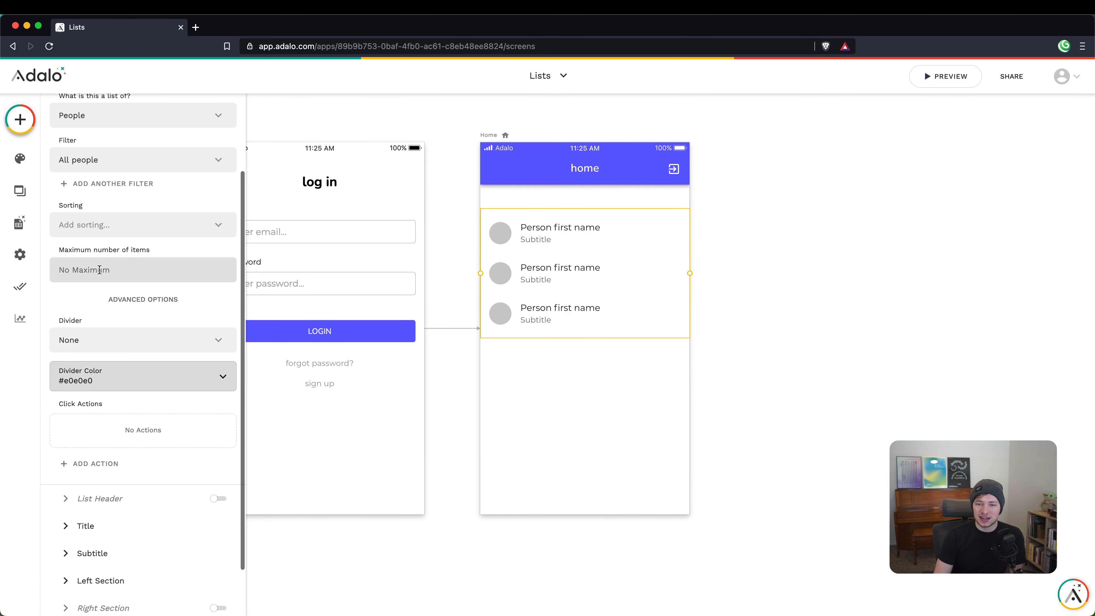
click(135, 338)
click(109, 312)
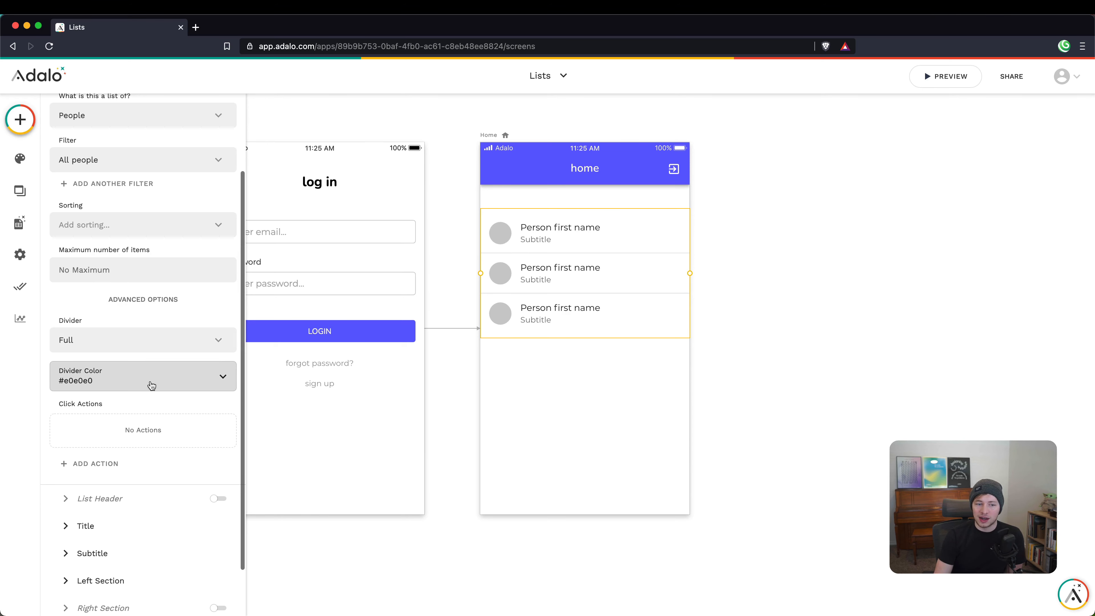
Step: Set the list's divider color to the Primary theme color
click(115, 375)
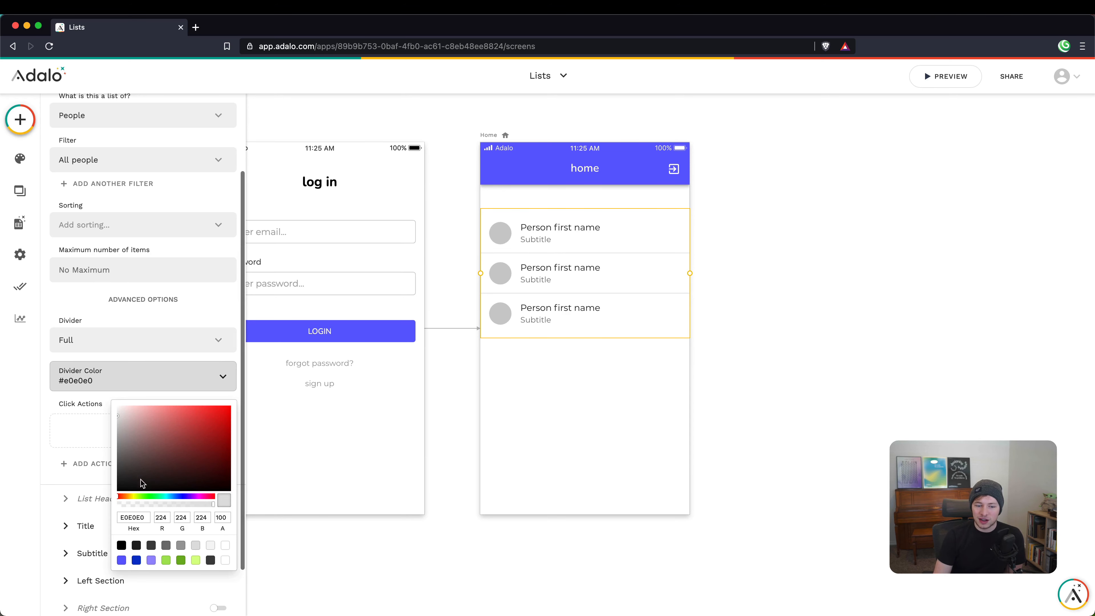
click(121, 560)
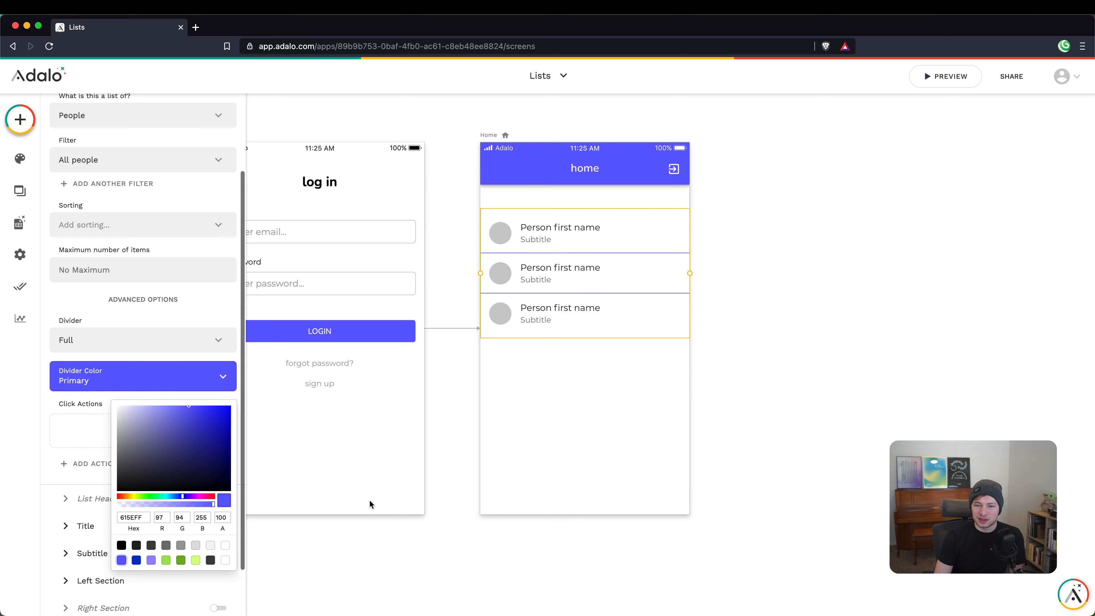
click(95, 370)
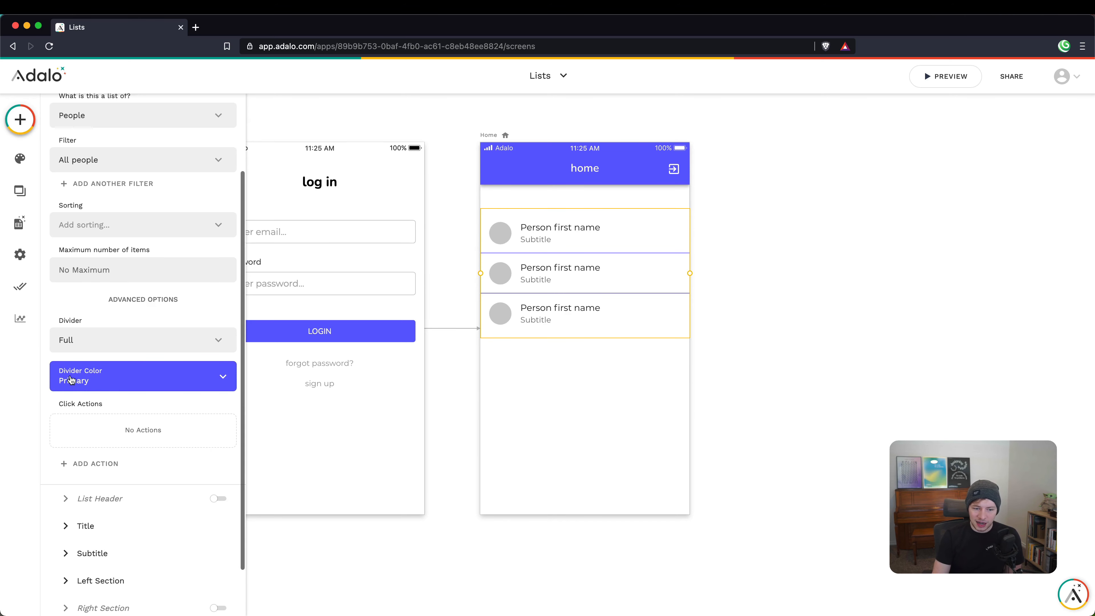
Step: Enable the List Header of the simple list
scroll(119, 393, down, 2)
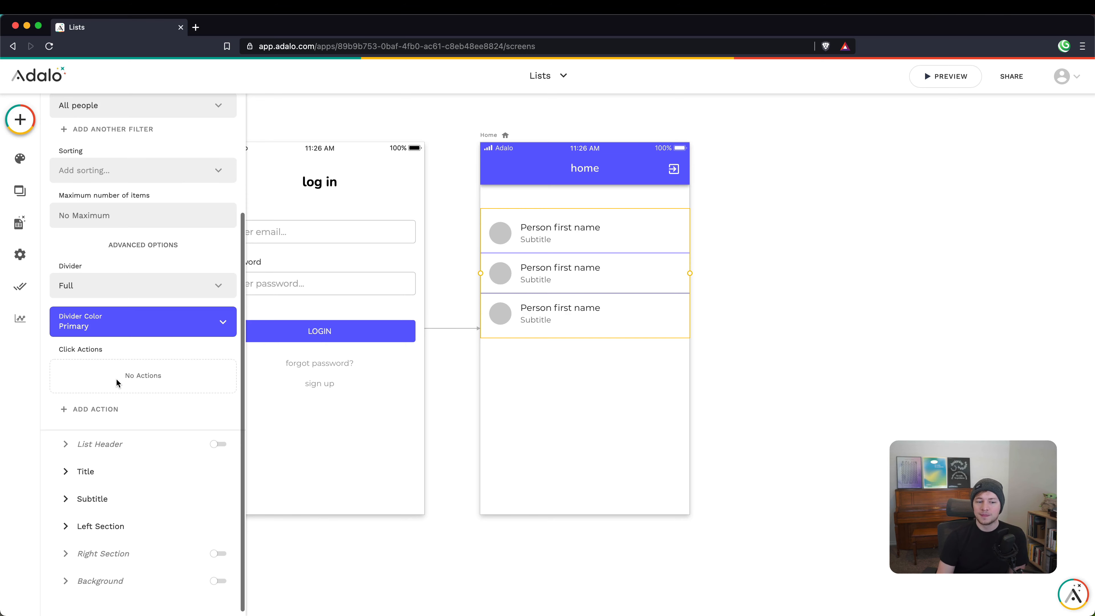
scroll(135, 432, down, 1)
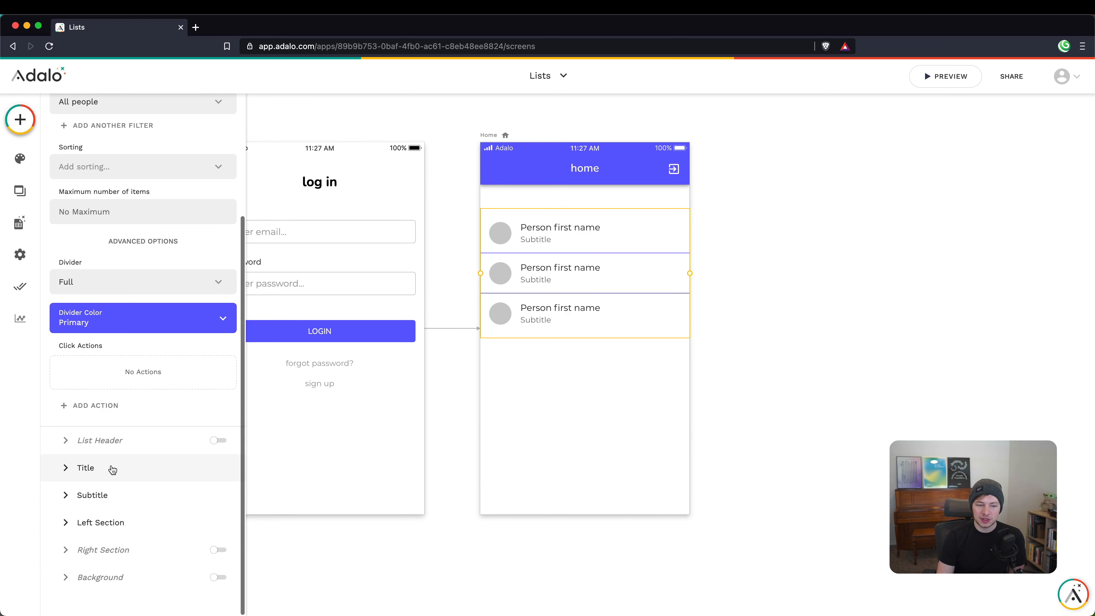
click(114, 442)
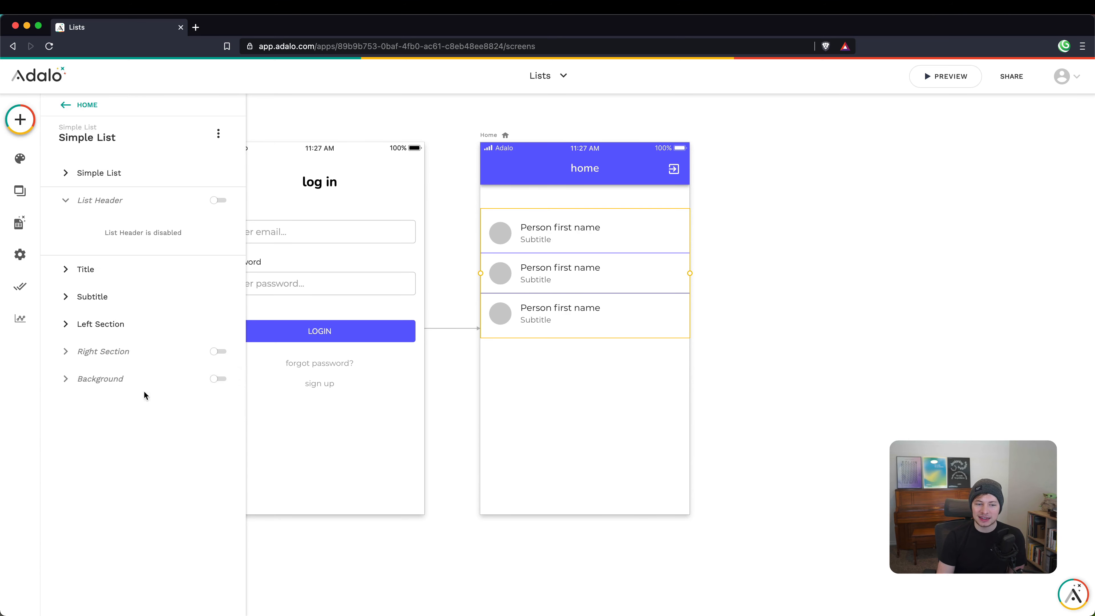
click(217, 202)
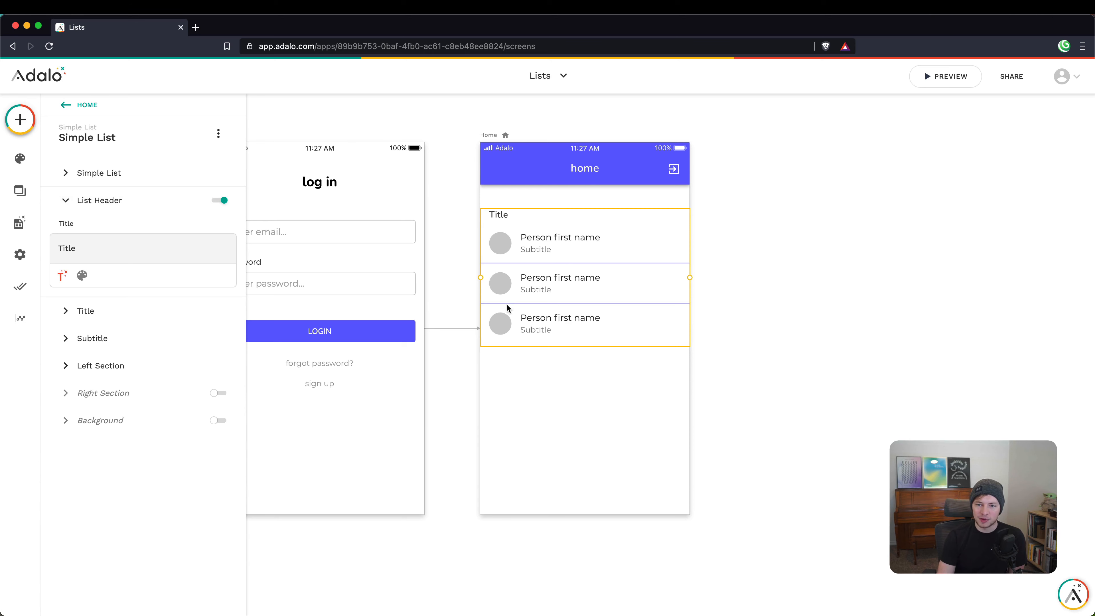
Step: Append the current person's Last Name to the title text of the list items, separated from the first name by a space
click(105, 310)
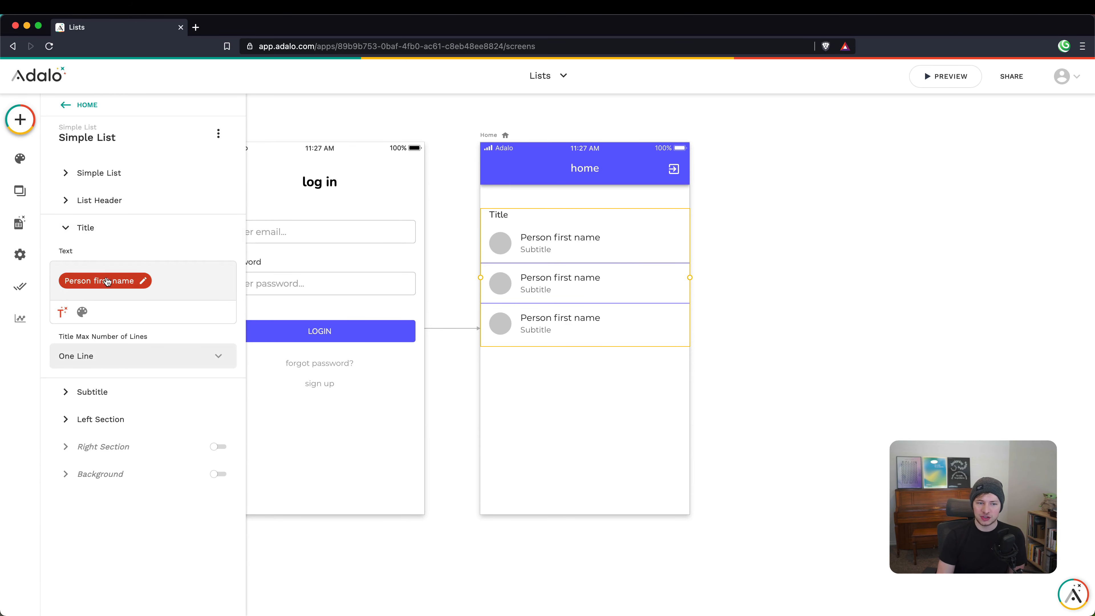
click(73, 388)
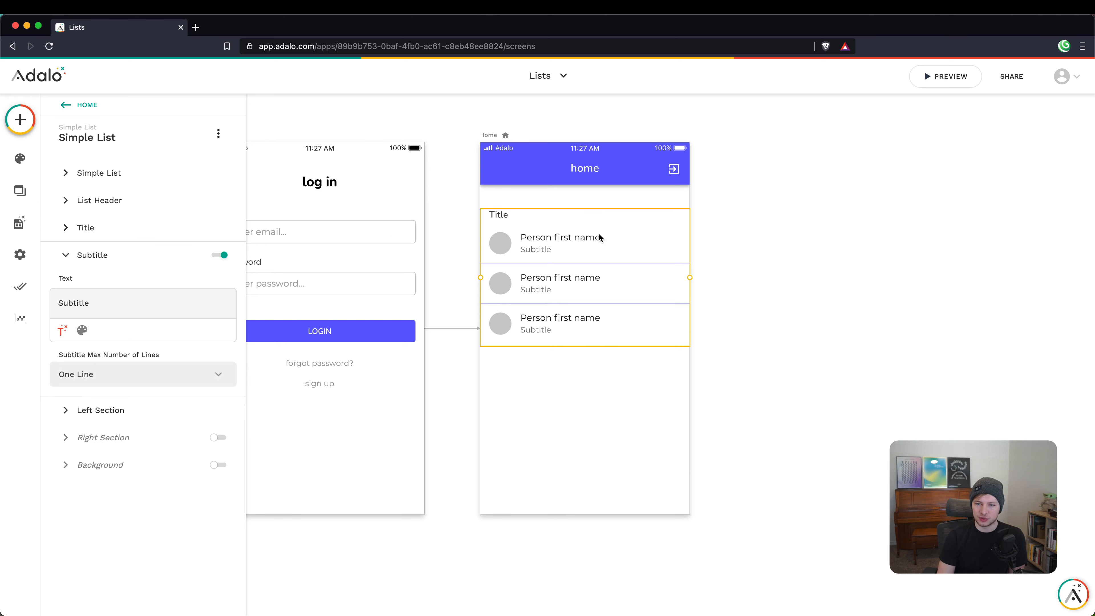
click(85, 227)
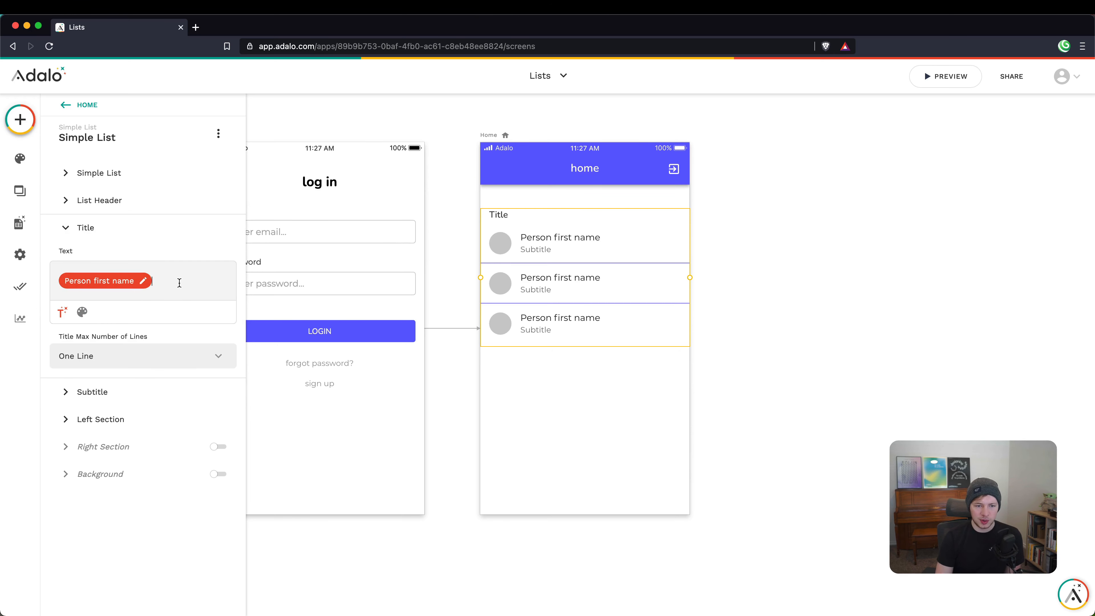
click(62, 311)
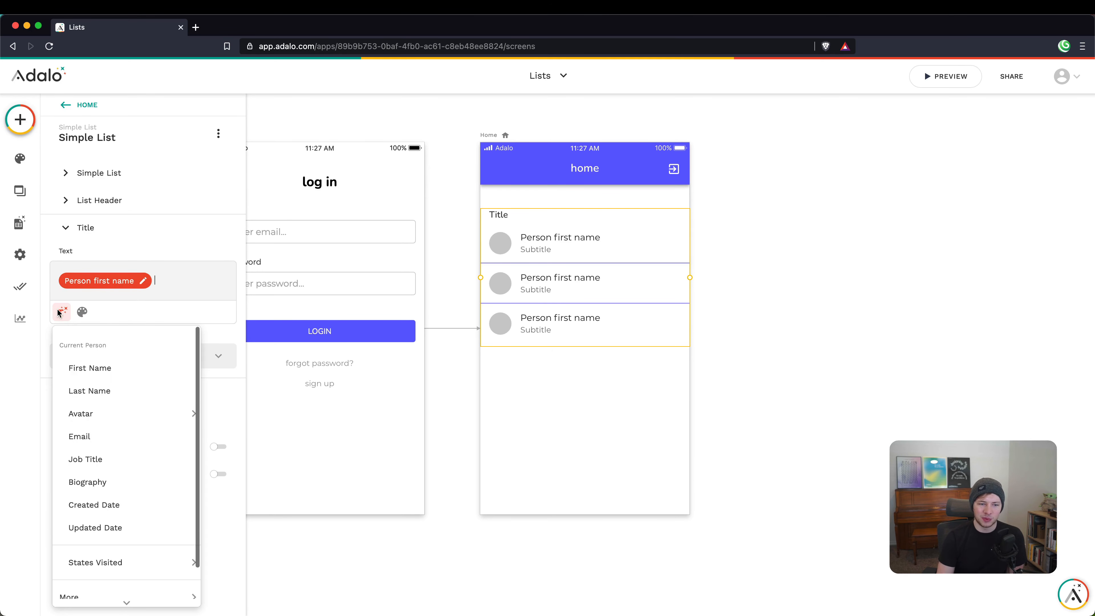
click(99, 391)
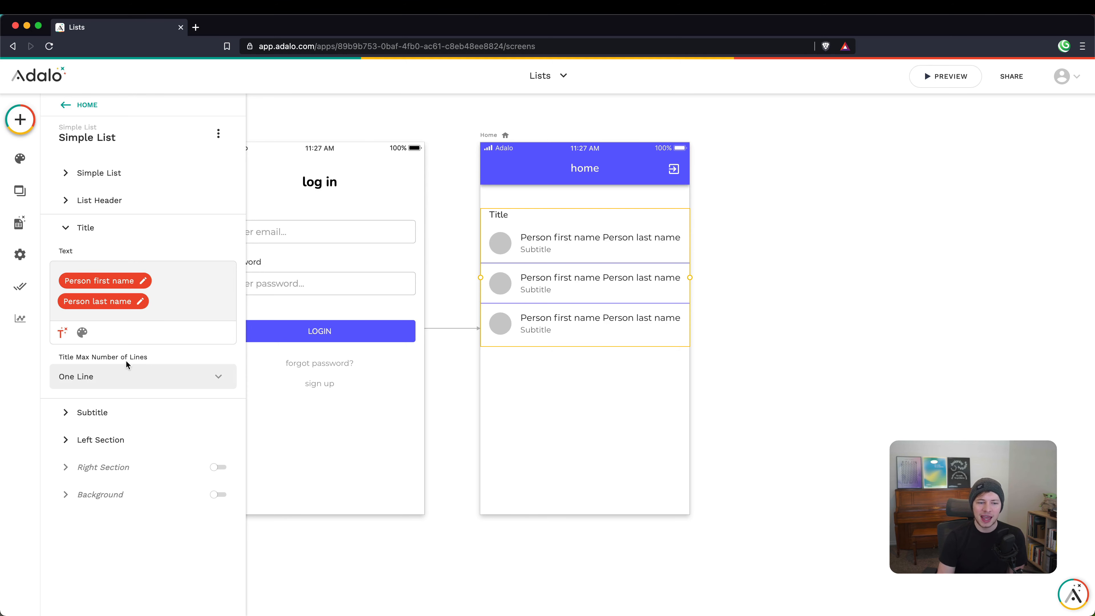
Step: Replace the subtitle text of the list items with the current person's Email
click(112, 412)
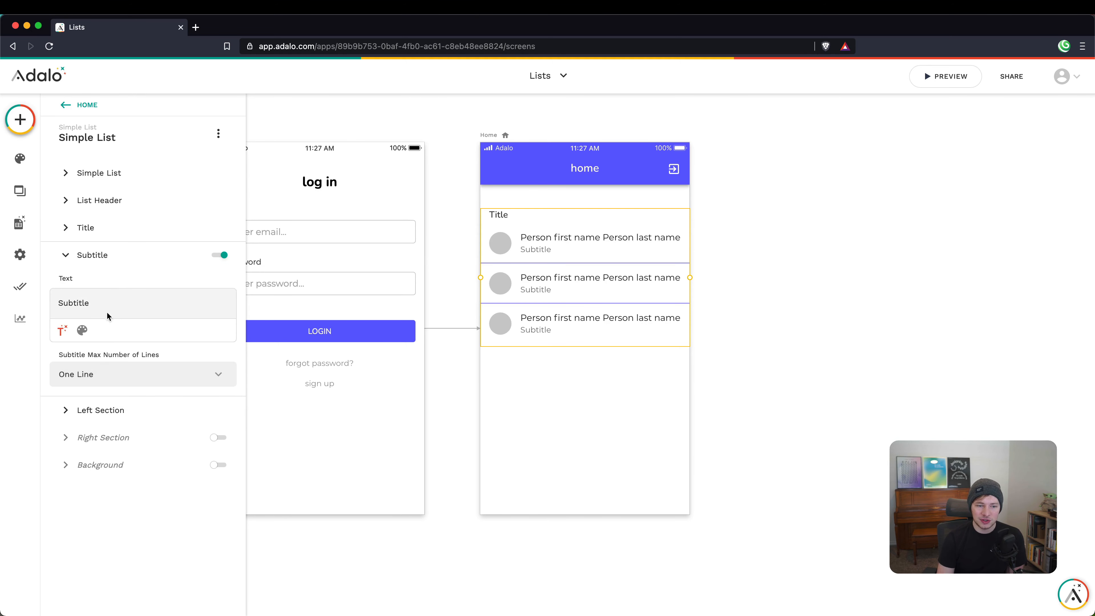
double_click(103, 301)
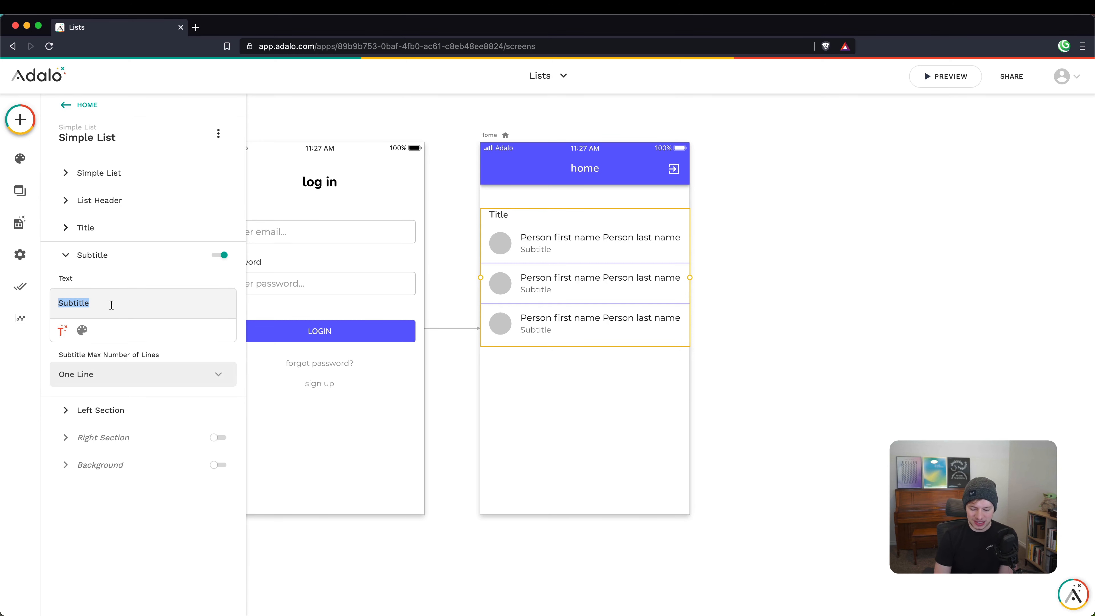
key(BackSpace)
click(63, 330)
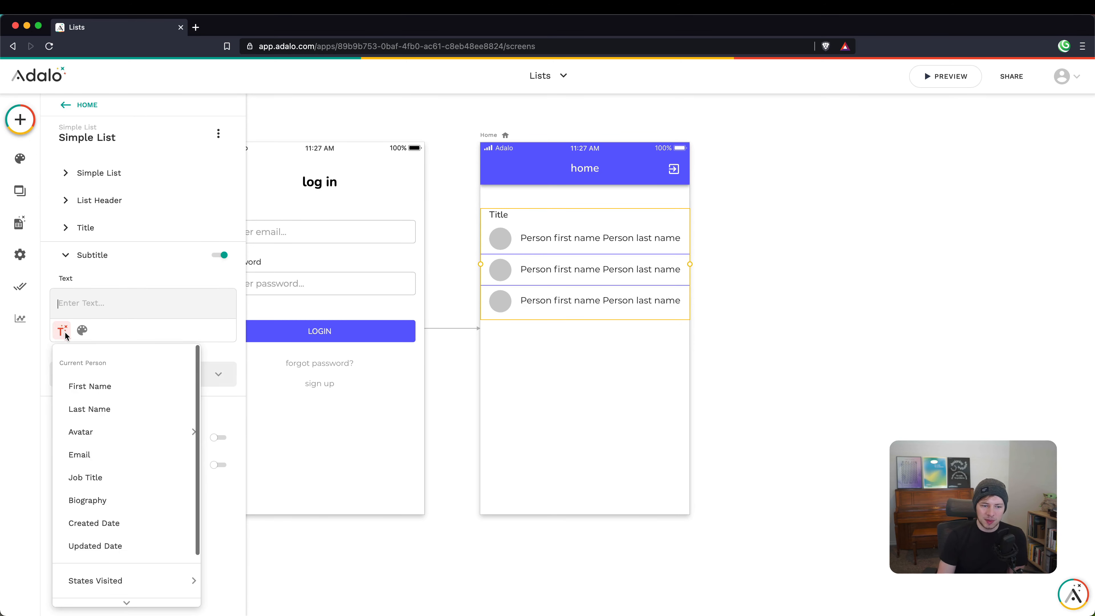
click(117, 452)
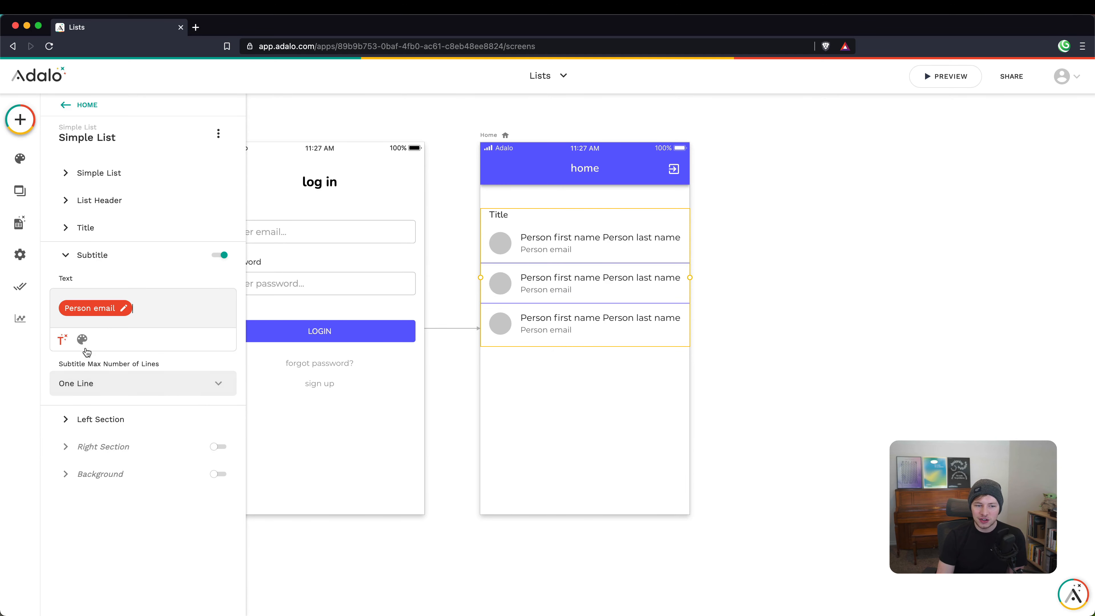
click(82, 339)
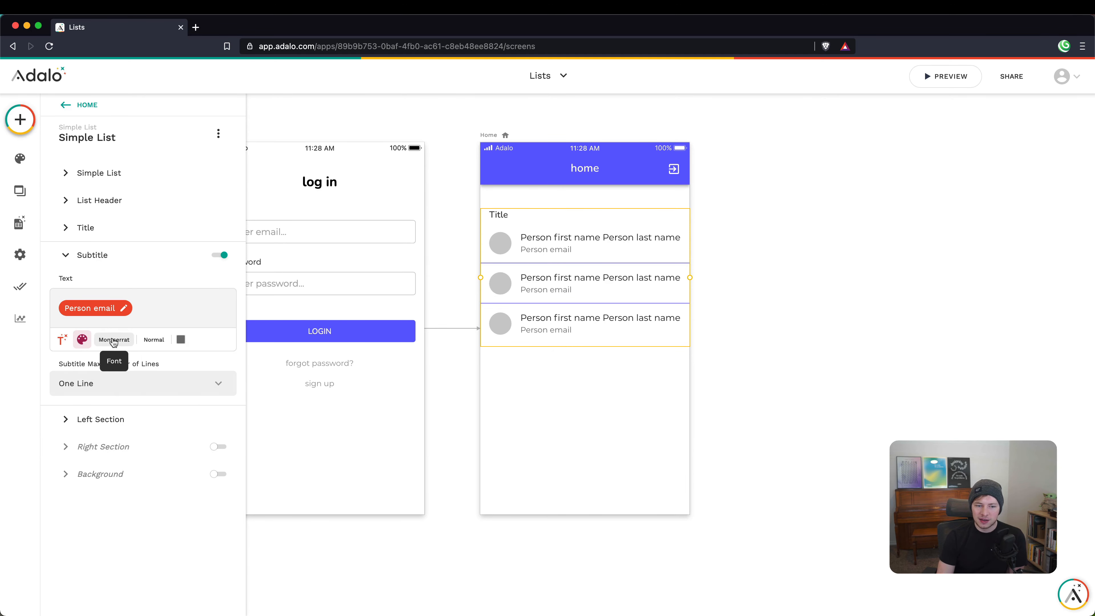
click(181, 339)
click(182, 339)
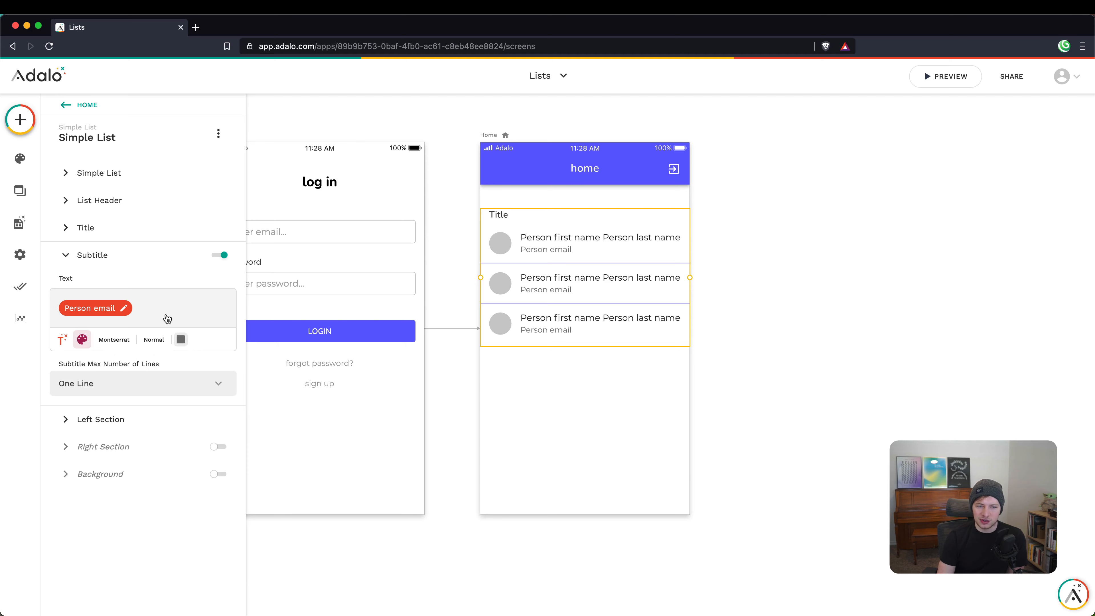
Step: Try No Max as the title's maximum number of lines, and set it back to One Line
click(84, 227)
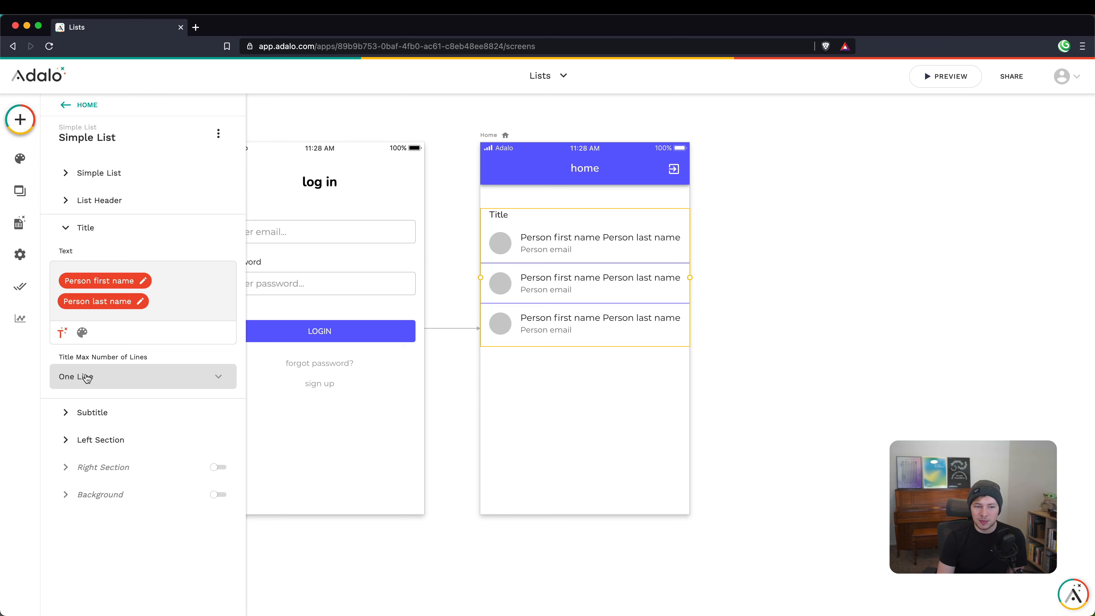
click(105, 378)
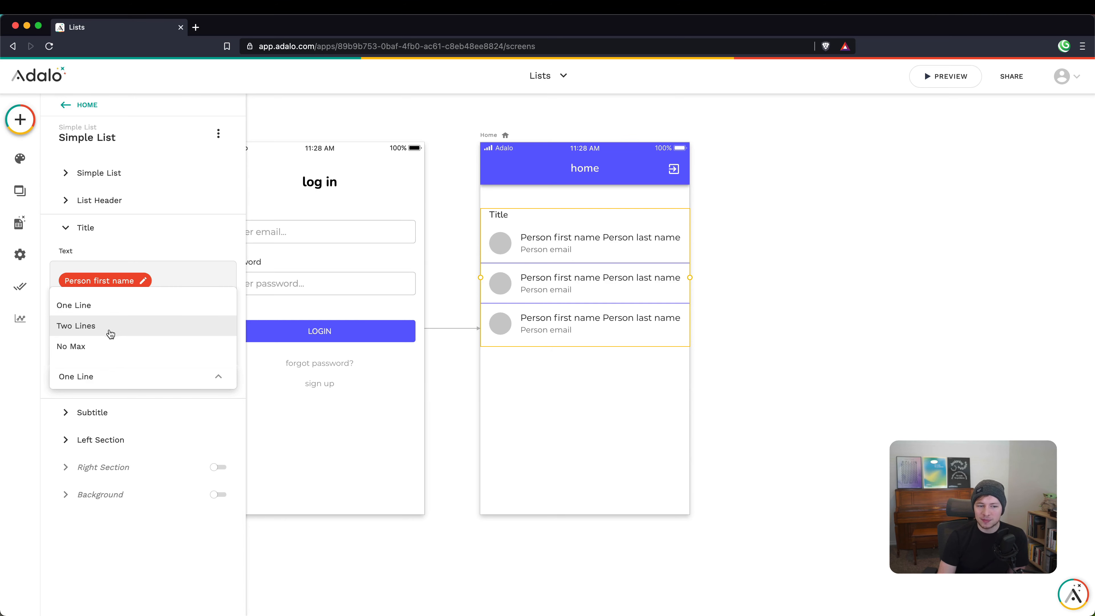
click(104, 347)
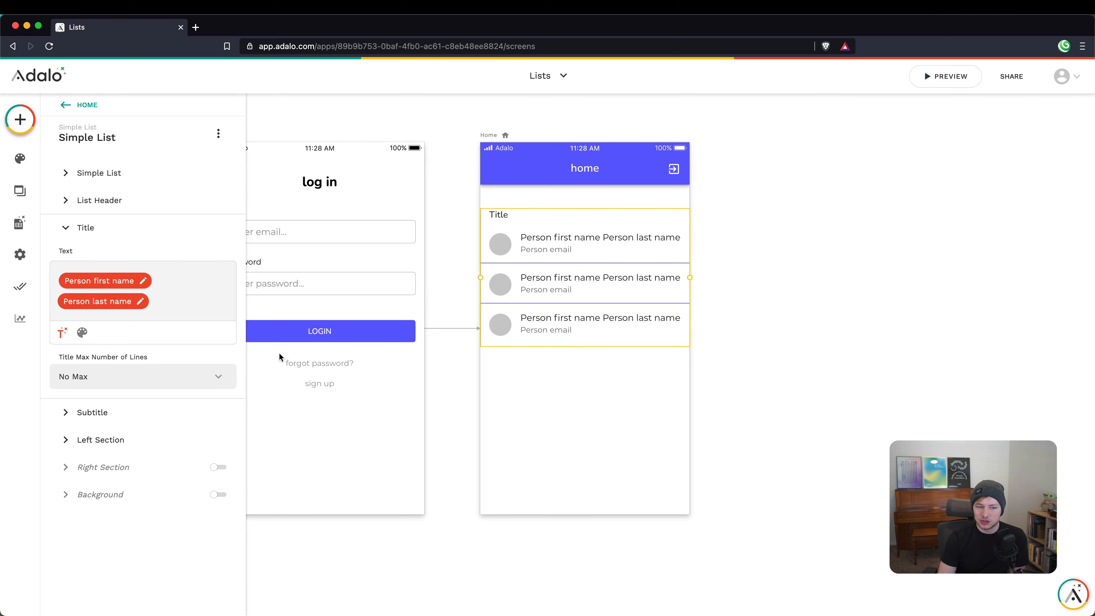
click(185, 376)
click(110, 311)
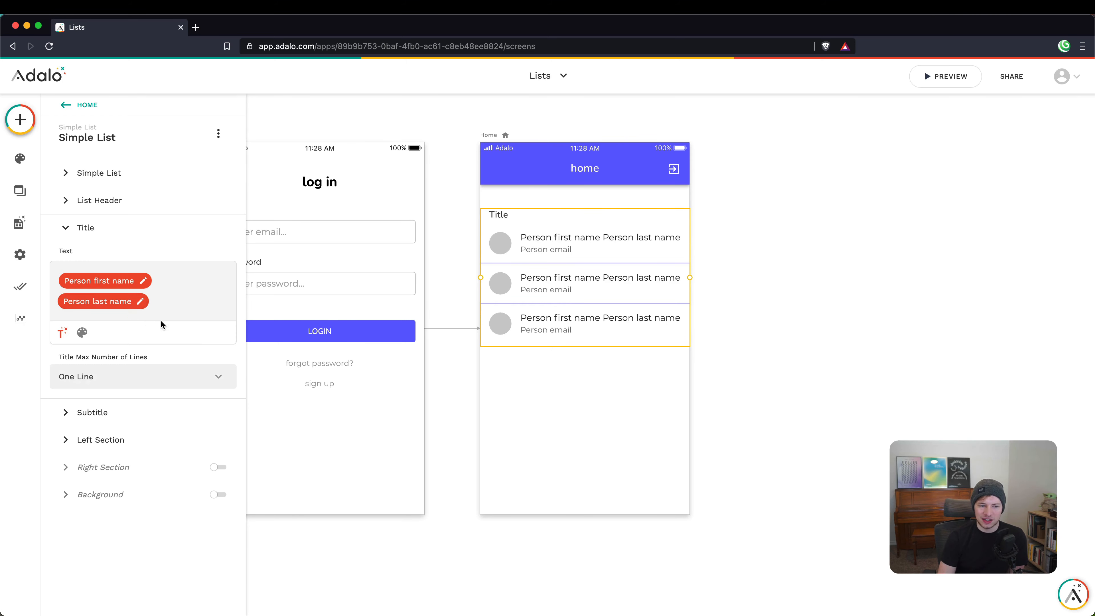
Step: Try the Icon type for the list's left section, browse the available icons, and return the type to Avatar
click(141, 415)
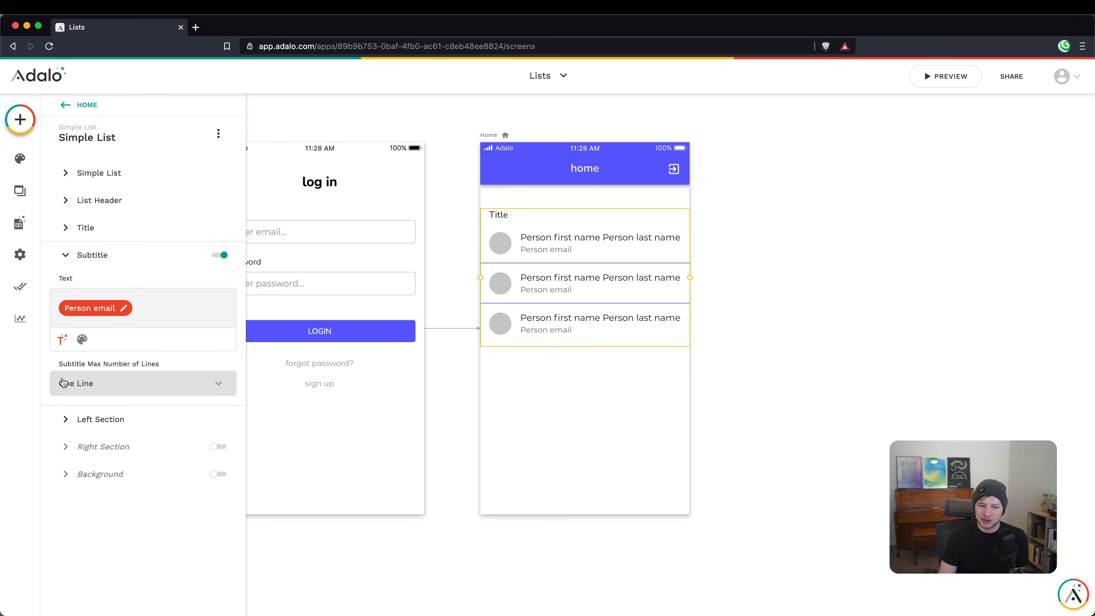
click(139, 425)
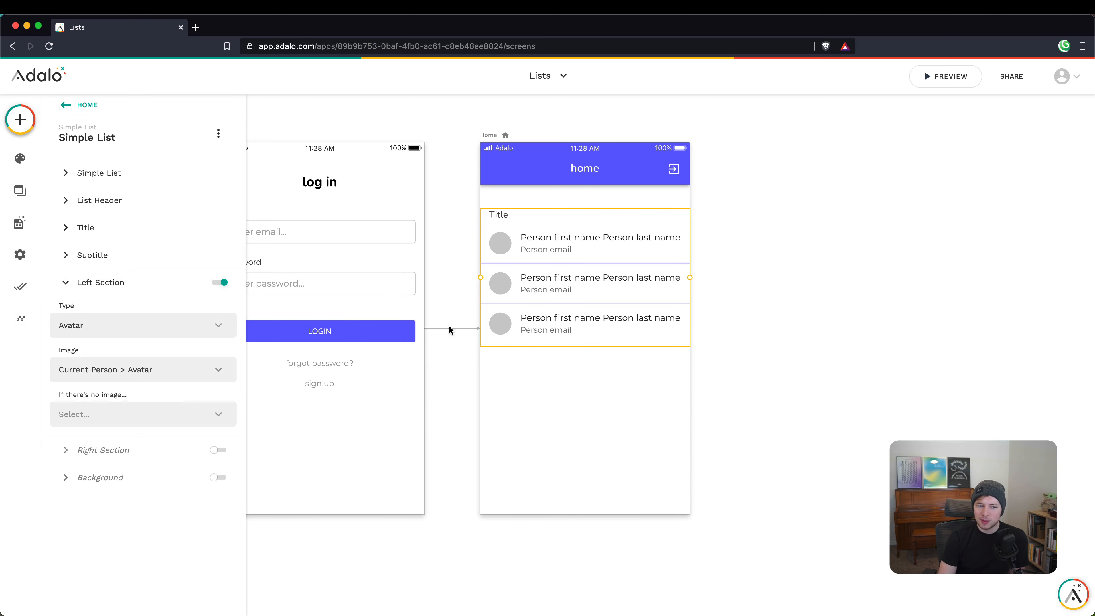
click(132, 330)
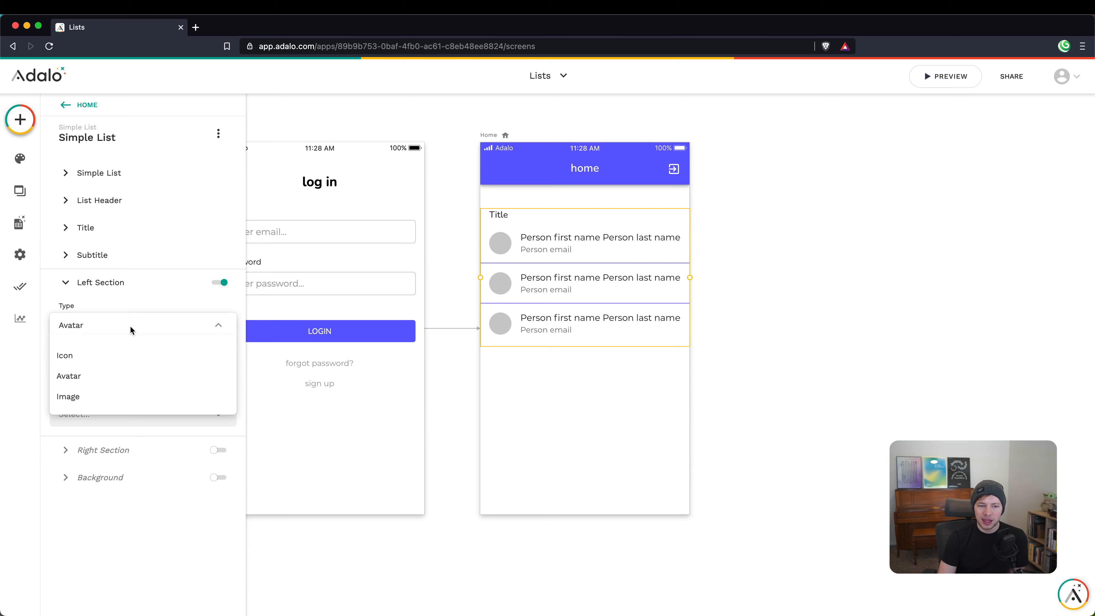
click(89, 354)
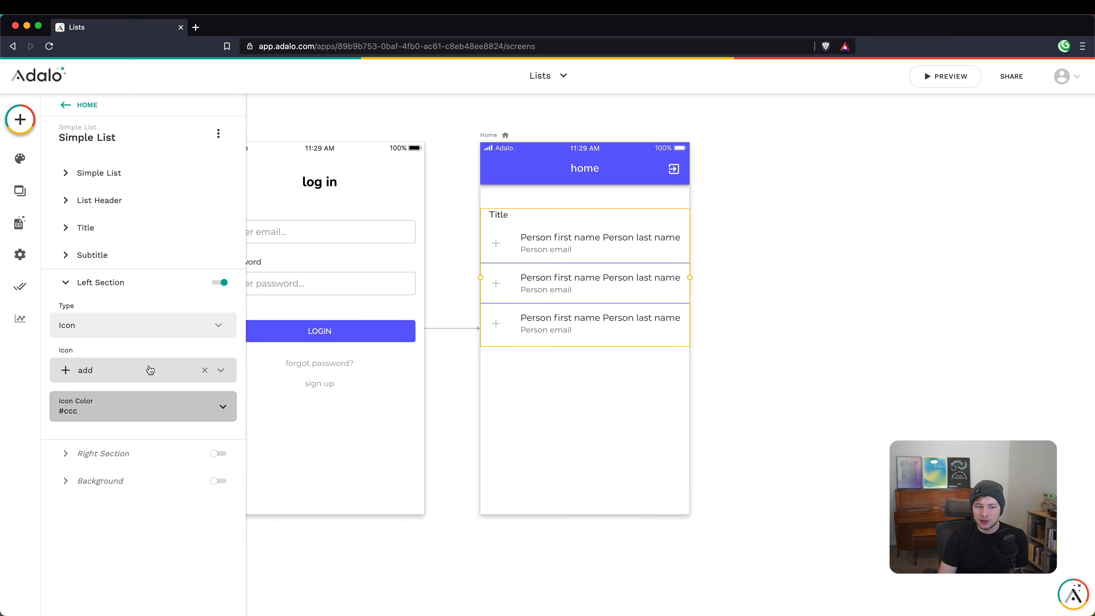
click(147, 370)
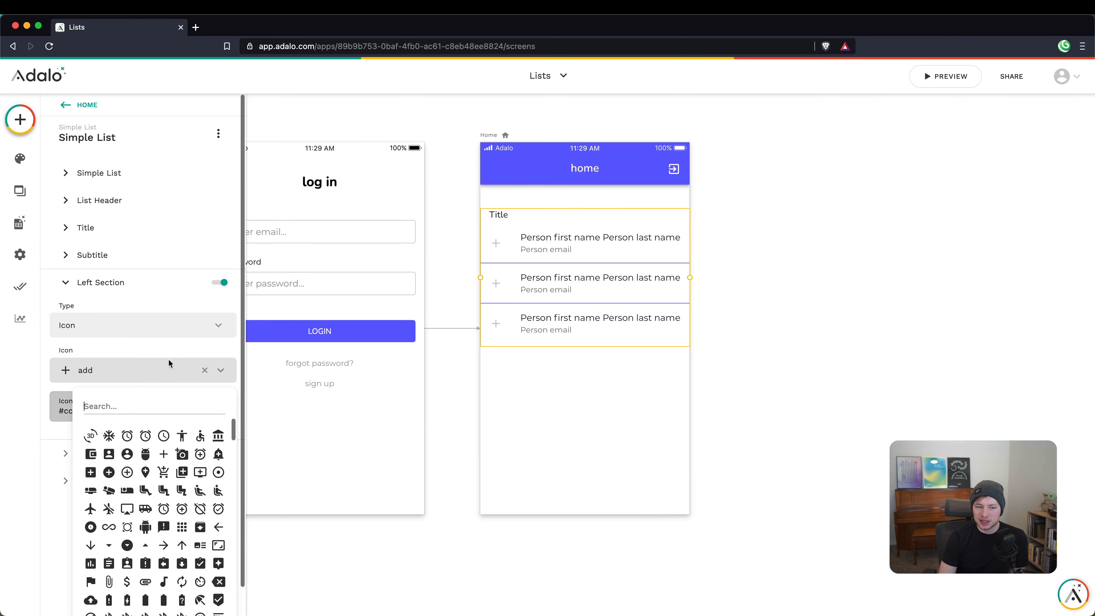
scroll(164, 489, down, 5)
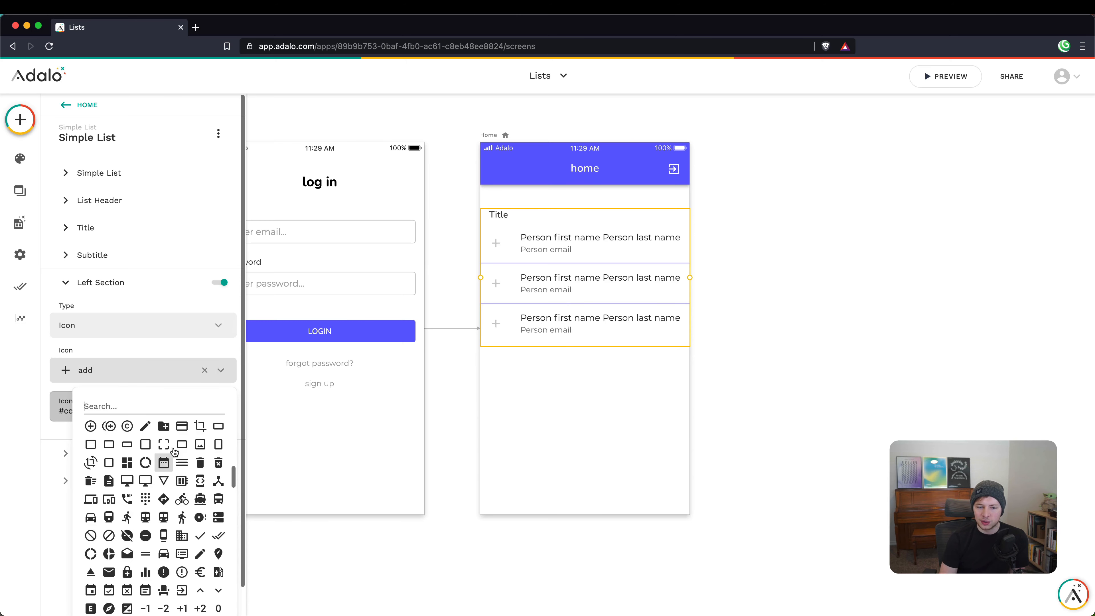
scroll(174, 475, up, 2)
click(94, 340)
click(94, 326)
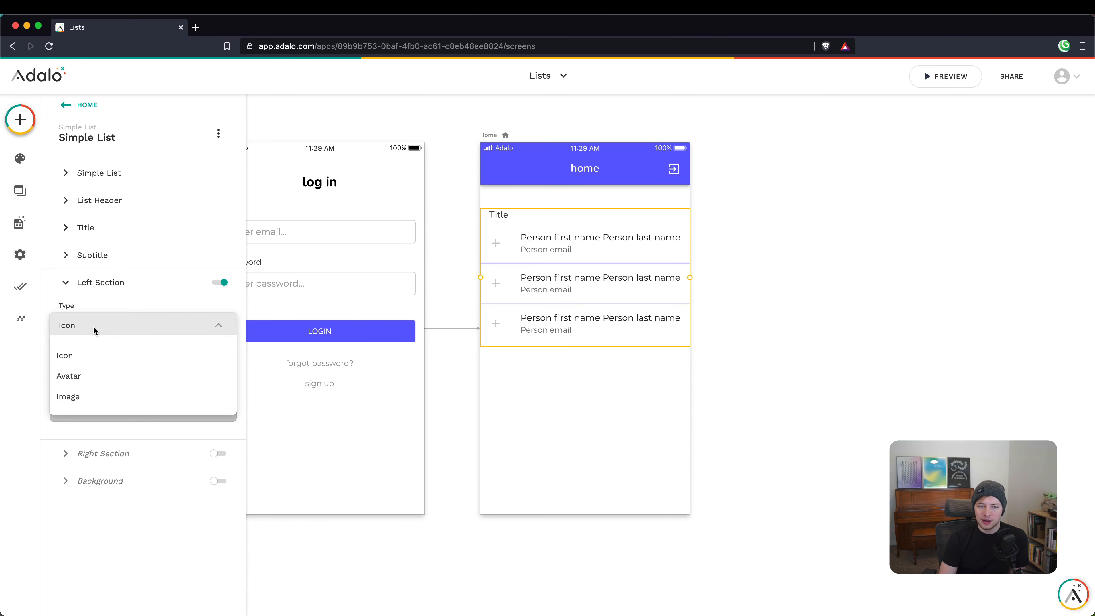
click(90, 375)
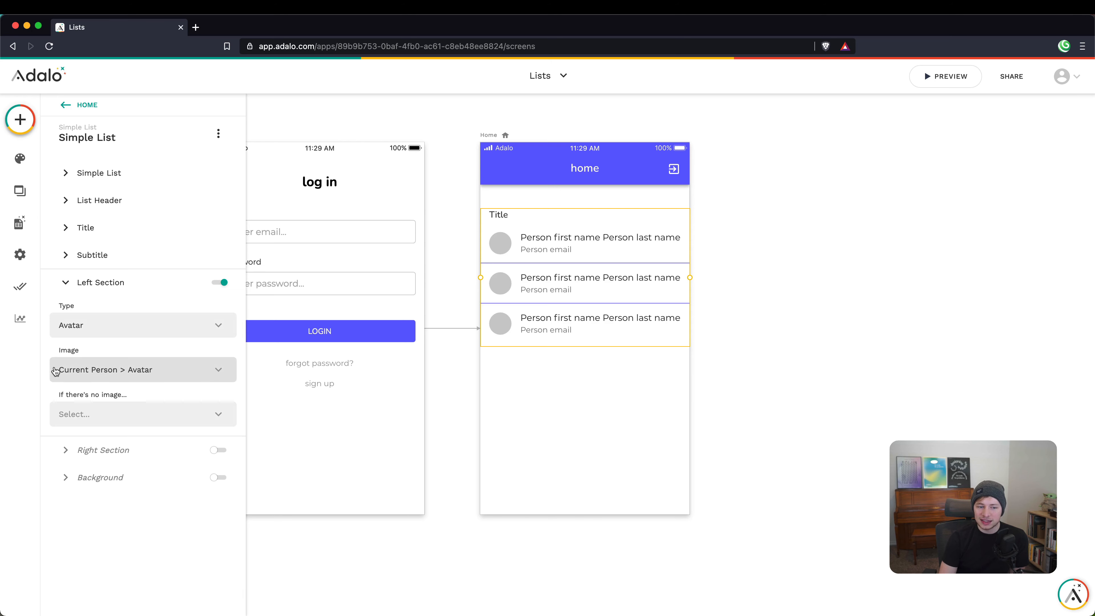
Step: Set the left section's avatar to show a placeholder image when there is no image
click(136, 369)
mouse_move(102, 323)
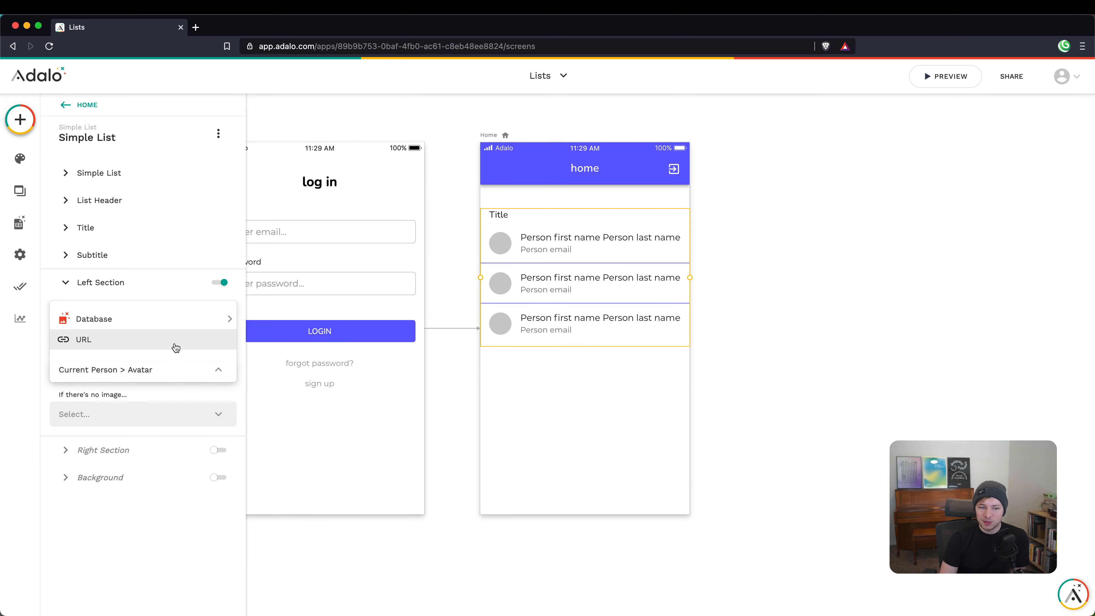
click(139, 366)
click(130, 415)
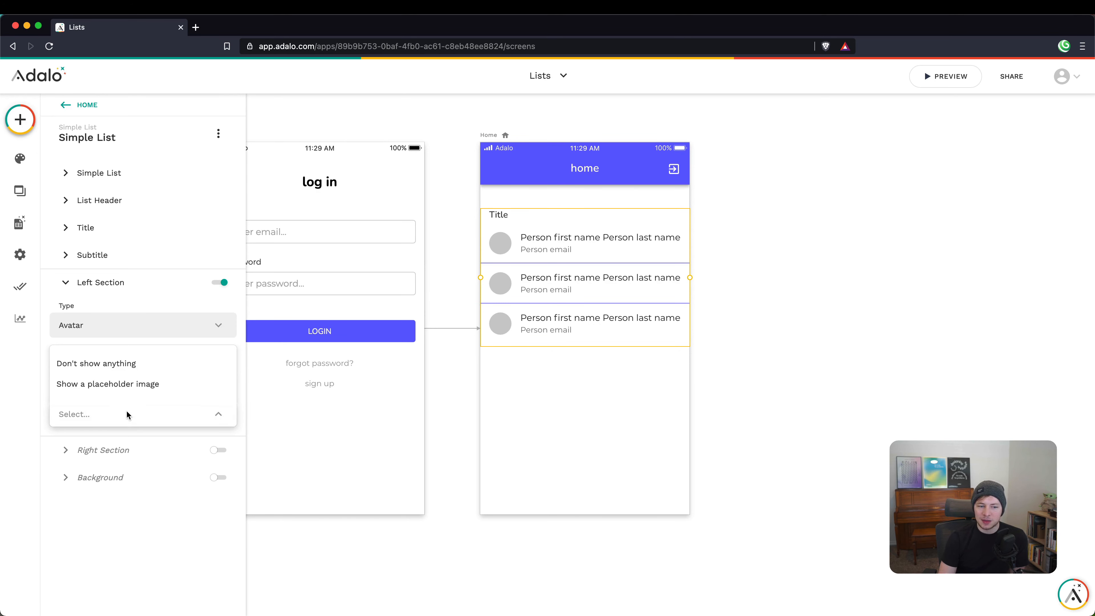
click(117, 385)
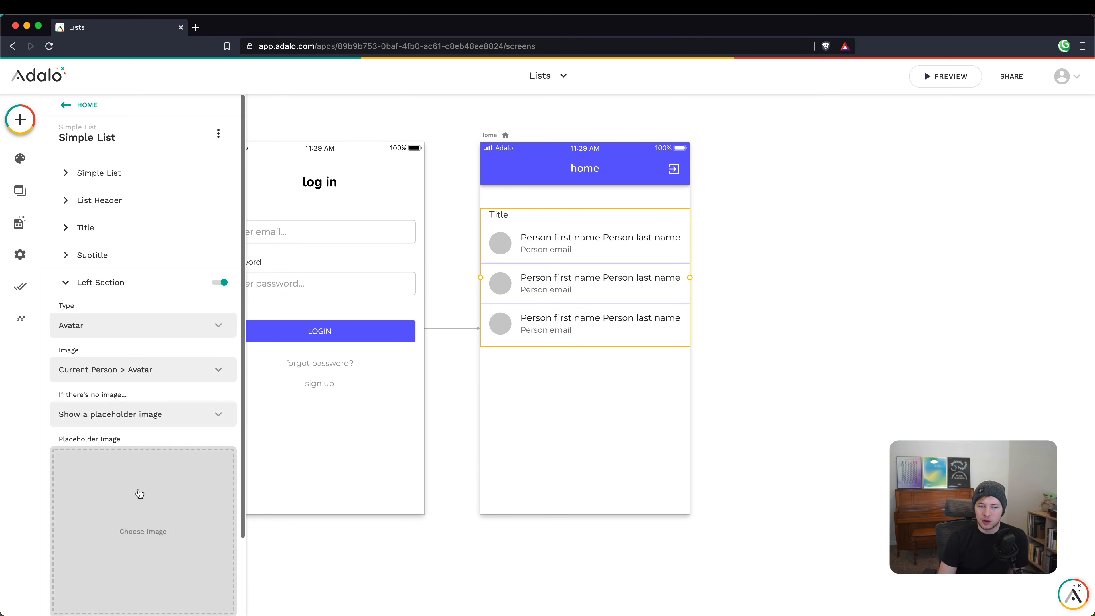
scroll(141, 484, down, 2)
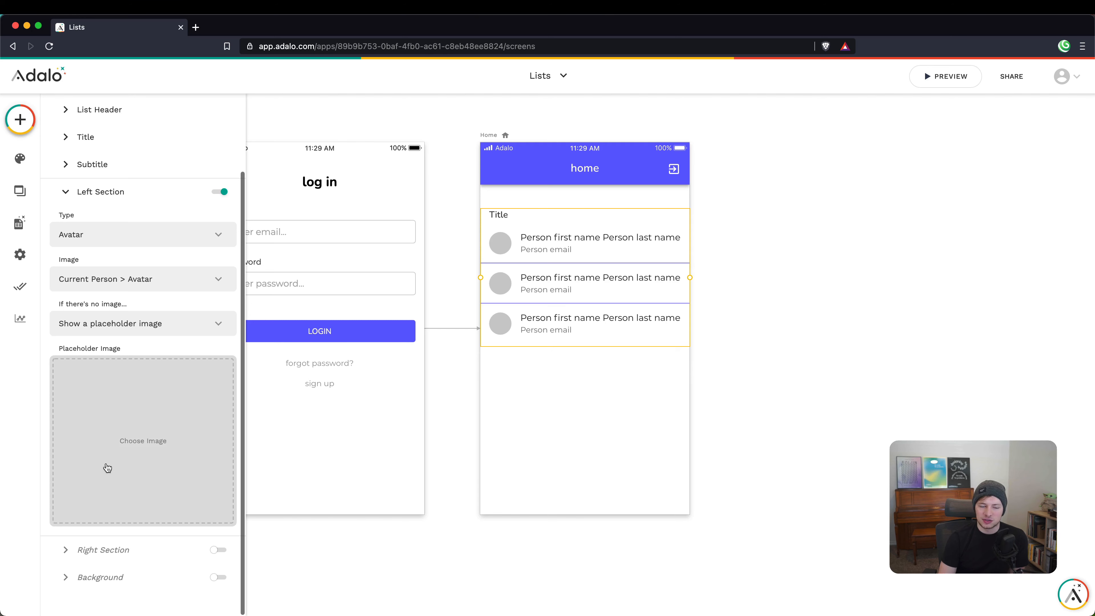
click(111, 324)
click(126, 321)
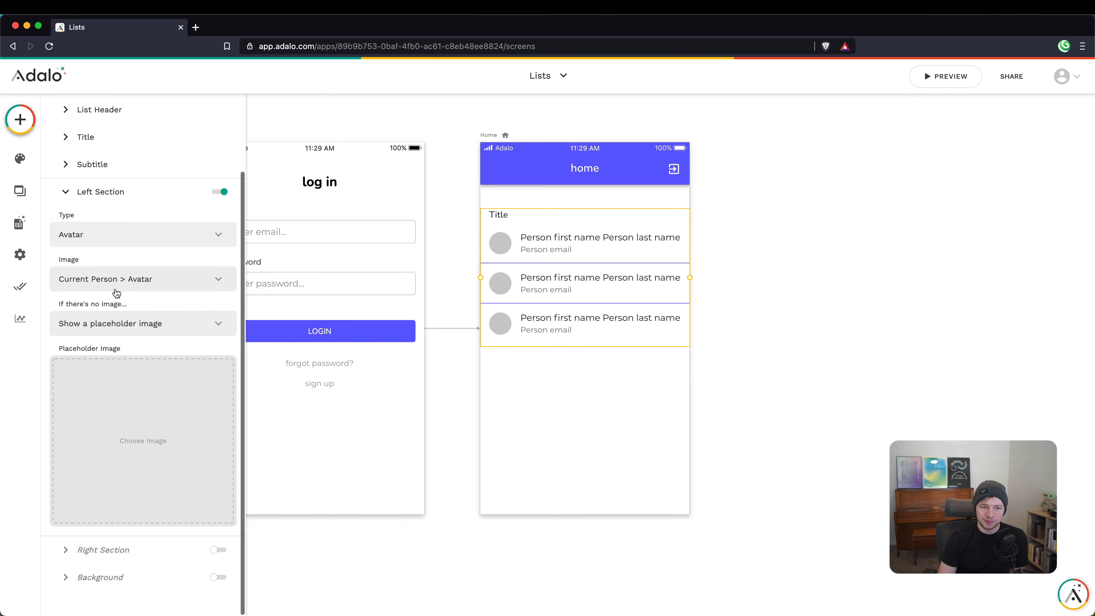
Step: Enable the list's right section and set its icon to delete_forever
click(115, 553)
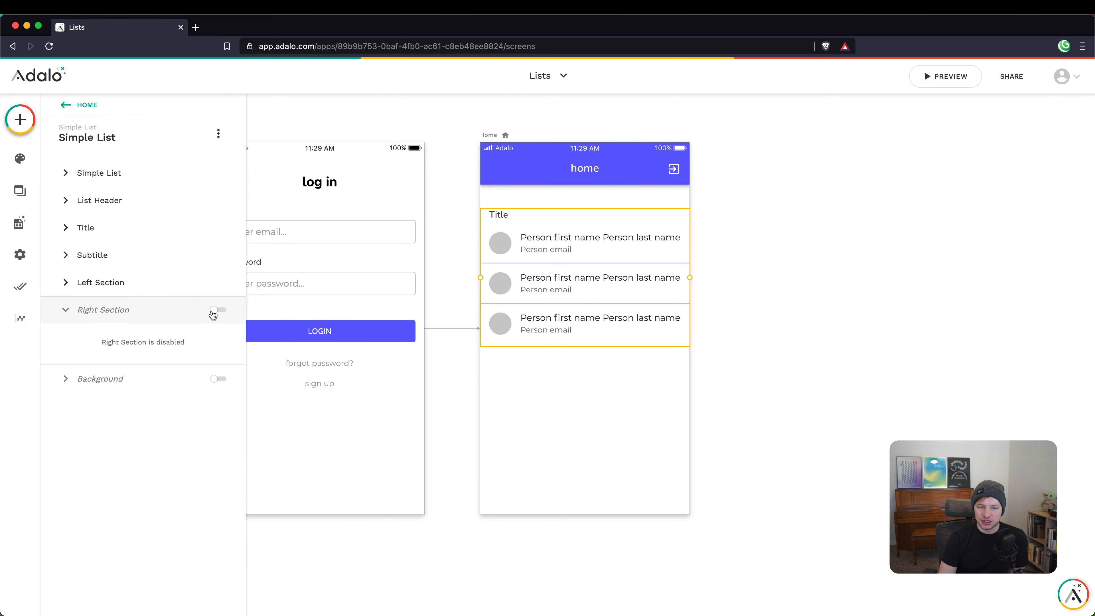
click(213, 314)
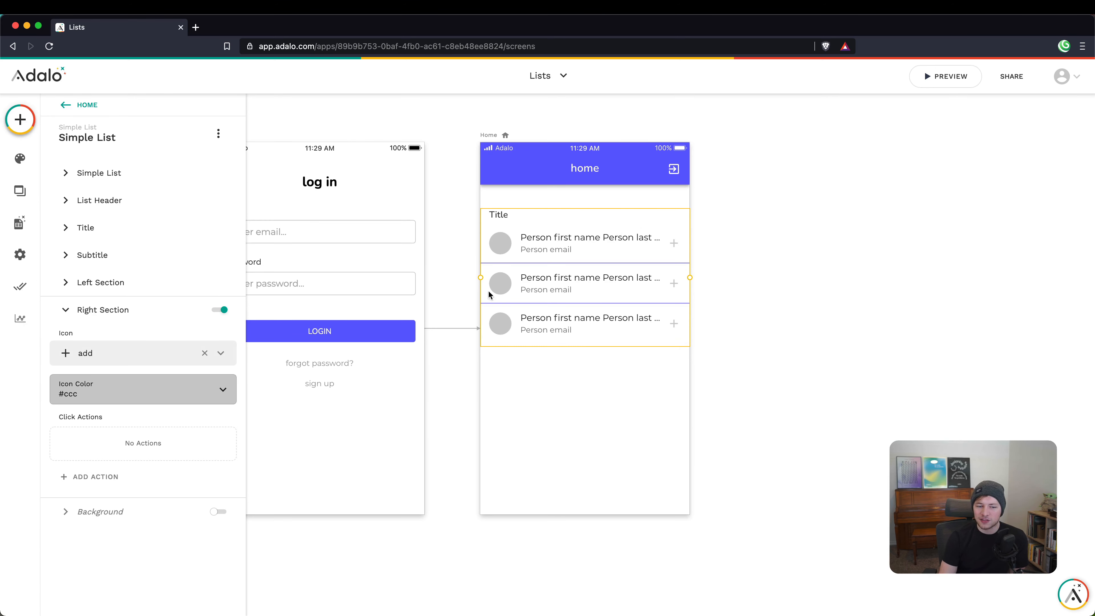
click(134, 358)
click(127, 391)
text(dele)
click(113, 412)
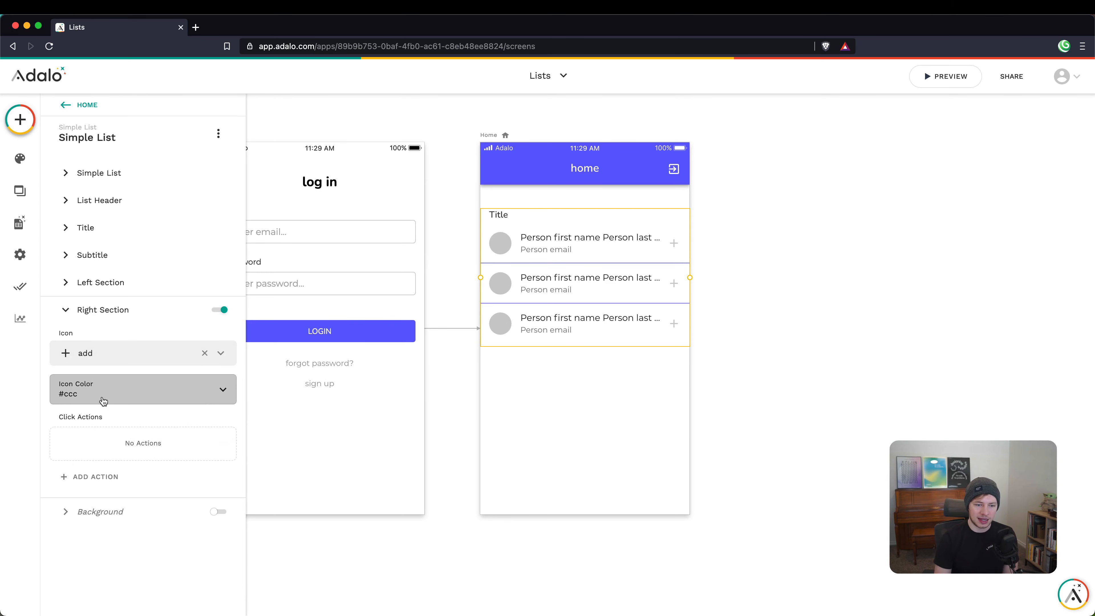
click(108, 350)
click(115, 395)
text(dele)
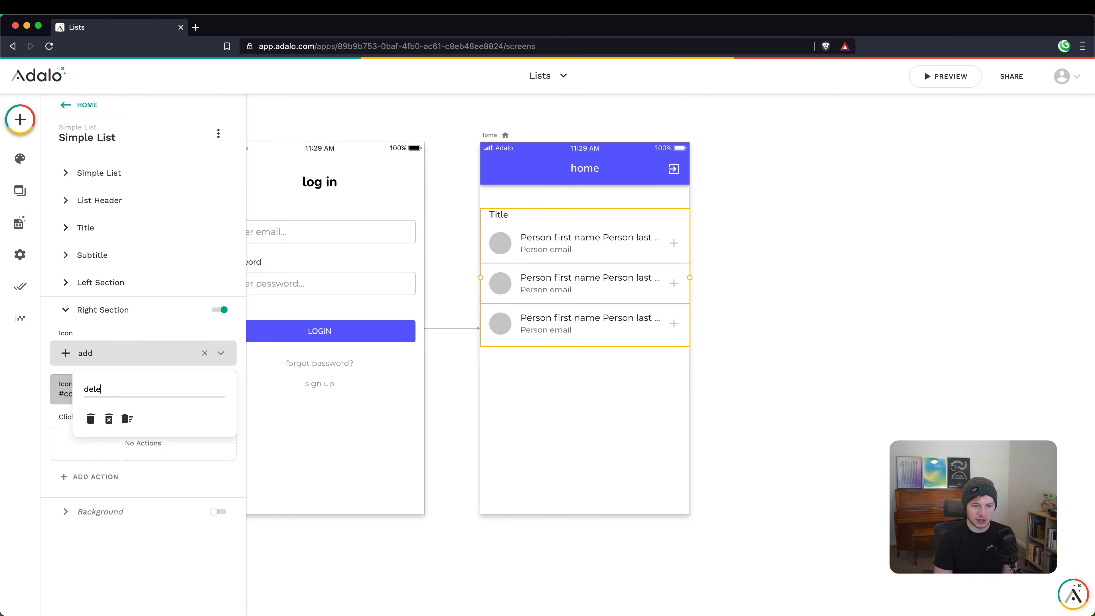
click(113, 418)
Step: Set the right section's icon color to red, #ec0404
click(155, 382)
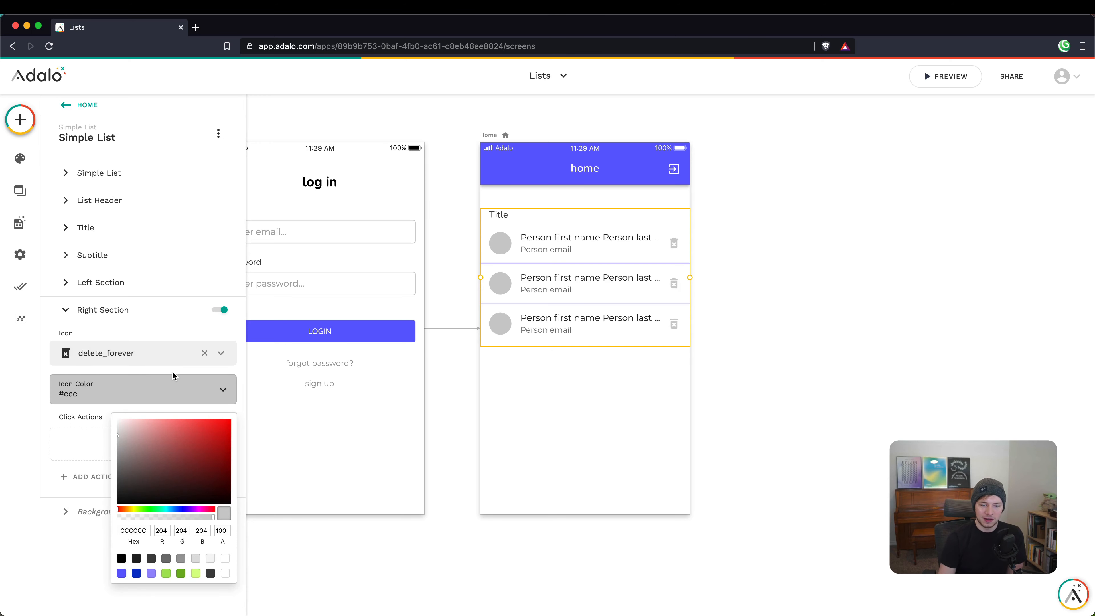
click(229, 425)
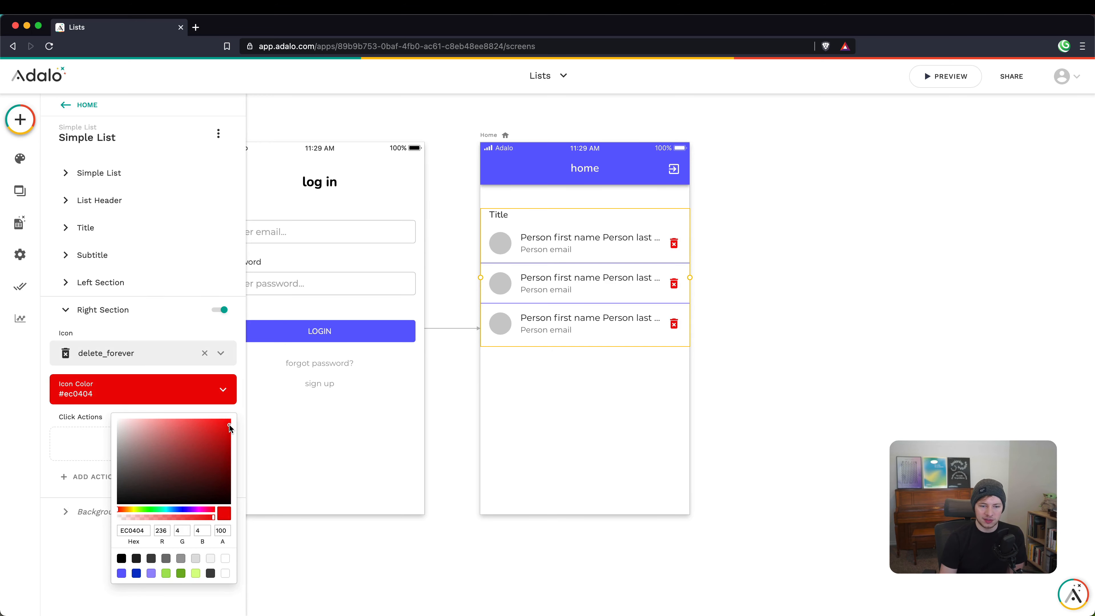
click(206, 408)
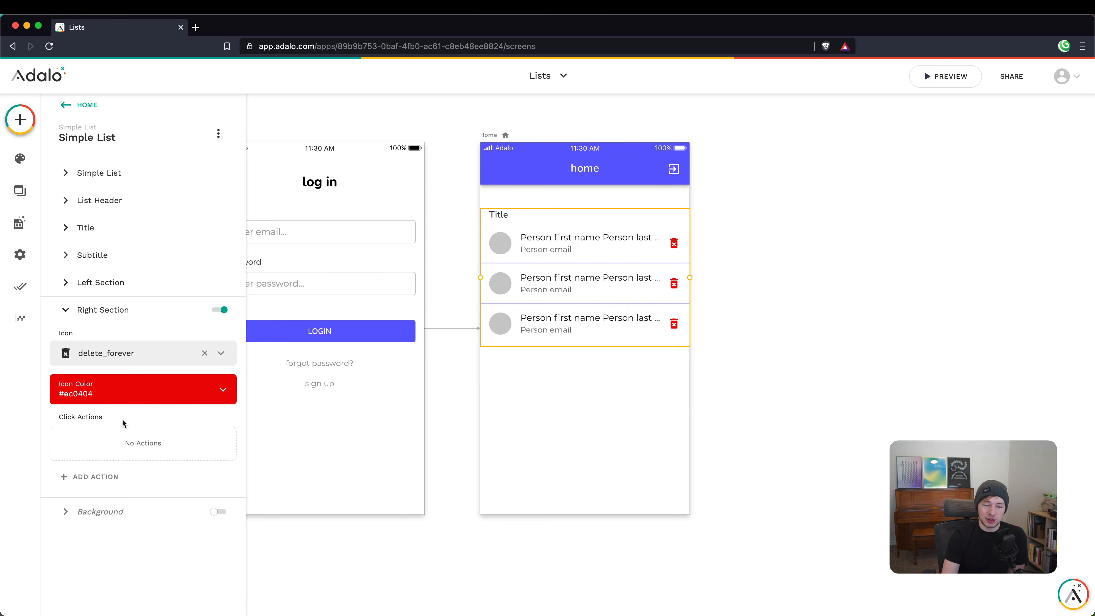
Step: Add a click action to the right section's icon that deletes the Current Person record
click(89, 475)
mouse_move(181, 350)
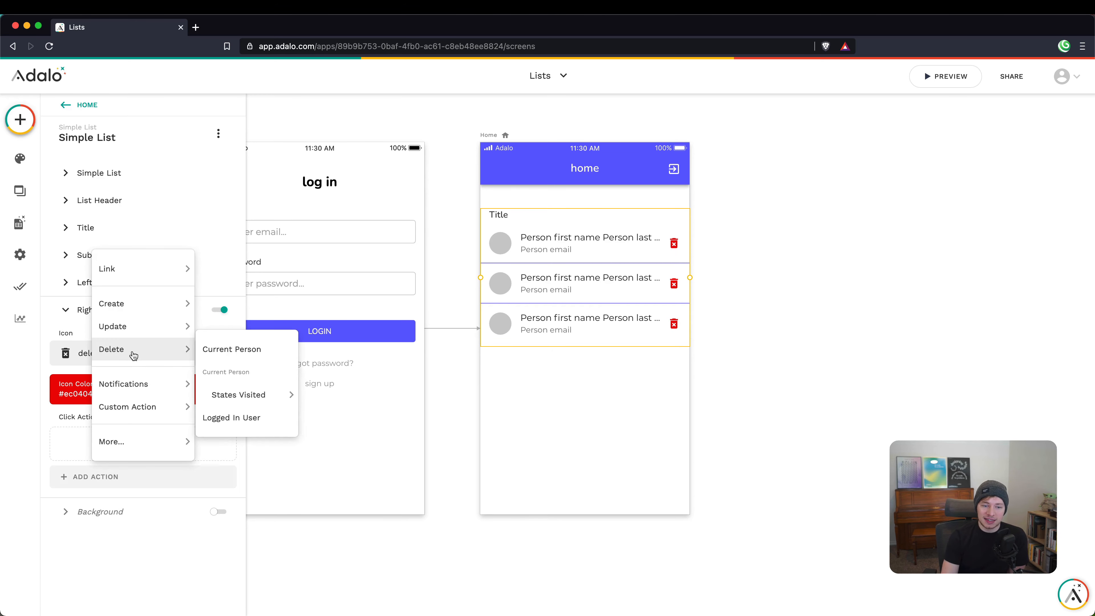
click(256, 350)
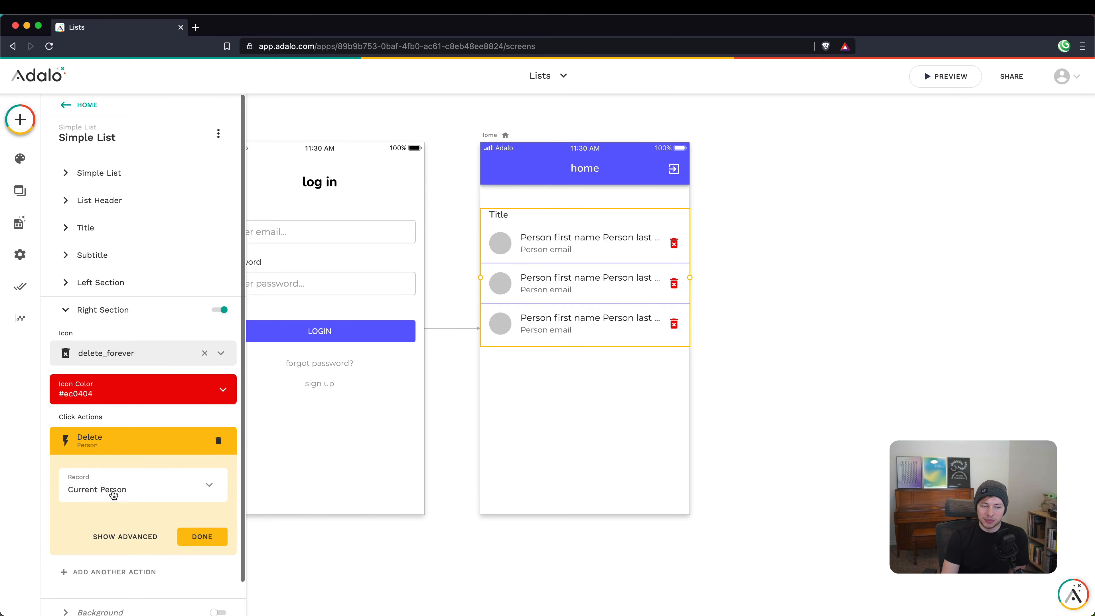
click(209, 534)
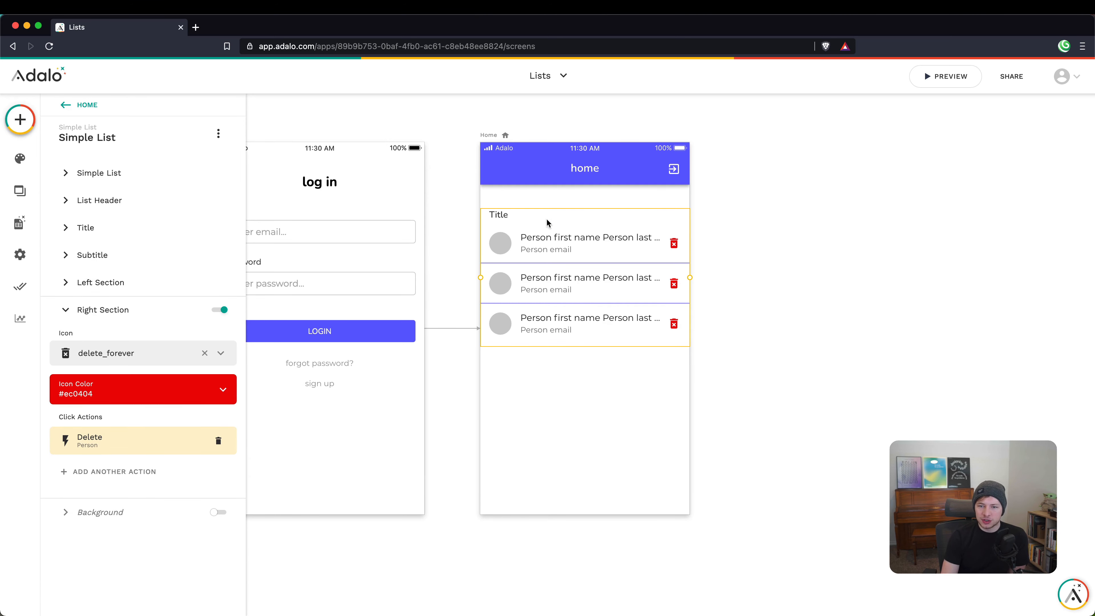
Step: Narrow the simple list on both sides to leave a small, even margin inside the Home screen's edges
drag(483, 279, 489, 279)
drag(690, 279, 681, 280)
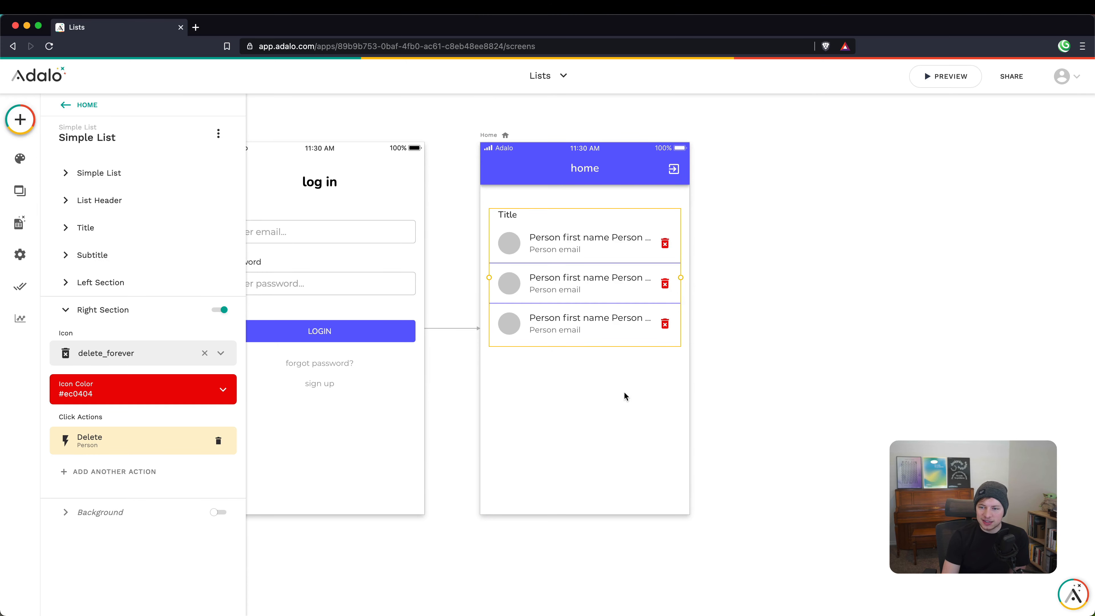
scroll(109, 504, down, 5)
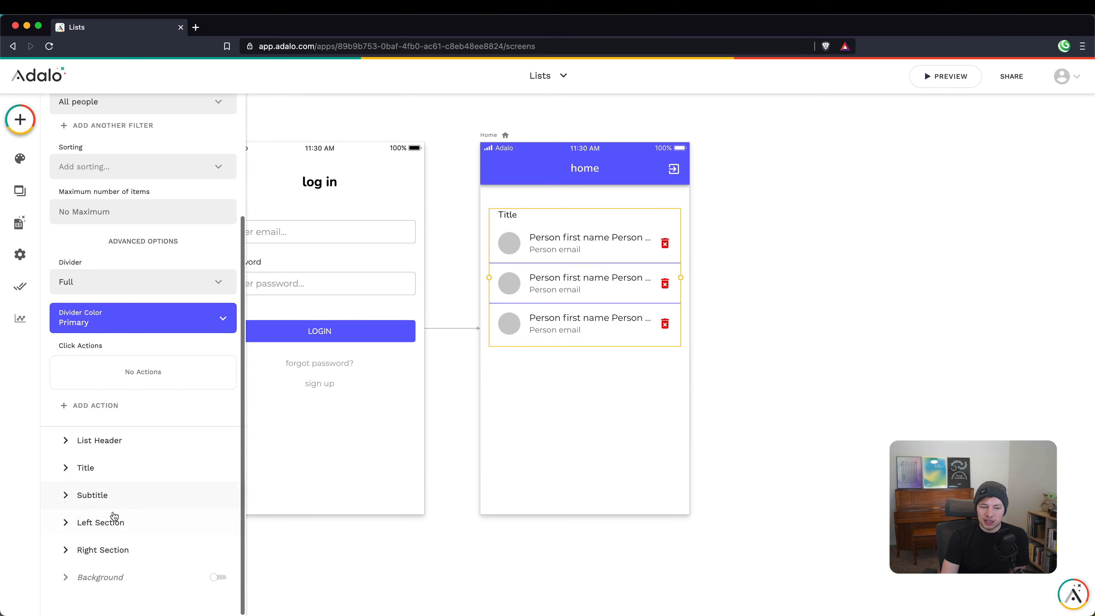
Step: Enable the simple list's background and set its rounding to 10
click(110, 580)
click(220, 338)
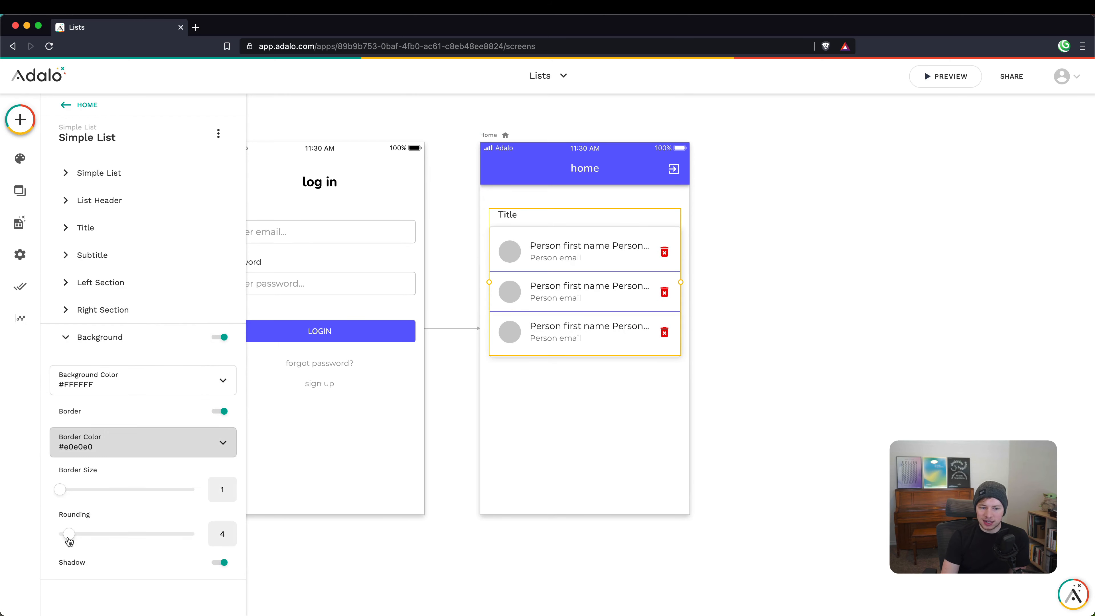
drag(69, 541, 82, 542)
Step: Try border sizes of 5 and 0 on the simple list's background and turn the border off
click(231, 485)
click(231, 485)
click(232, 486)
click(232, 486)
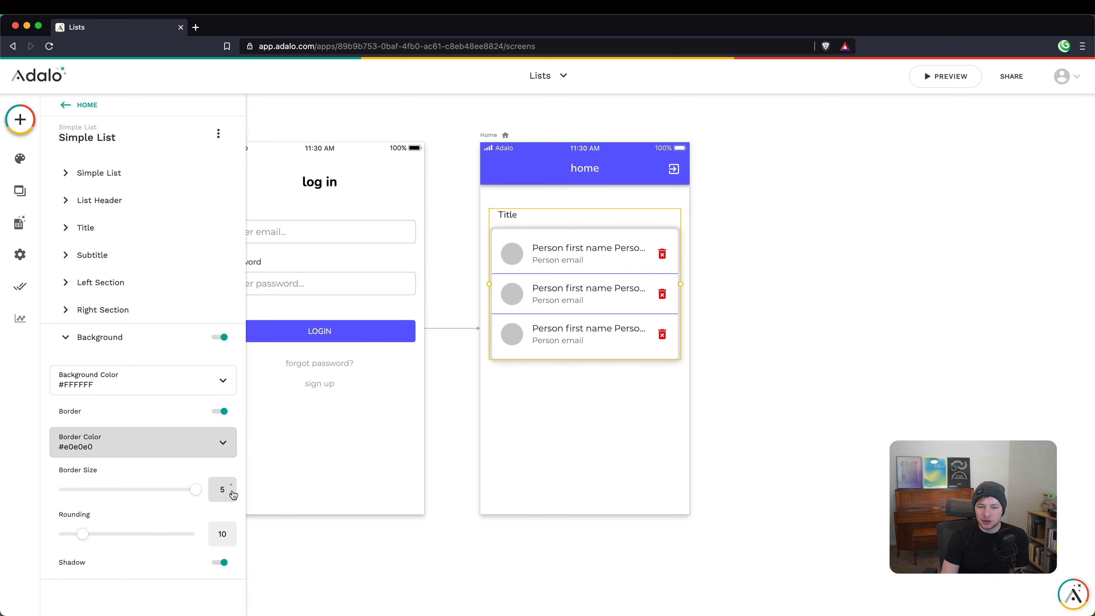
click(232, 494)
click(232, 494)
click(232, 494)
click(231, 494)
click(232, 494)
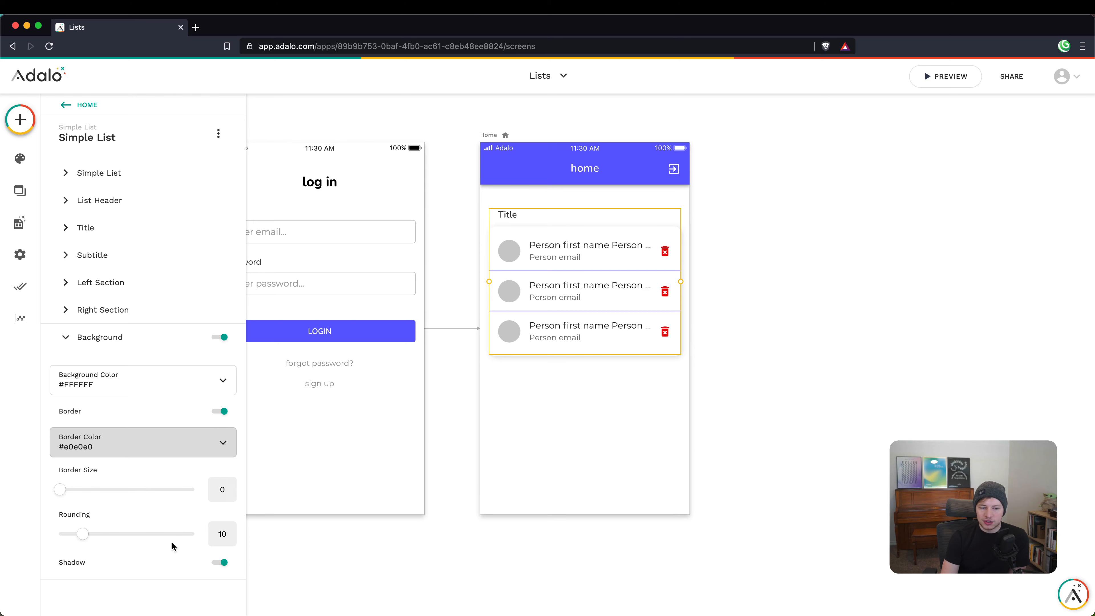
click(220, 413)
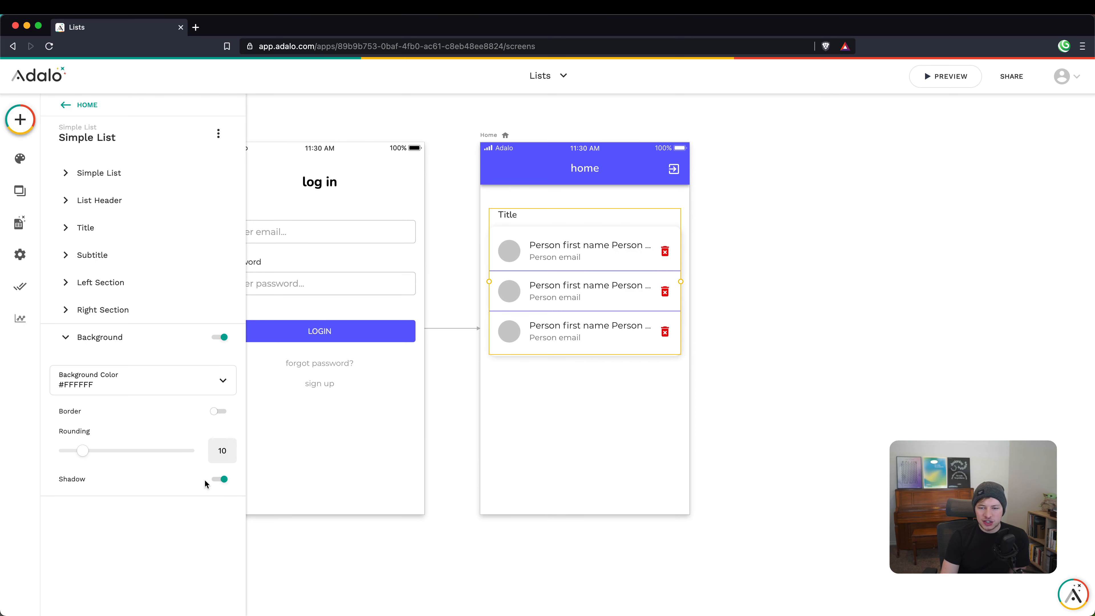
click(482, 398)
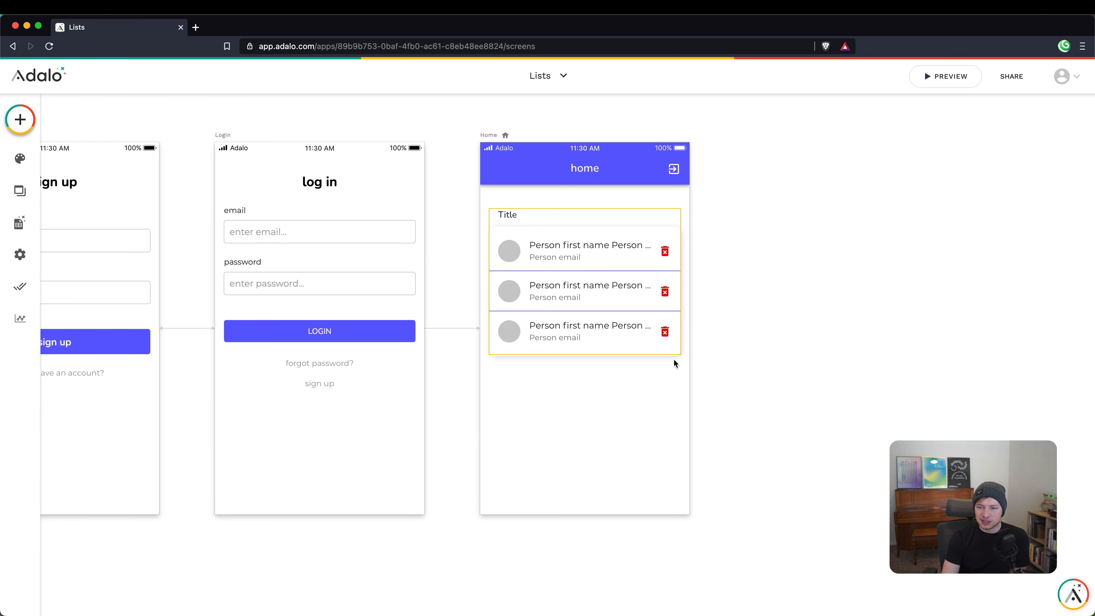
Step: Turn off the shadow of the simple list's background
click(608, 336)
scroll(139, 511, down, 3)
click(117, 582)
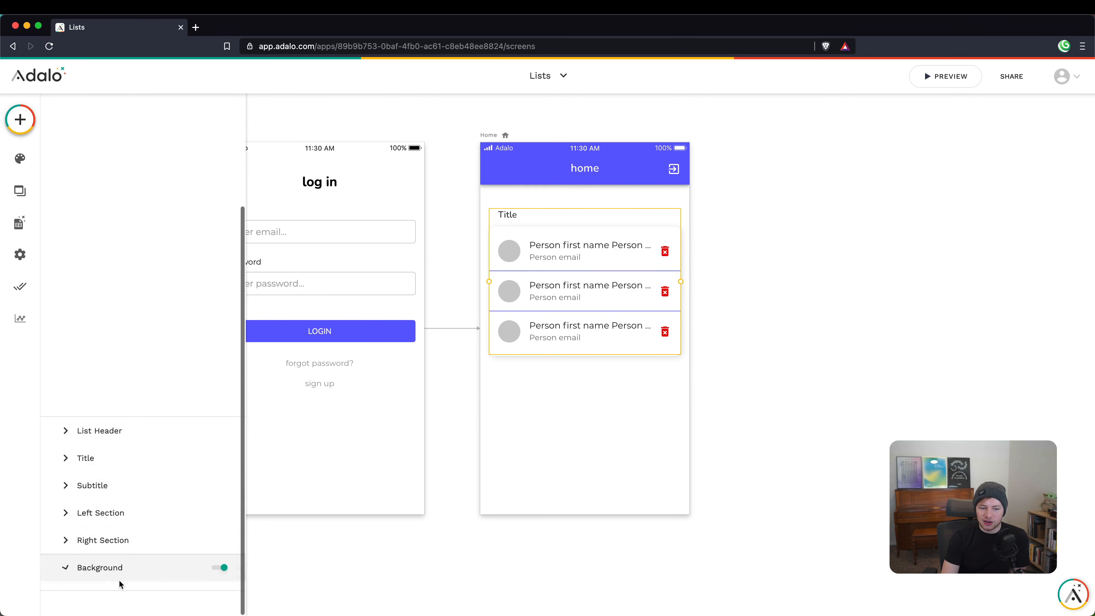
click(576, 455)
Step: Turn the simple list's background border back on and size it to give a thin outline in #e0e0e0
click(571, 338)
scroll(146, 514, down, 3)
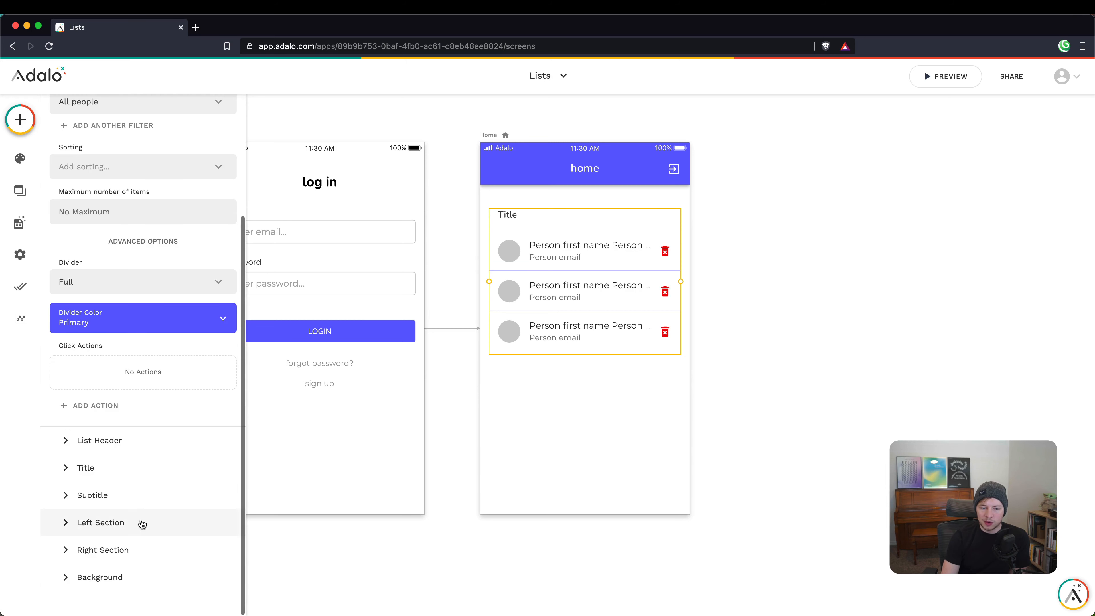
click(122, 582)
click(218, 411)
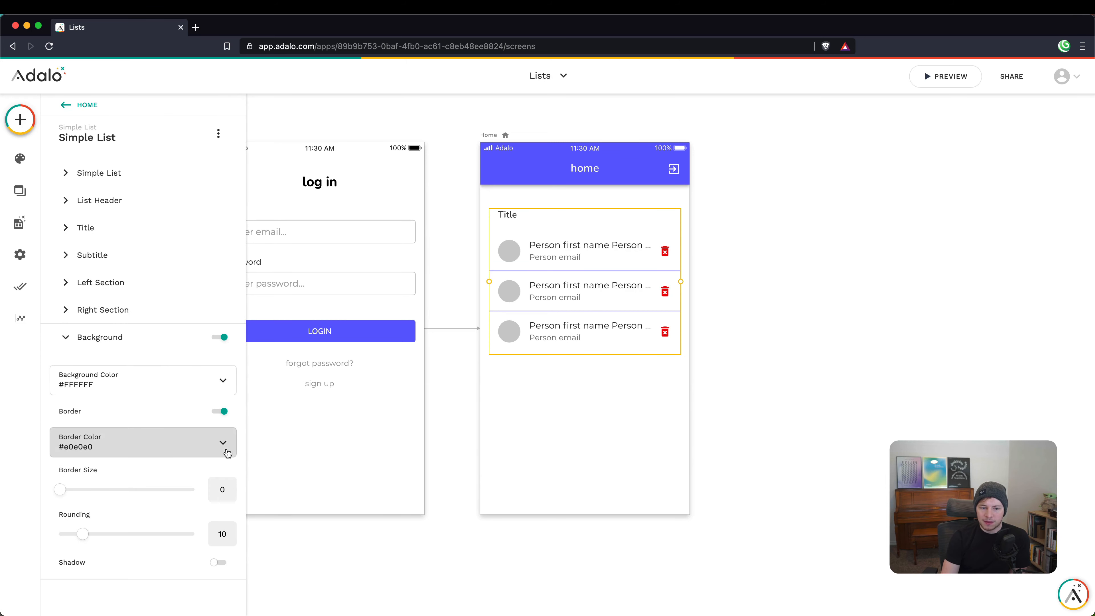
click(544, 438)
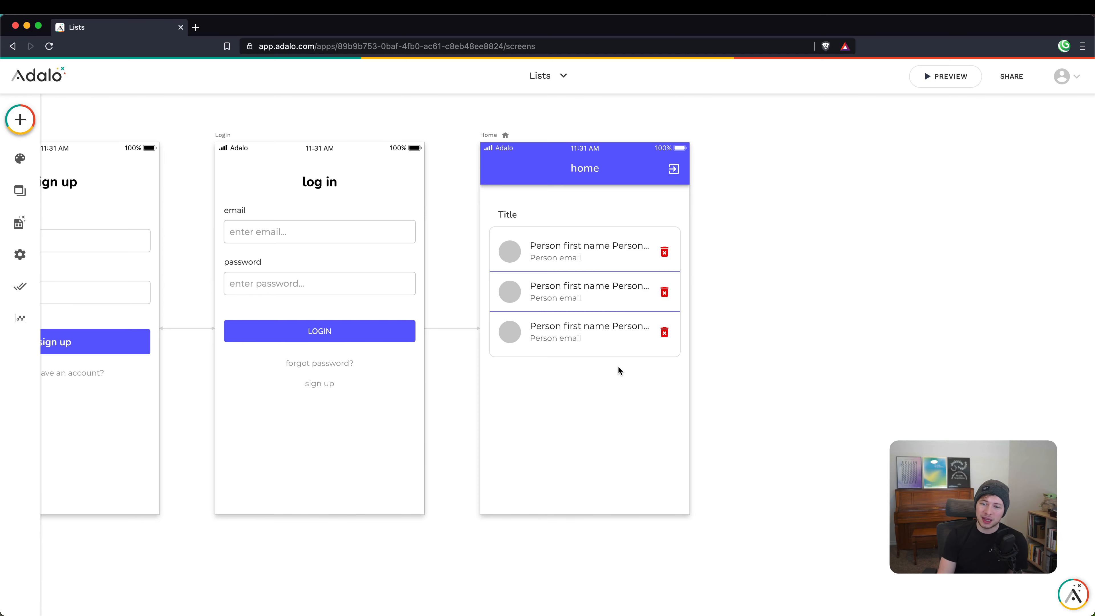
click(570, 288)
click(584, 410)
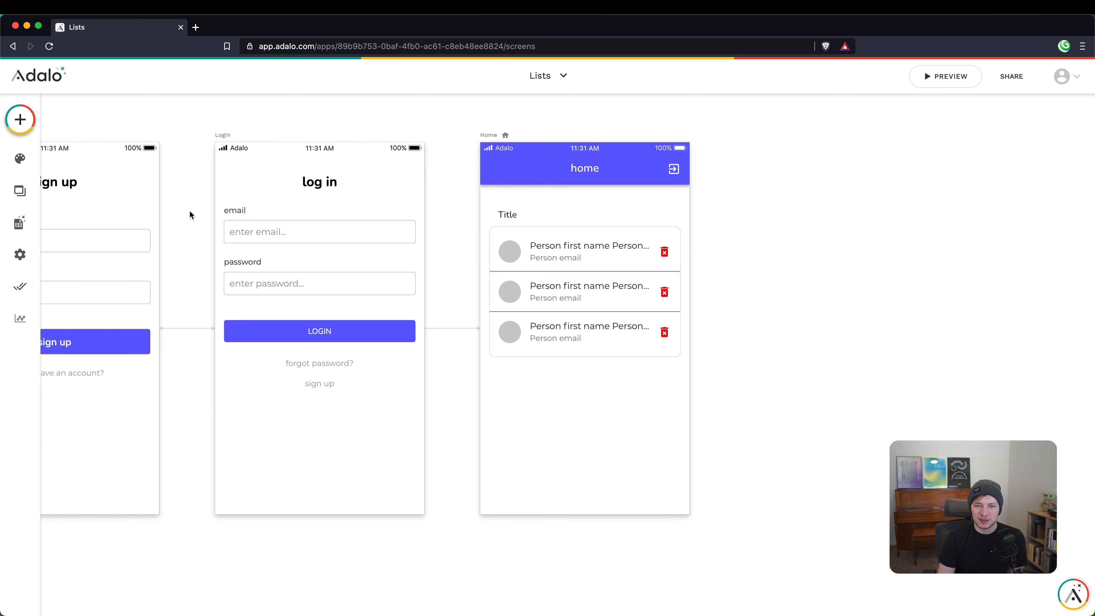
Step: Add an Avatar List to the Home screen and place it between the app bar and the simple list
click(20, 119)
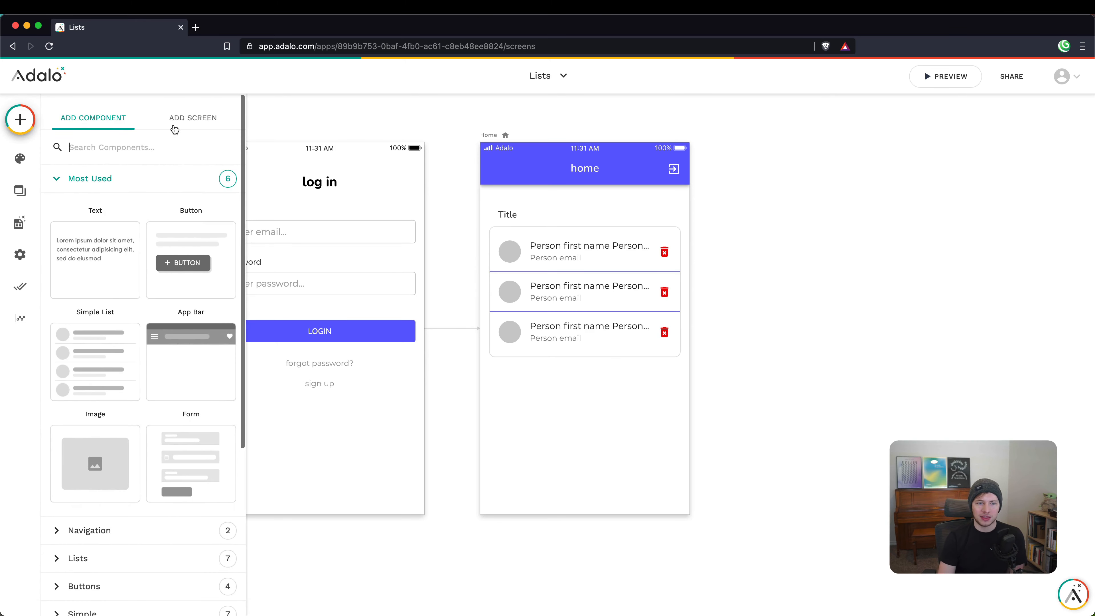
click(104, 178)
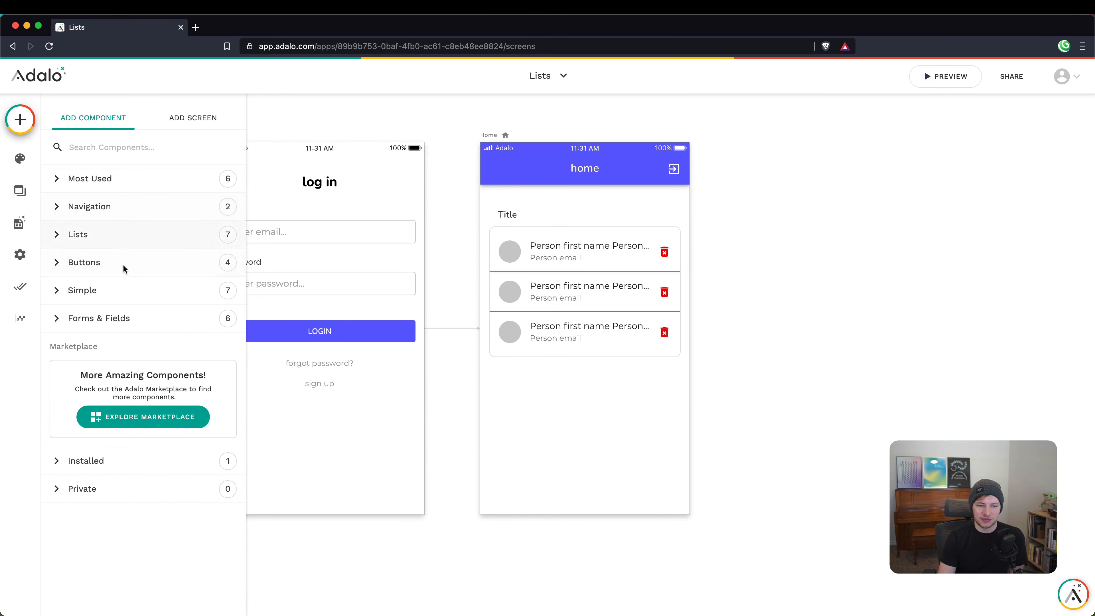
click(91, 236)
scroll(127, 245, down, 3)
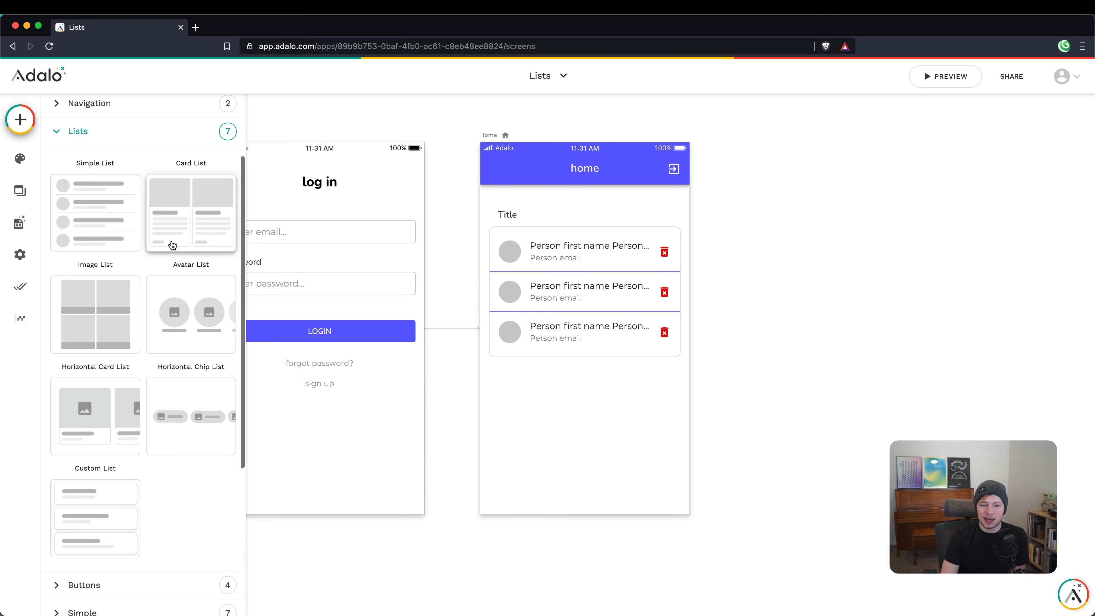
scroll(146, 361, down, 1)
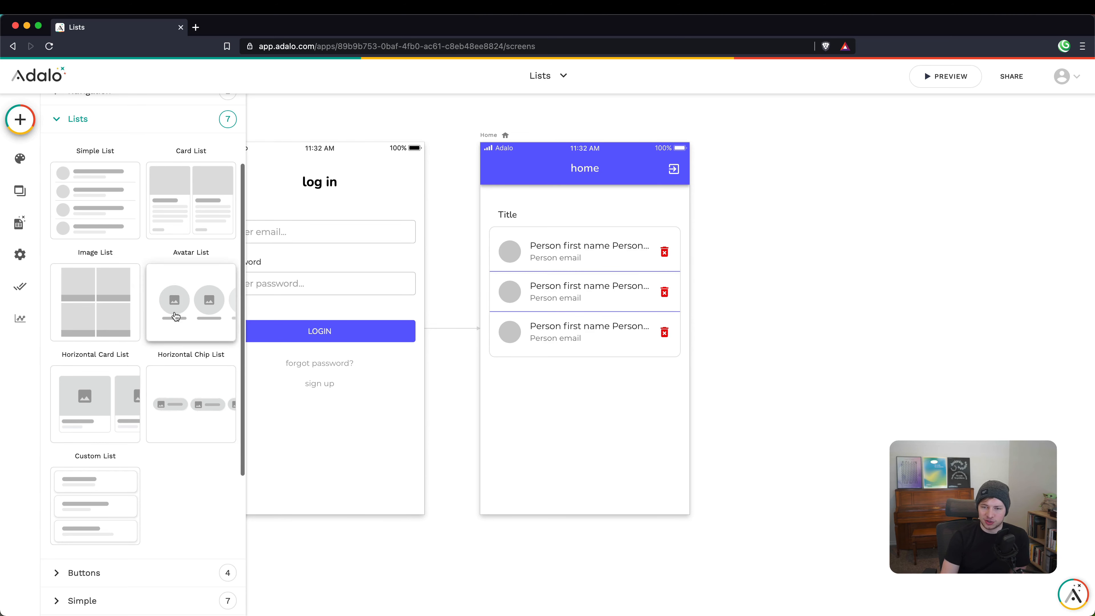
drag(176, 316, 586, 412)
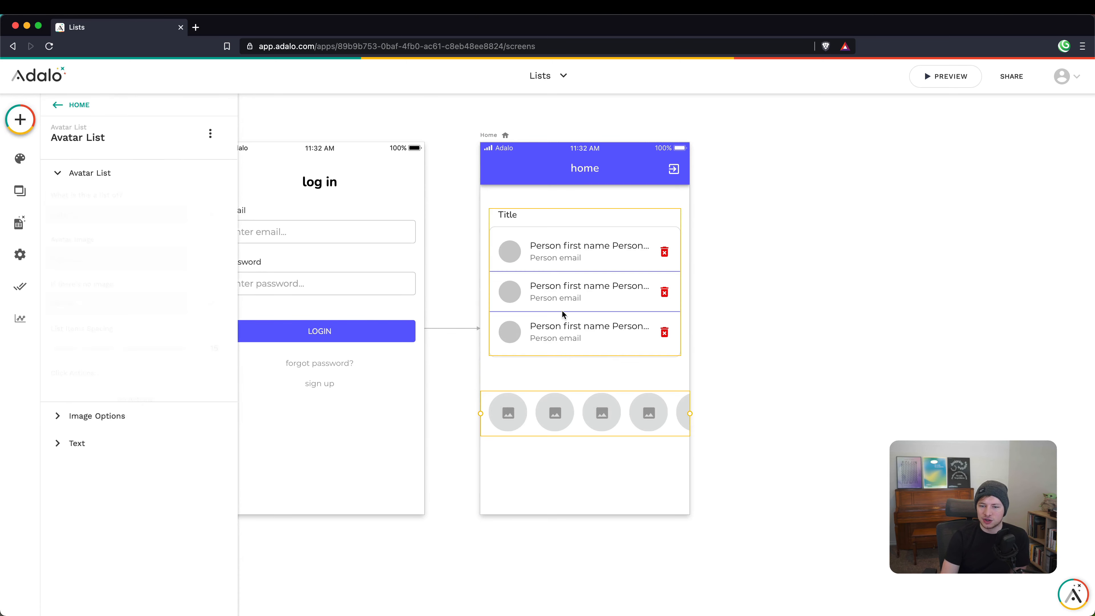
drag(556, 298, 566, 213)
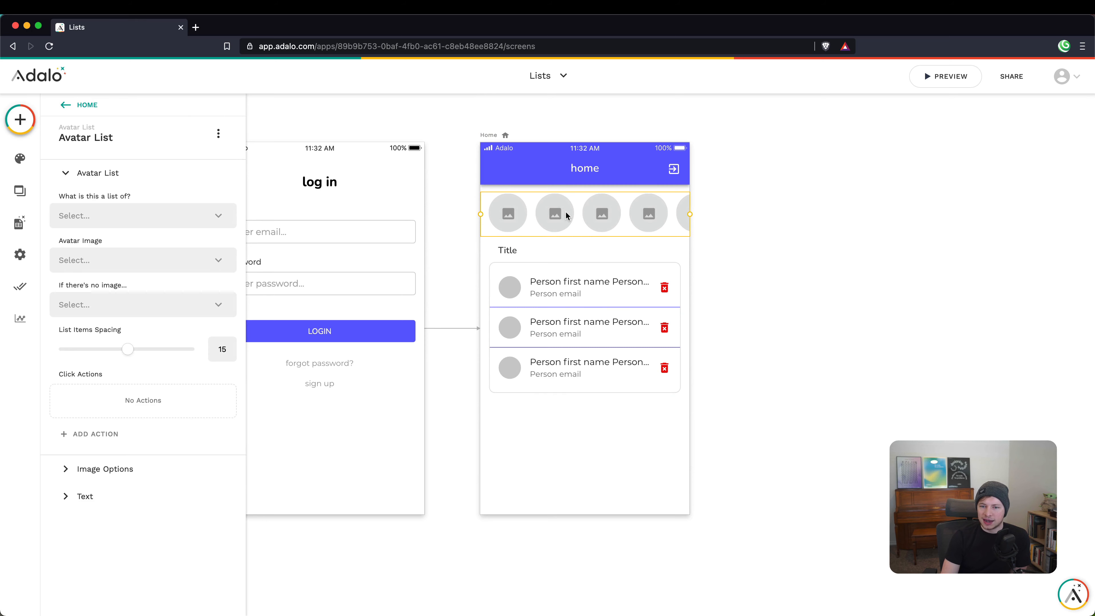
click(569, 465)
Step: Make the avatar list show the People collection and set its list items spacing to 16
click(558, 213)
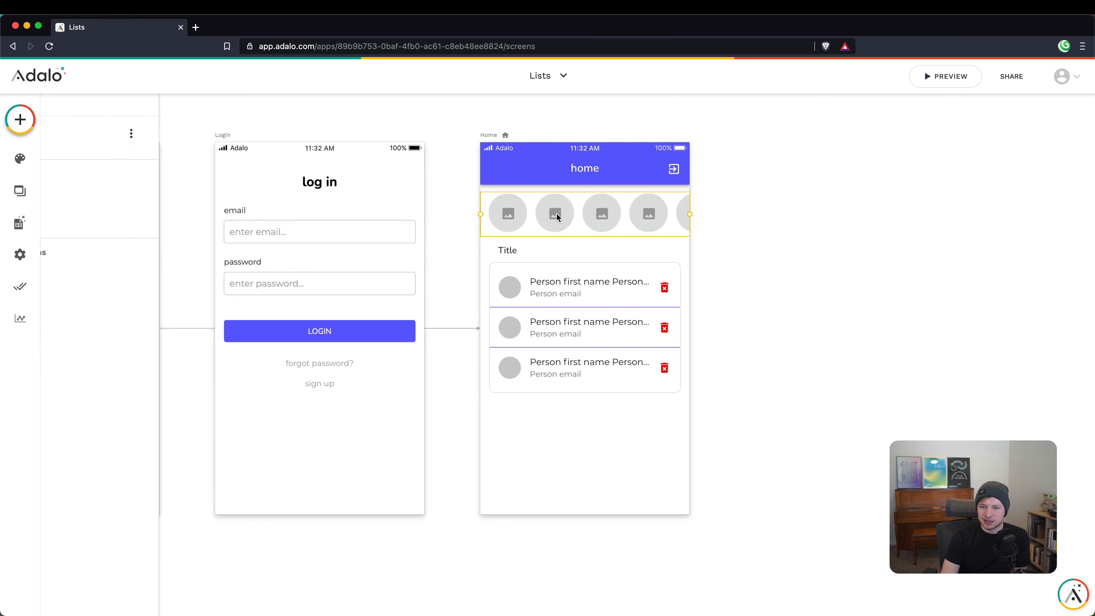
click(94, 214)
click(96, 267)
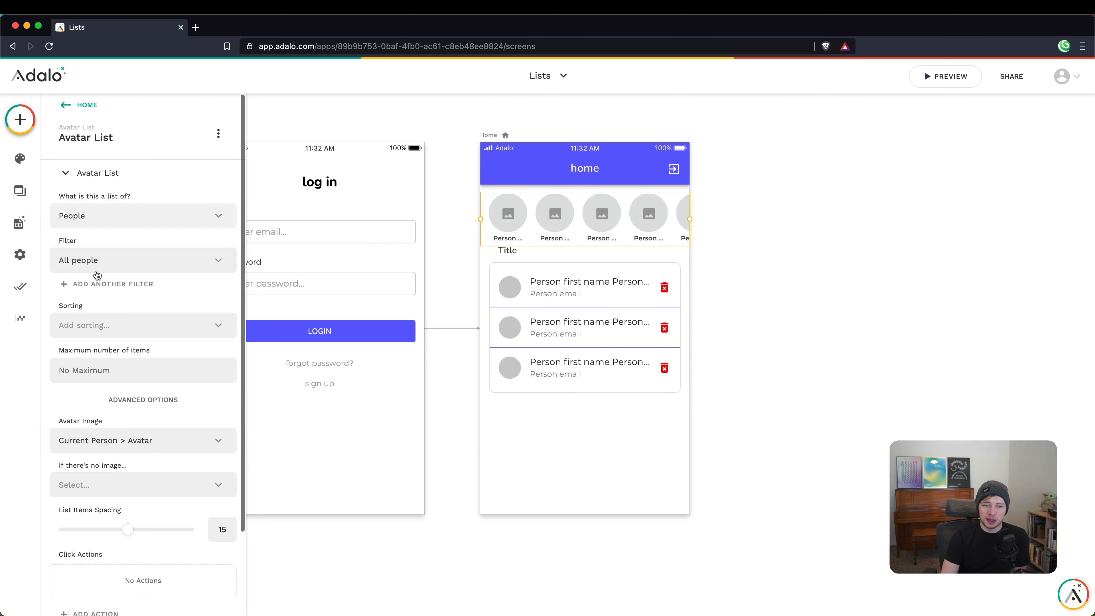
scroll(100, 328, down, 3)
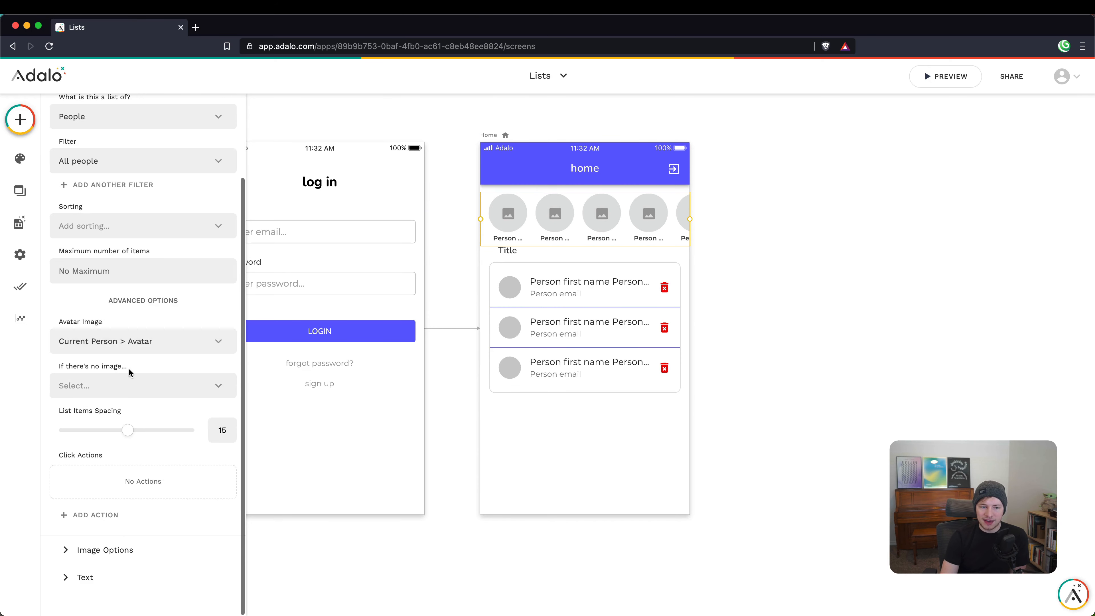
mouse_move(128, 436)
mouse_down()
mouse_move(147, 436)
mouse_move(130, 436)
mouse_up()
Step: Turn off the text under the avatars in the avatar list
click(91, 578)
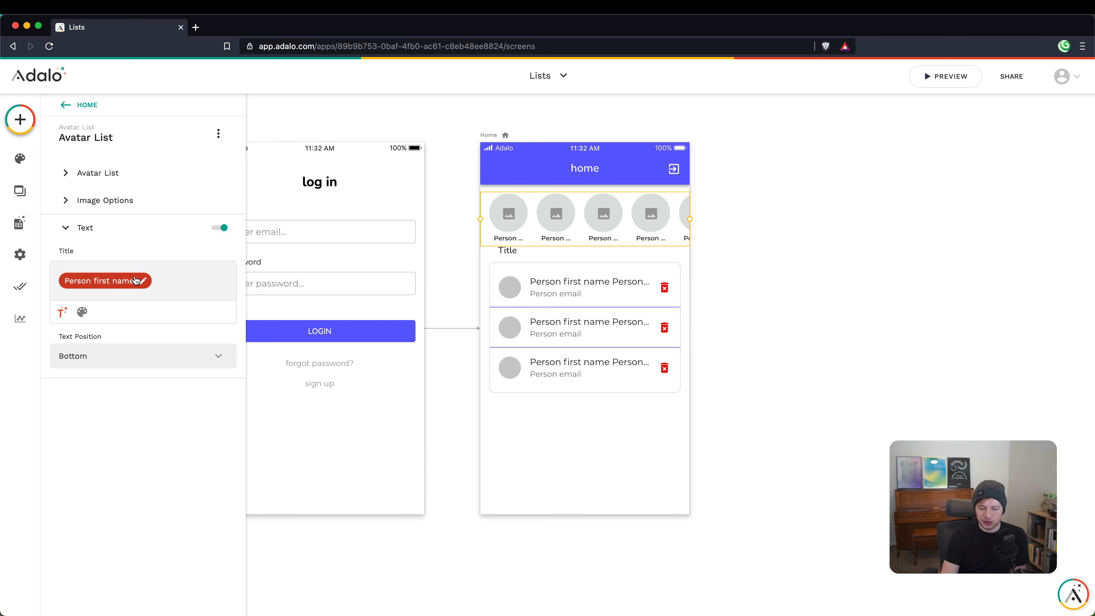
click(218, 227)
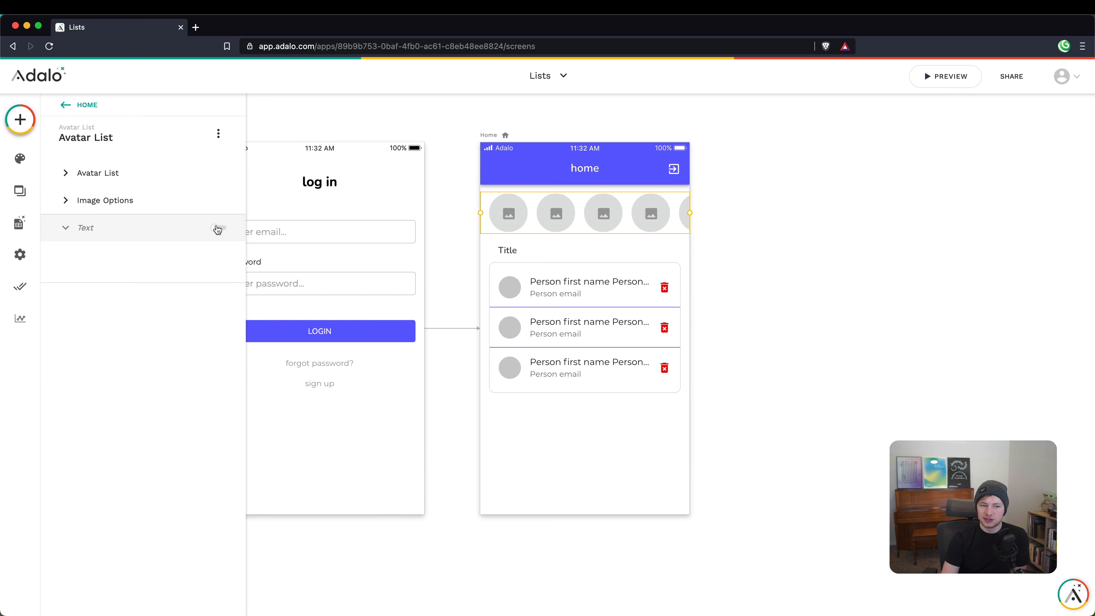
click(681, 480)
click(588, 209)
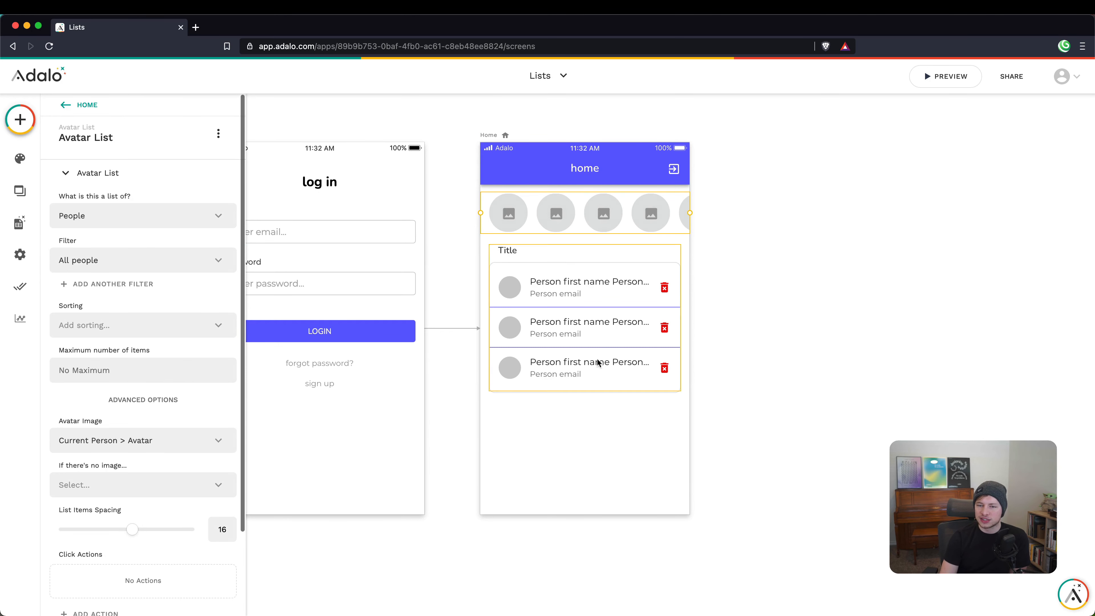
click(595, 486)
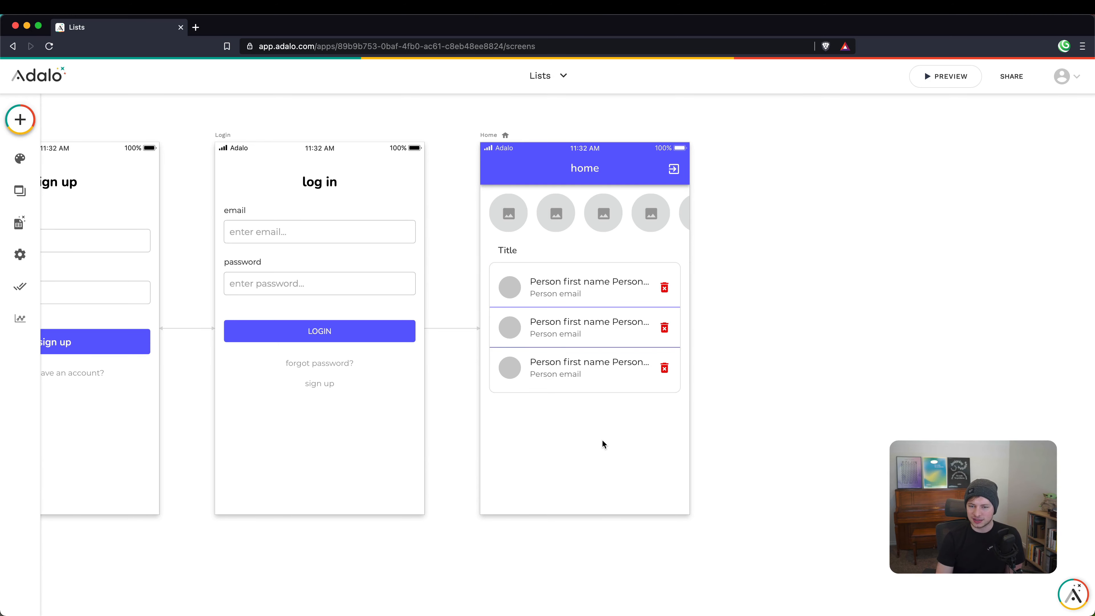
Step: Extend the Home screen downward to make a large empty area below the simple list
click(506, 136)
scroll(621, 432, down, 3)
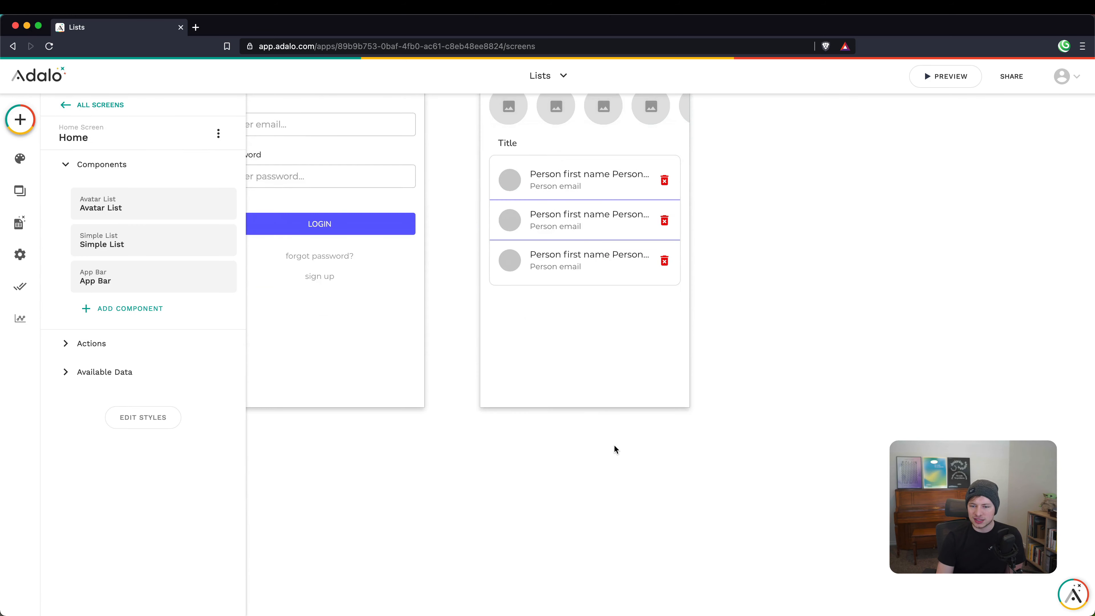
drag(592, 408, 589, 600)
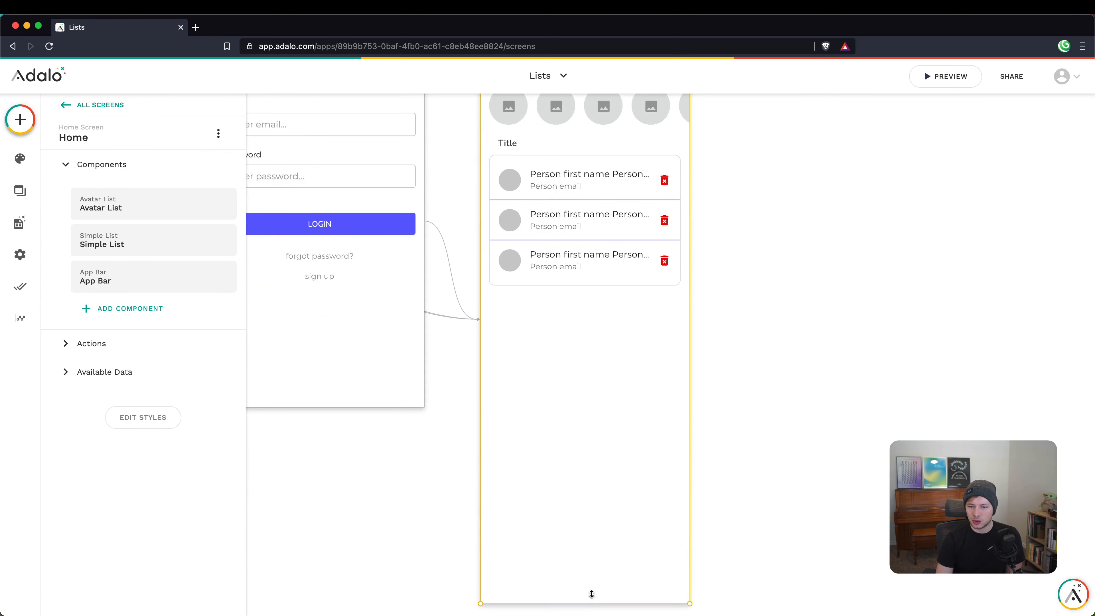
scroll(603, 425, down, 3)
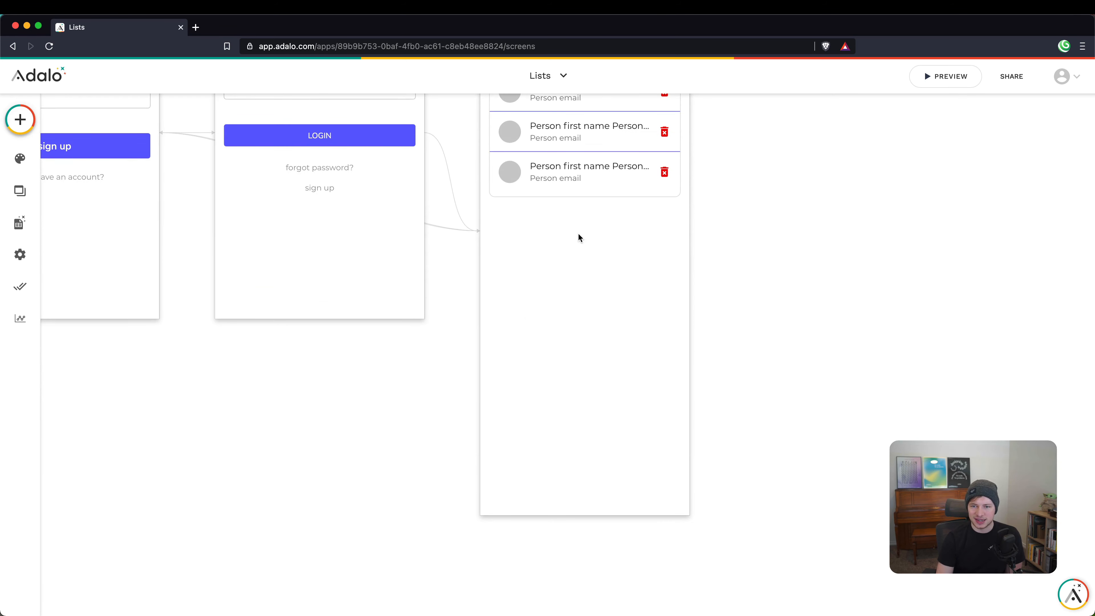
Step: Add an image component below the simple list on the Home screen and size it to 50 by 50
click(20, 119)
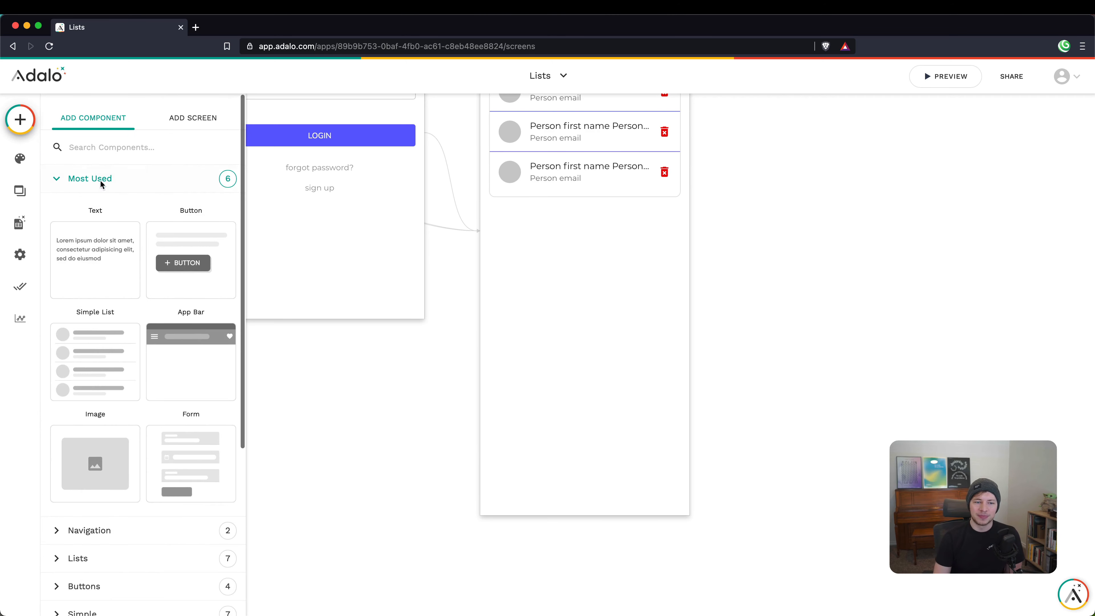
drag(108, 449, 604, 308)
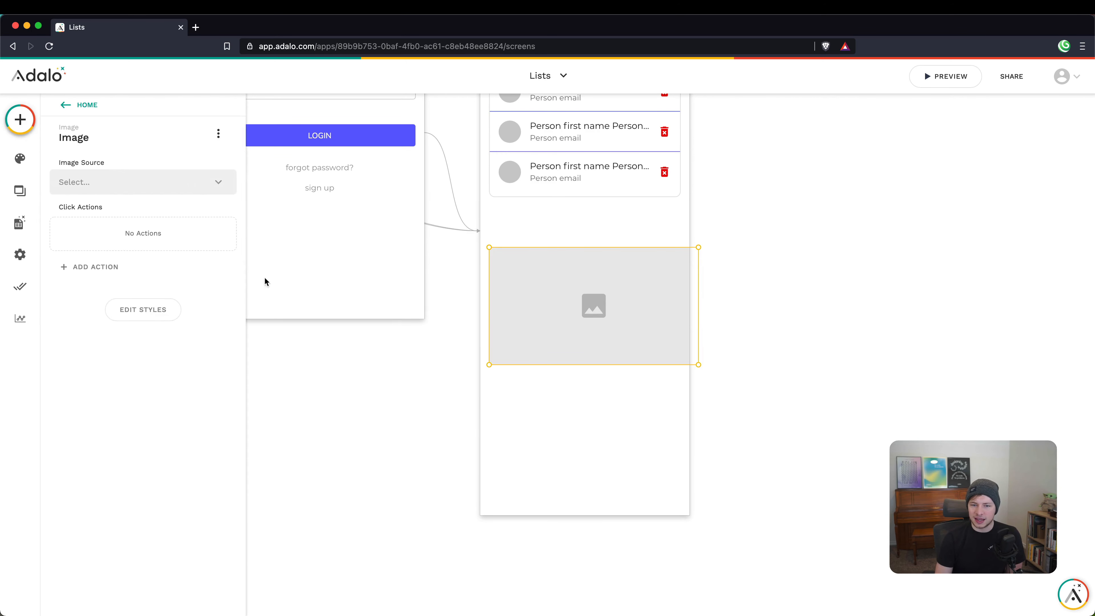
click(139, 312)
click(145, 374)
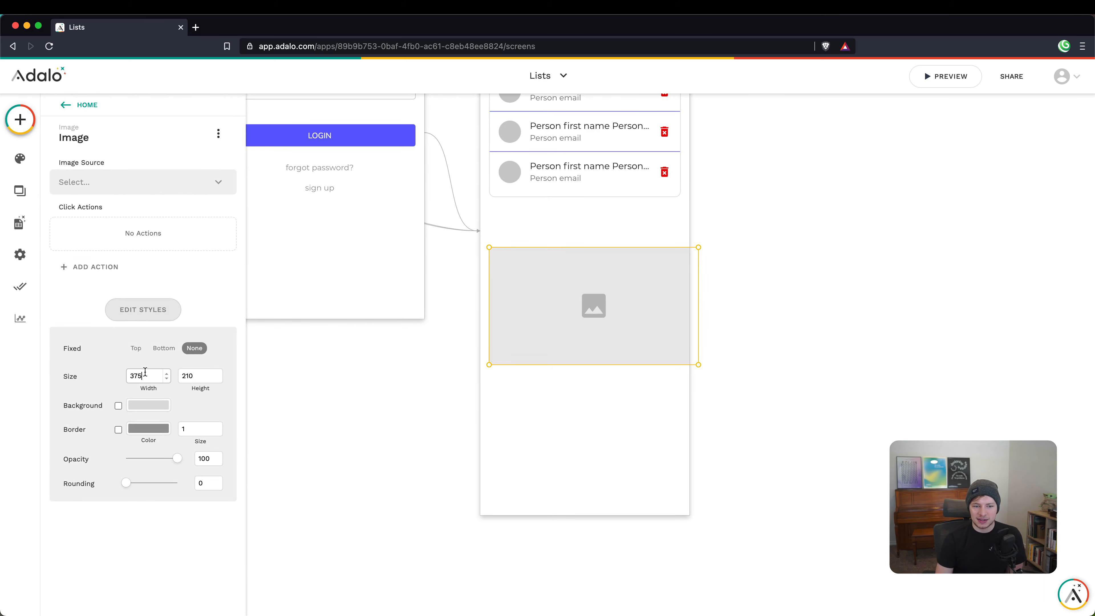
text(50)
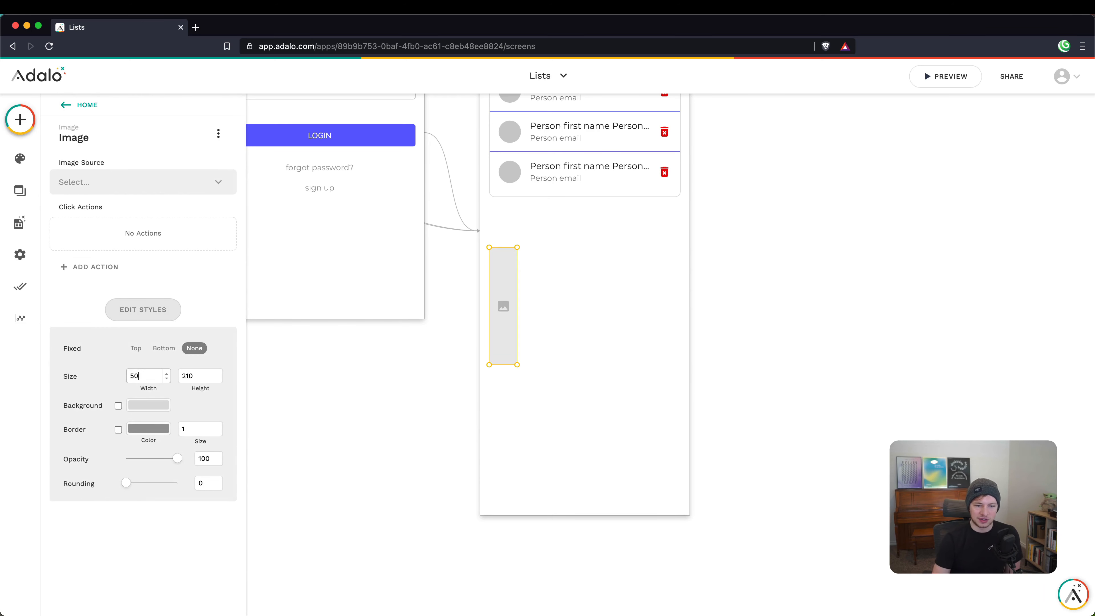
key(Tab)
text(50)
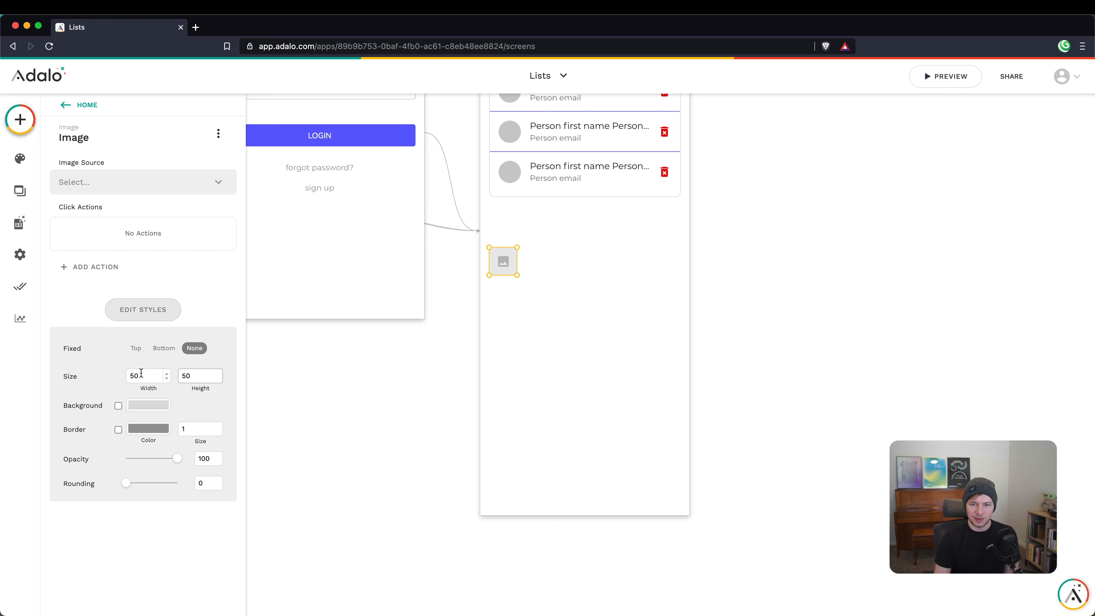
Step: Make the image circular with rounding 25 and a size 1 border, and shift it slightly in from the screen's left edge
drag(129, 488, 329, 496)
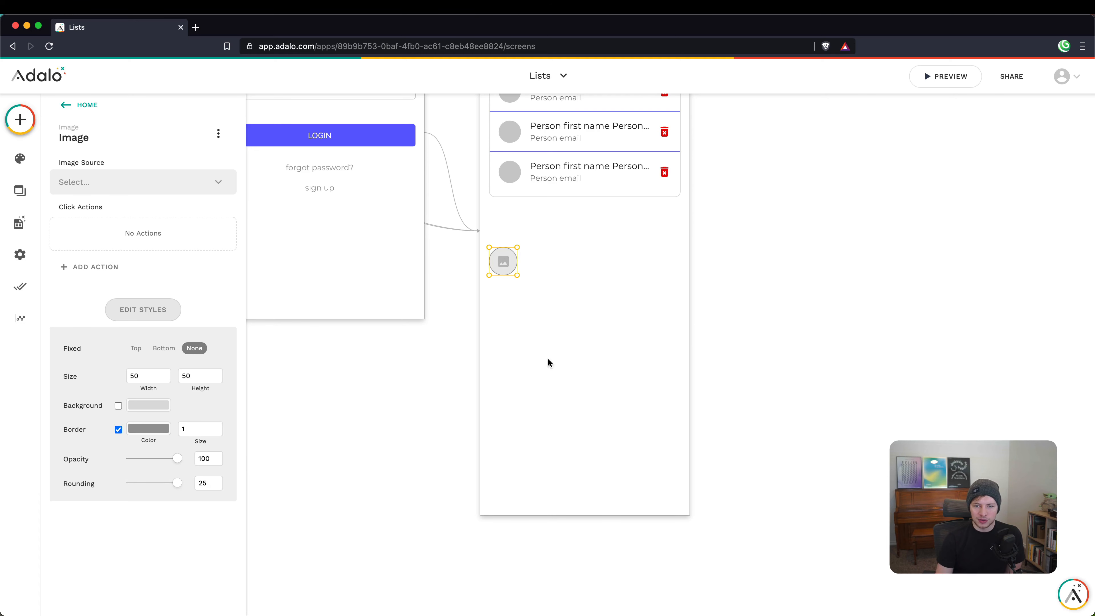
click(519, 343)
drag(503, 261, 512, 255)
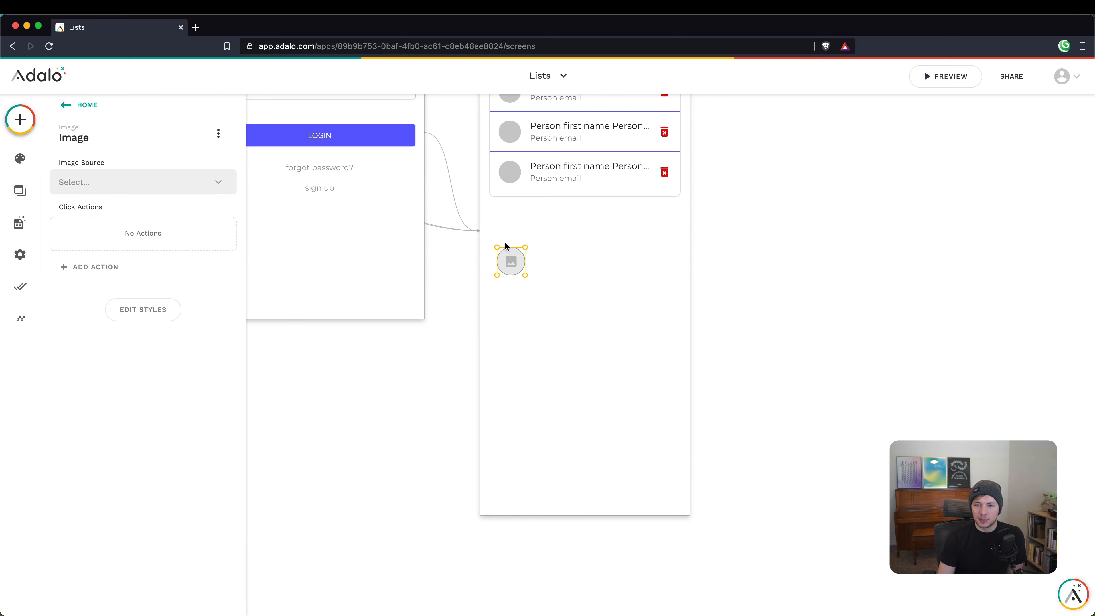
click(562, 274)
Step: Add a text component directly to the right of the circular image
click(20, 119)
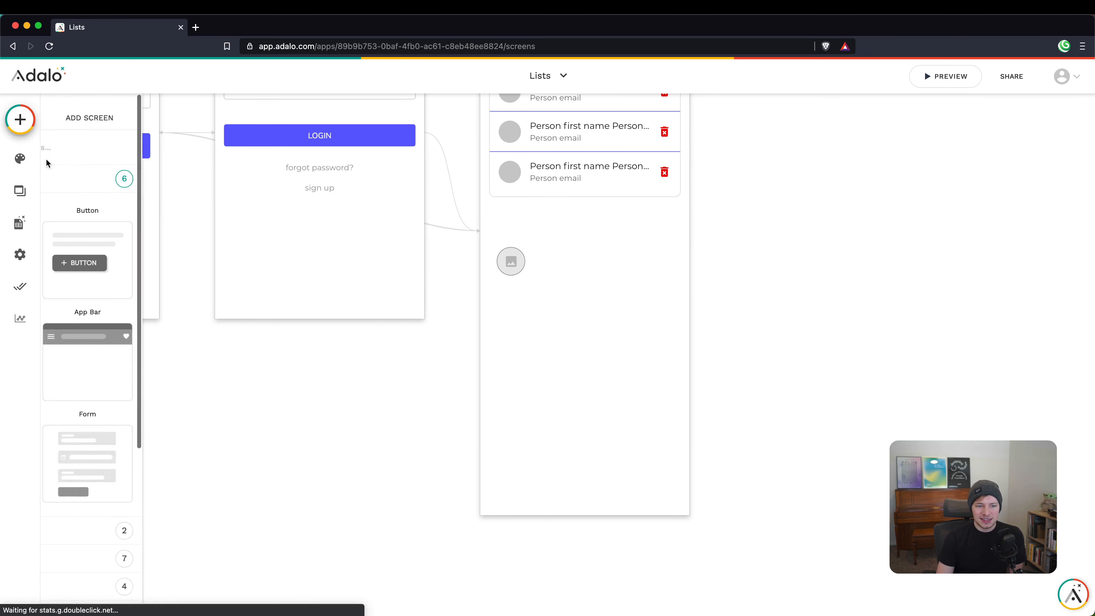
drag(92, 268, 555, 259)
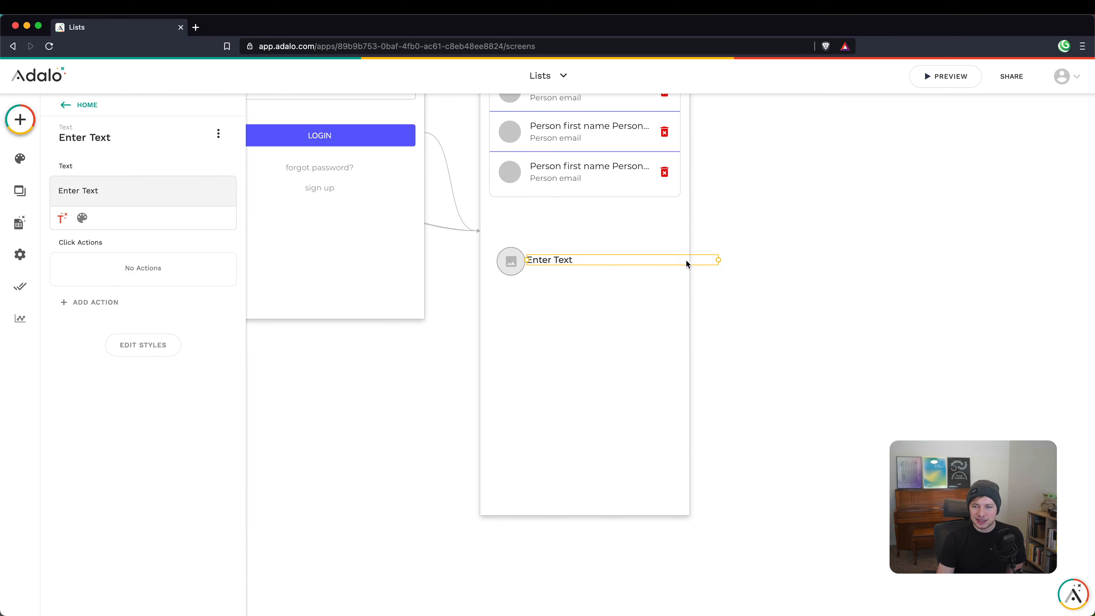
Step: Shorten the text component to fit inside the Home screen and align it near the top of the circular image
drag(714, 264, 680, 260)
drag(587, 260, 589, 252)
drag(682, 255, 675, 254)
click(612, 303)
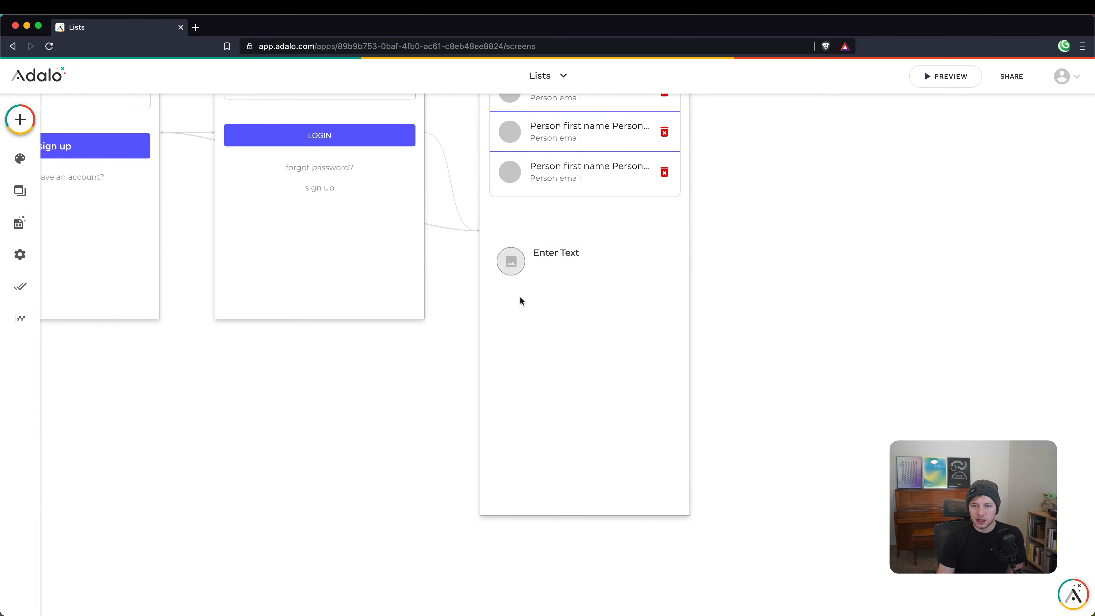
Step: Style the text beside the circular image in Nunito, bold and dark blue
click(560, 253)
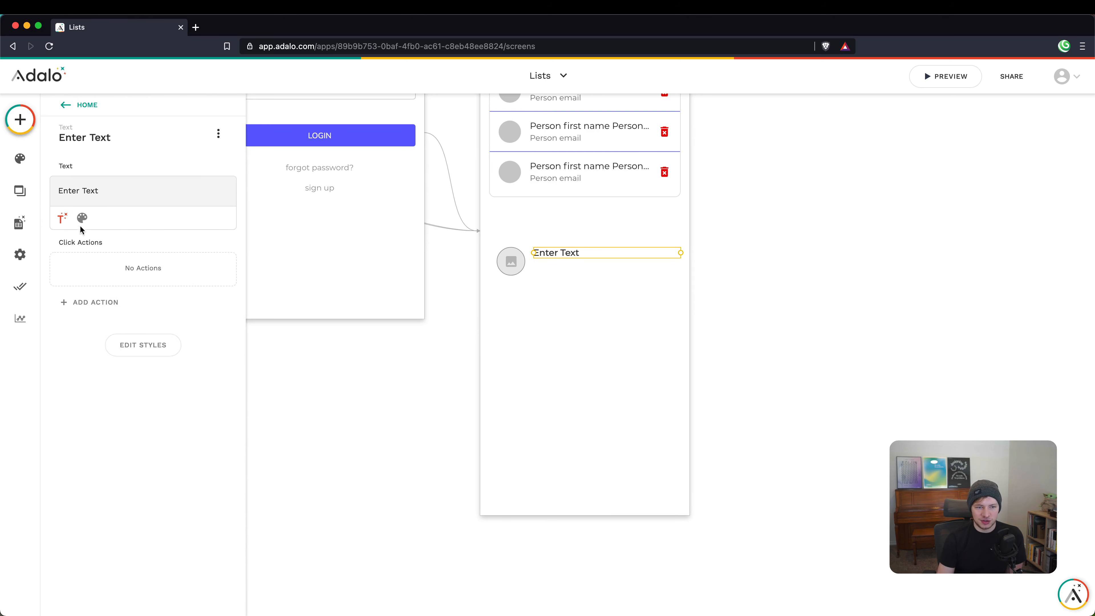
click(115, 217)
click(126, 244)
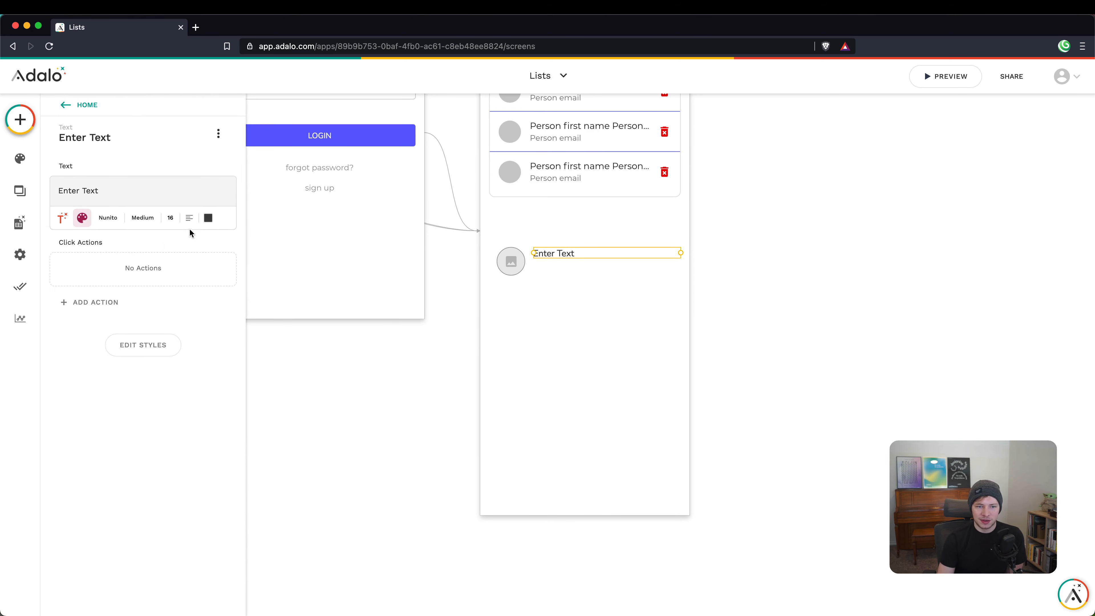
click(208, 218)
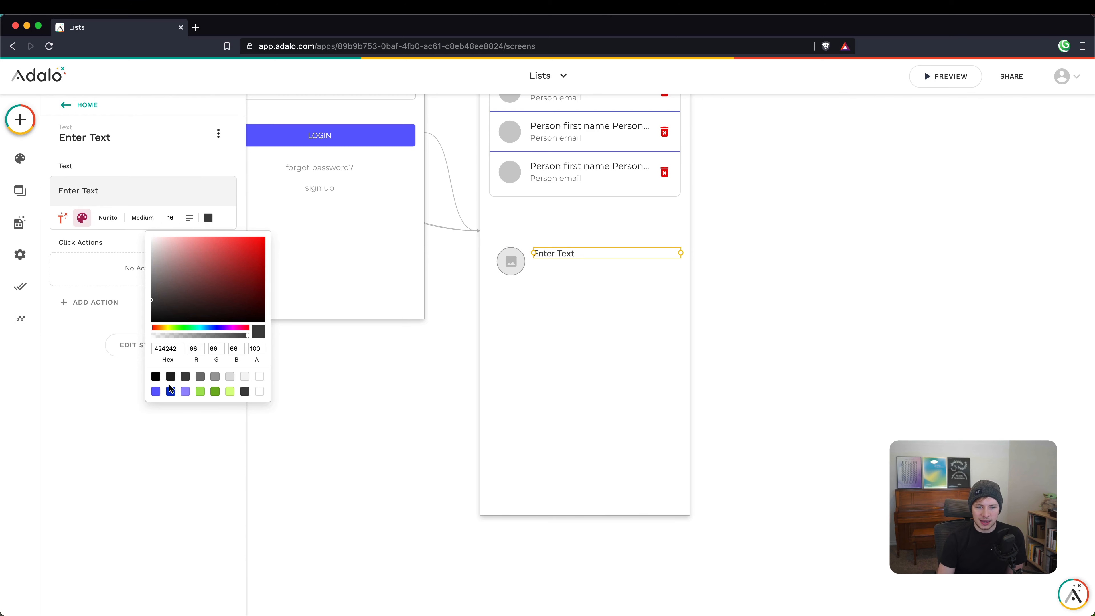
click(170, 391)
click(36, 375)
click(142, 217)
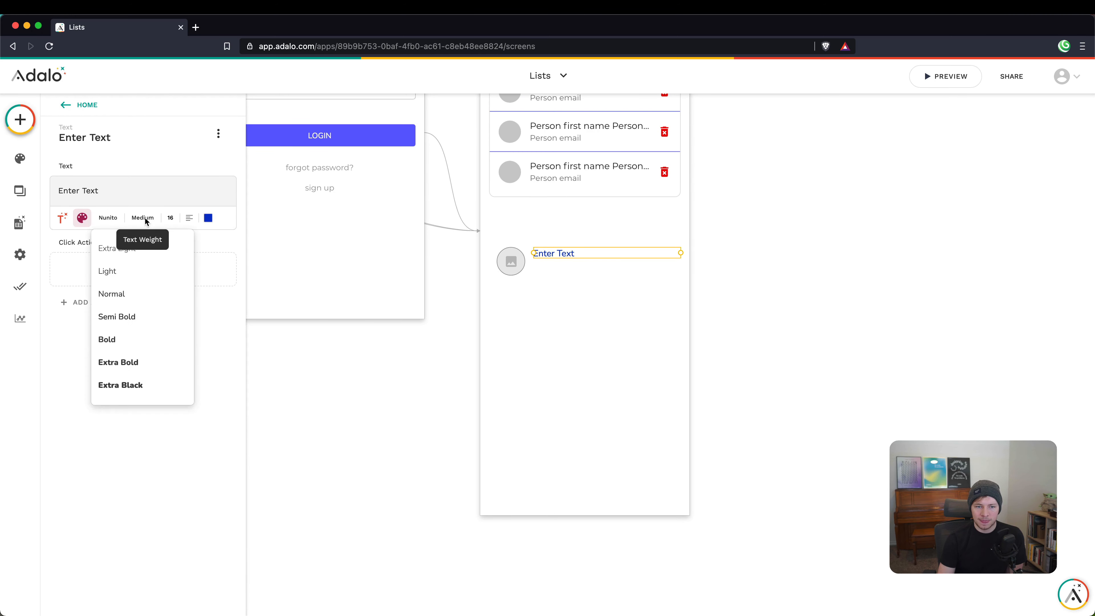
click(131, 340)
click(471, 258)
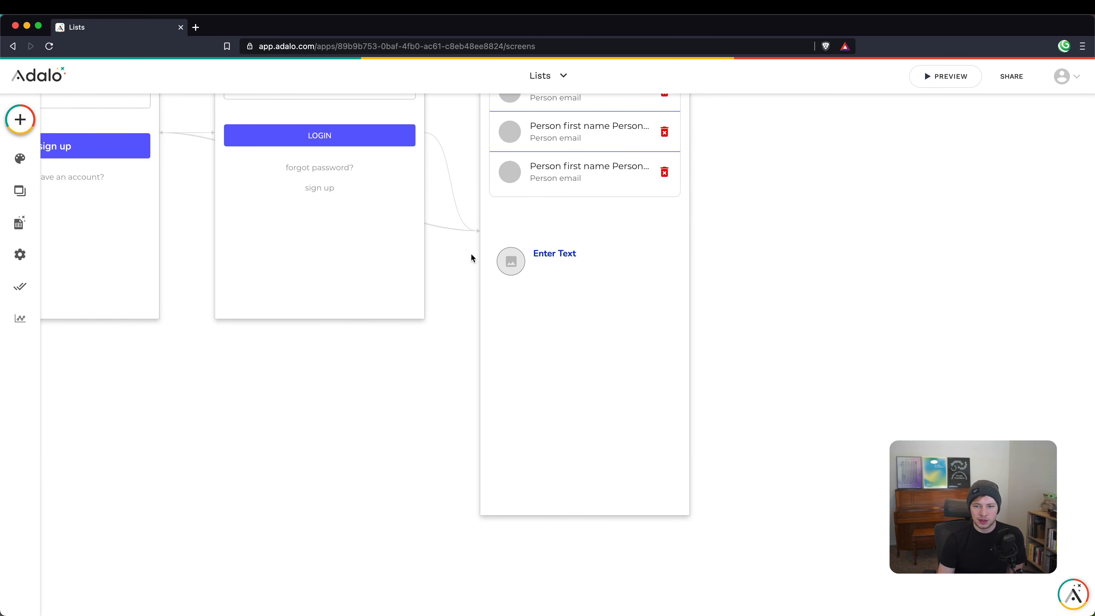
Step: Add a second text component directly below the blue text and match its width and left alignment
click(19, 119)
drag(92, 242, 558, 271)
drag(722, 269, 681, 270)
drag(530, 271, 534, 270)
Step: Replace the second text component's content with "Placeholder"
triple_click(87, 190)
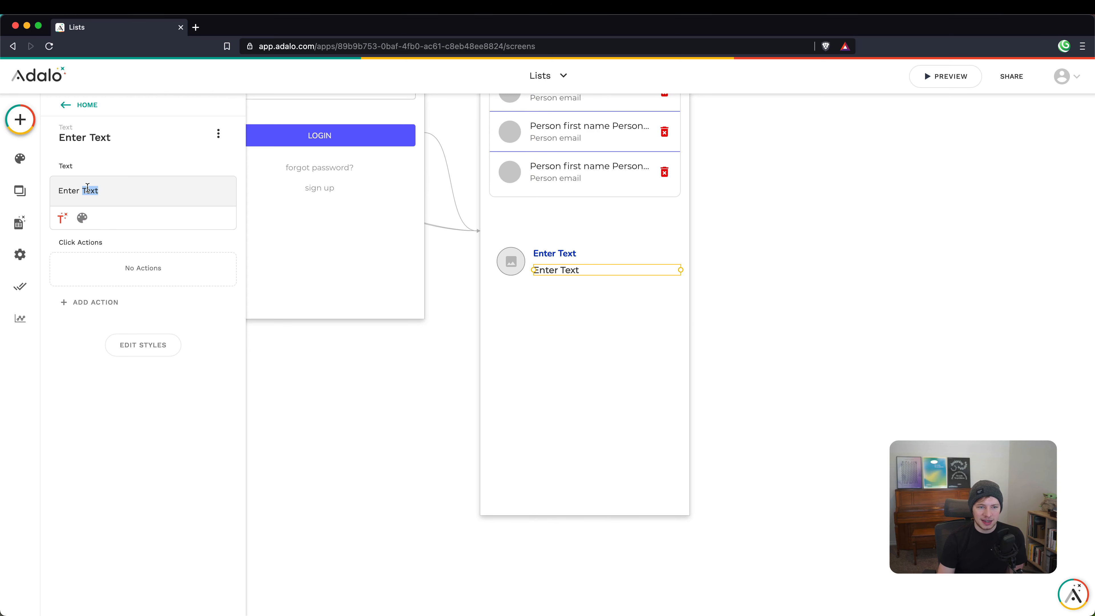
click(62, 218)
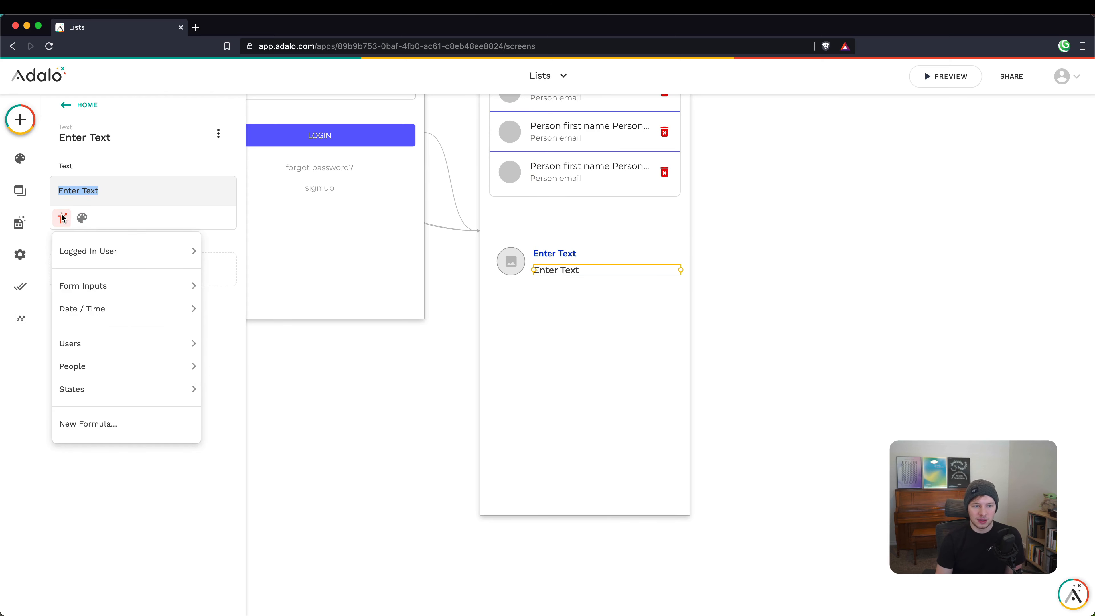
mouse_move(85, 250)
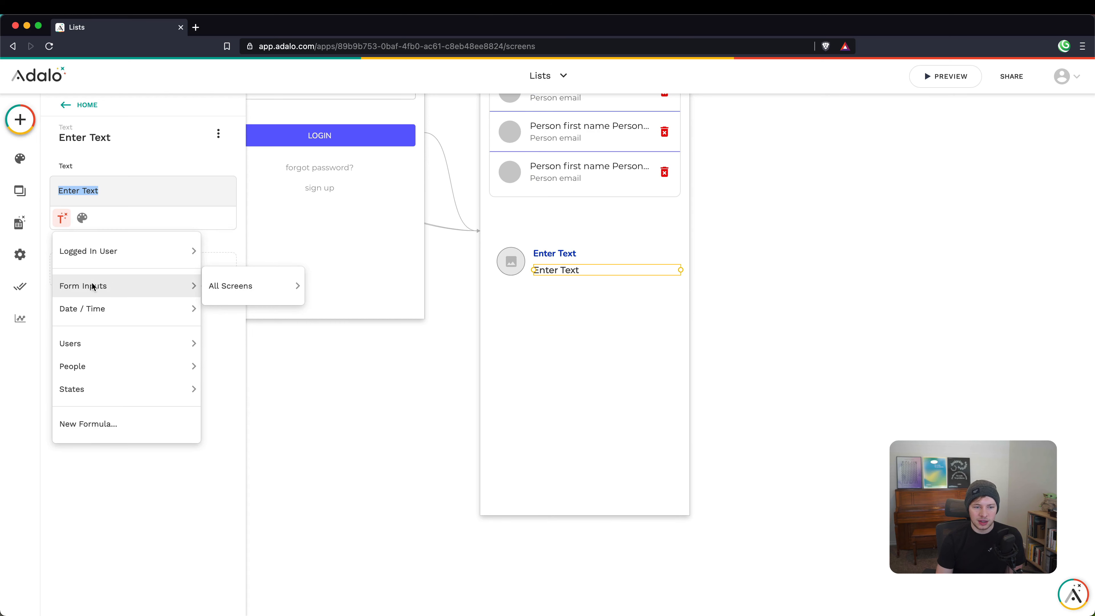
mouse_move(101, 344)
click(125, 215)
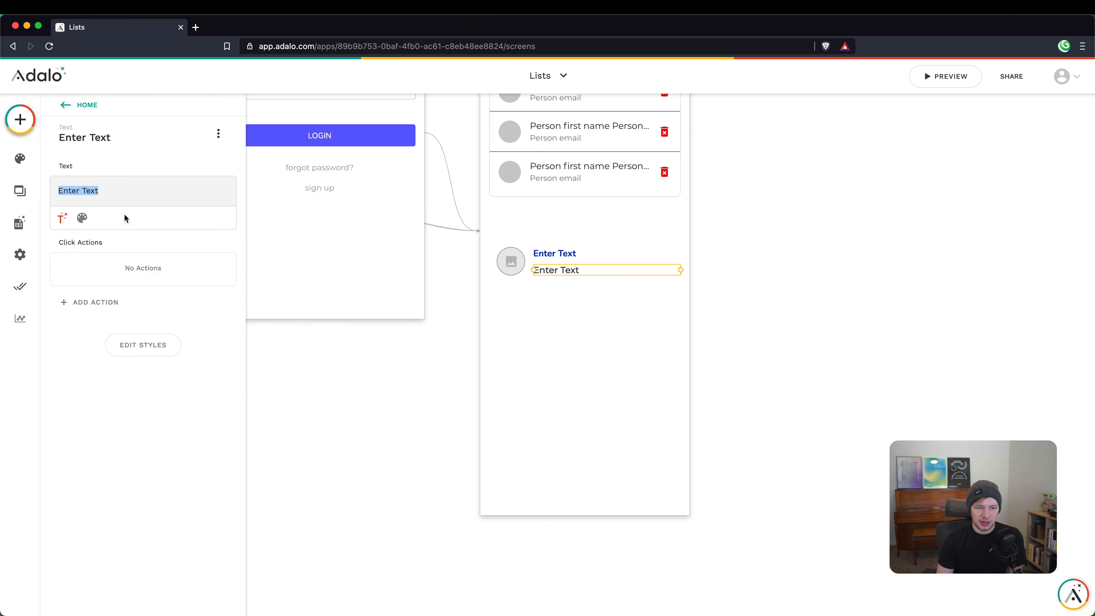
key(BackSpace)
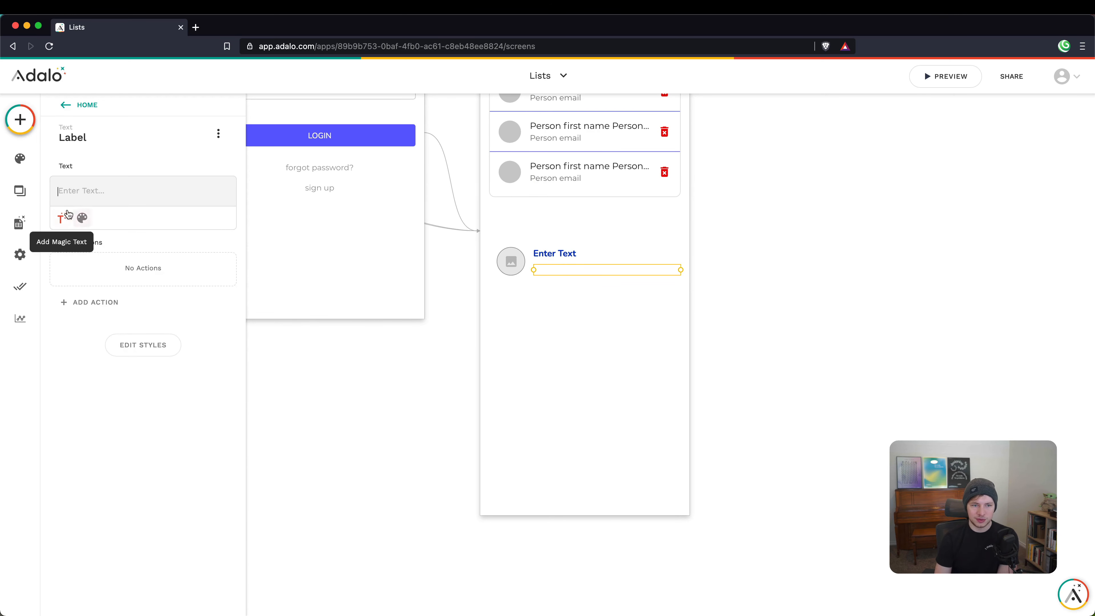
click(62, 218)
click(63, 215)
click(82, 188)
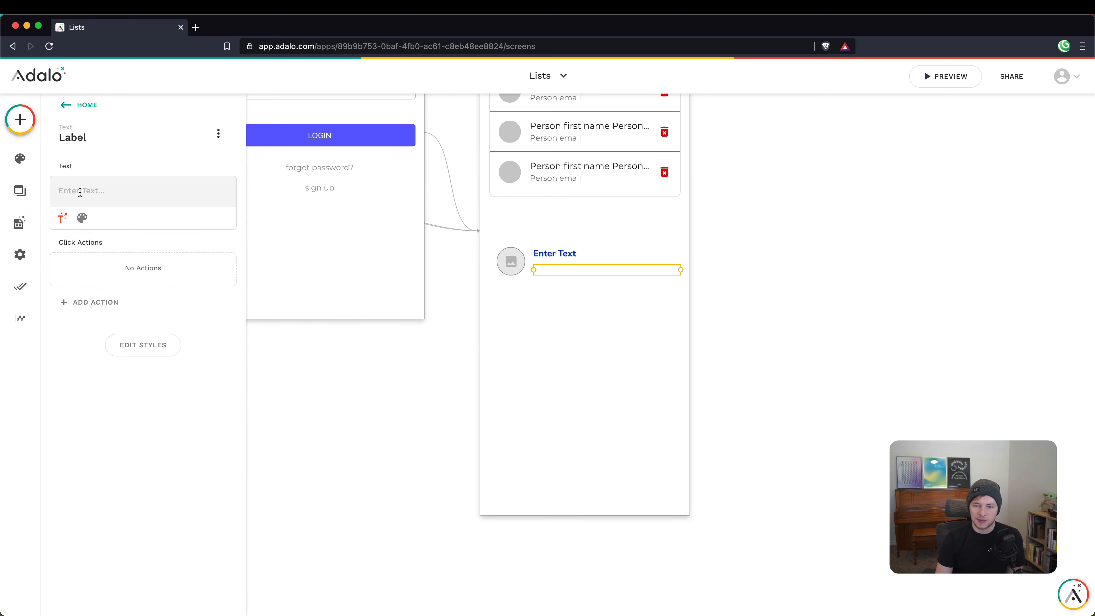
text(Placeholder)
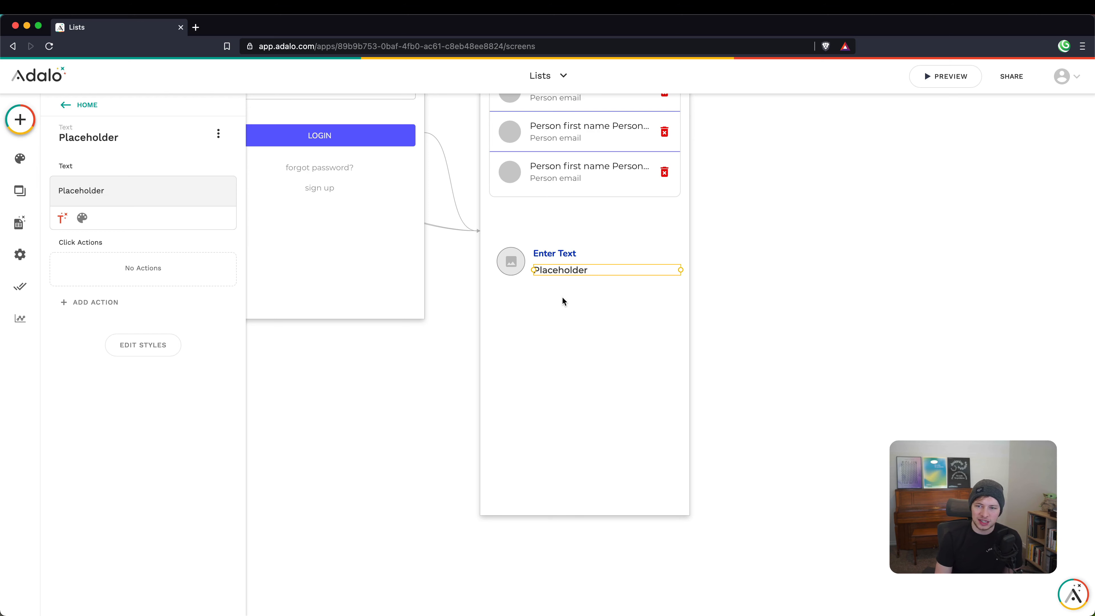
click(604, 283)
Step: Set the Placeholder text to Normal weight and size 14
click(588, 273)
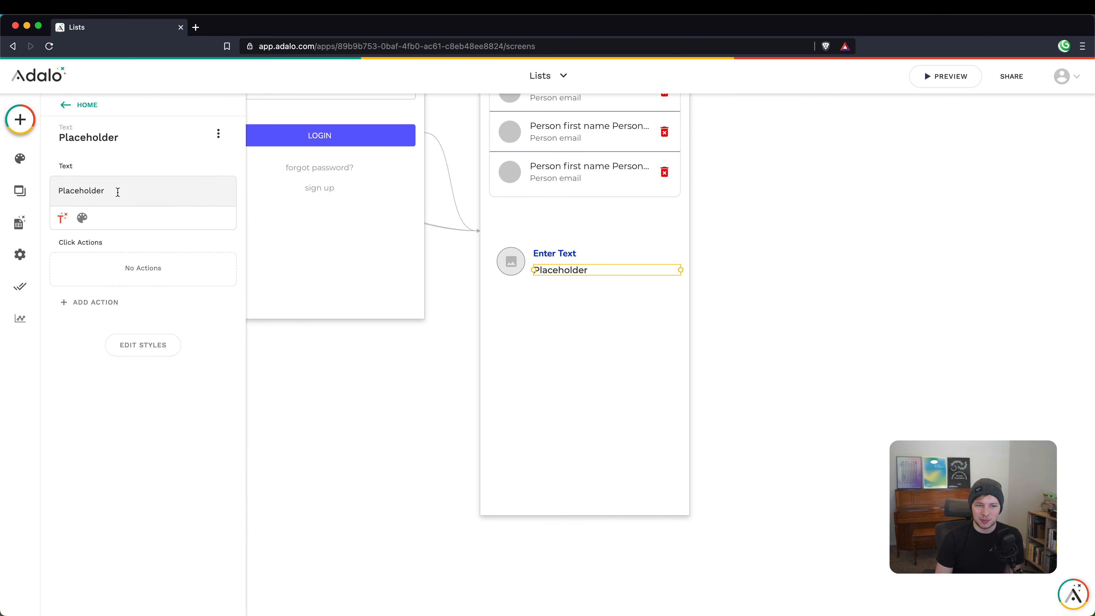
click(83, 216)
click(156, 218)
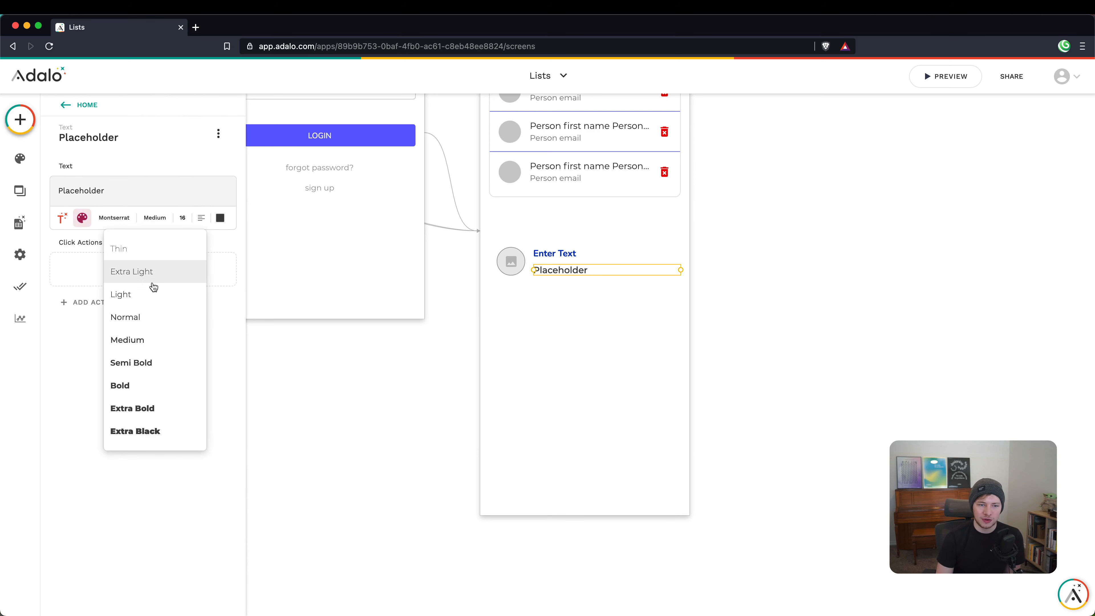
click(145, 314)
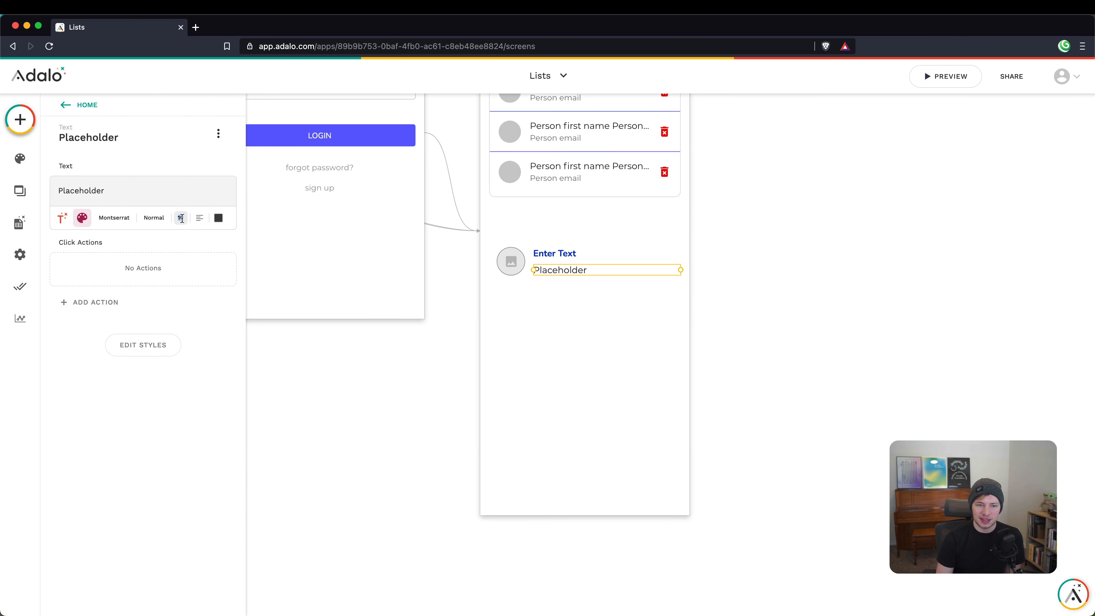
text(14)
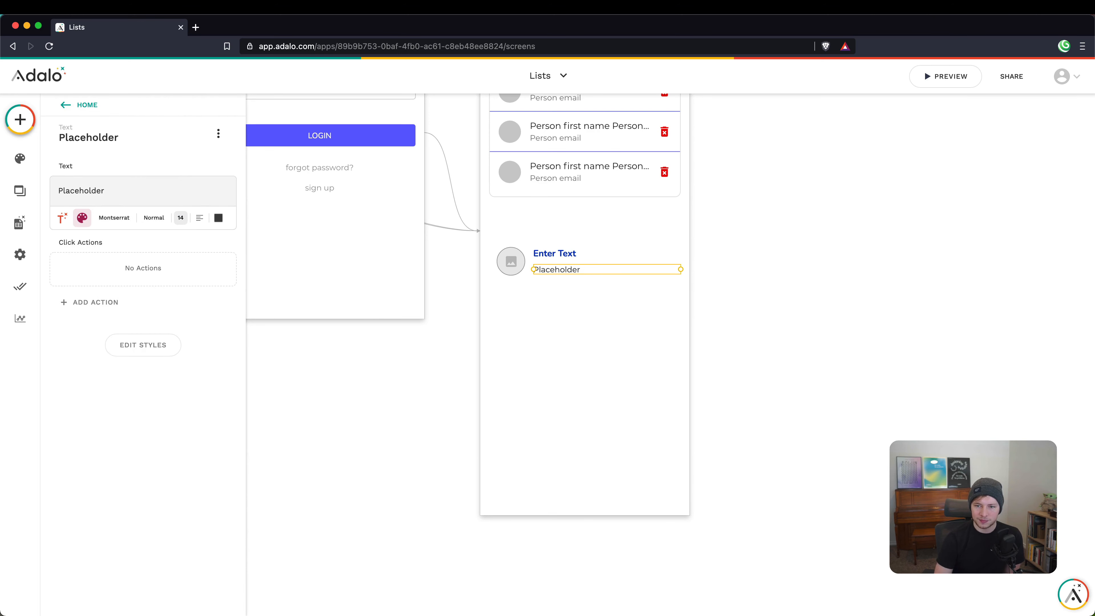
click(604, 304)
click(600, 270)
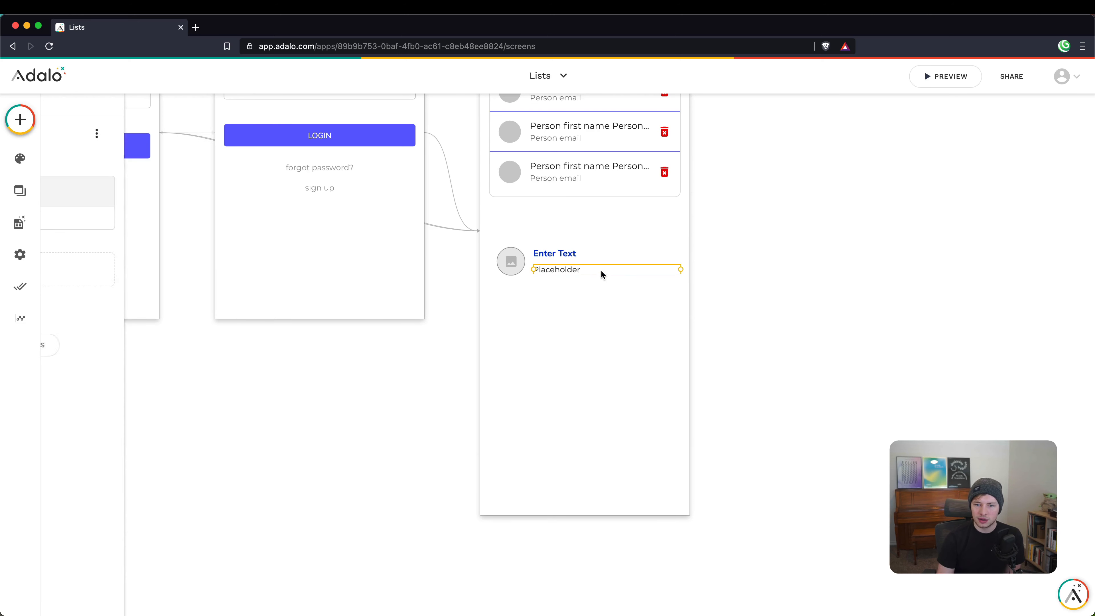
click(600, 311)
Step: Add a button component below the circular image, aligned with the image's left edge
click(20, 119)
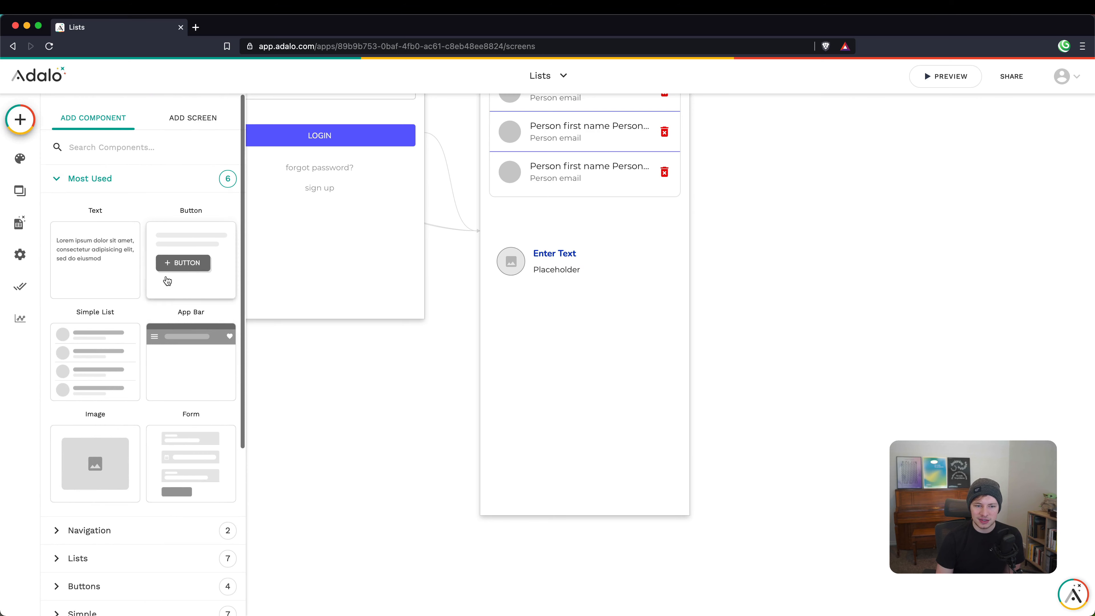
drag(166, 281, 544, 303)
click(565, 391)
click(565, 302)
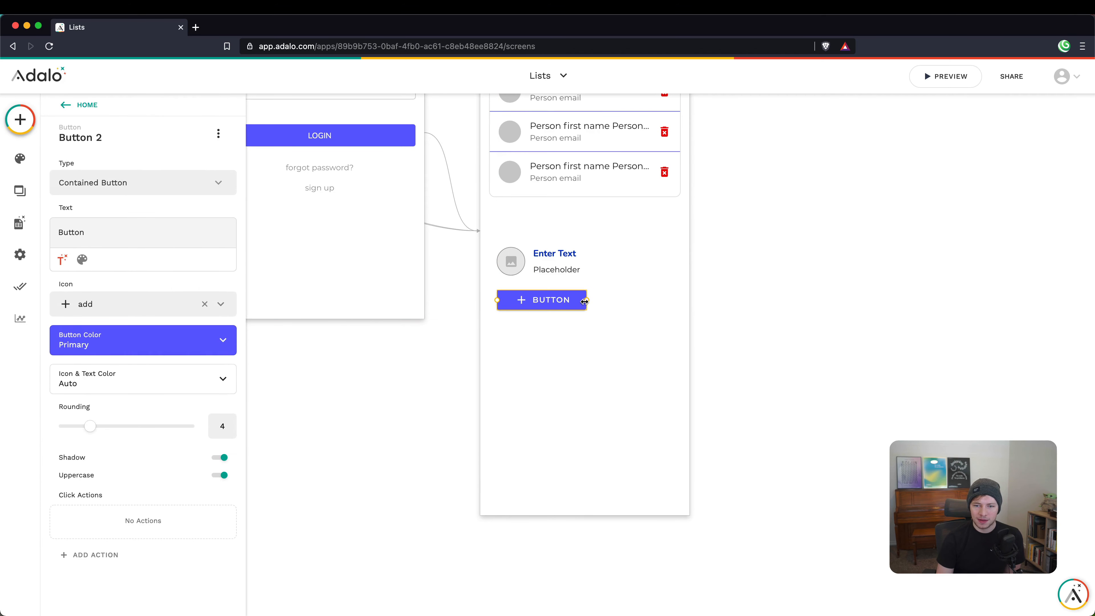
click(517, 387)
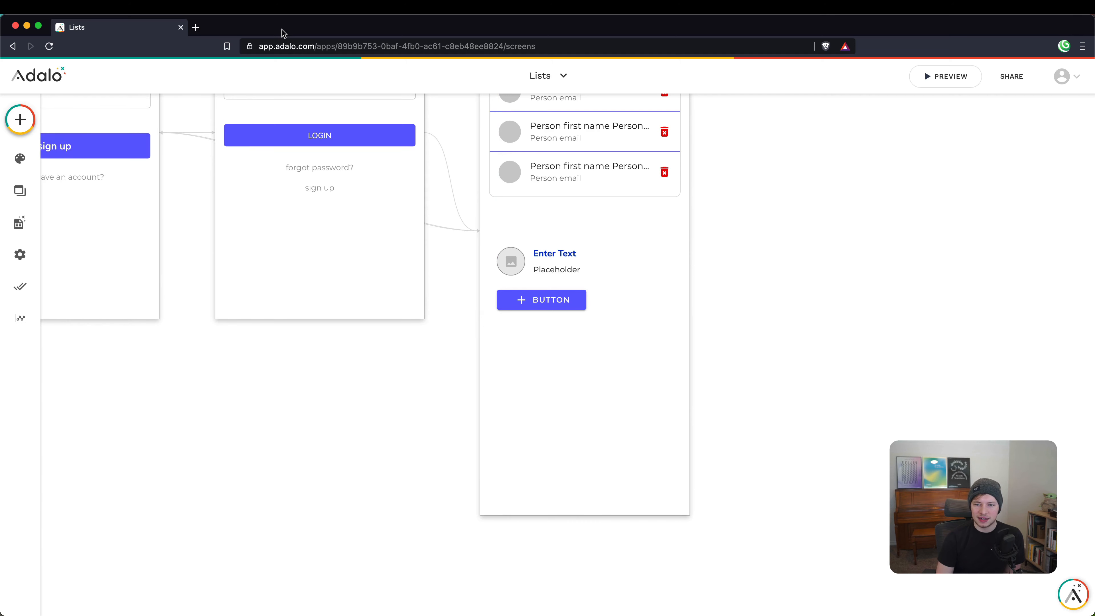
Step: Add a second image component, shrink it to a width of 50 and place it below the button
click(21, 123)
drag(111, 482, 592, 414)
drag(567, 465, 642, 313)
click(553, 372)
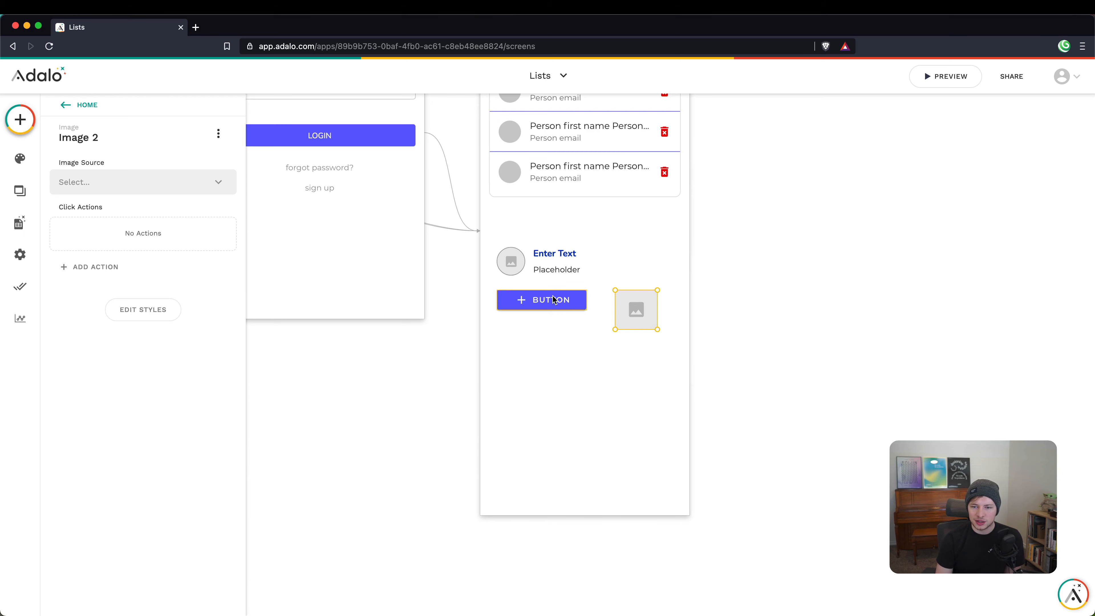
drag(636, 312, 526, 345)
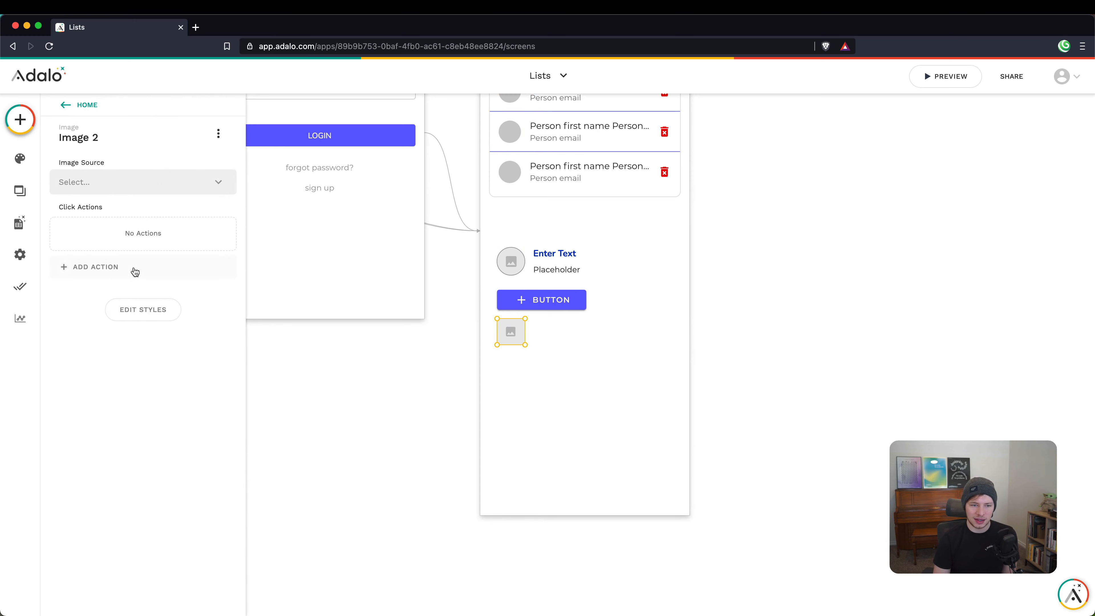
Step: Make the second image square by matching its height to its width of 50, and nudge it slightly lower
click(130, 312)
double_click(188, 375)
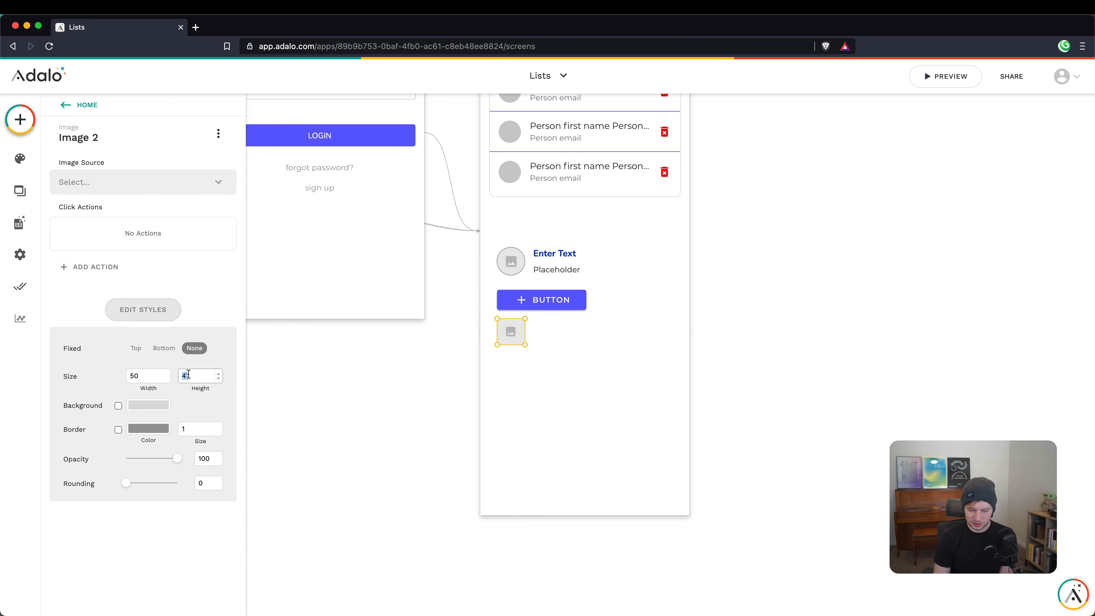
click(563, 416)
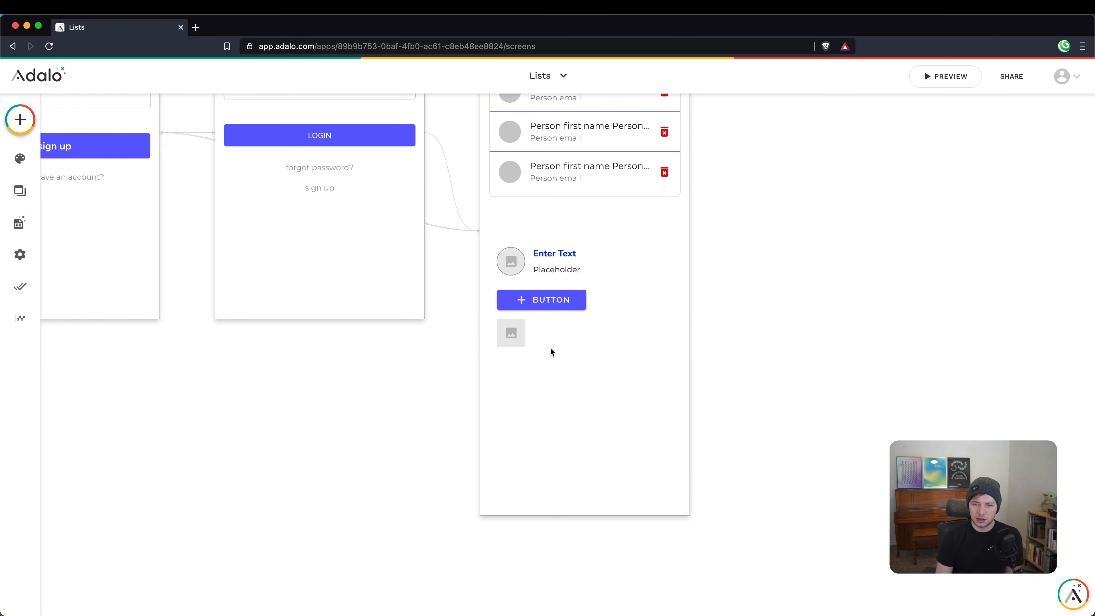
click(517, 337)
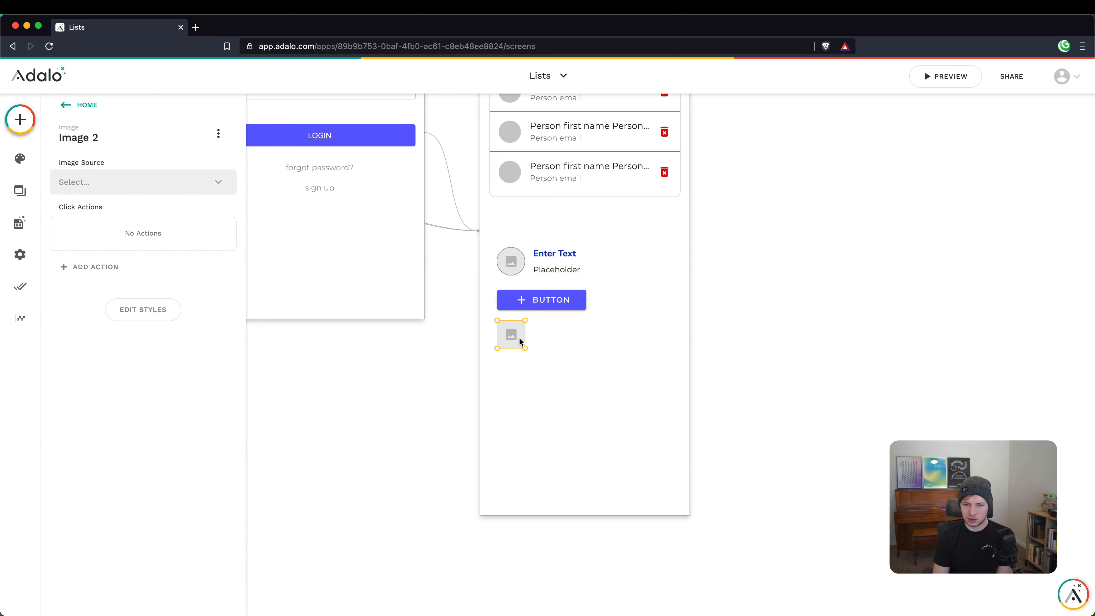
click(553, 427)
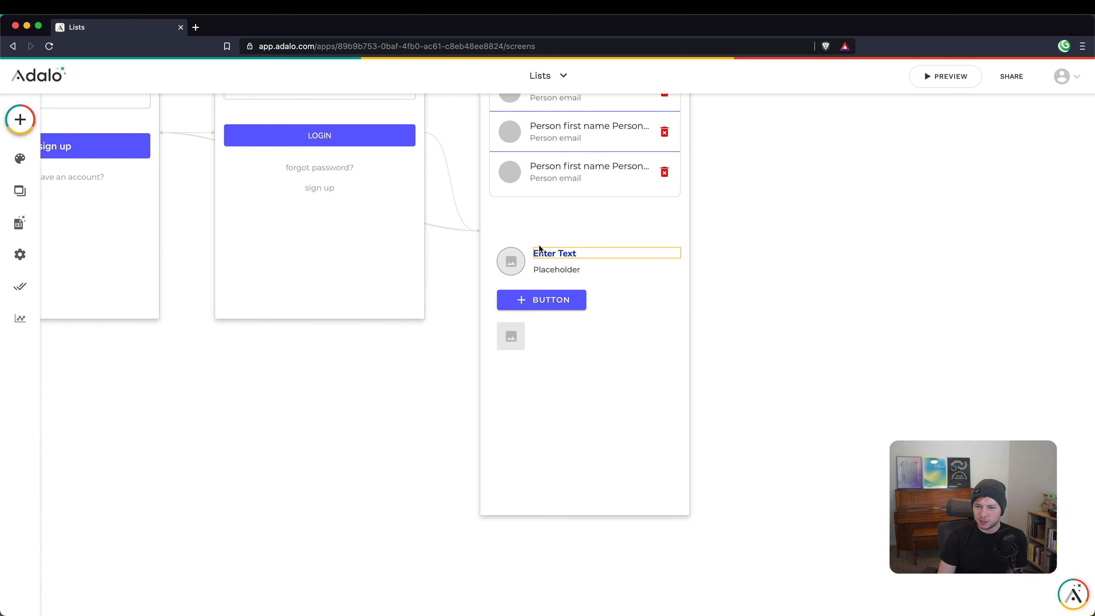
Step: Add a rectangle shape from the Simple components below the second image on the Home screen
drag(623, 381, 500, 247)
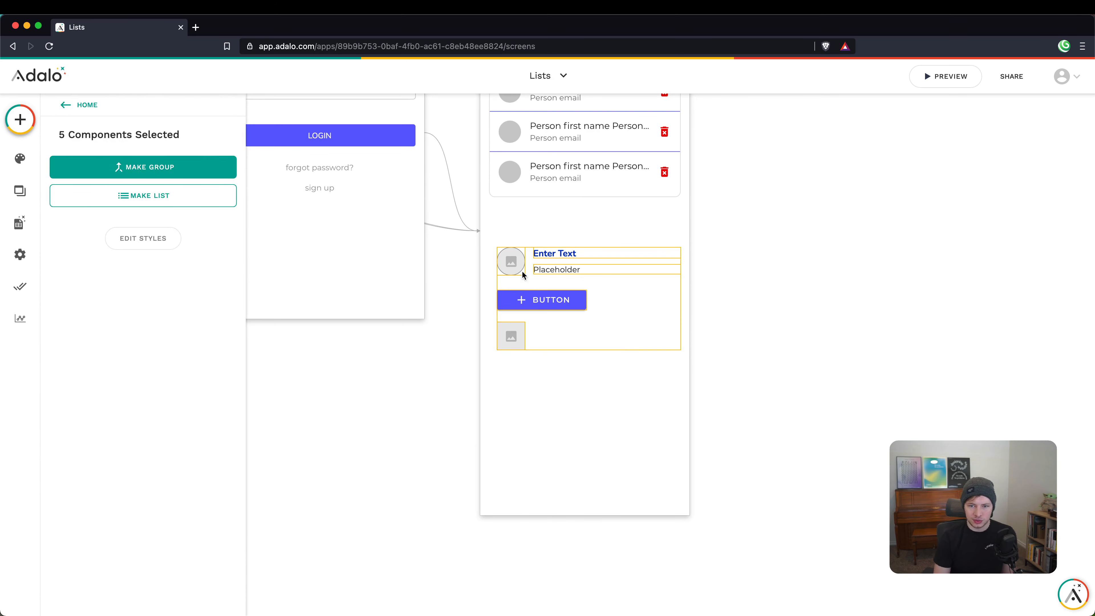
click(617, 407)
click(20, 119)
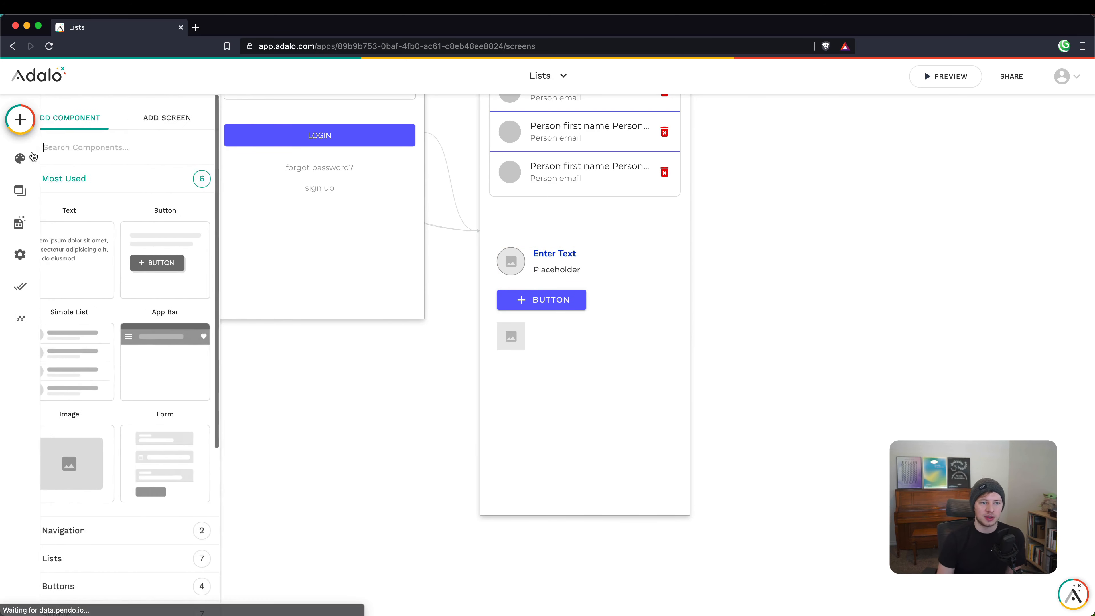
scroll(164, 357, down, 6)
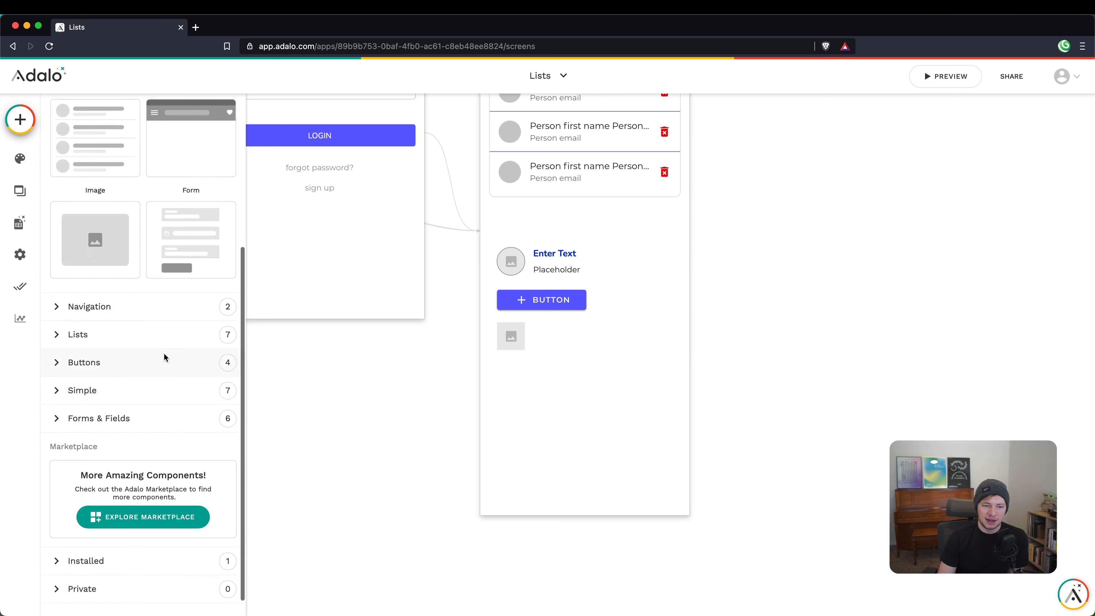
click(110, 391)
click(103, 370)
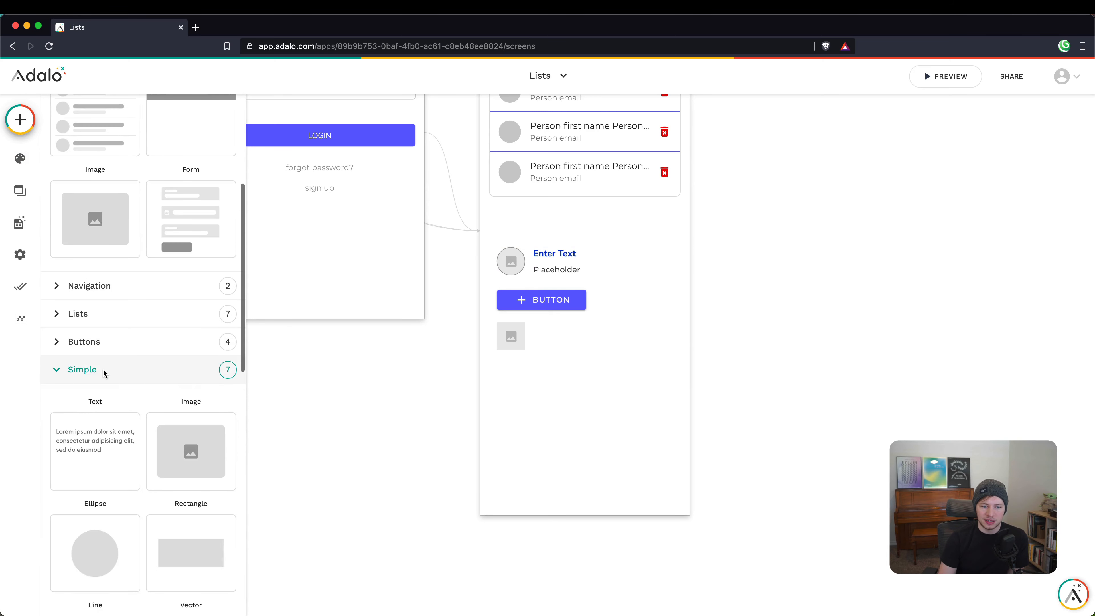
scroll(181, 431, down, 2)
drag(192, 429, 584, 408)
Step: Set the rectangle's rounding to 10 and give it a solid border in the Primary Dark colour
drag(61, 332, 89, 336)
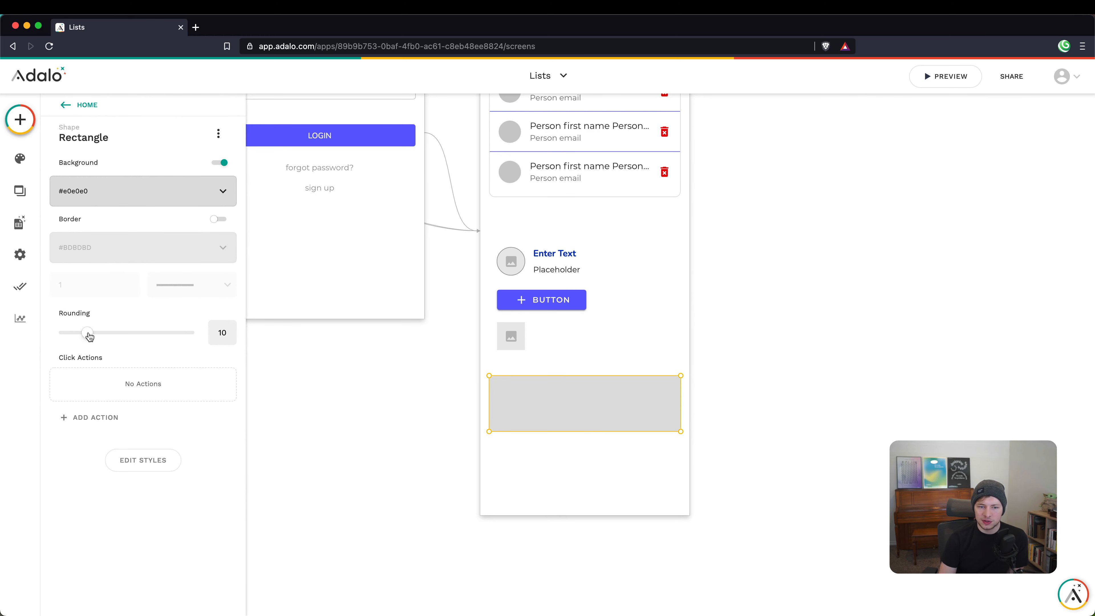
click(219, 219)
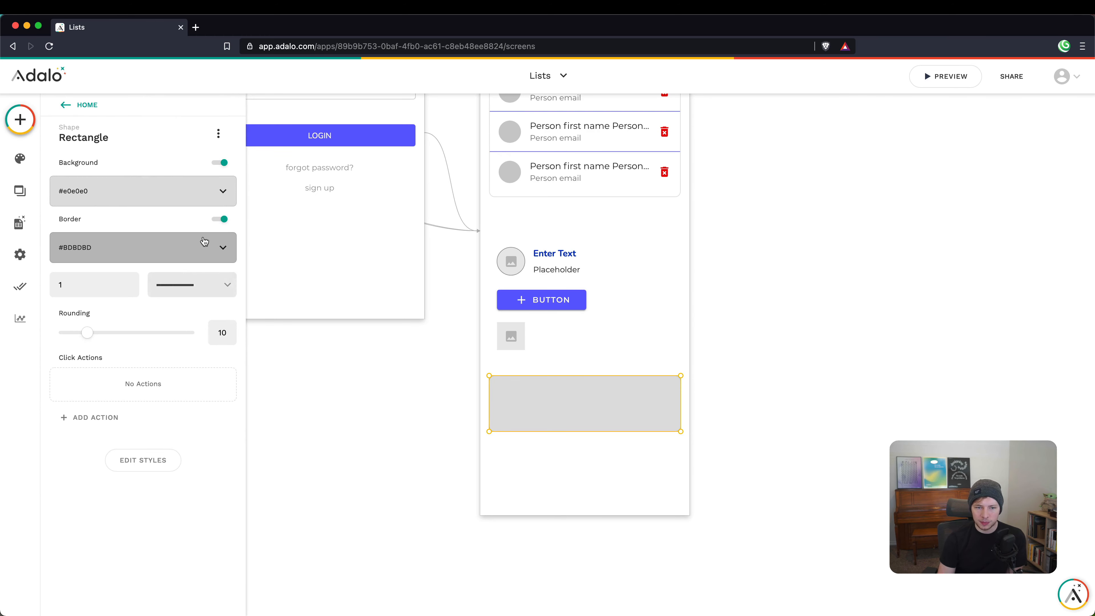
click(194, 285)
click(193, 332)
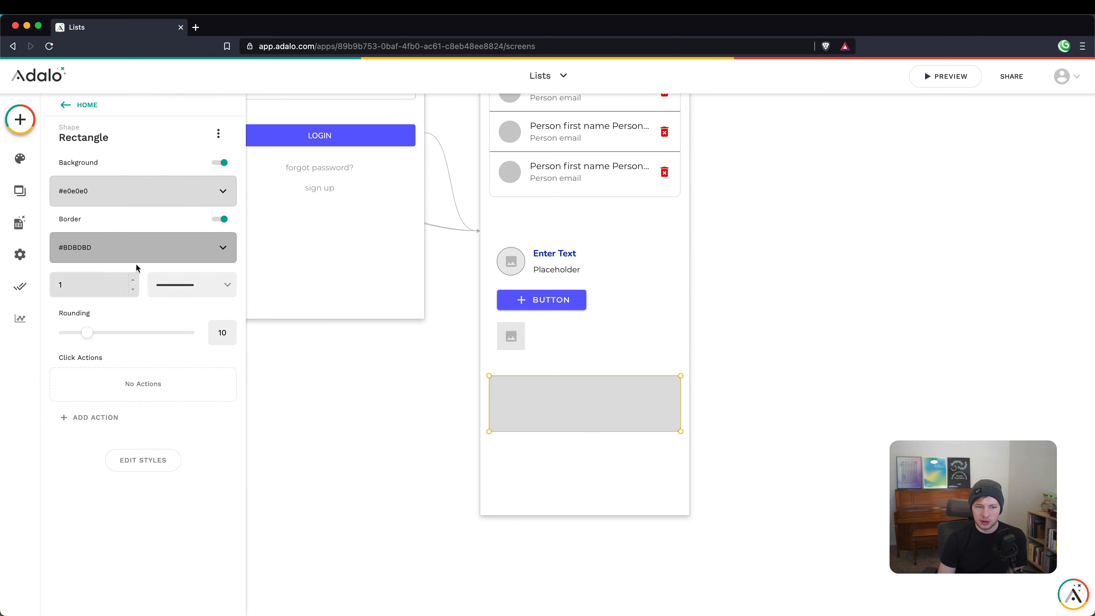
click(132, 248)
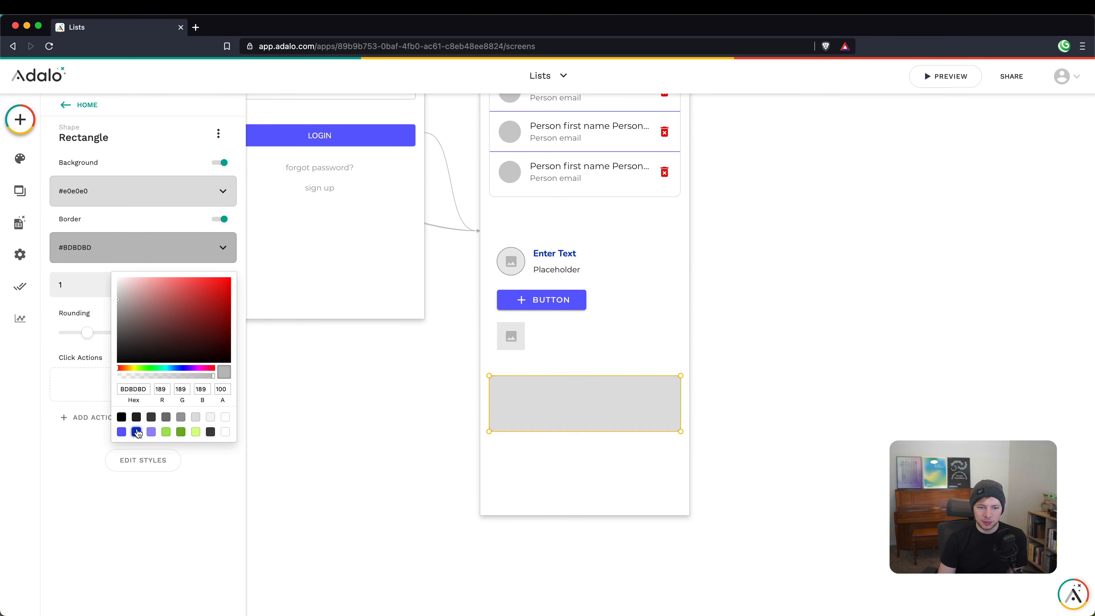
click(137, 432)
Step: Set the rectangle's background colour to the light grey #f5f5f5
click(149, 189)
click(149, 190)
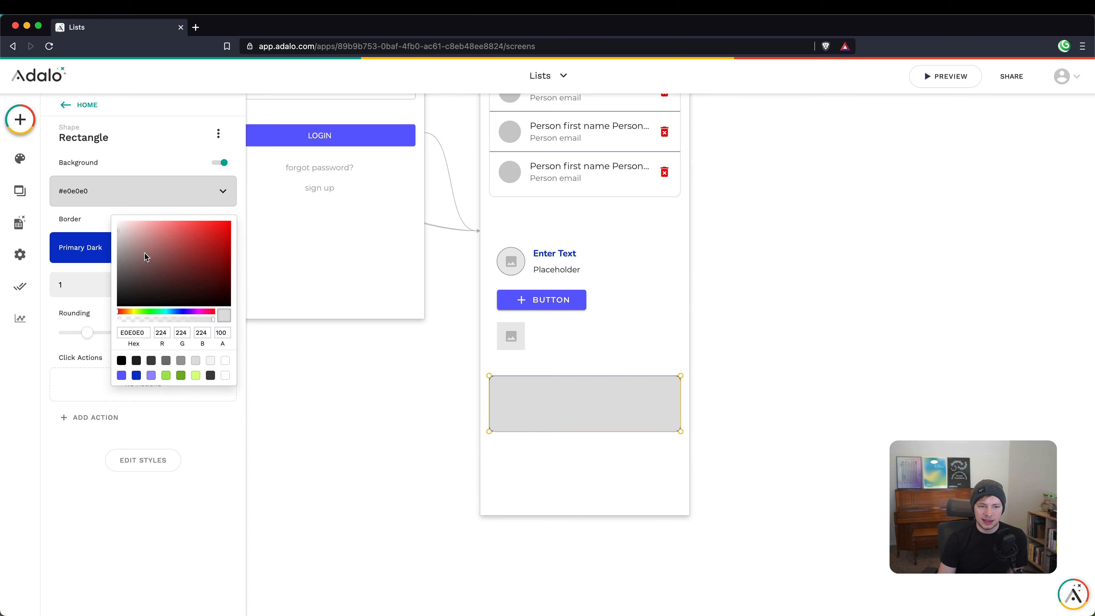
click(225, 361)
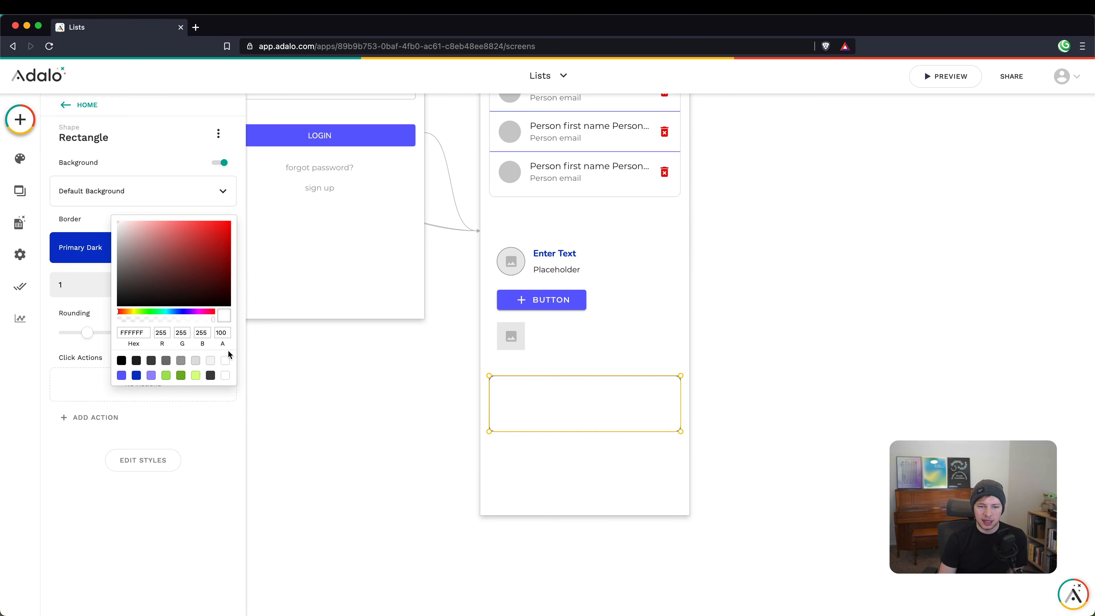
click(210, 361)
click(580, 474)
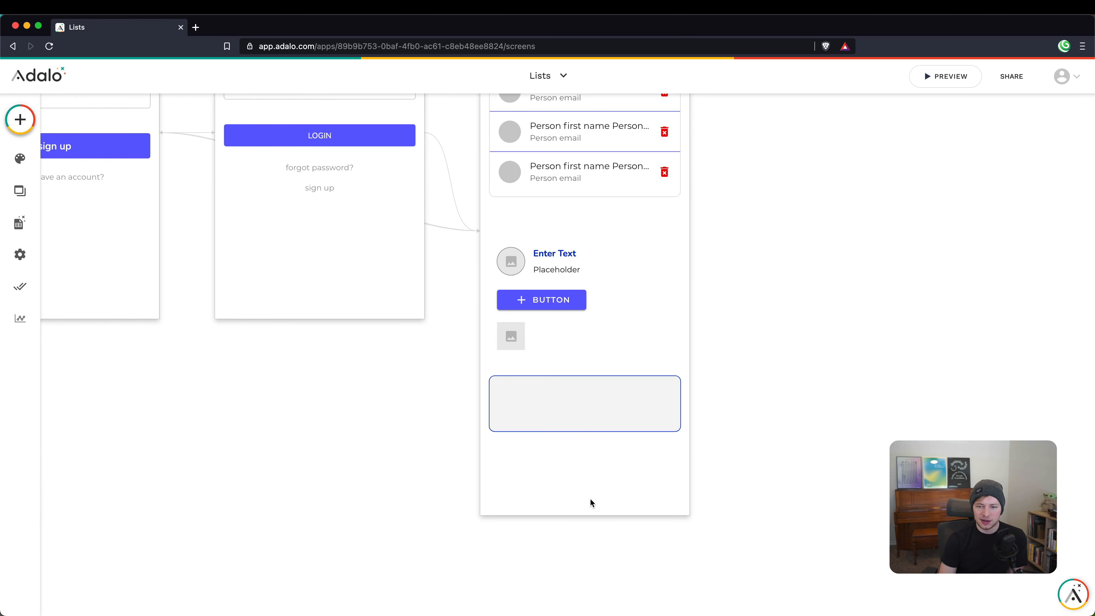
Step: Make the rectangle taller by extending its lower edge down the Home screen
click(572, 429)
drag(571, 431, 570, 464)
click(577, 487)
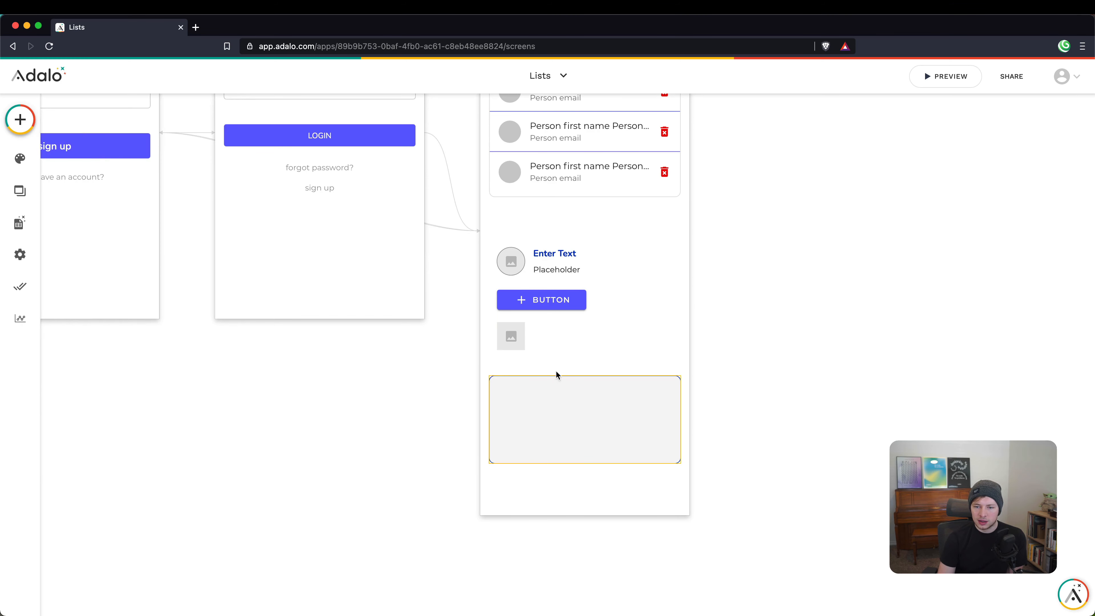
Step: Send the rectangle to the back of the Home screen's components
click(577, 420)
click(217, 133)
mouse_move(220, 190)
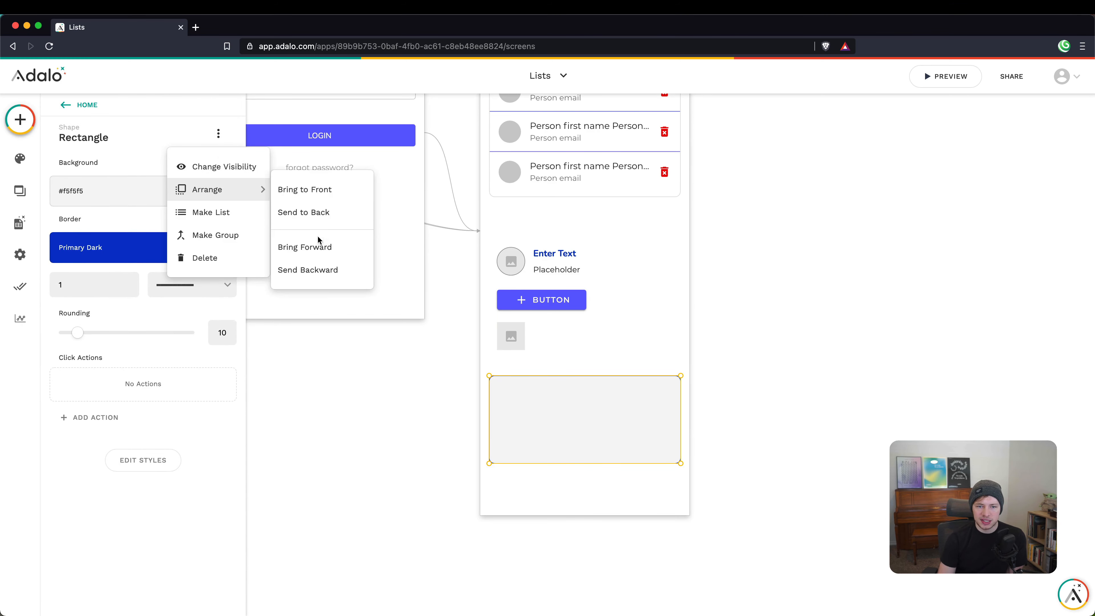
click(316, 220)
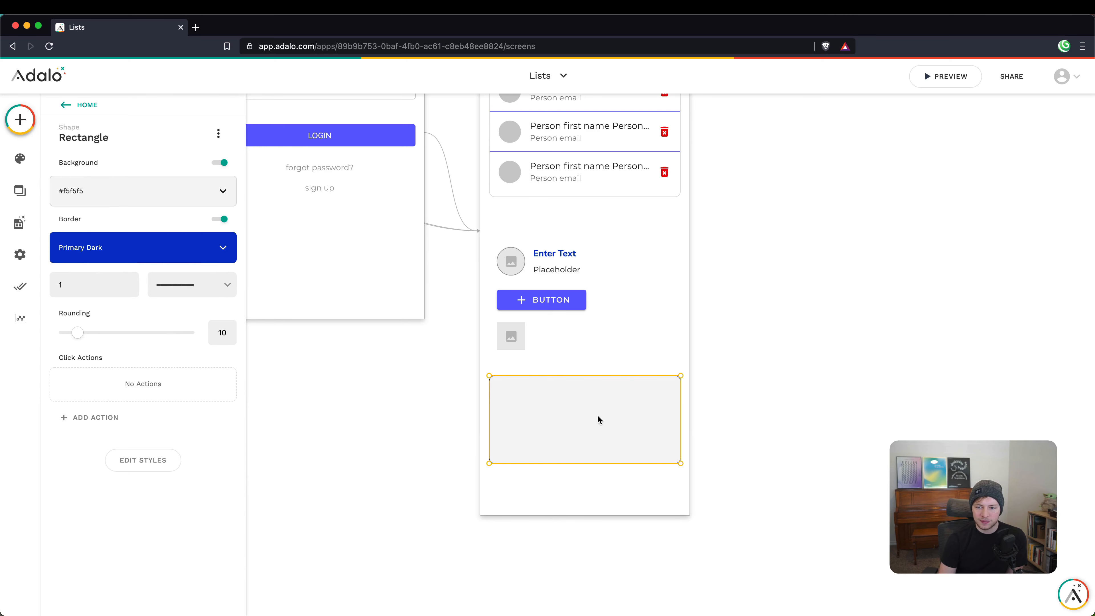
Step: Place the rectangle behind the images, texts and button, and extend it downward until it encloses the small square image
drag(599, 420, 599, 275)
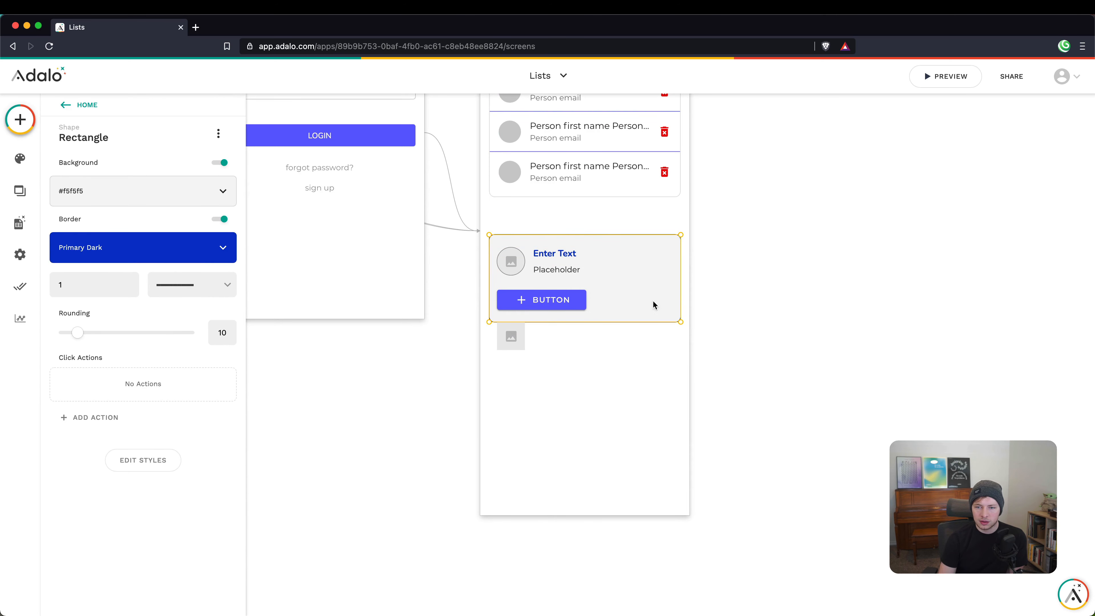
drag(681, 322, 655, 354)
click(636, 426)
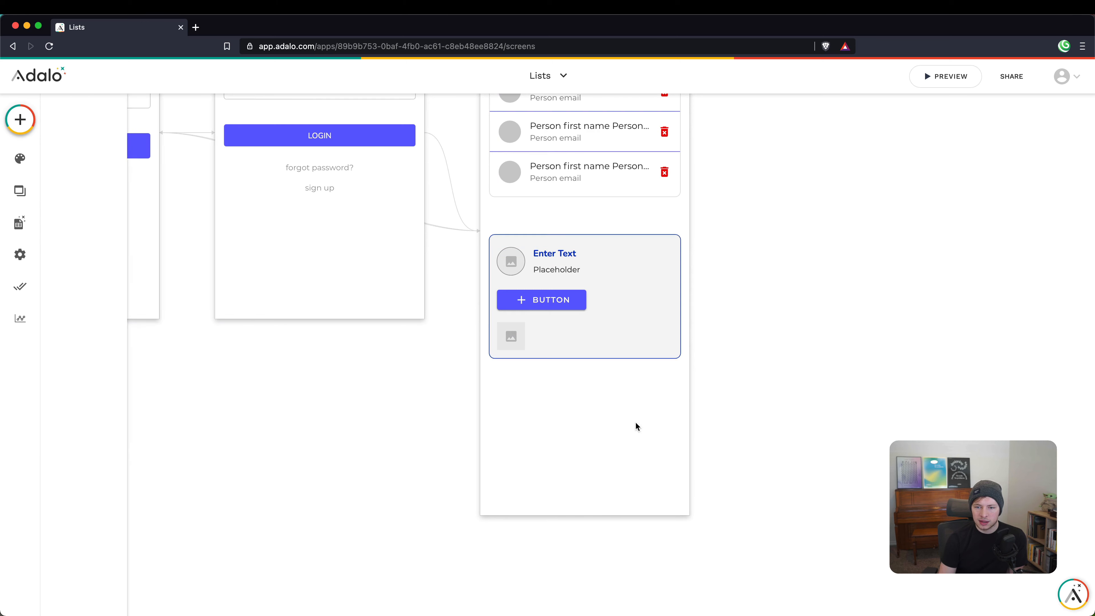
Step: Shorten the Enter Text and Placeholder text boxes so they end slightly inside the rectangle's right edge
click(576, 304)
click(593, 269)
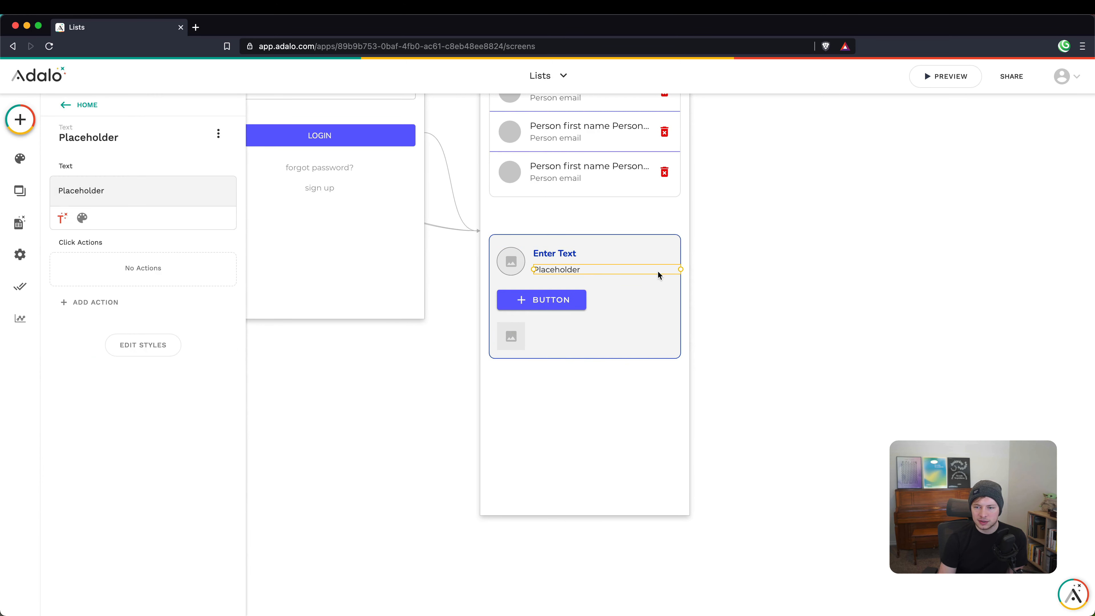
click(634, 254)
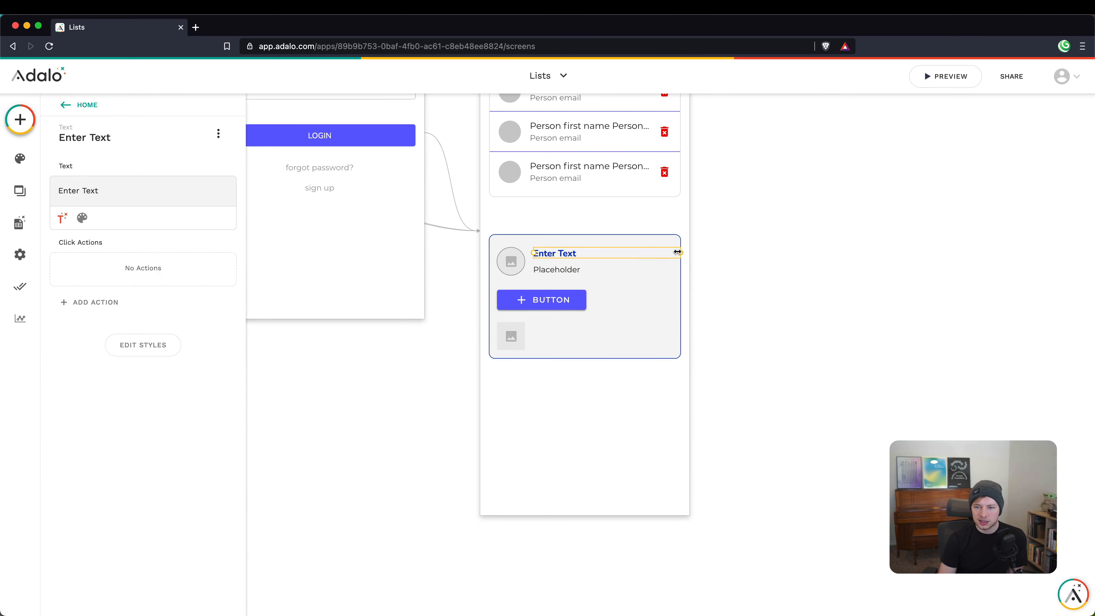
drag(679, 252, 672, 253)
click(627, 382)
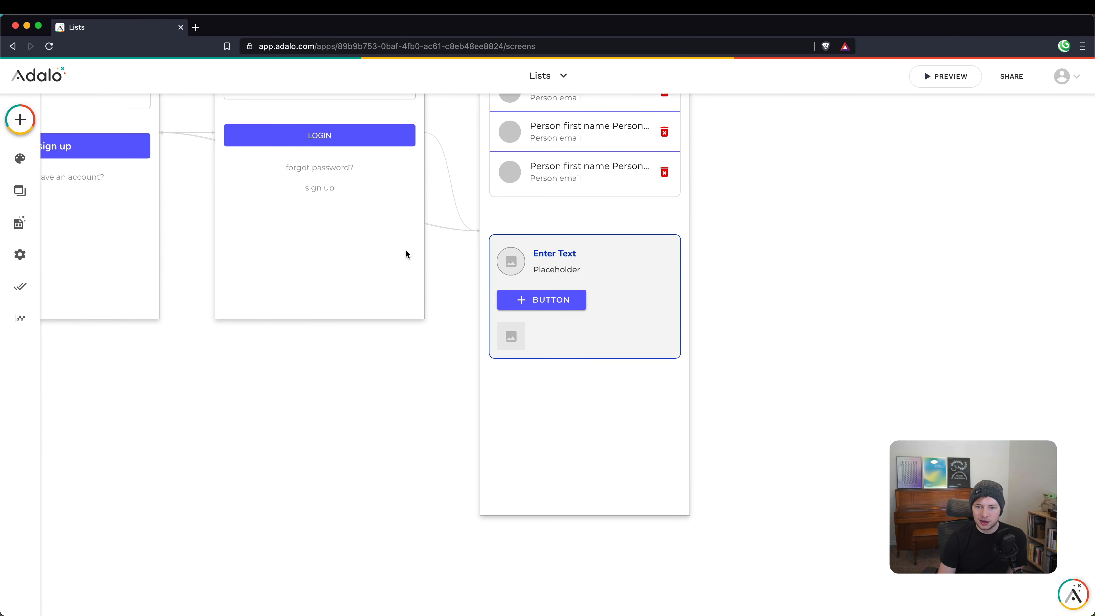
click(587, 350)
click(567, 397)
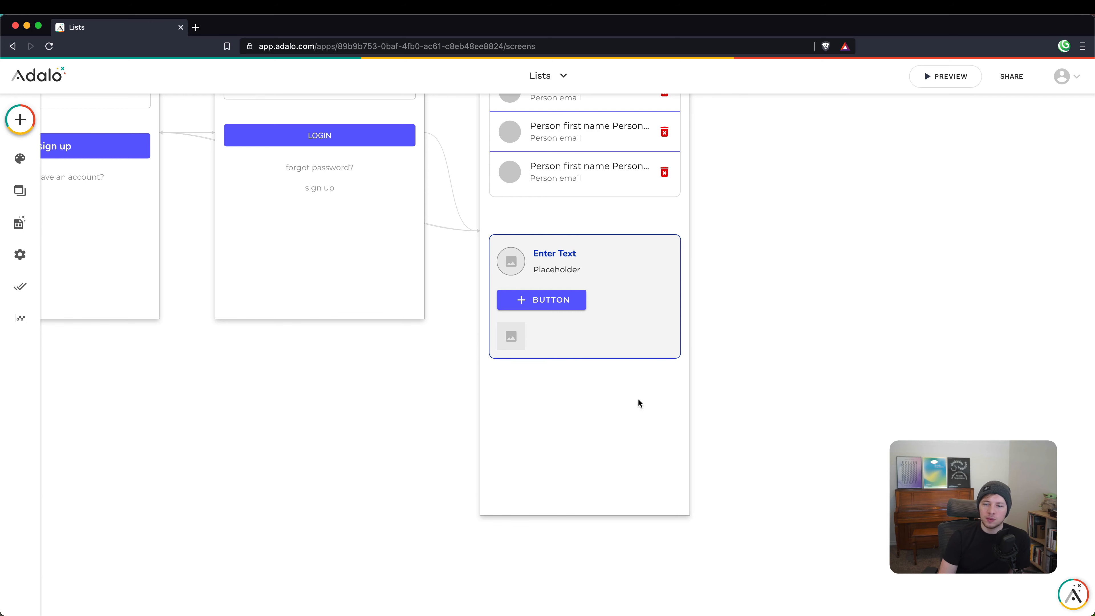
drag(640, 372, 604, 358)
click(604, 401)
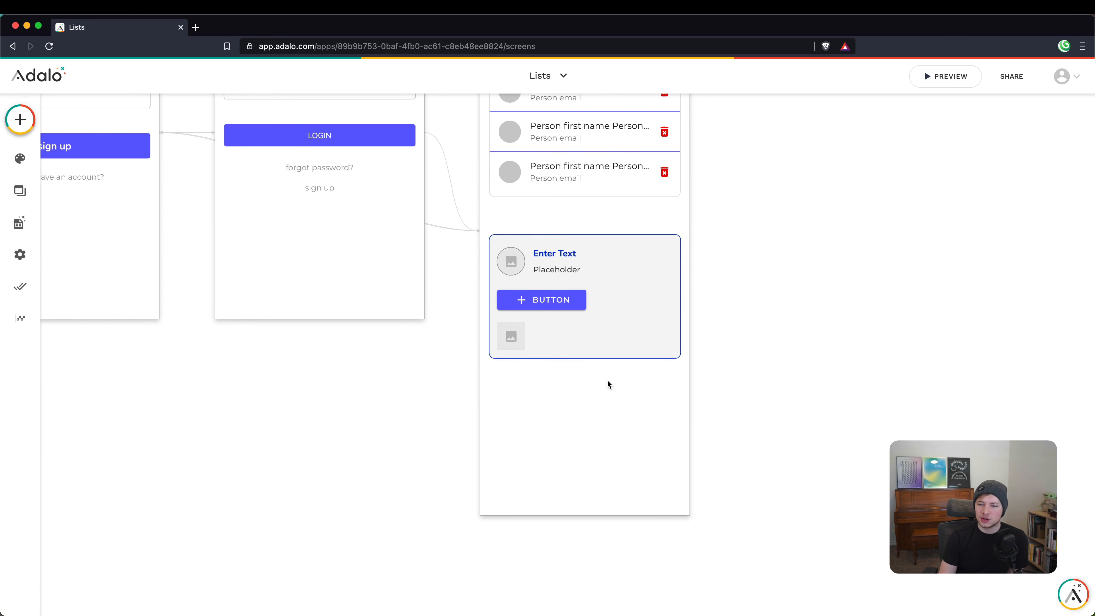
click(582, 356)
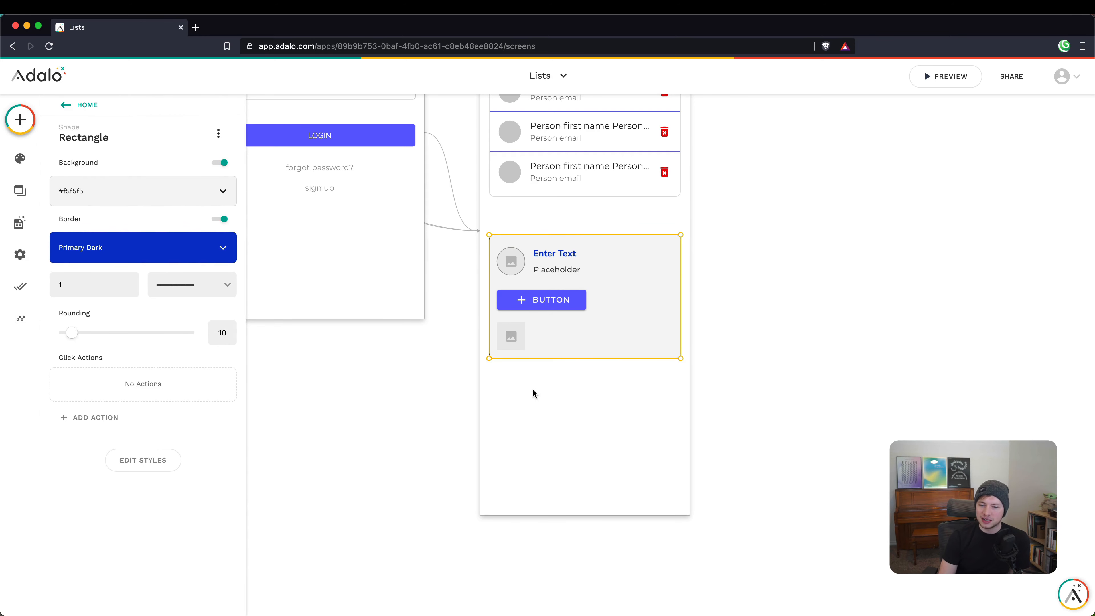
click(587, 442)
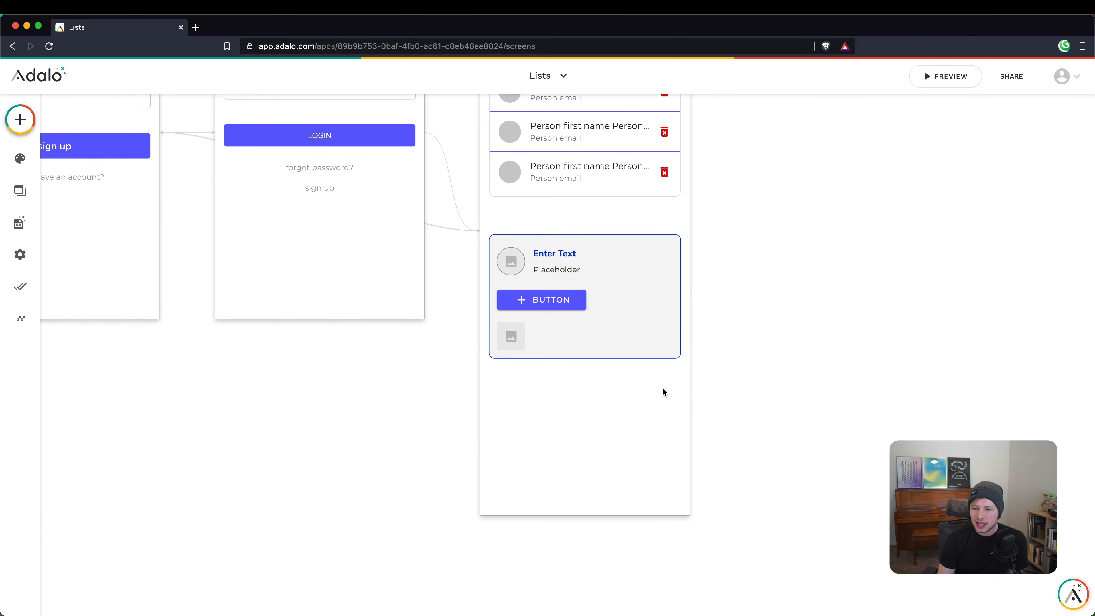
drag(663, 389, 531, 277)
click(648, 399)
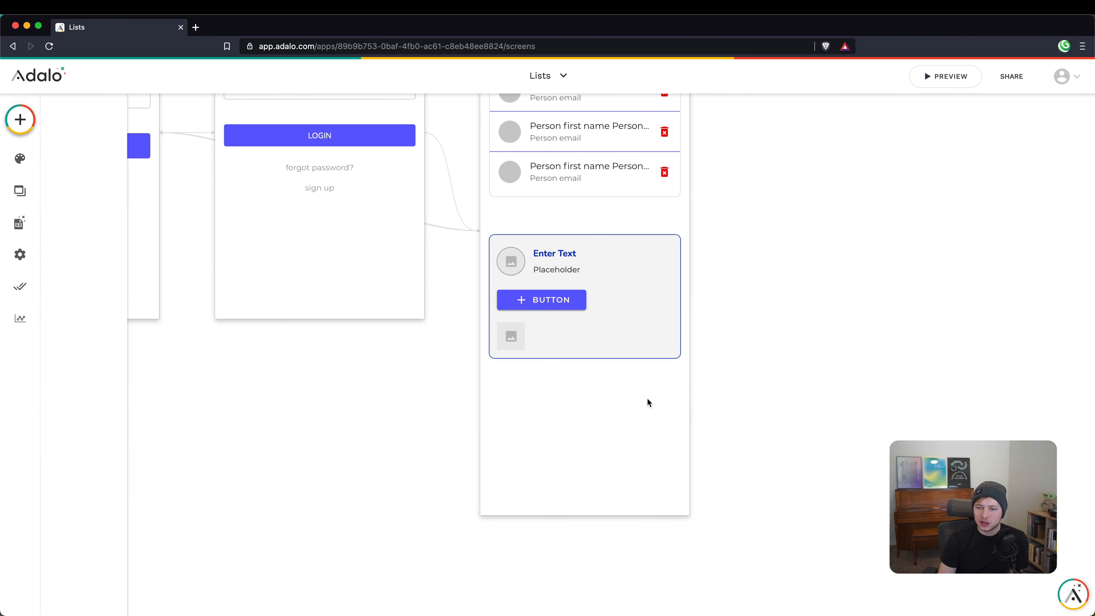
Step: Turn the rectangle and the five components on it into a custom list and set its collection to People
drag(676, 385, 485, 238)
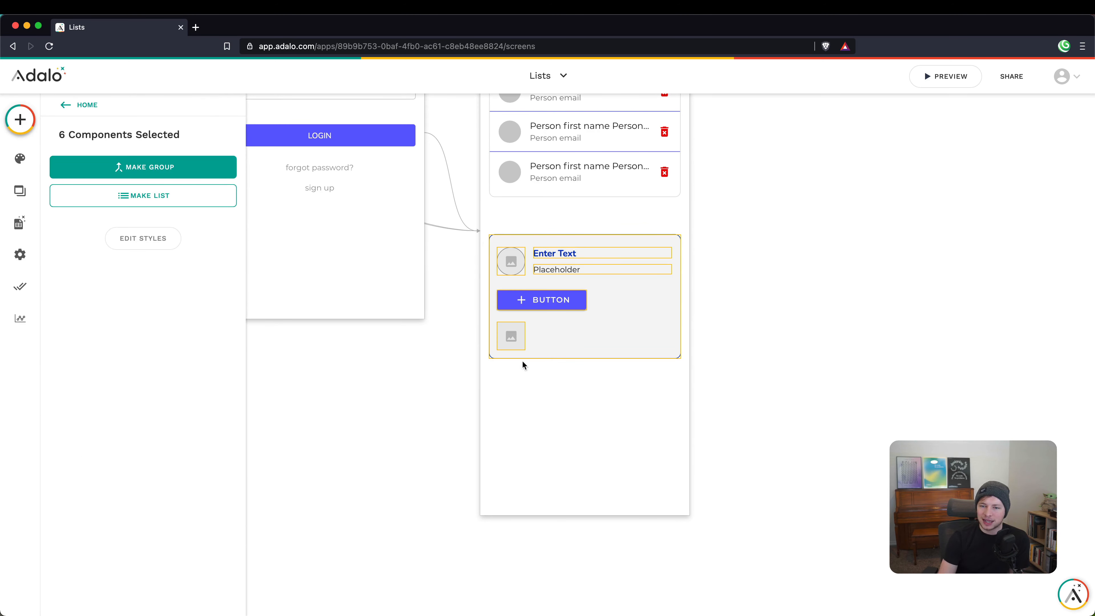
click(113, 195)
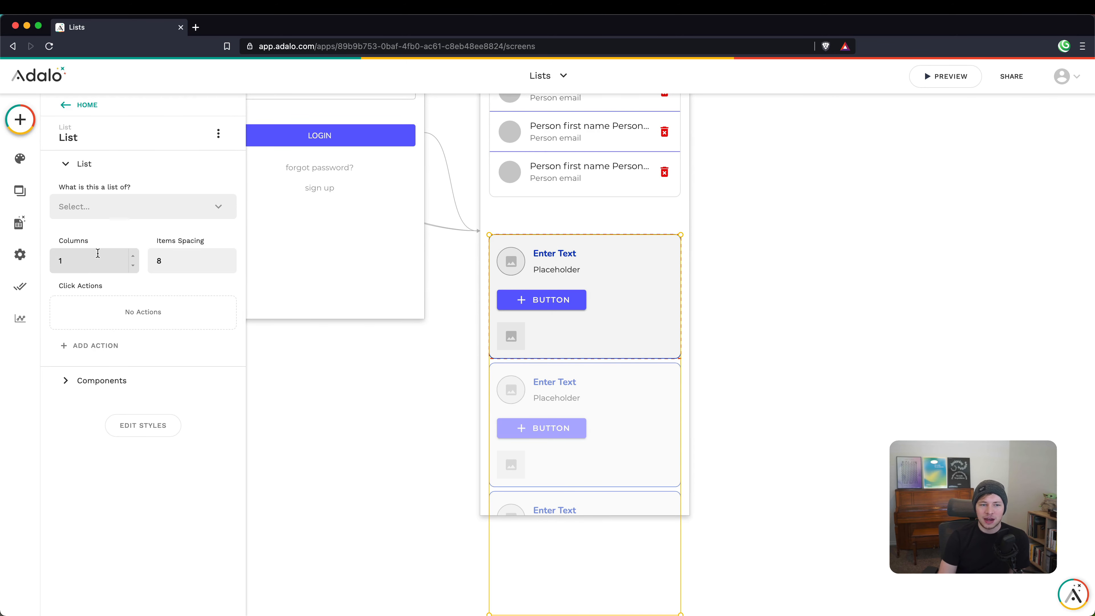
click(125, 213)
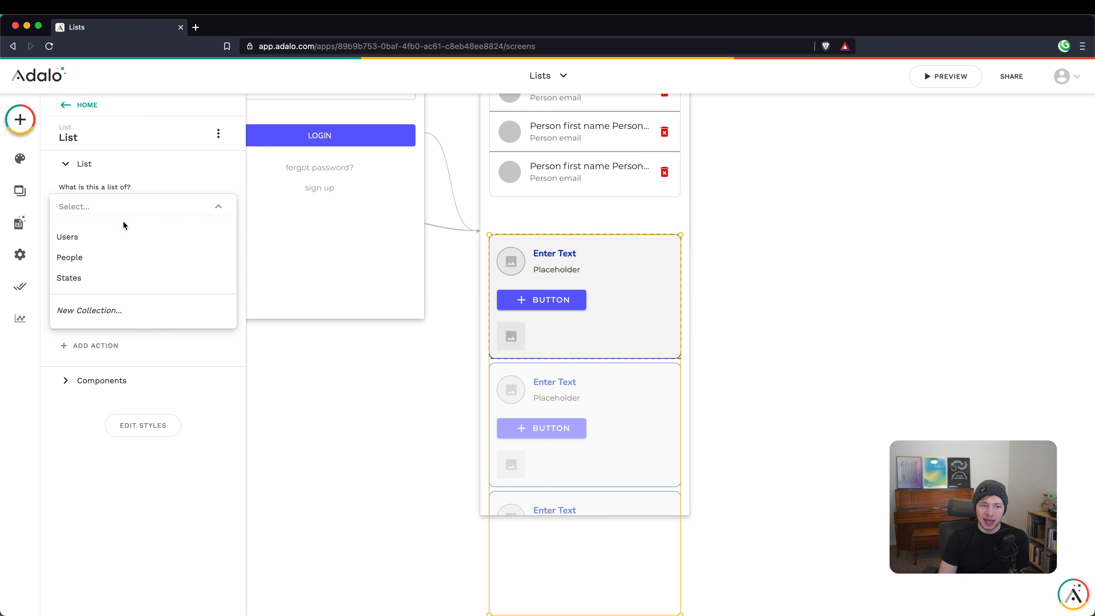
click(111, 257)
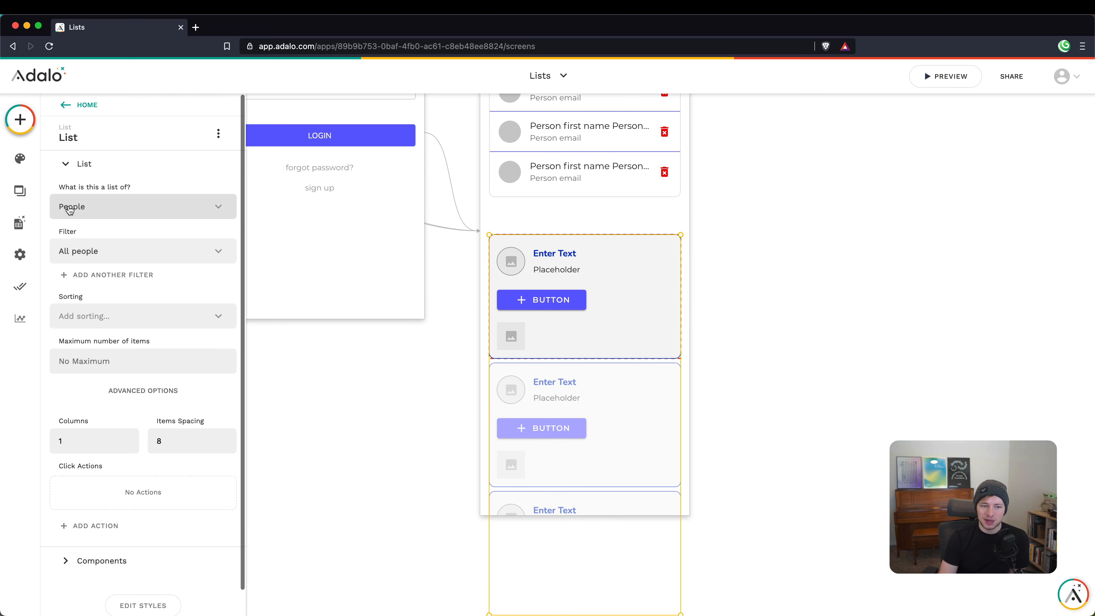
Step: Try laying out the custom People list in two and three columns
scroll(189, 292, down, 1)
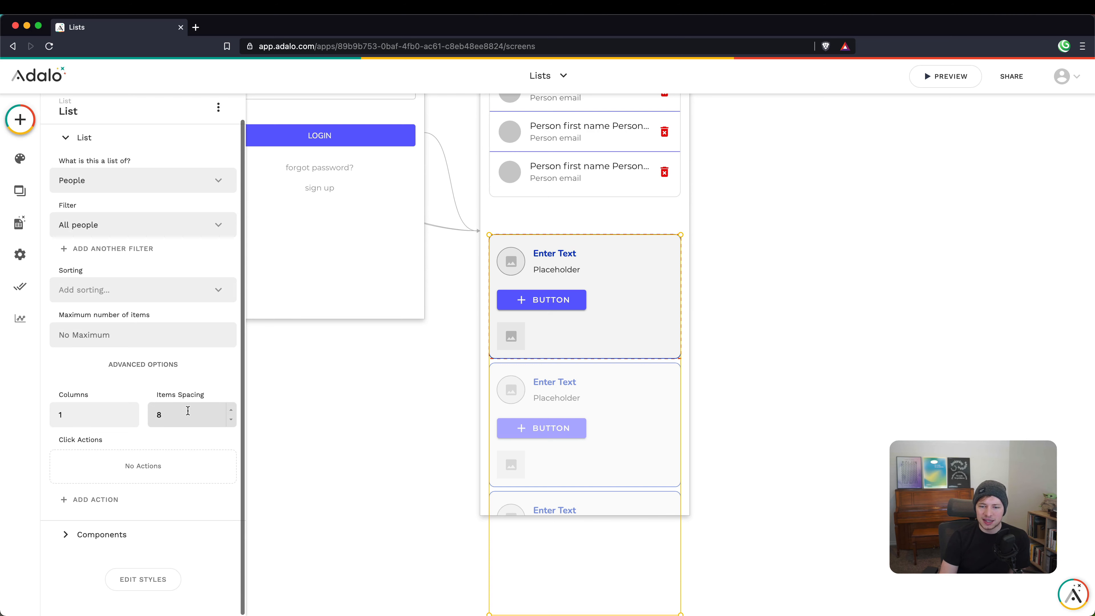
click(133, 411)
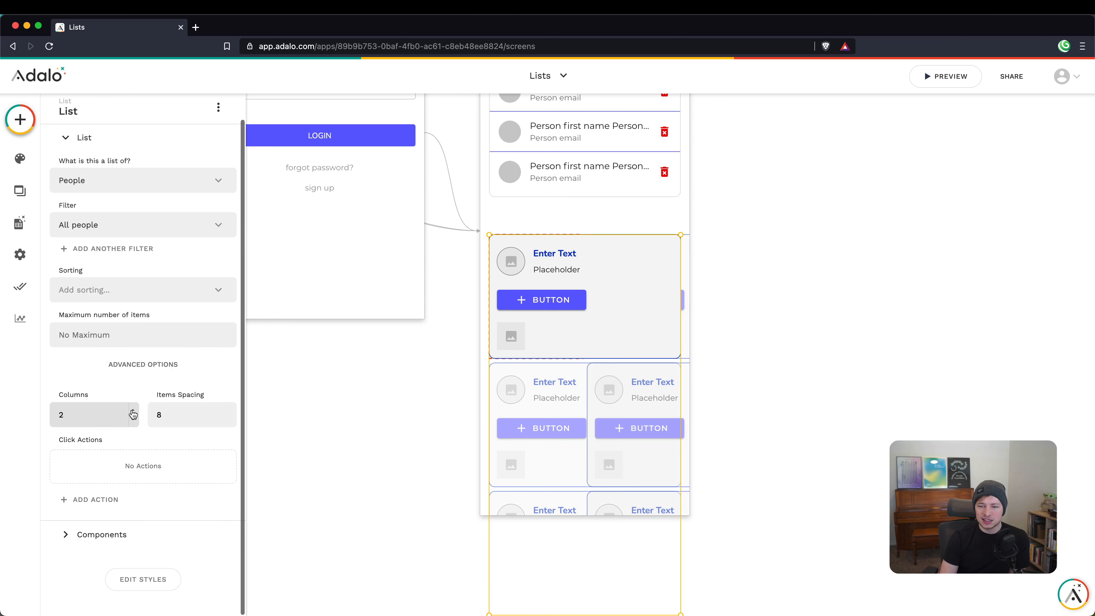
click(133, 417)
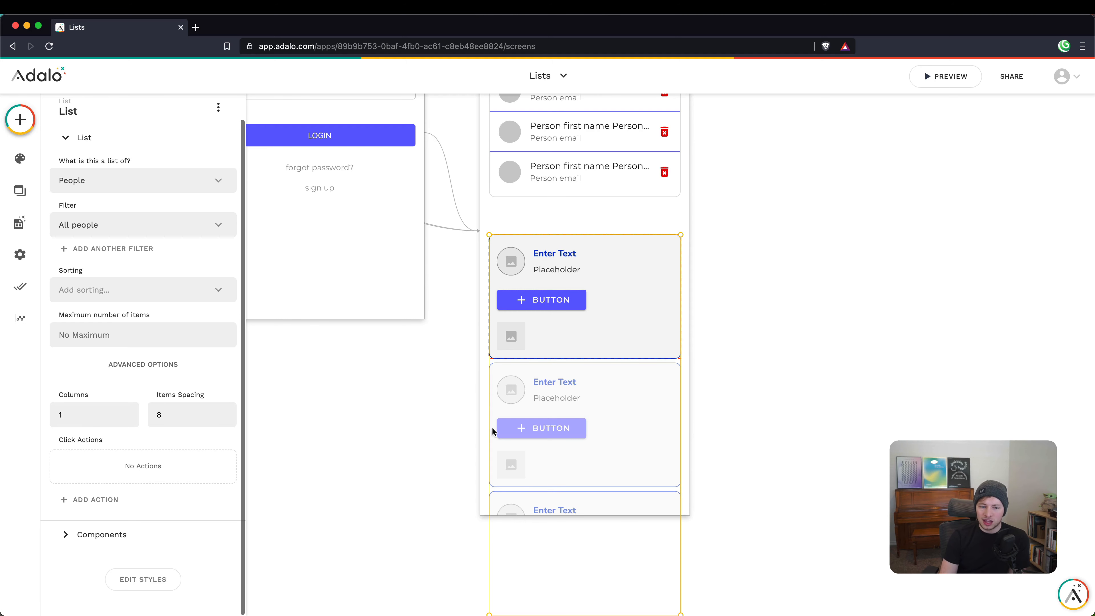
click(135, 412)
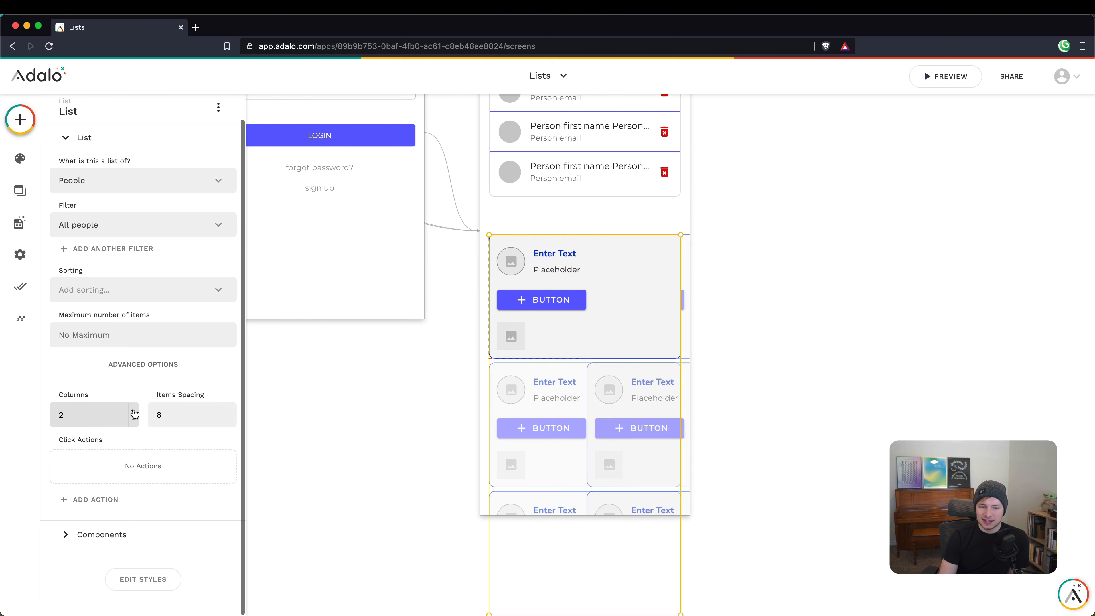
click(134, 412)
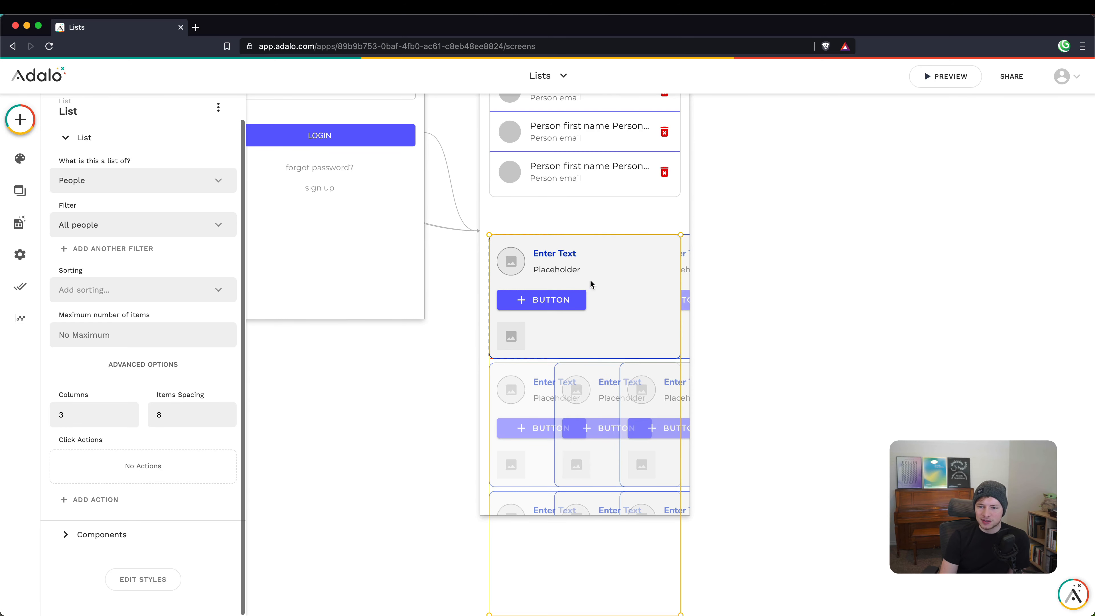
click(634, 260)
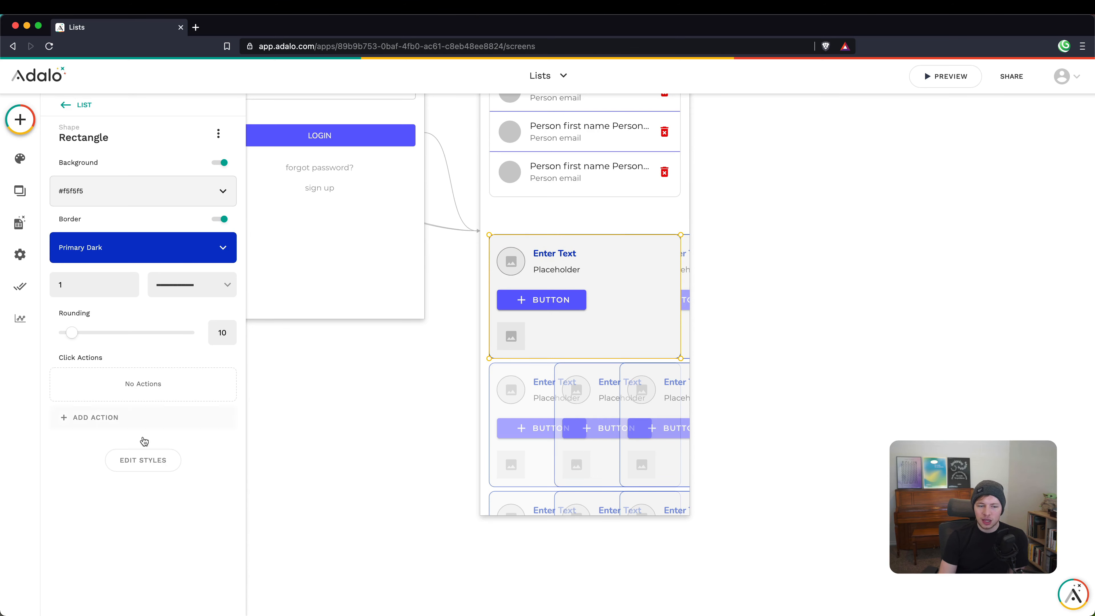
click(132, 461)
click(133, 460)
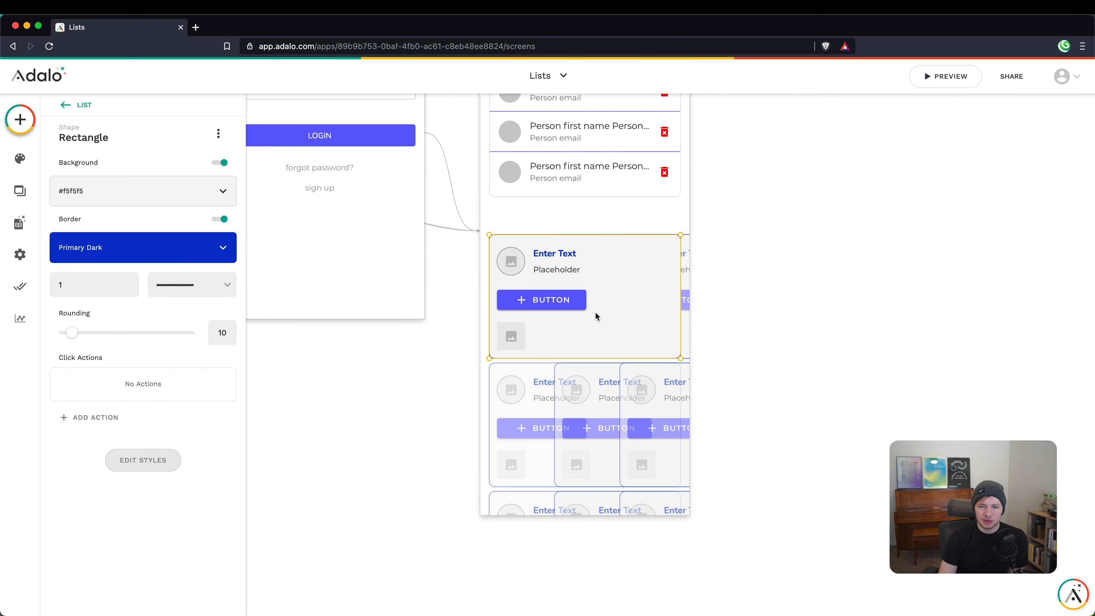
Step: Set the custom list's number of columns back to 1
click(586, 238)
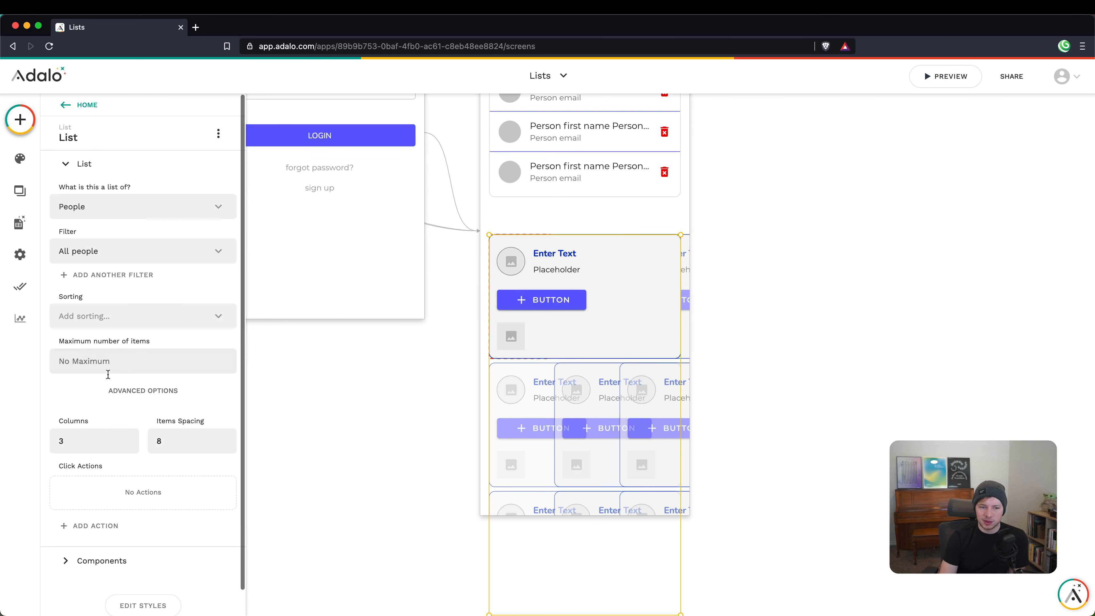
click(133, 446)
click(132, 445)
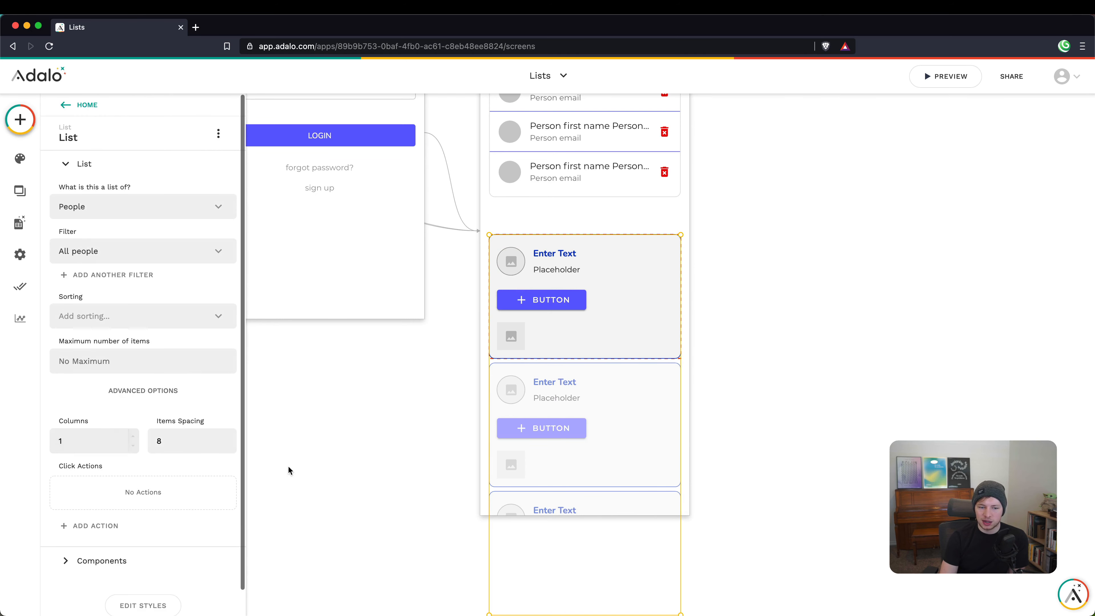
Step: Increase the custom People list's items spacing to 16
click(231, 438)
click(230, 438)
click(231, 438)
click(230, 438)
click(230, 437)
click(230, 438)
click(231, 437)
click(771, 421)
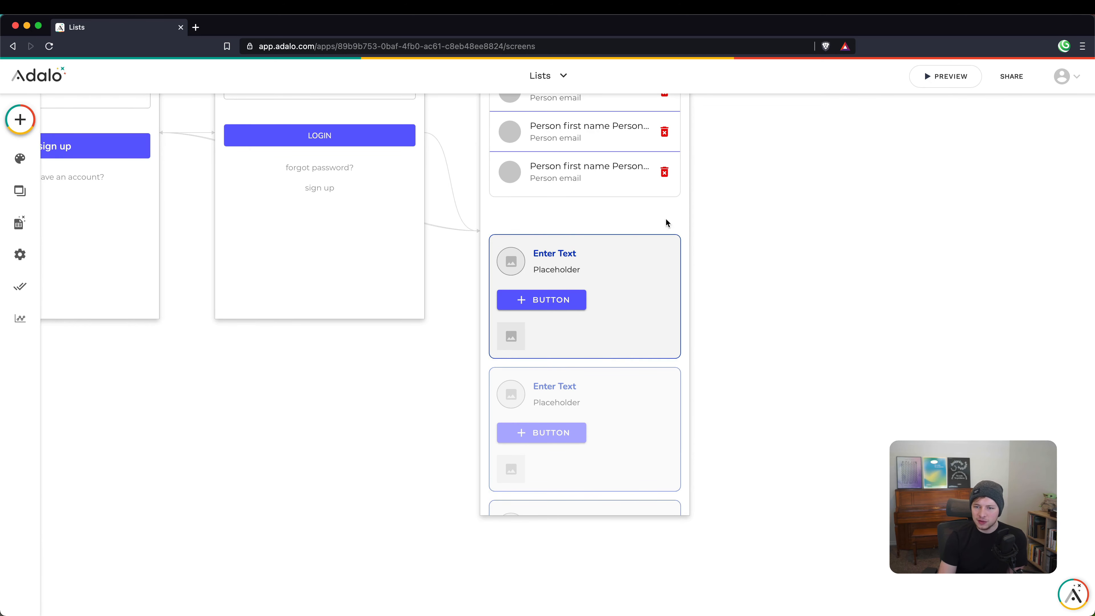
click(568, 265)
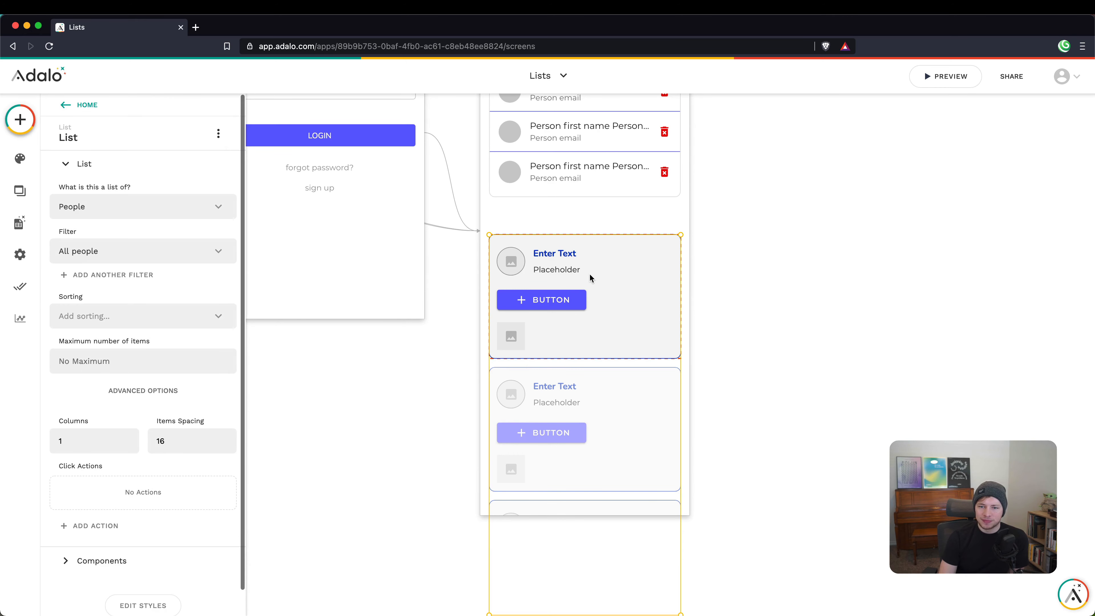
Step: Move the custom People list slightly up and set its card's round image source to Current Person > Avatar
drag(590, 273, 592, 252)
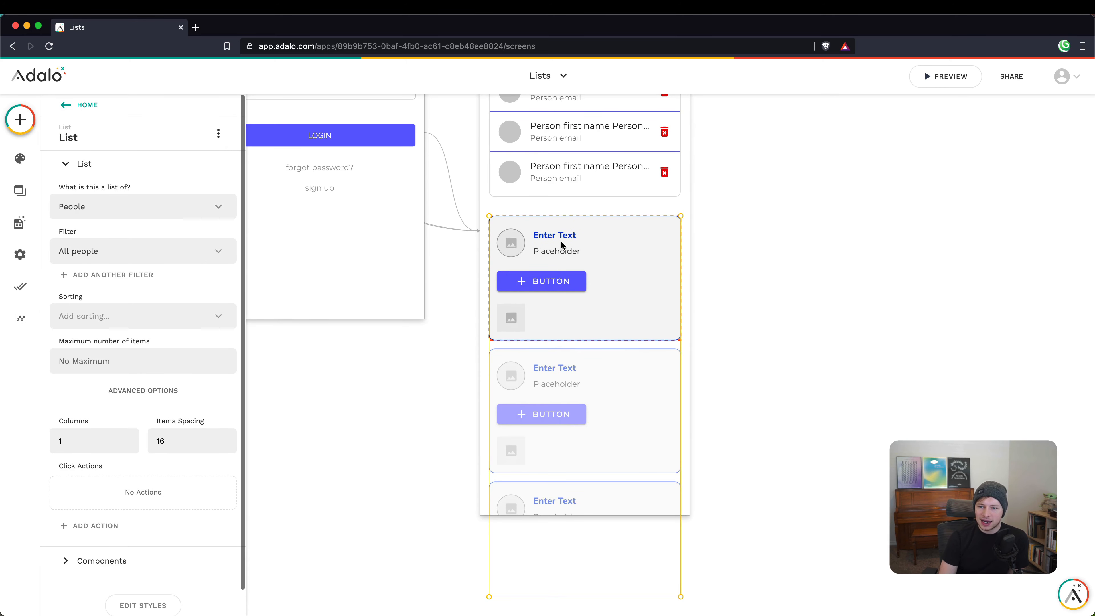
click(555, 236)
click(516, 240)
click(545, 249)
click(558, 233)
click(515, 244)
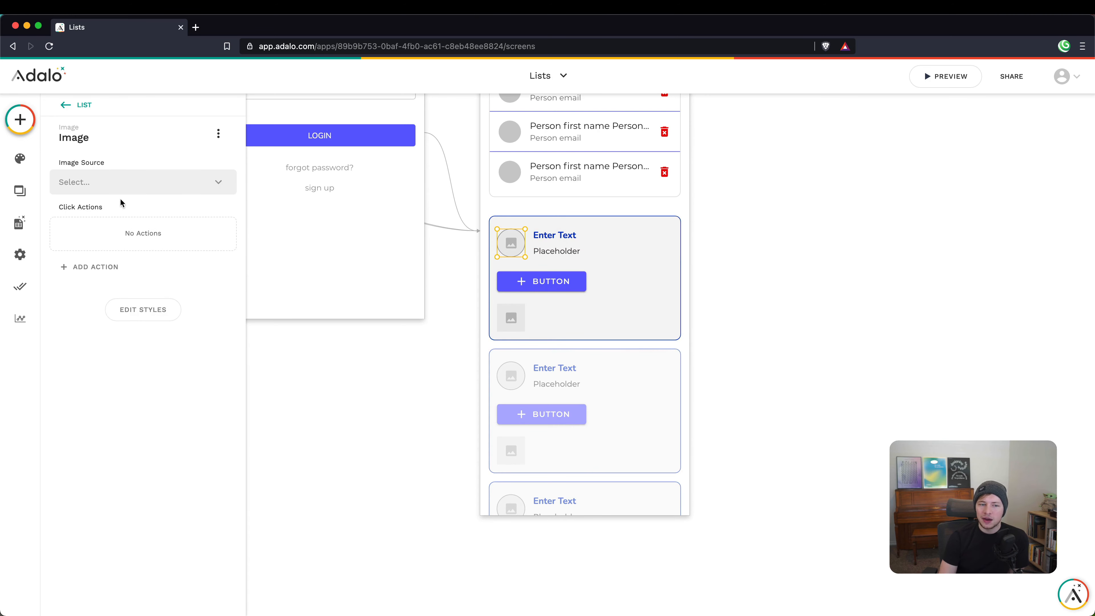
click(110, 188)
mouse_move(117, 235)
mouse_move(254, 235)
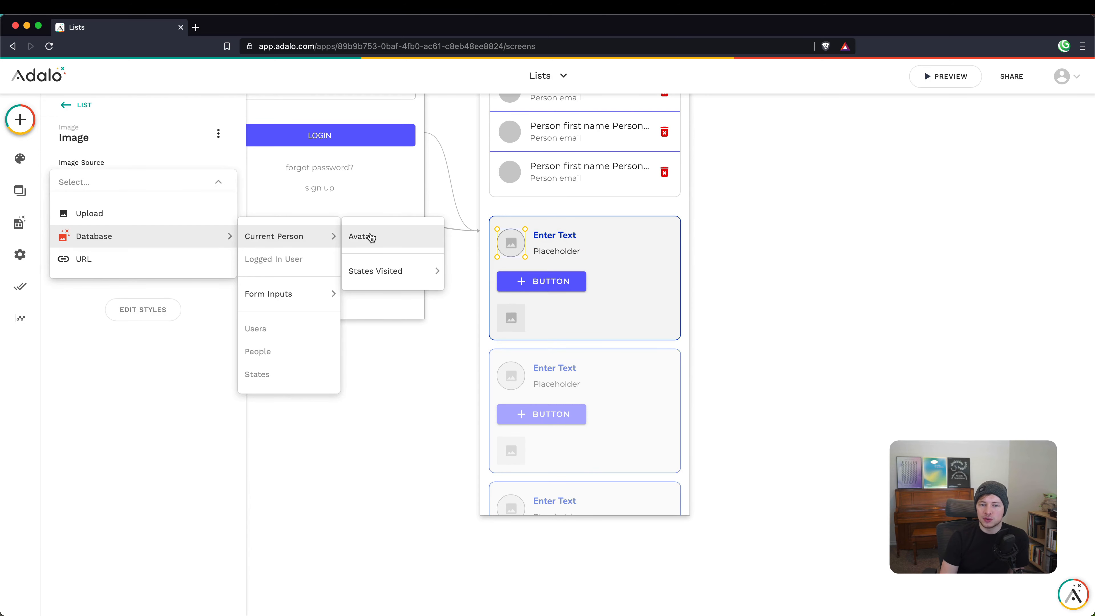
click(361, 237)
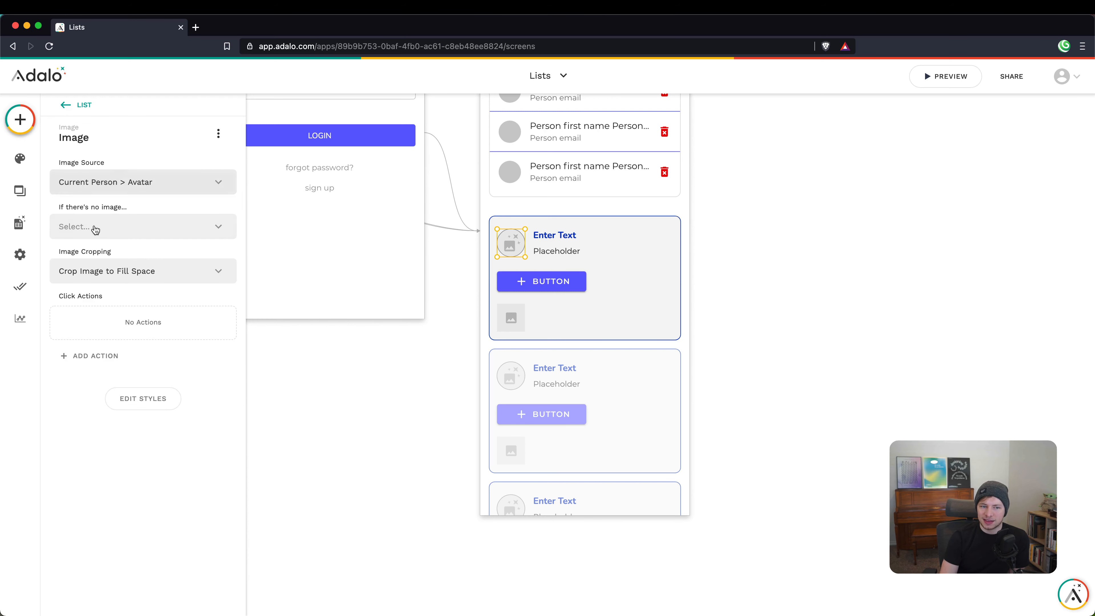
Step: Replace the card's "Enter Text" title with the current person's First Name and Last Name
click(604, 236)
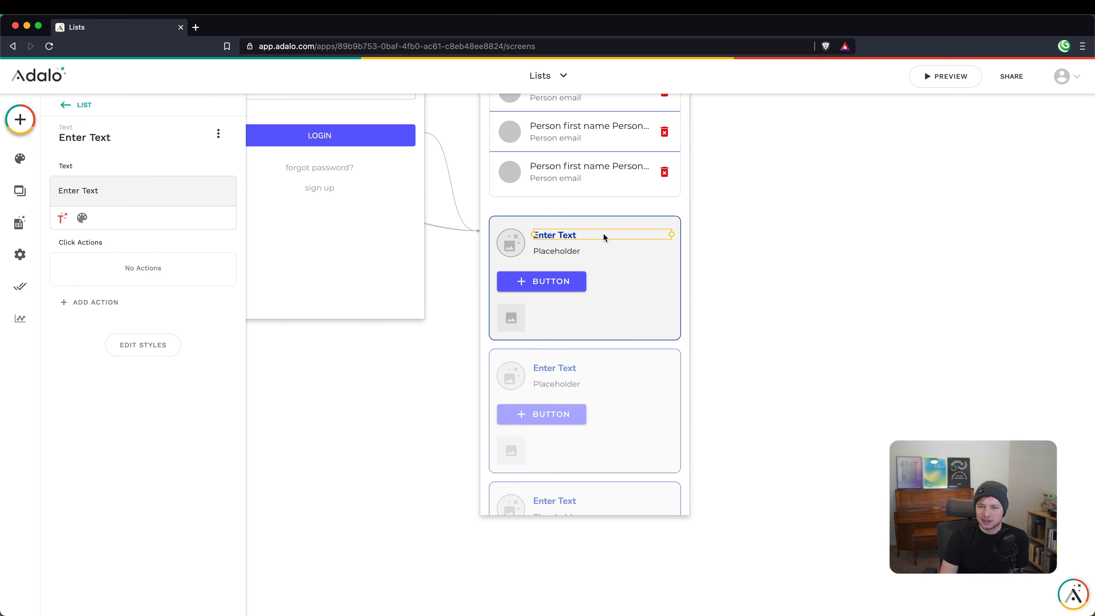
triple_click(154, 188)
click(62, 218)
mouse_move(86, 250)
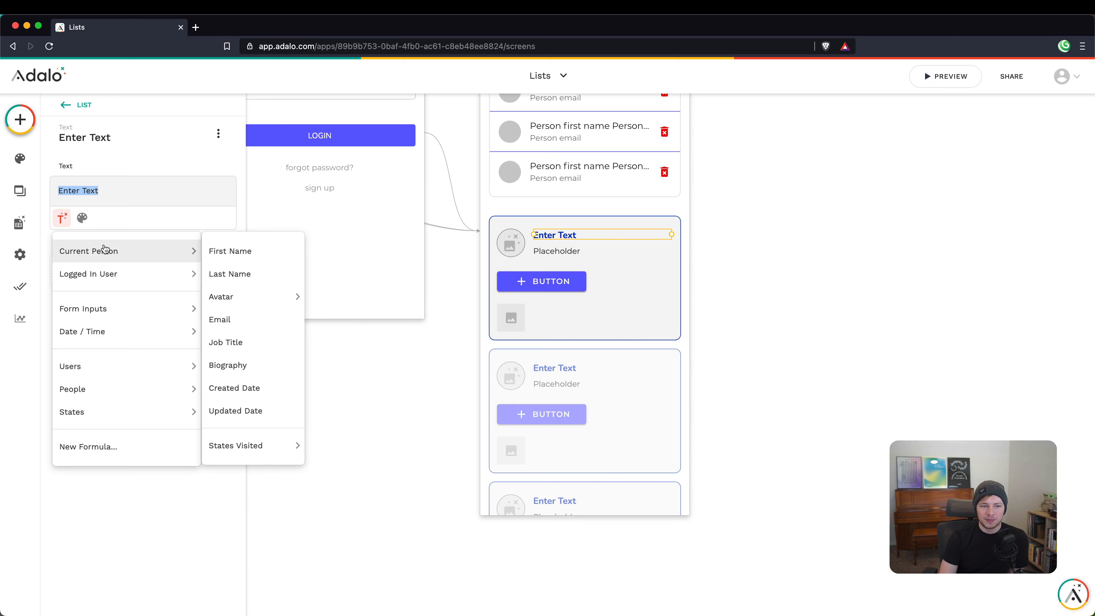
click(213, 252)
click(63, 227)
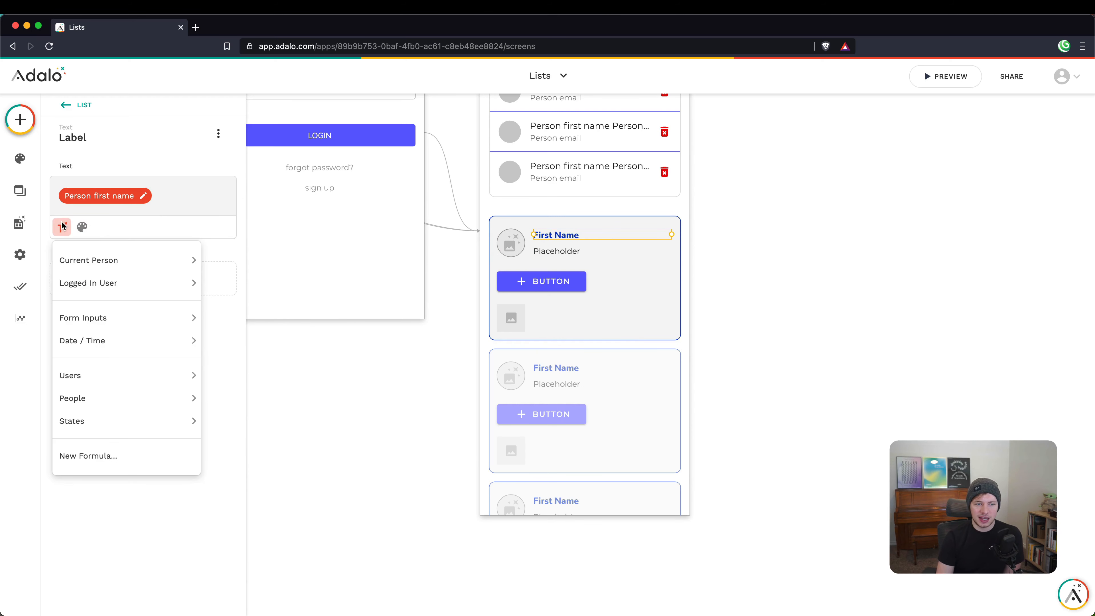
mouse_move(139, 256)
click(227, 281)
Step: Replace the card's "Placeholder" text with the current person's Email
click(541, 250)
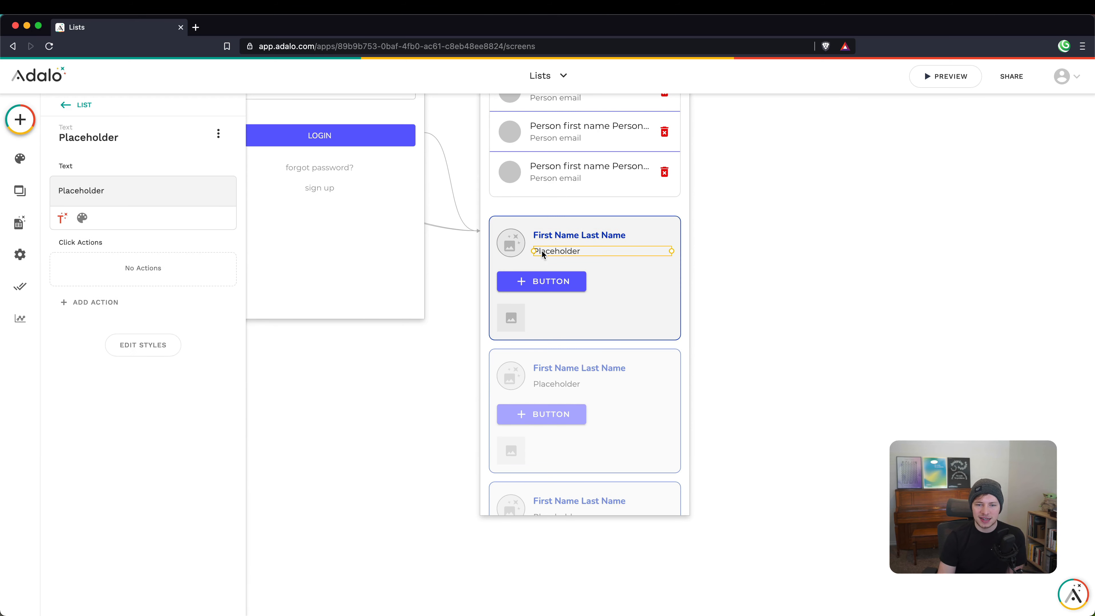
triple_click(118, 189)
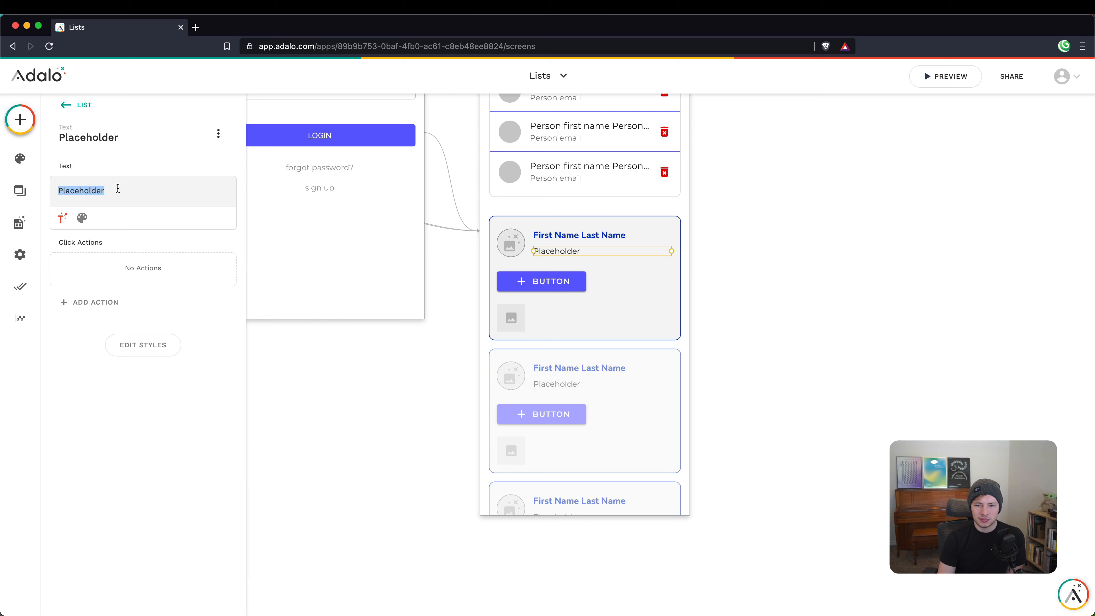
click(69, 219)
mouse_move(91, 249)
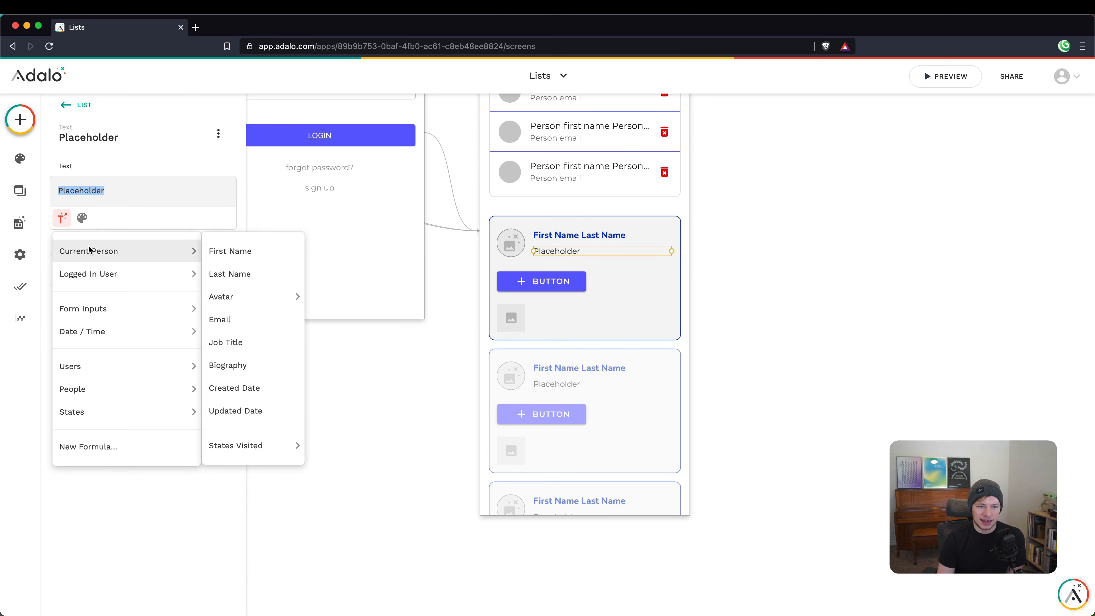
click(245, 327)
click(770, 308)
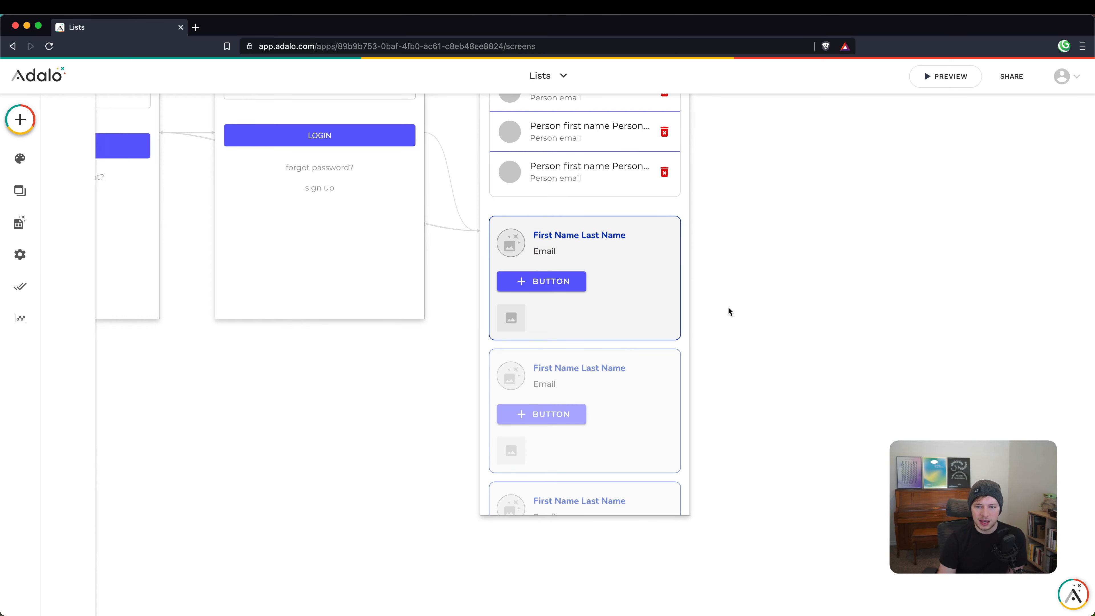
Step: Change the card button's text to "Contact" followed by the current person's First Name
click(548, 283)
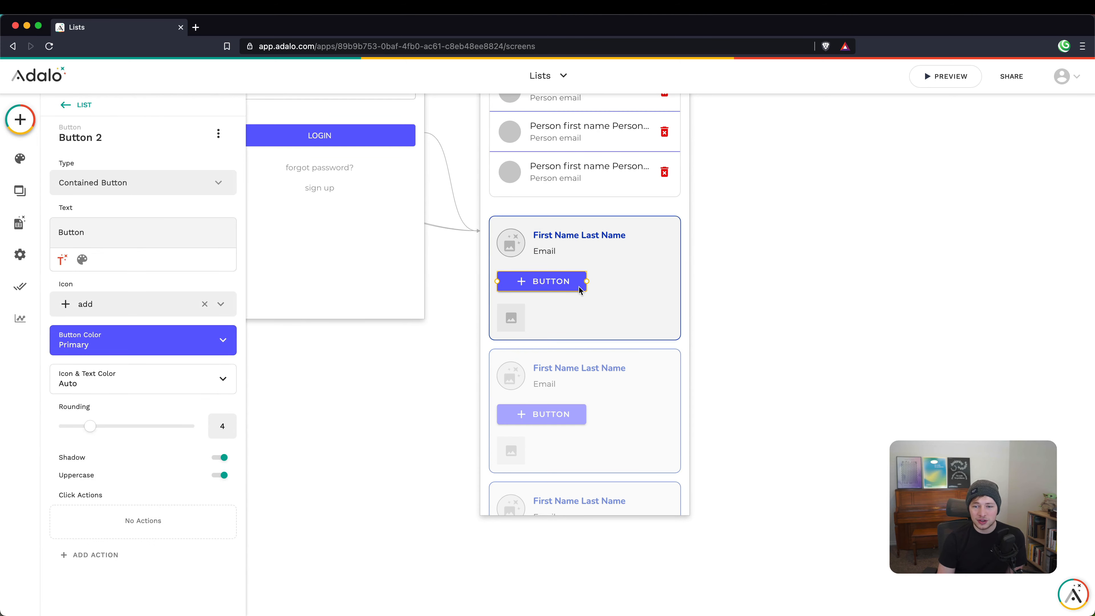
double_click(110, 230)
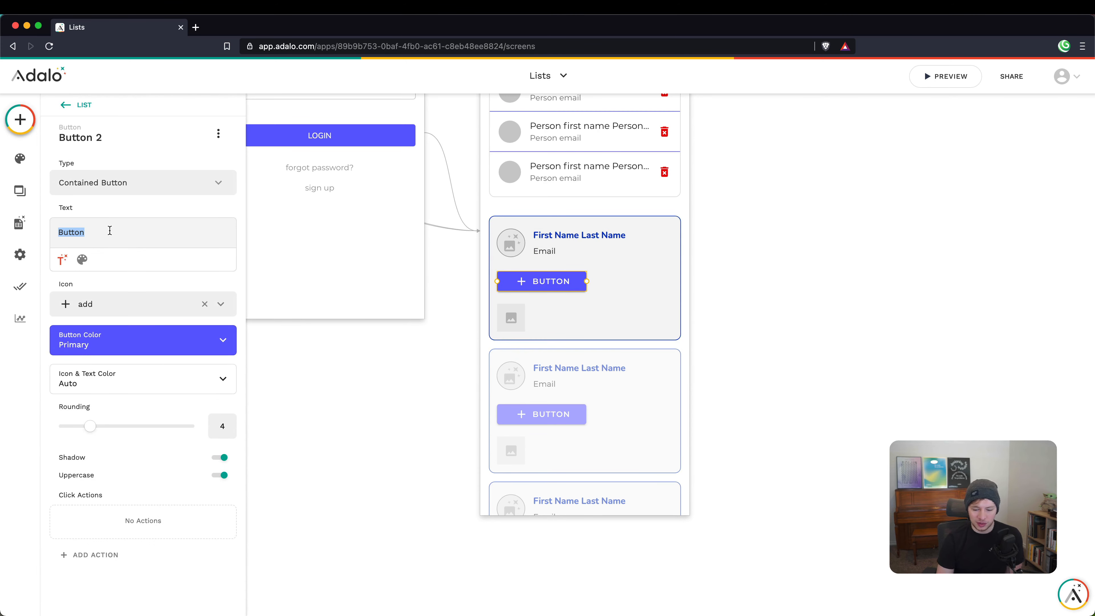
key(BackSpace)
text(Contact)
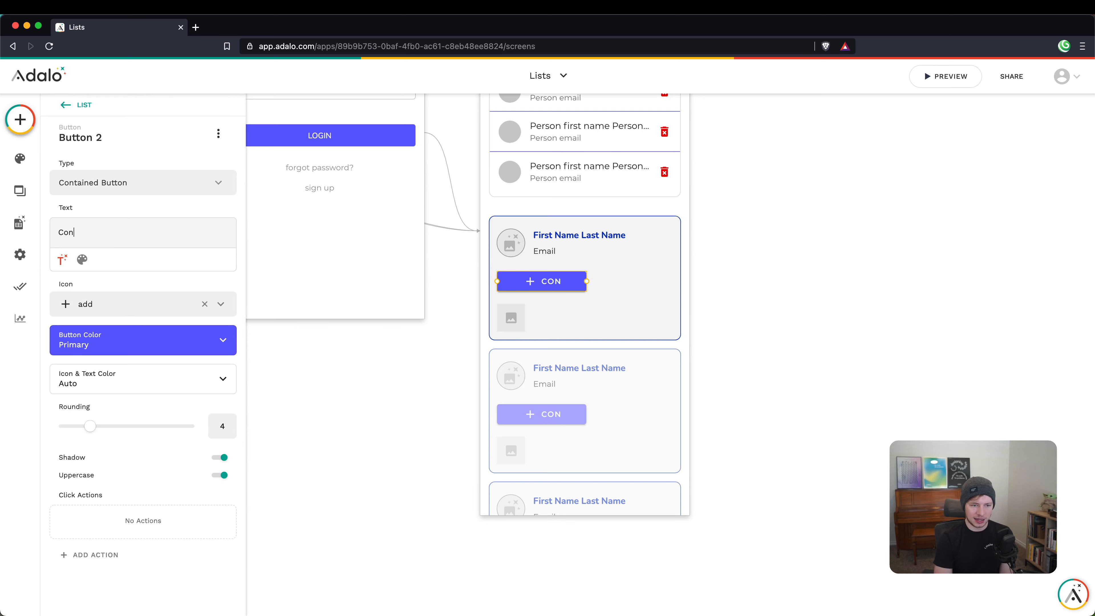
click(78, 258)
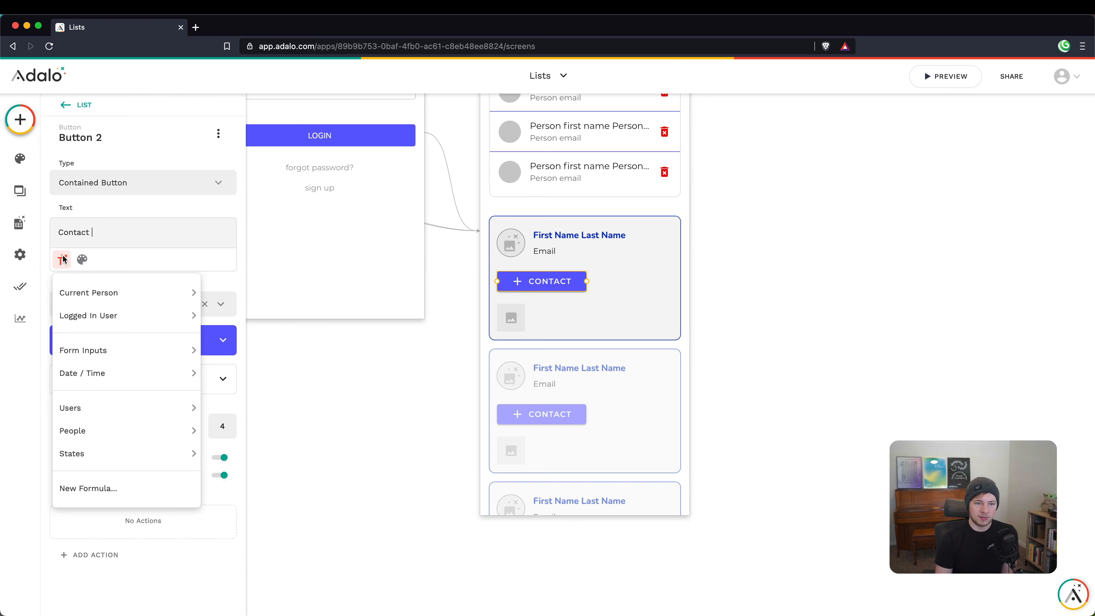
mouse_move(97, 294)
click(227, 293)
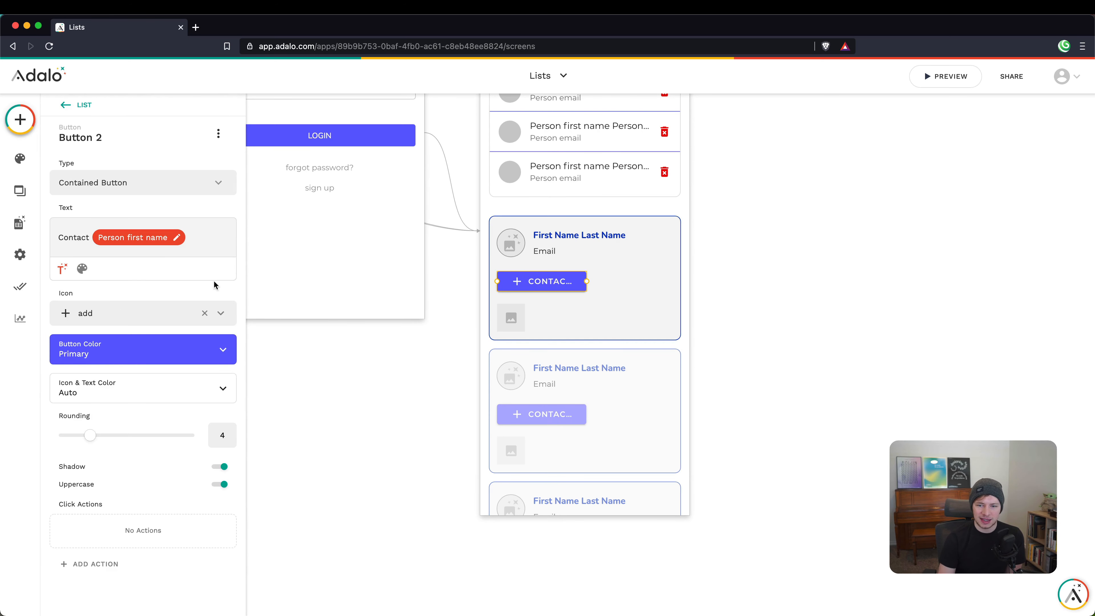
click(435, 378)
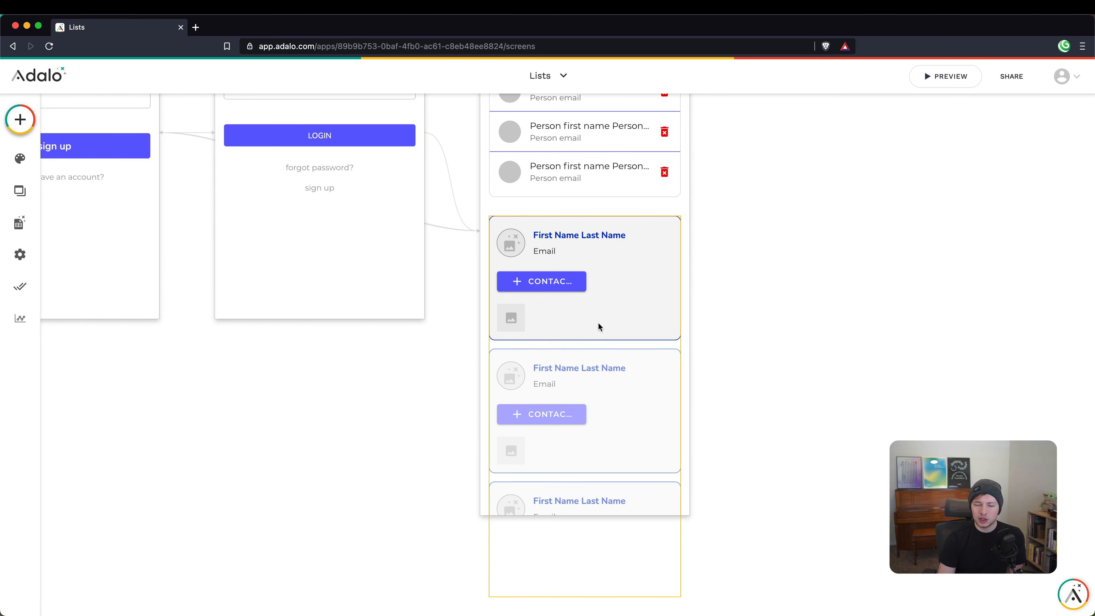
Step: Widen the contact button to span the card up to the text's far edge and change its icon to email
click(572, 285)
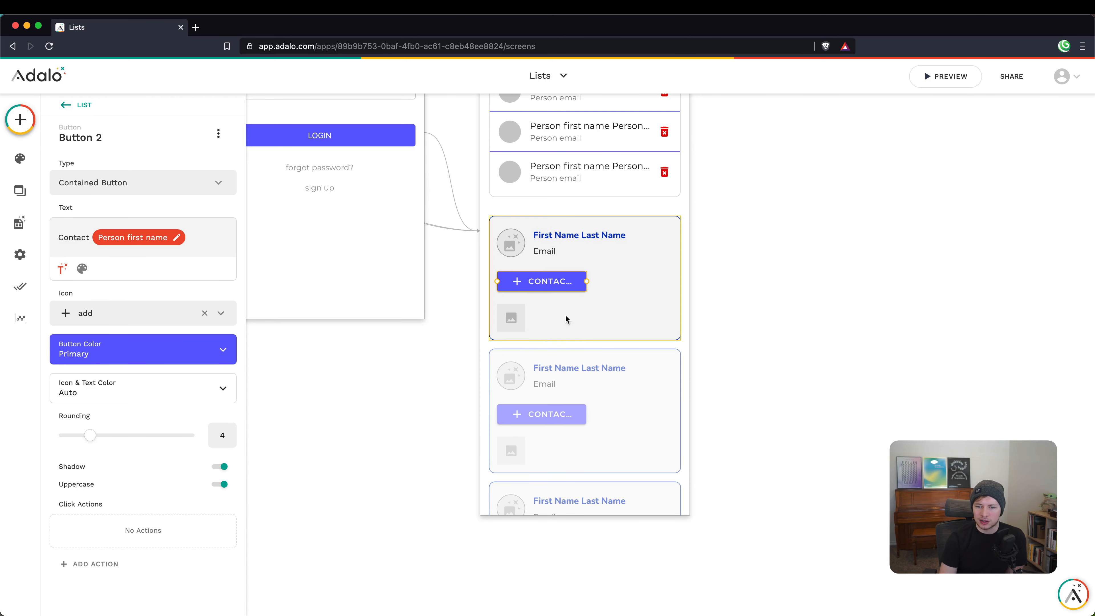
drag(587, 282, 673, 274)
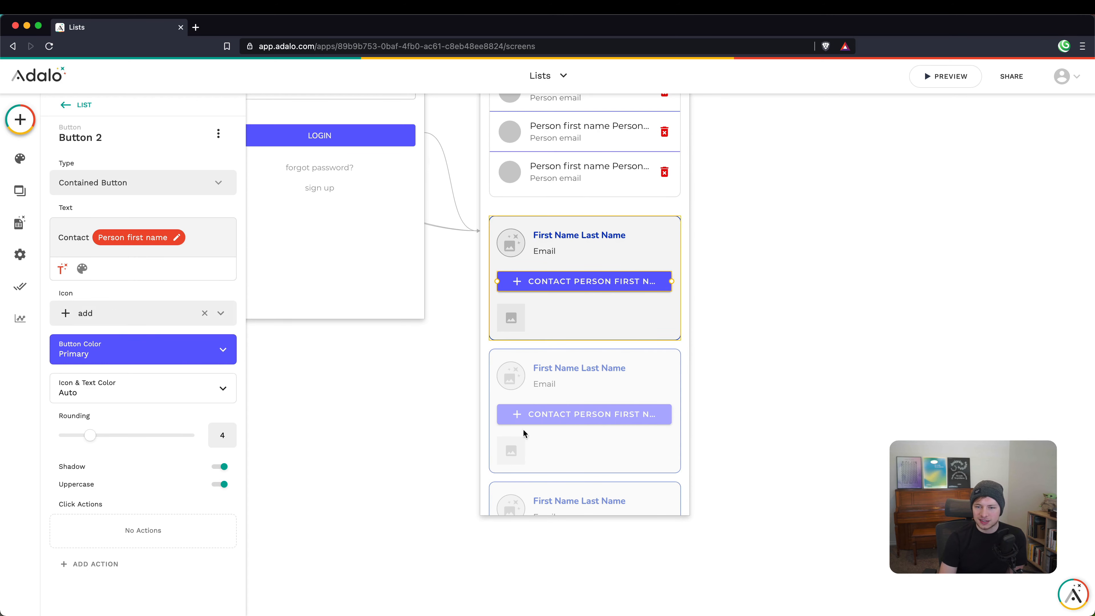
click(134, 314)
text(email)
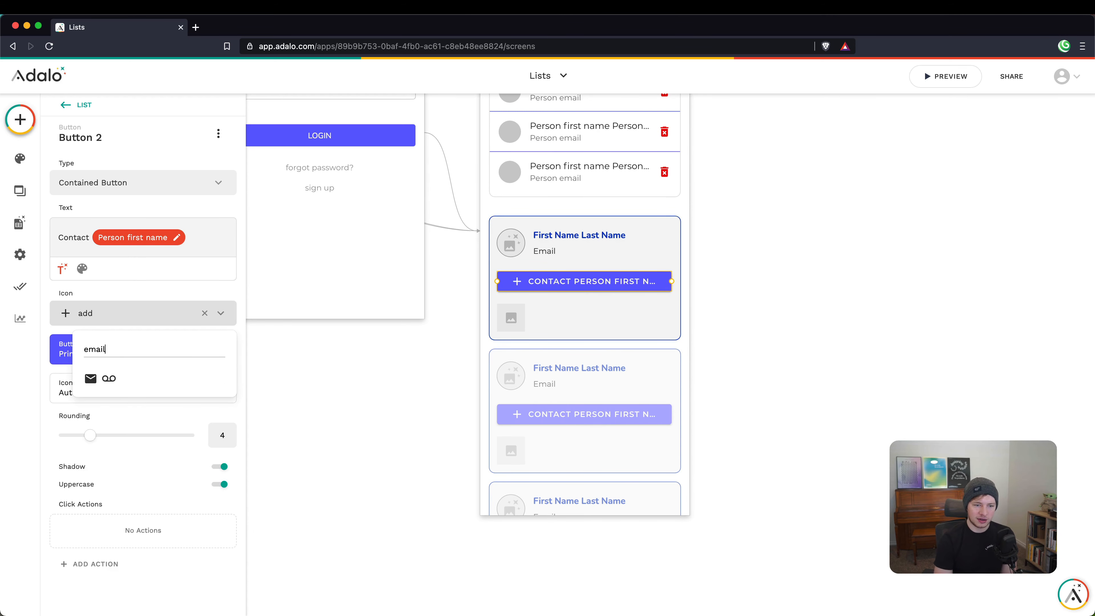
click(91, 378)
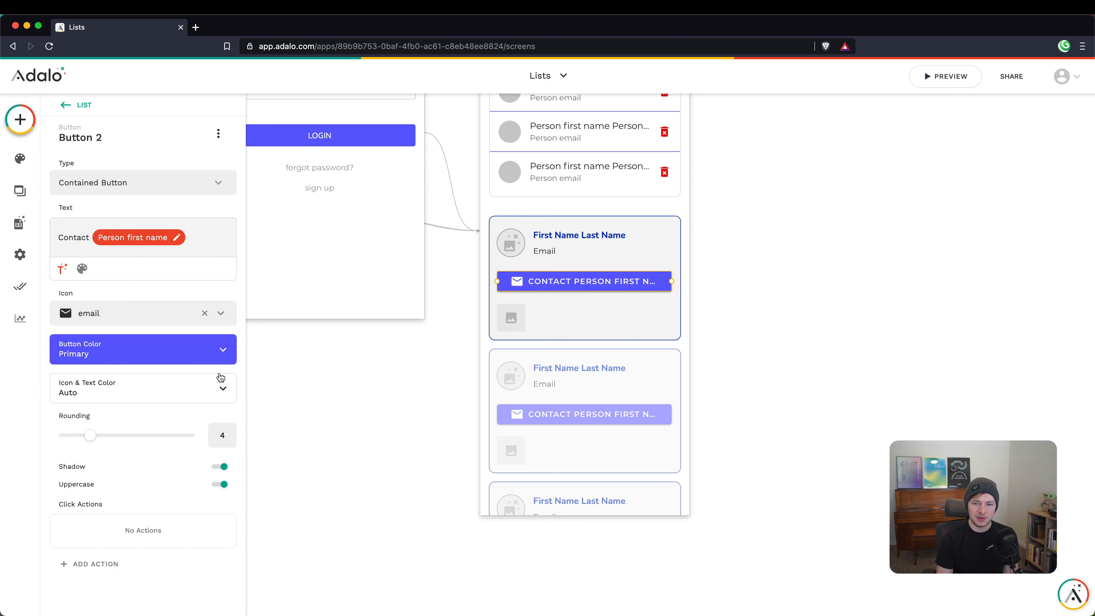
click(377, 380)
Step: Examine the properties of the People collection in the database for an image field for the card's lower image
click(506, 317)
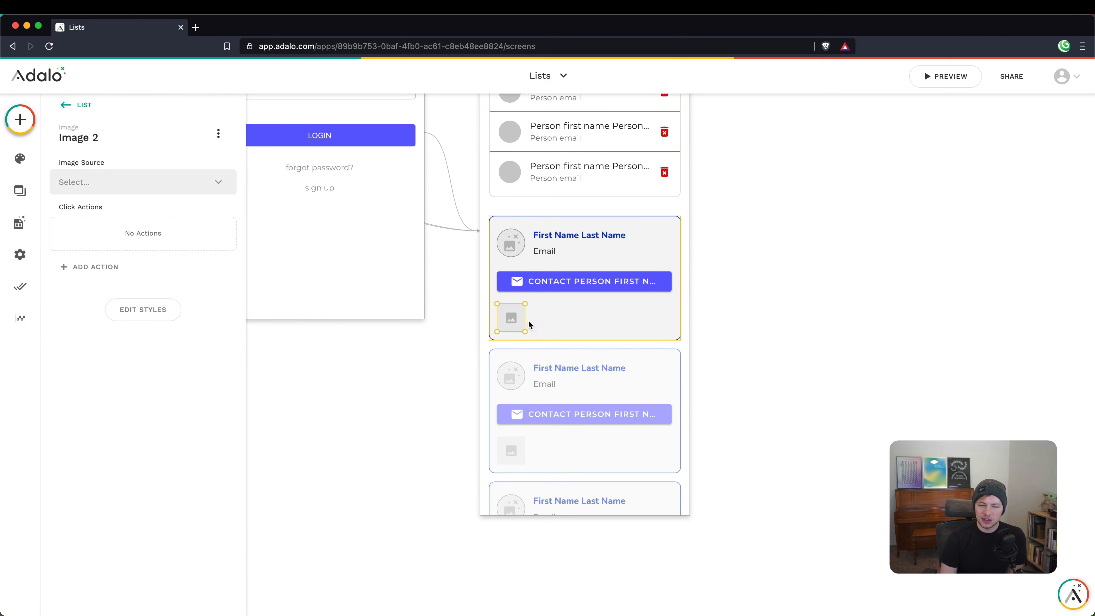
click(568, 320)
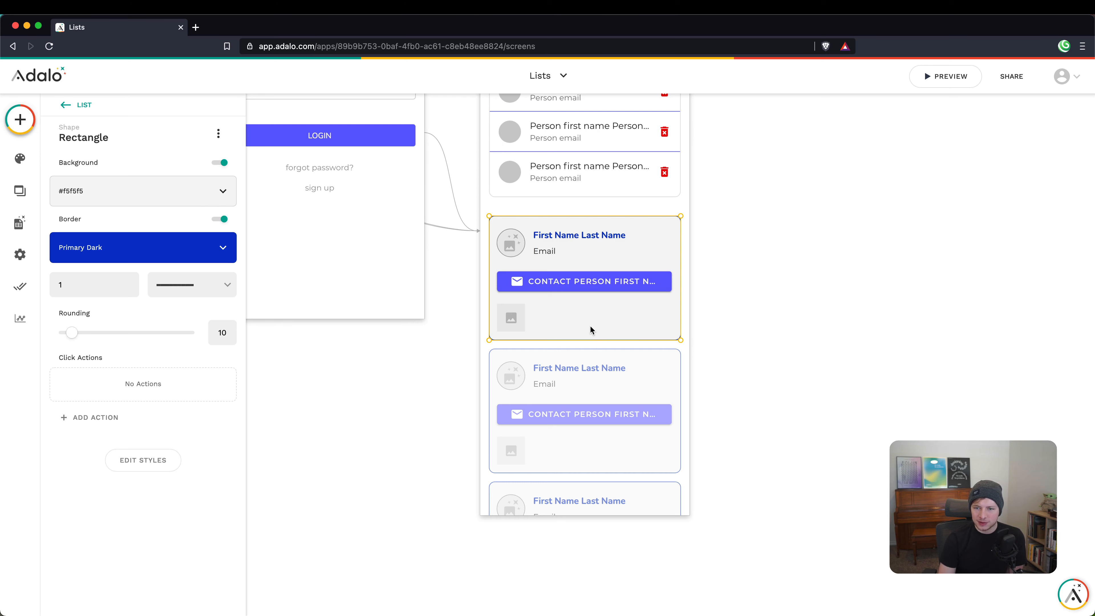
click(738, 295)
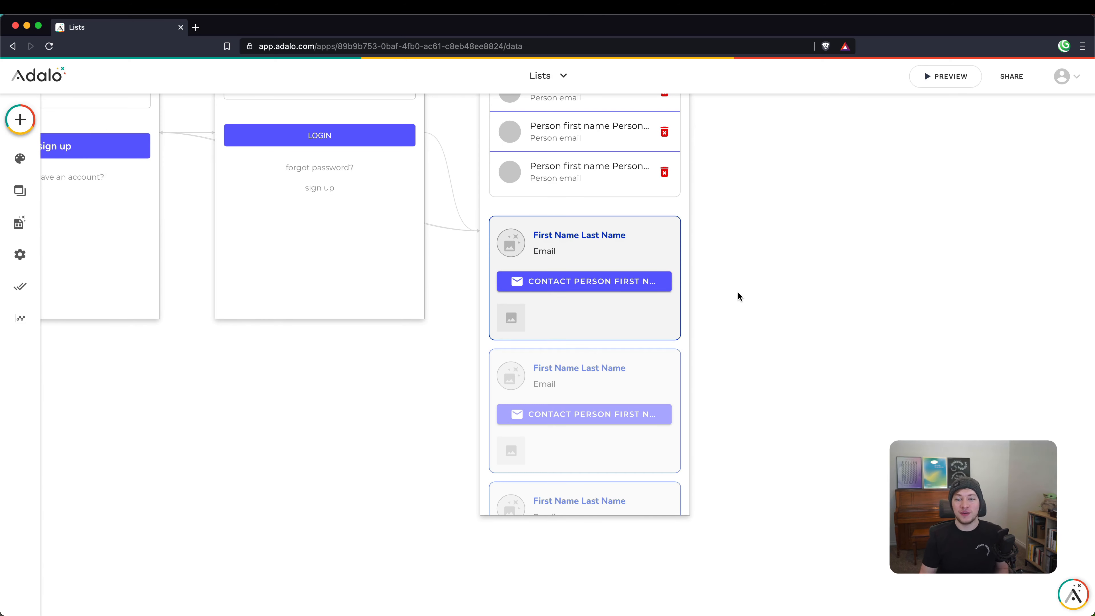
click(516, 319)
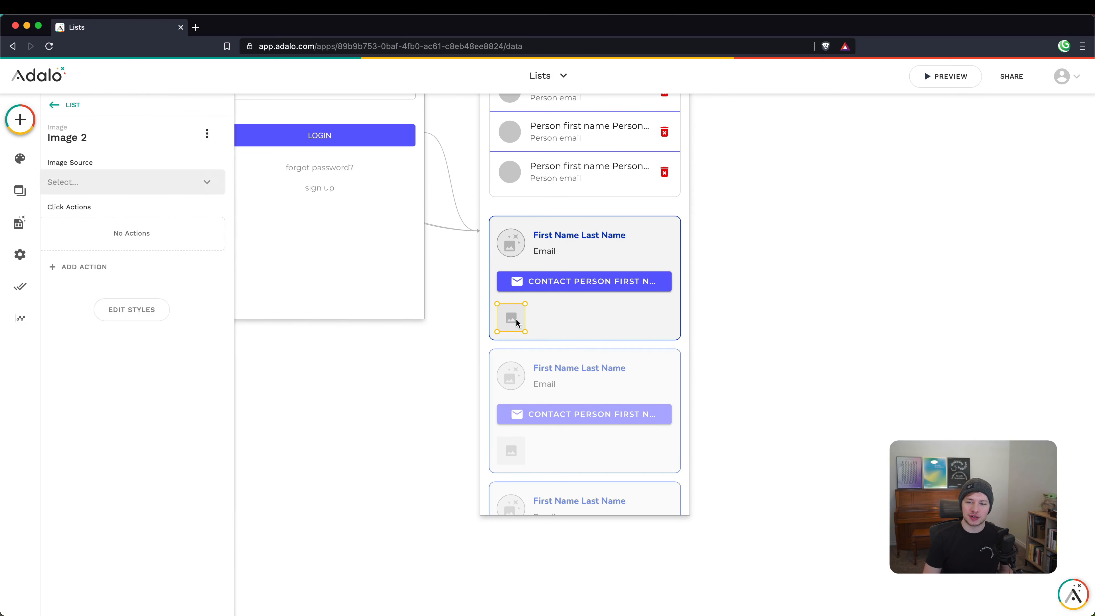
click(22, 220)
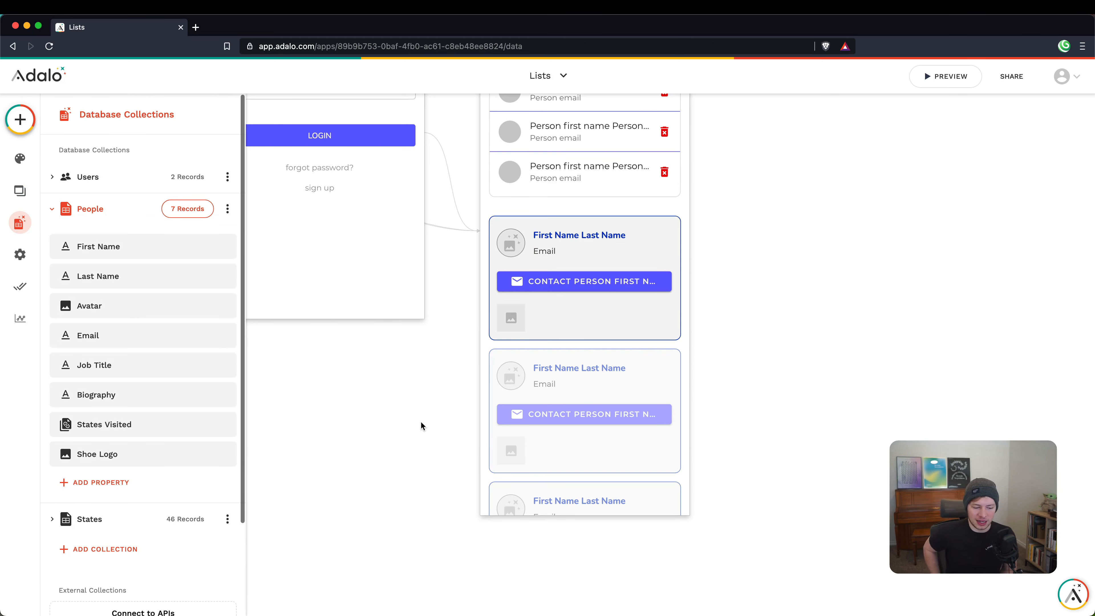
Step: Set the card's lower image source to Current Person > Shoe Logo and its cropping to Show Full Image (Don't Crop)
click(512, 320)
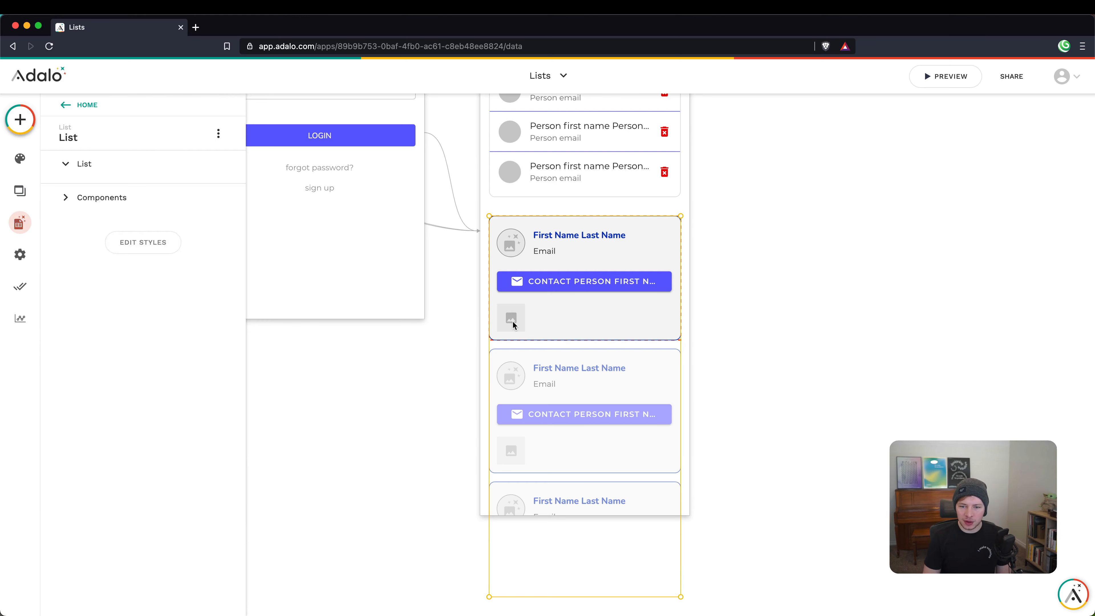
click(512, 319)
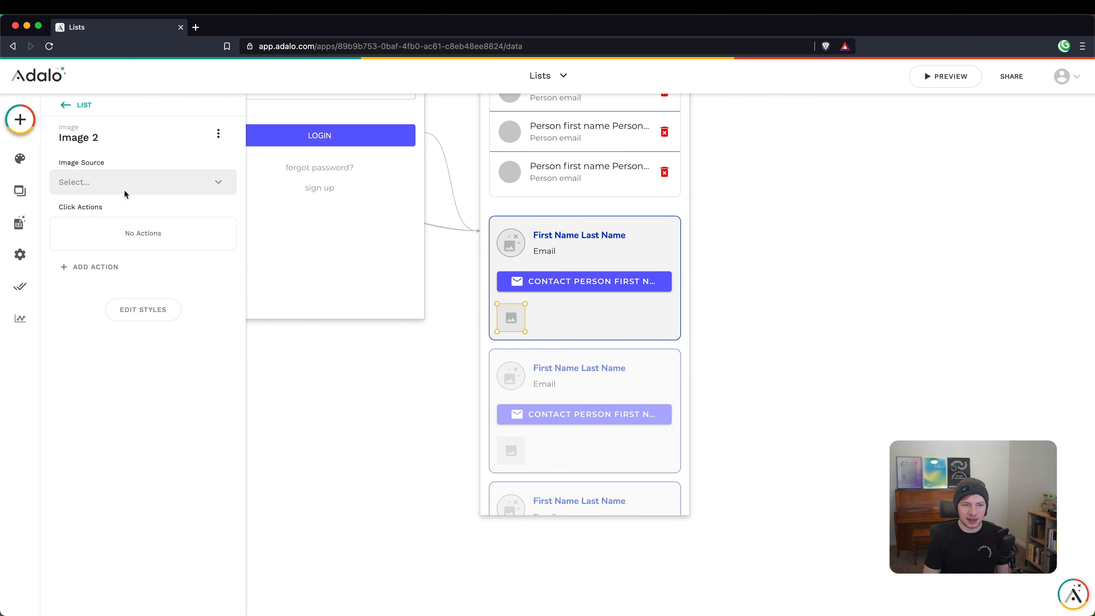
click(113, 181)
mouse_move(113, 242)
mouse_move(265, 236)
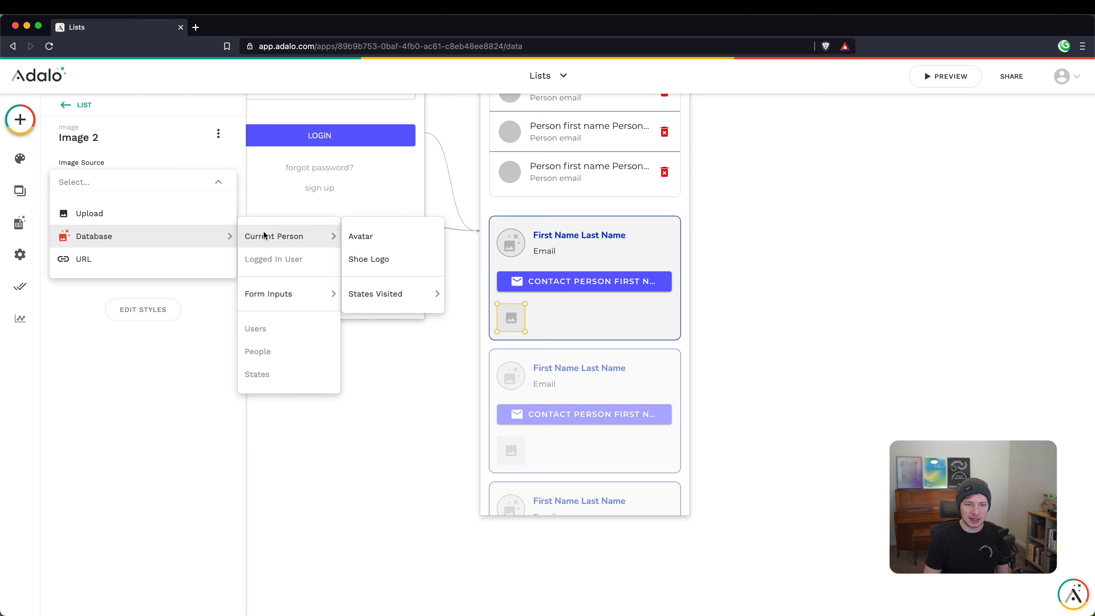
click(372, 258)
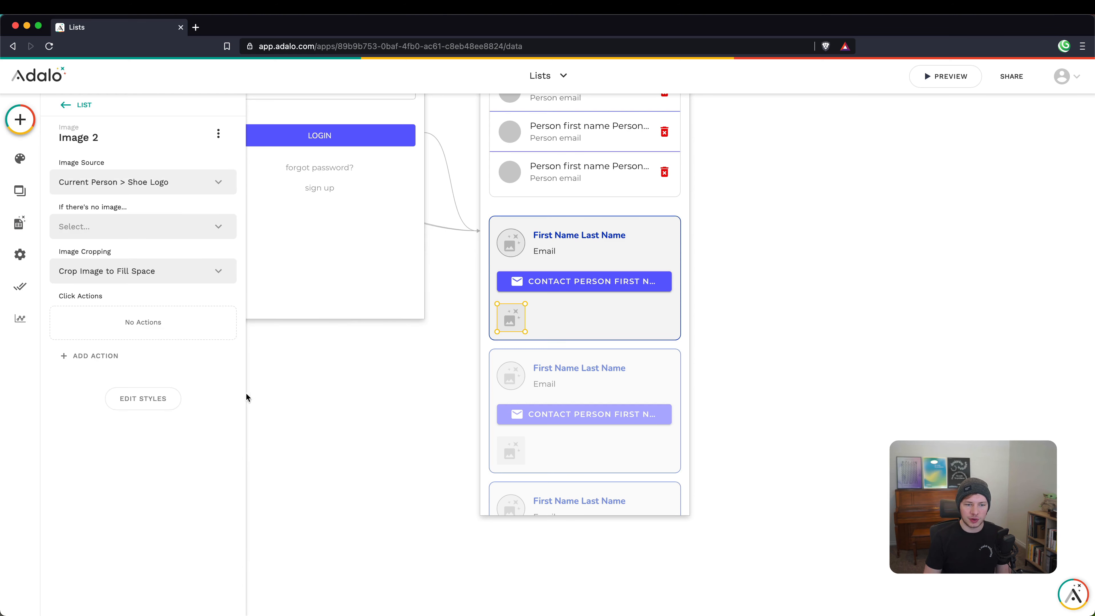
click(152, 273)
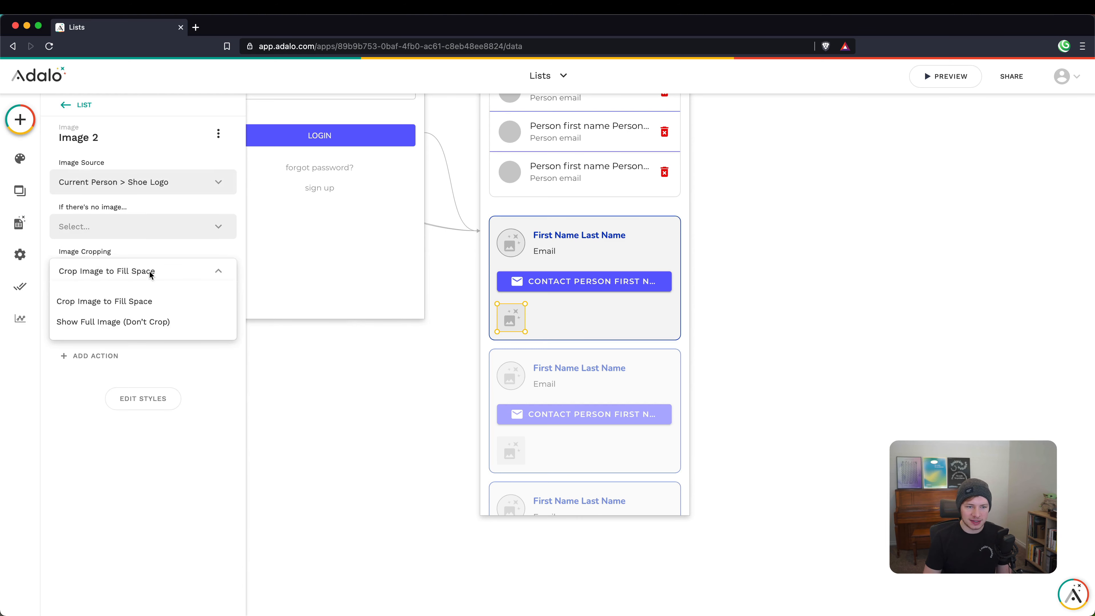
click(131, 321)
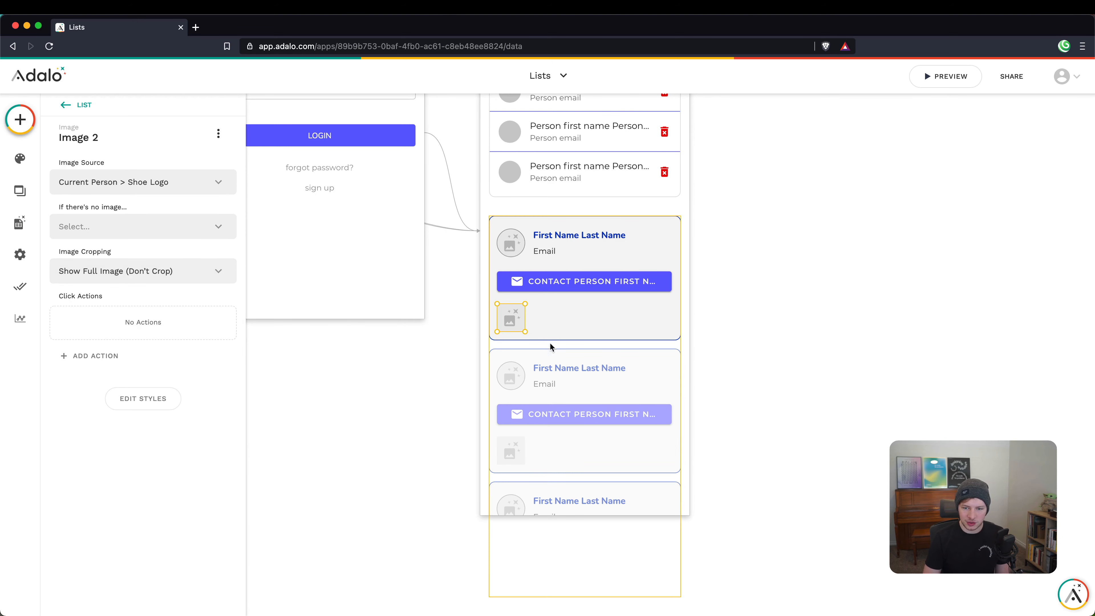
click(756, 317)
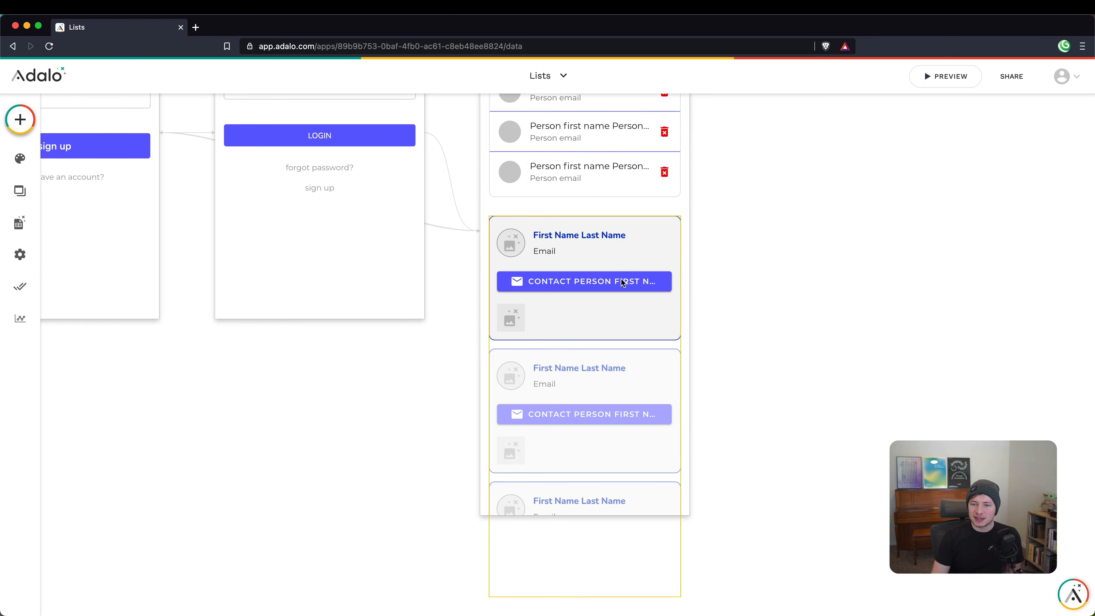
scroll(622, 281, up, 5)
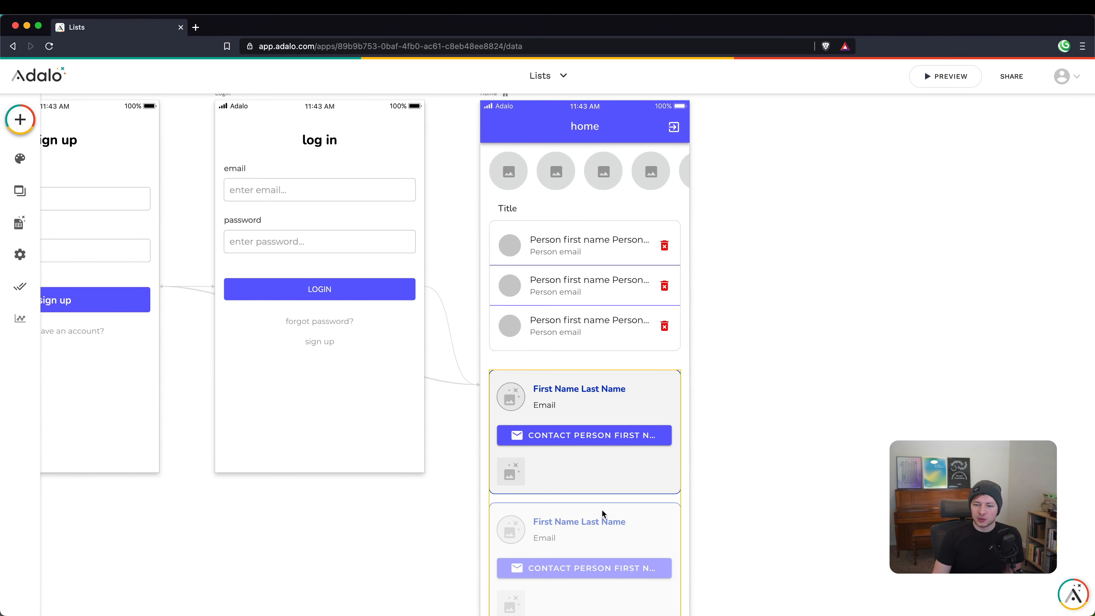
scroll(575, 435, down, 1)
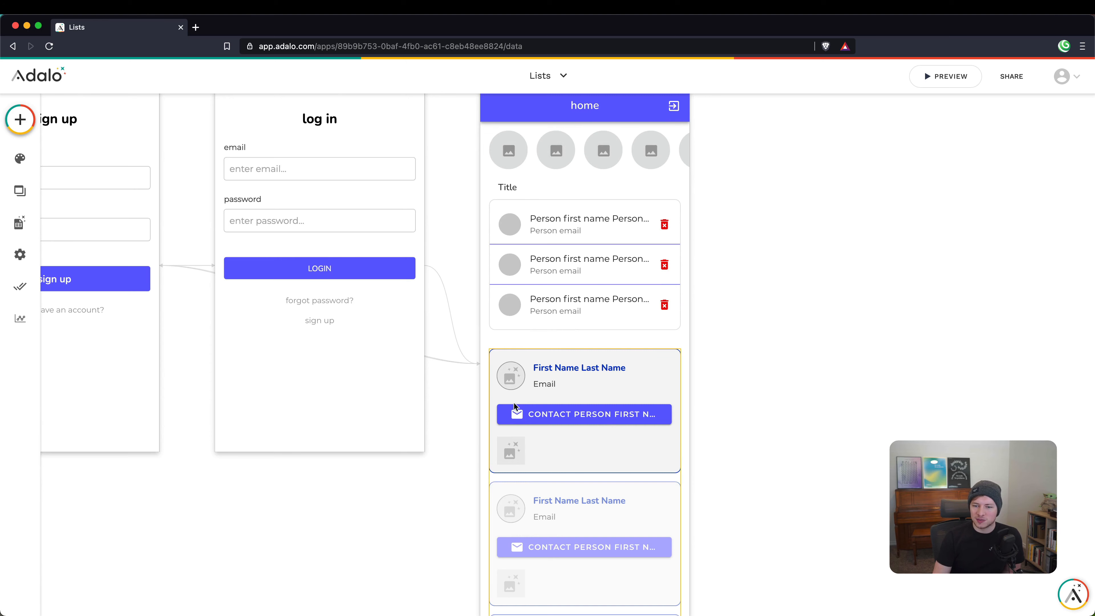
click(552, 223)
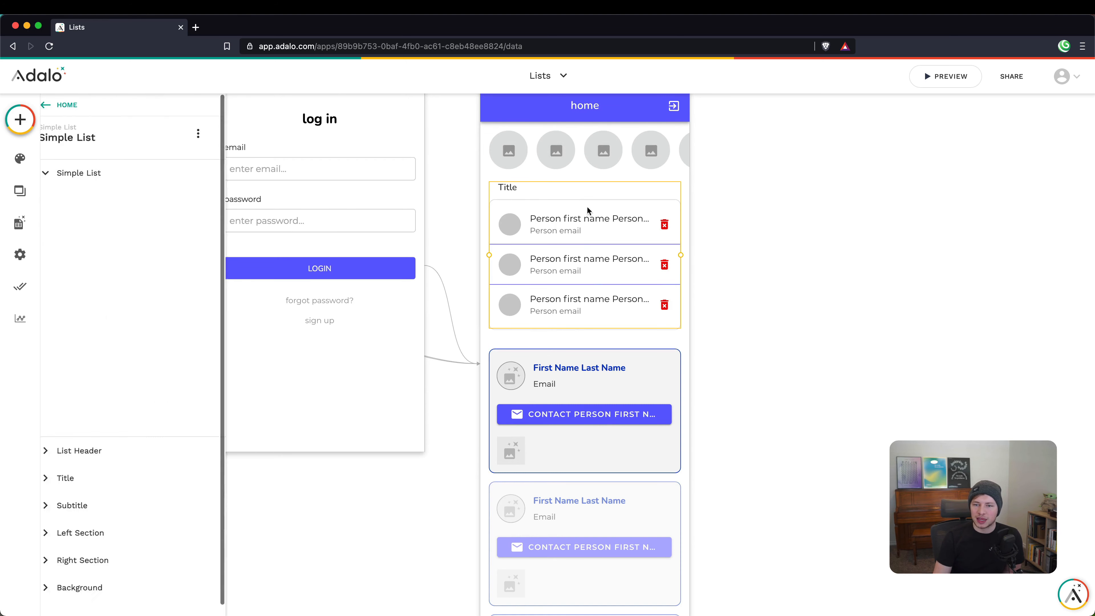
scroll(627, 283, down, 8)
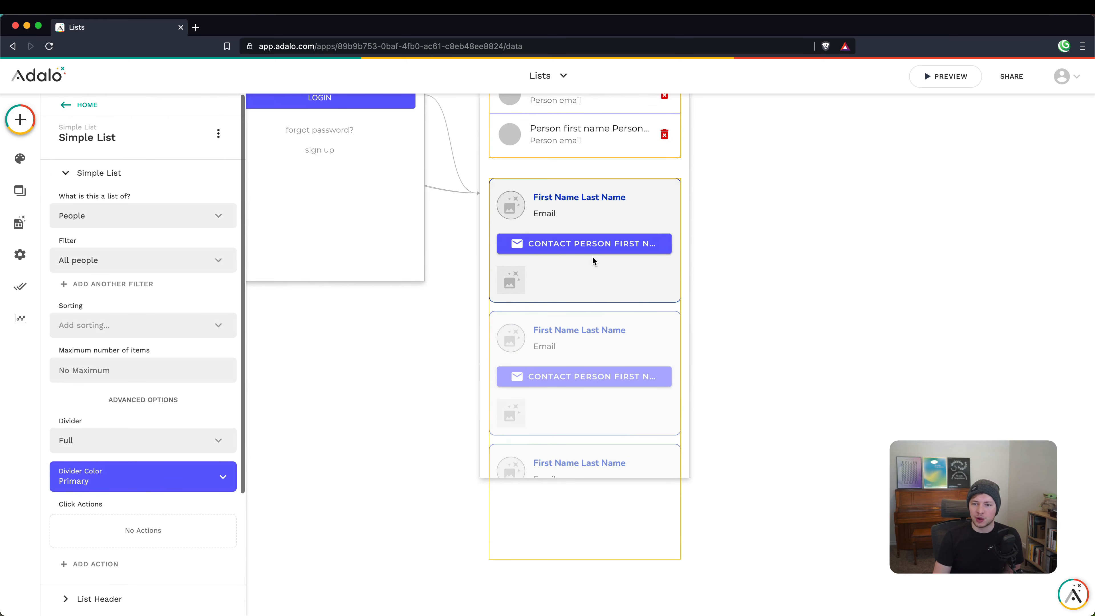
click(649, 328)
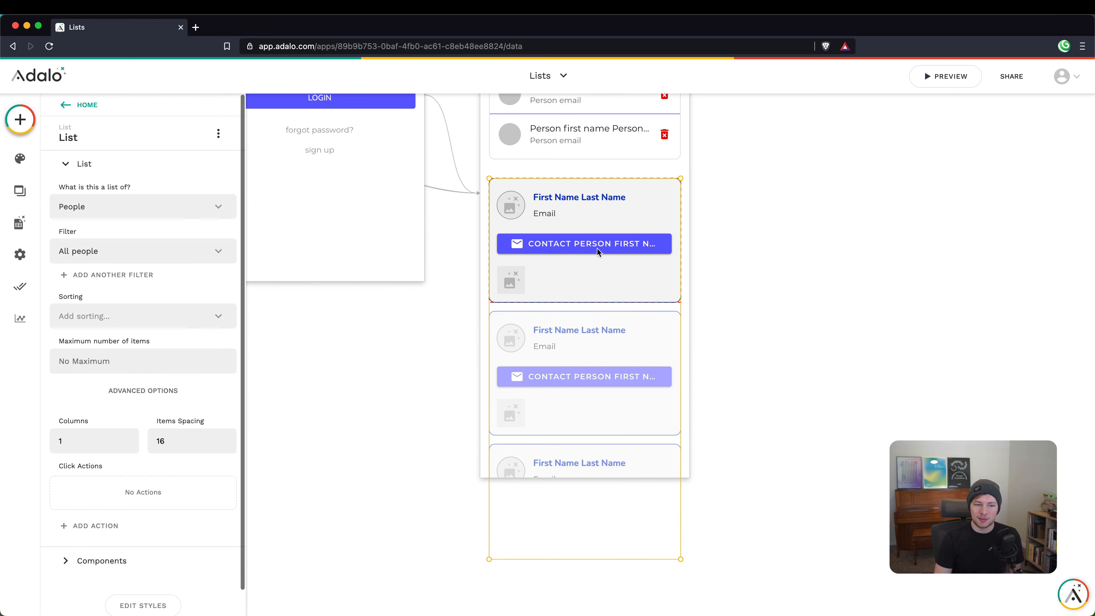
scroll(110, 510, down, 1)
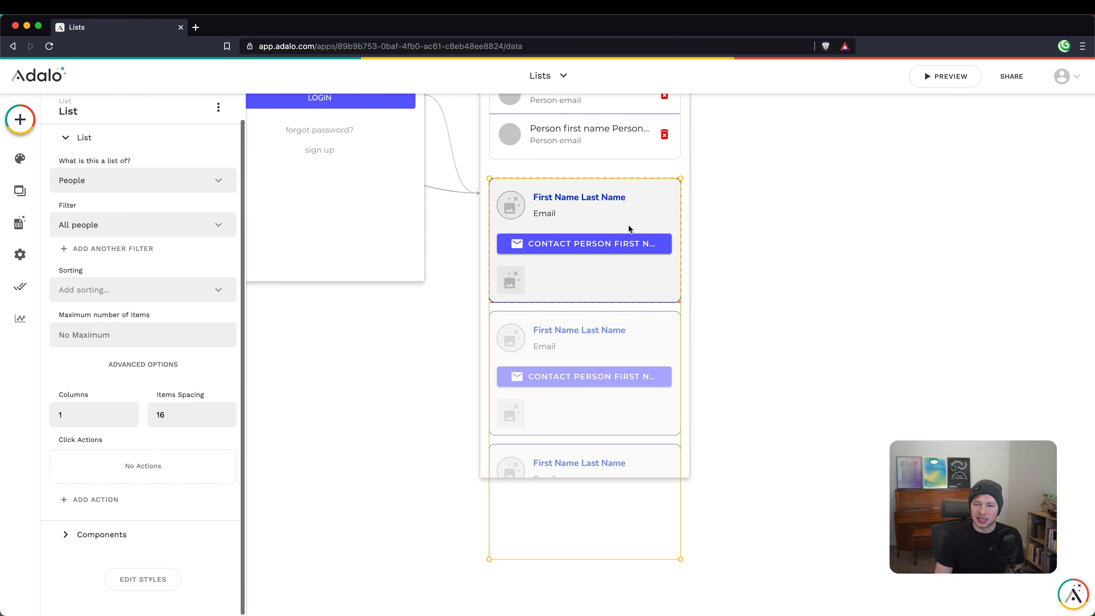
click(560, 249)
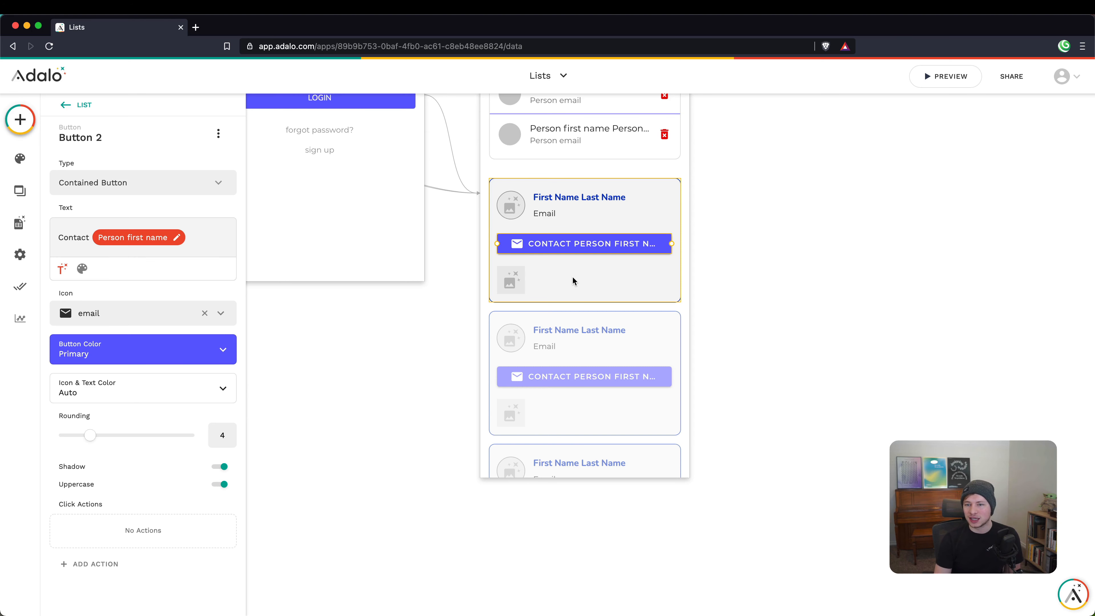
click(734, 281)
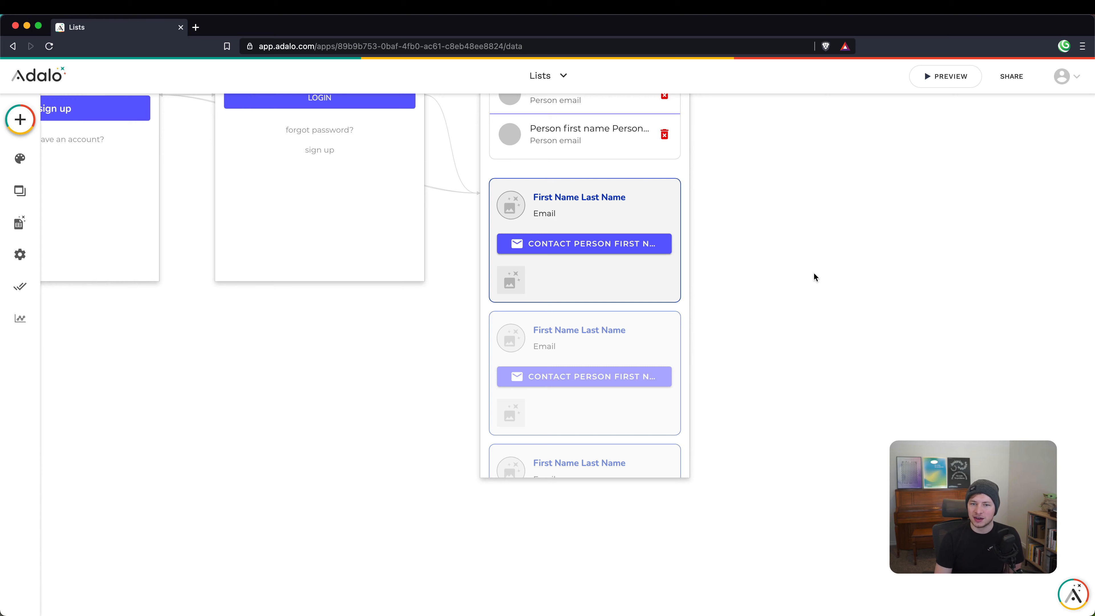
Step: Preview the app and check the avatar list, simple list and custom contact cards on the home screen, then return to the editor
click(945, 76)
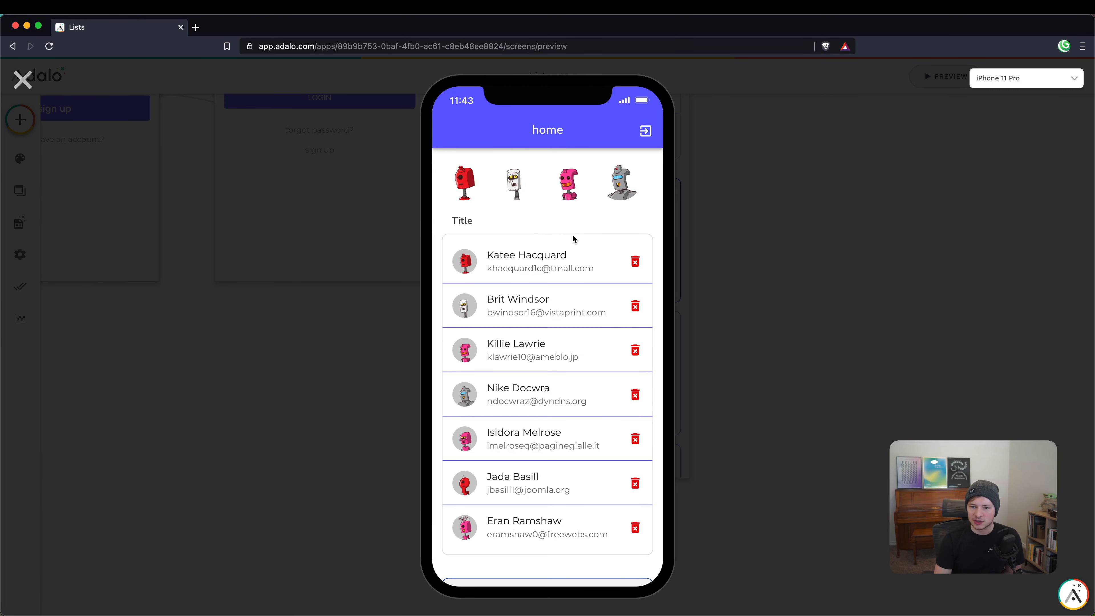
drag(615, 190, 617, 216)
scroll(717, 271, down, 1)
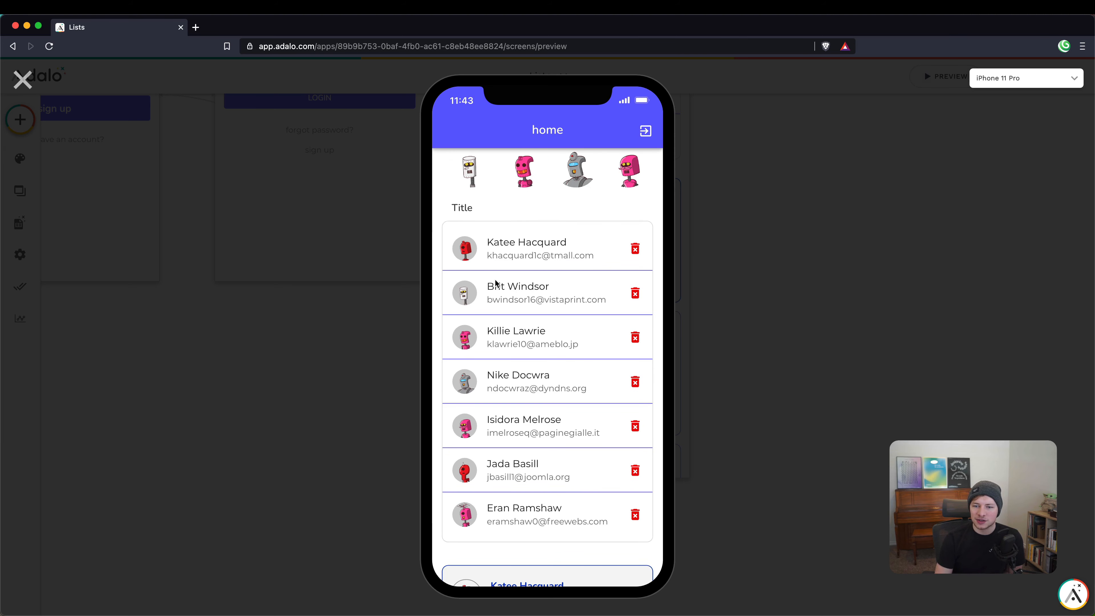
scroll(501, 375, down, 3)
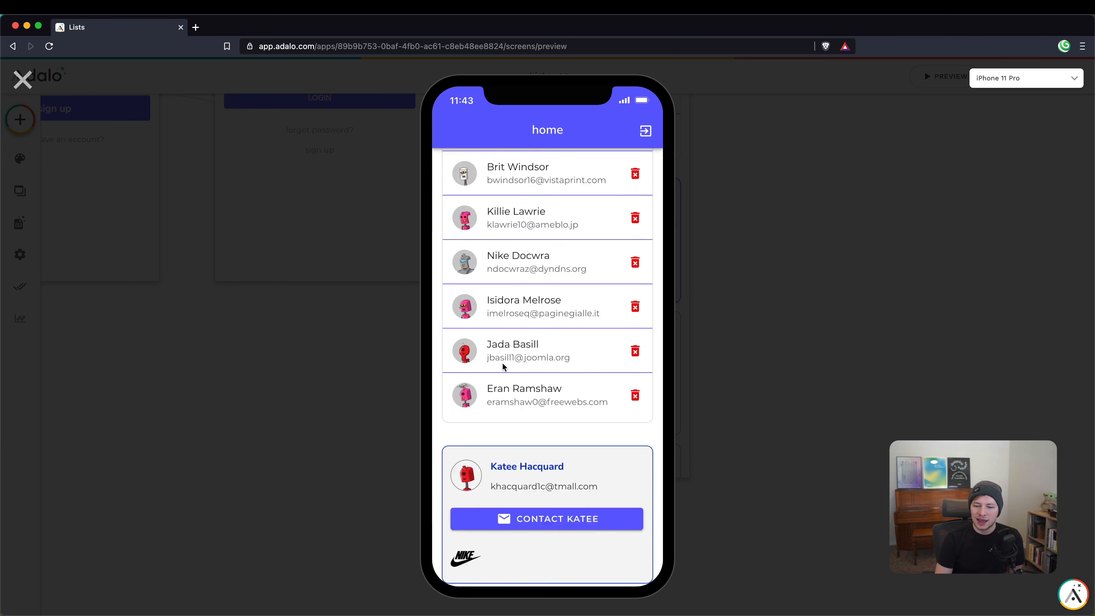
scroll(504, 367, down, 4)
scroll(493, 399, down, 15)
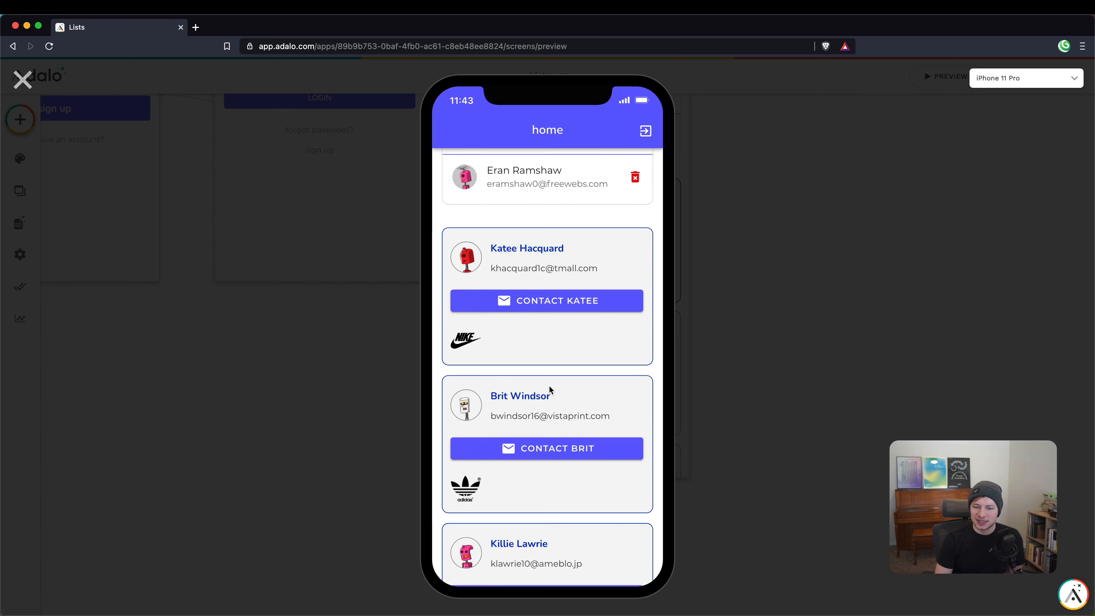
scroll(572, 398, down, 3)
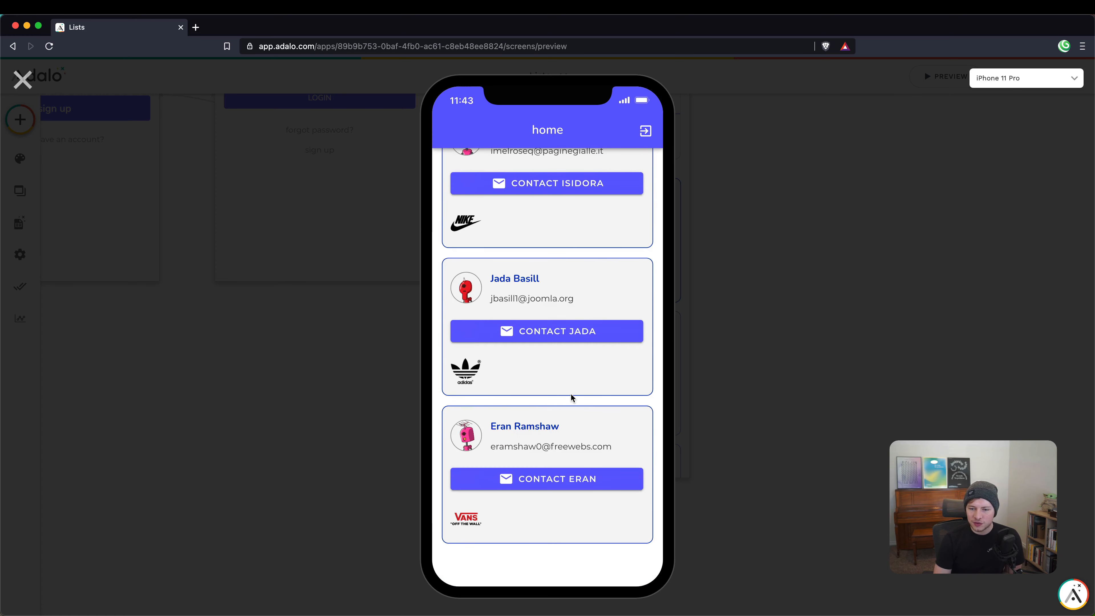
scroll(575, 398, up, 15)
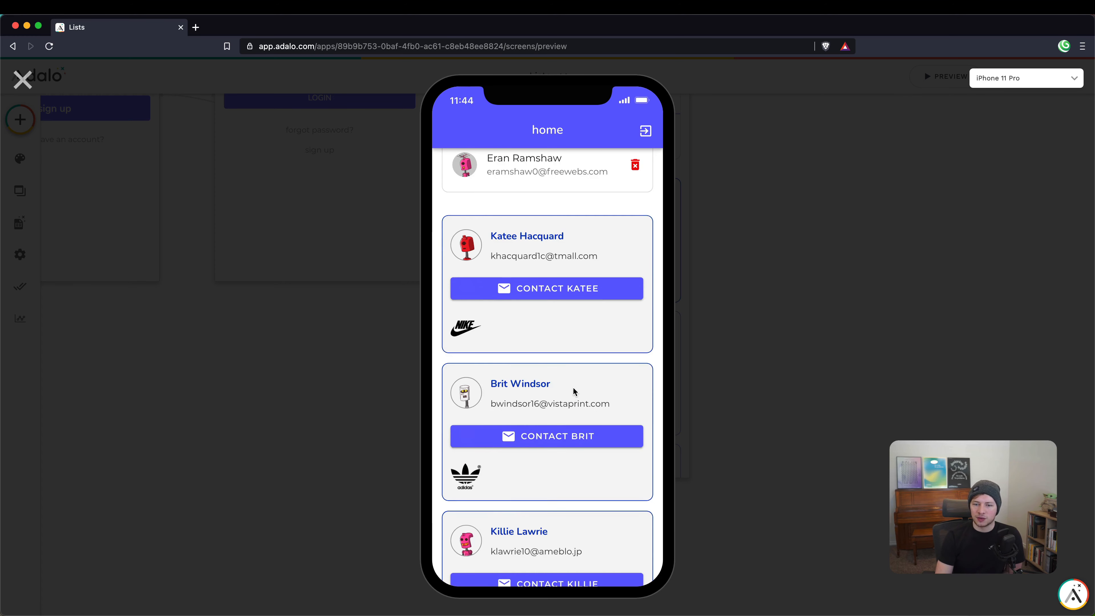
scroll(573, 387, up, 8)
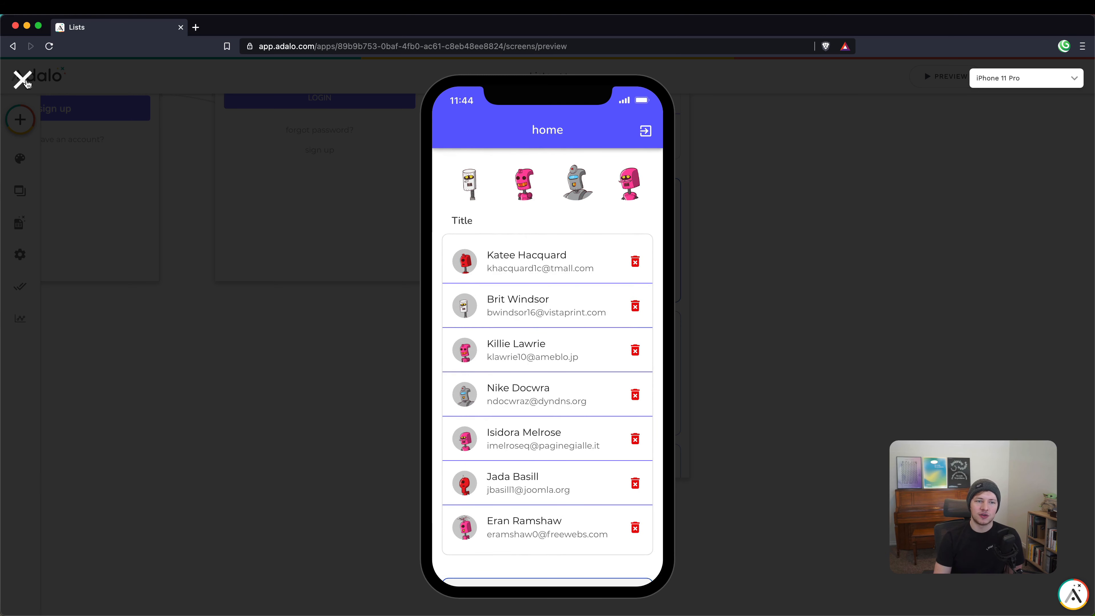
click(23, 79)
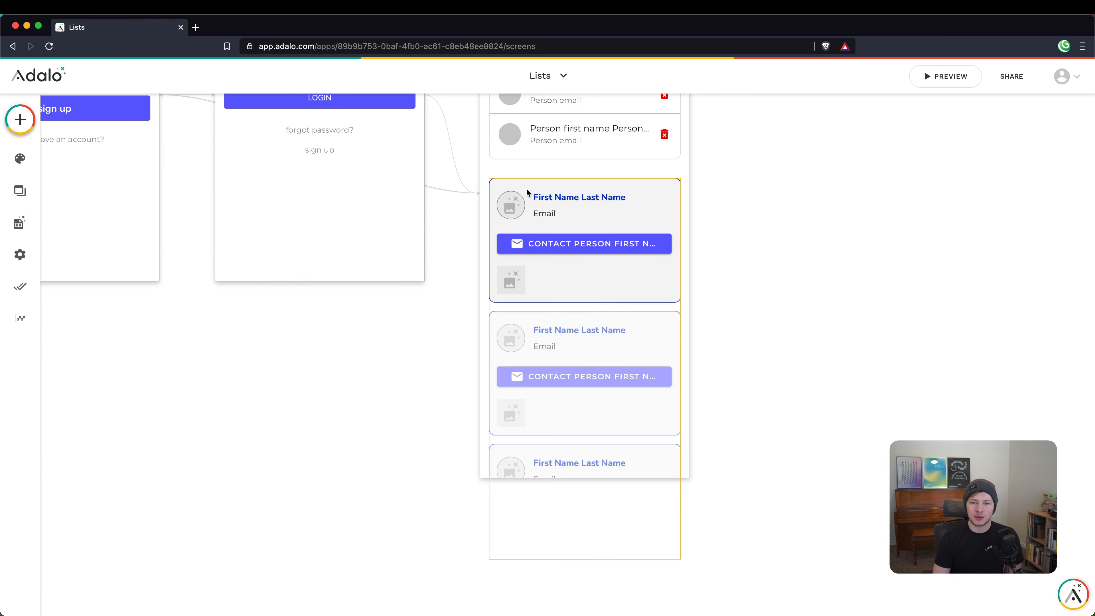
Step: Examine the properties of the States collection in the database
click(19, 223)
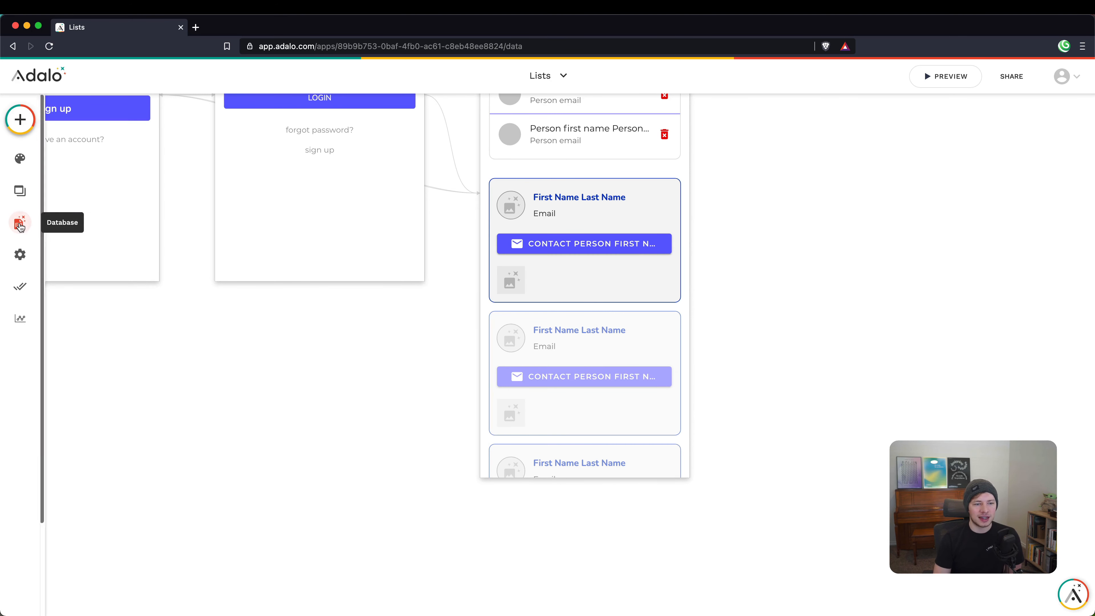
click(69, 210)
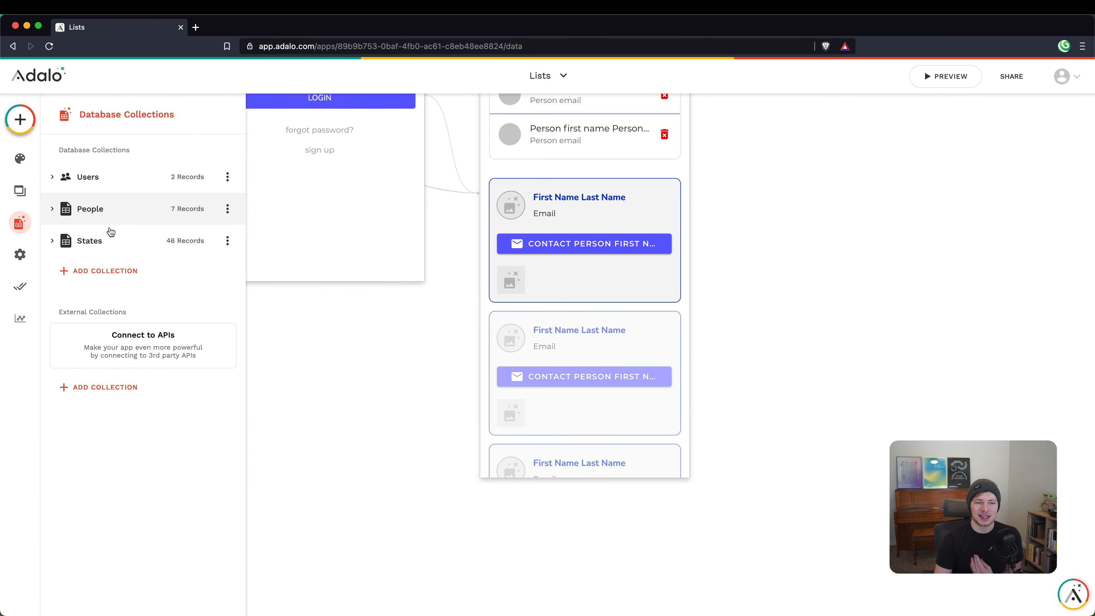
click(122, 245)
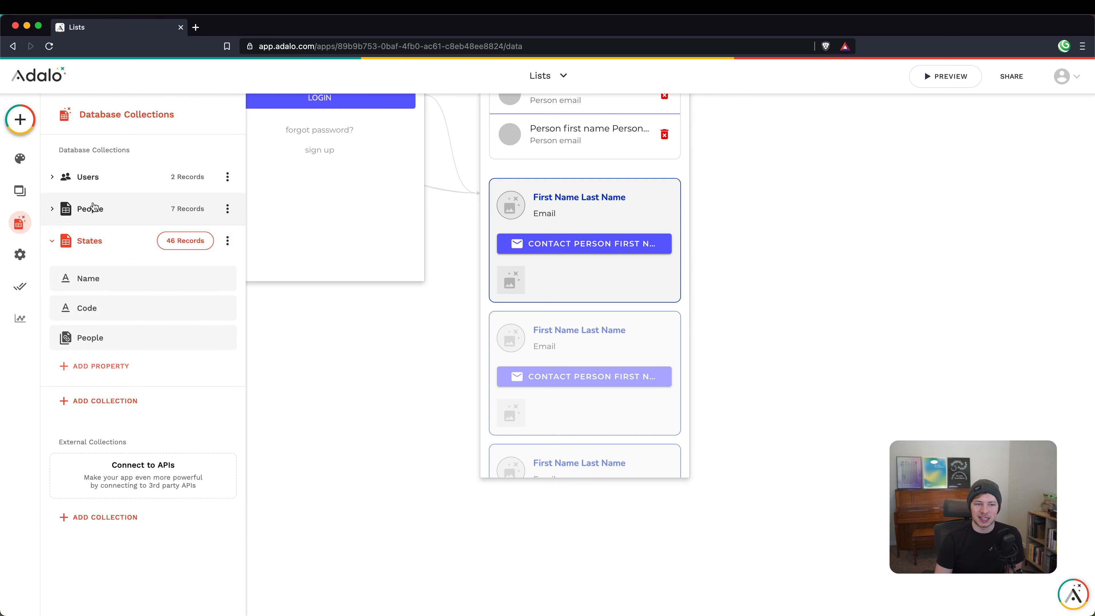
click(90, 238)
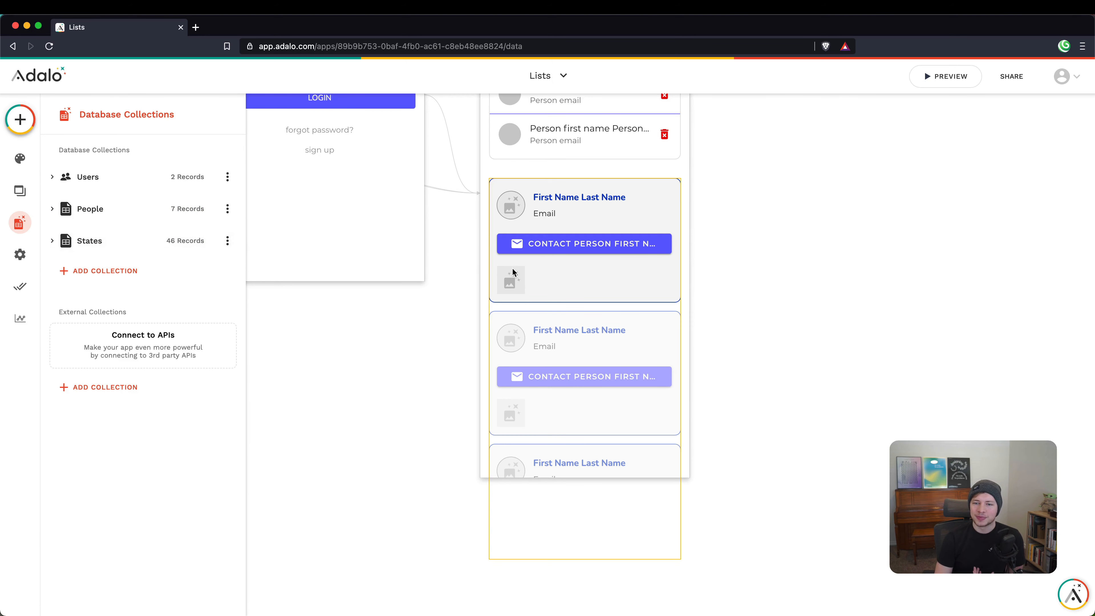
Step: Add a Horizontal Chip List inside the custom list's card, below the contact button and beside the logo image
click(550, 278)
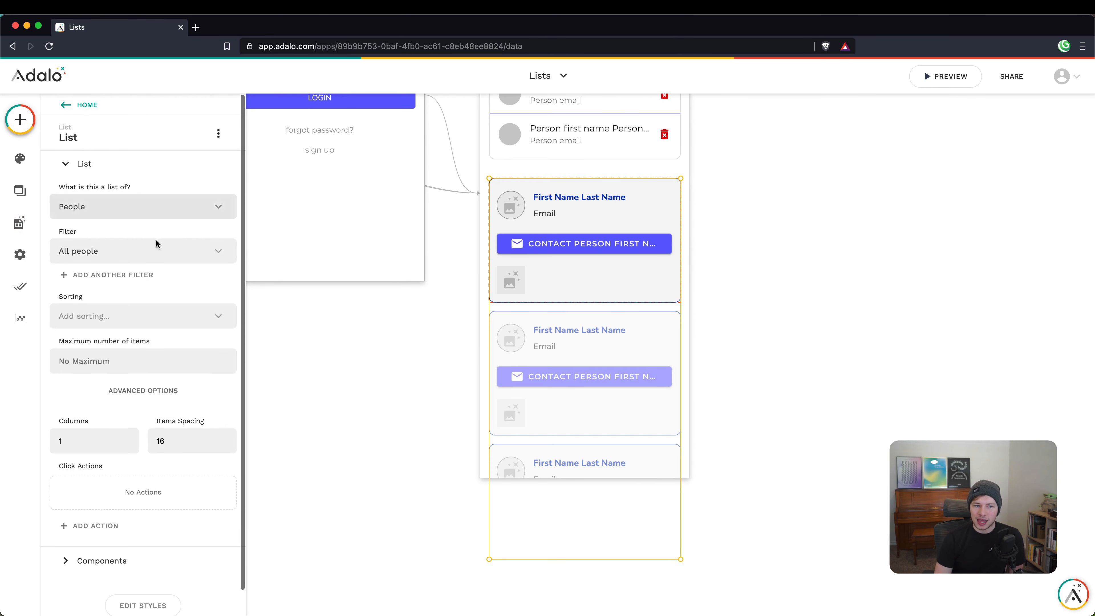
scroll(135, 392, down, 1)
click(127, 535)
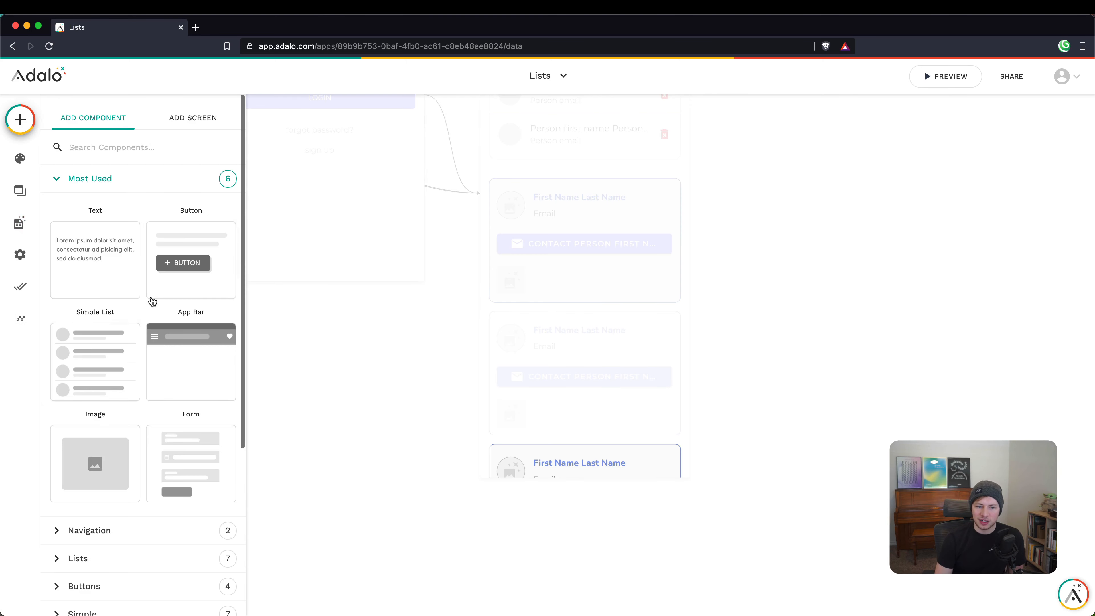
scroll(153, 297, down, 6)
click(114, 314)
scroll(121, 317, down, 4)
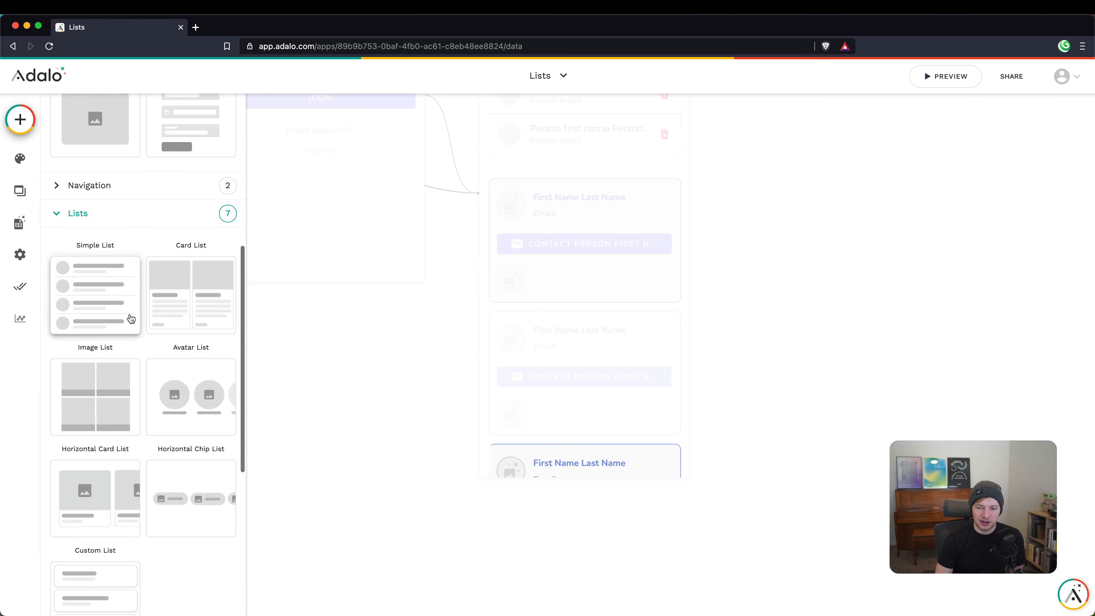
scroll(197, 331, down, 1)
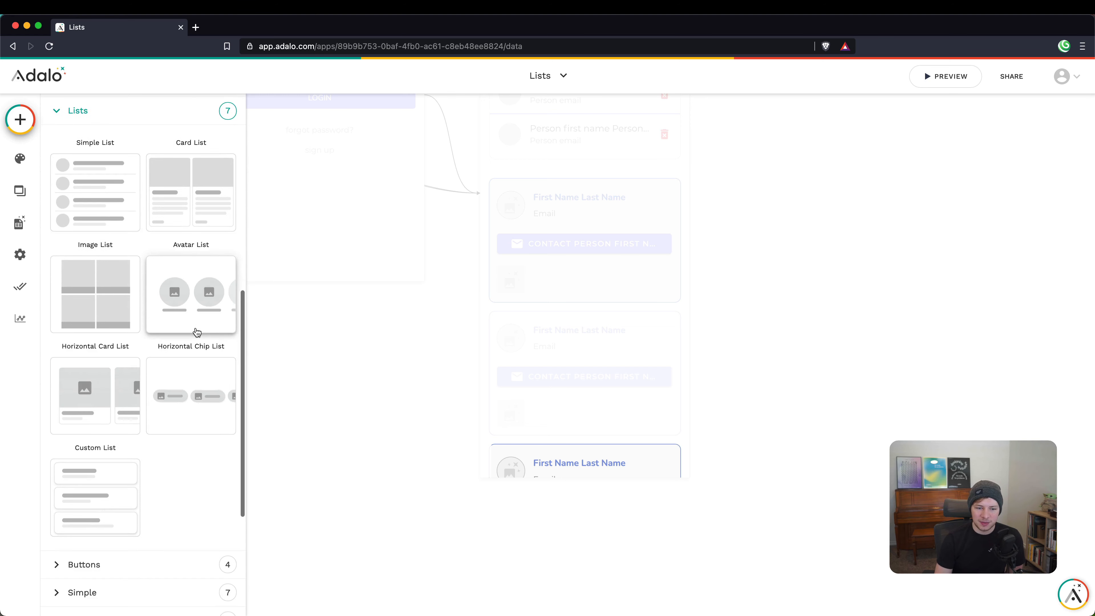
drag(187, 399, 592, 285)
Step: Delete the card's lower image and fit the chip list into its place, from the button's near edge to the card's far edge
click(509, 283)
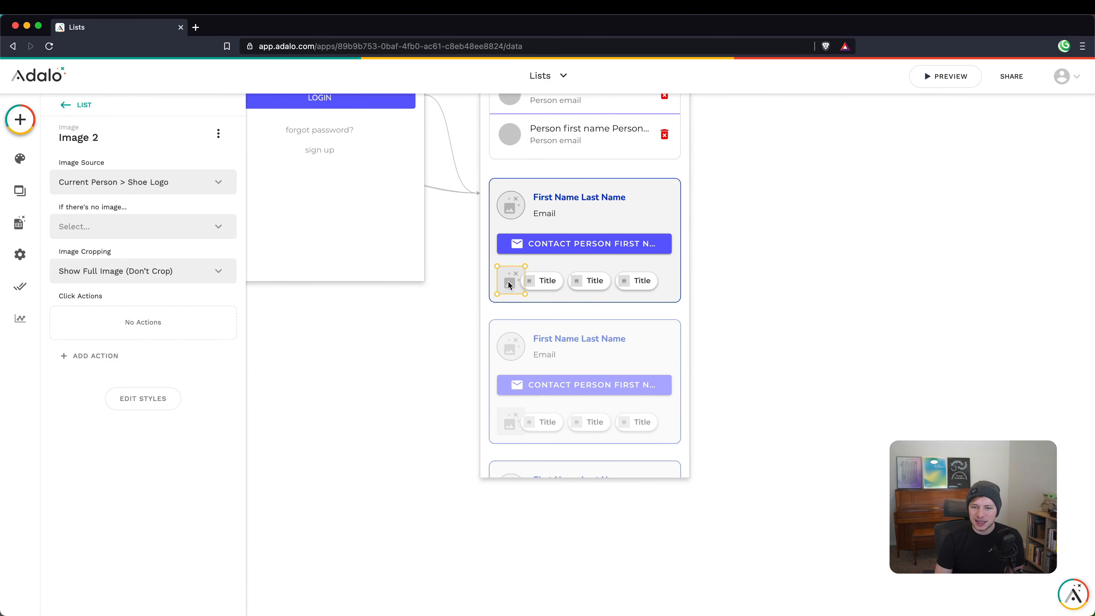
key(Delete)
double_click(560, 280)
drag(581, 278, 564, 278)
drag(710, 288, 685, 288)
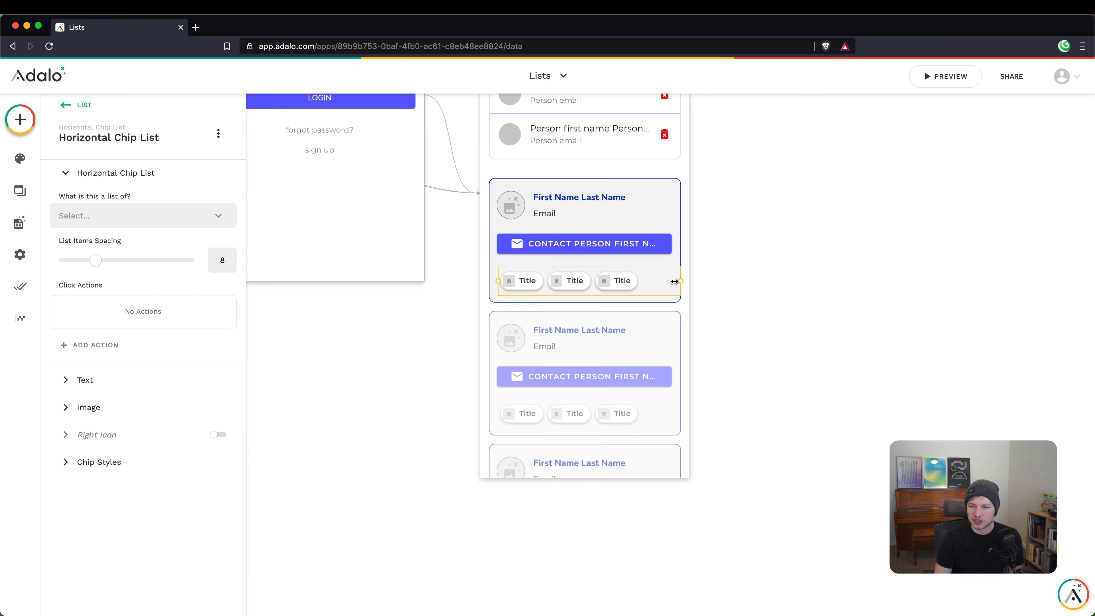
Step: Make the chip list a list of States, filtered to Current Person > States Visited
click(136, 220)
click(86, 287)
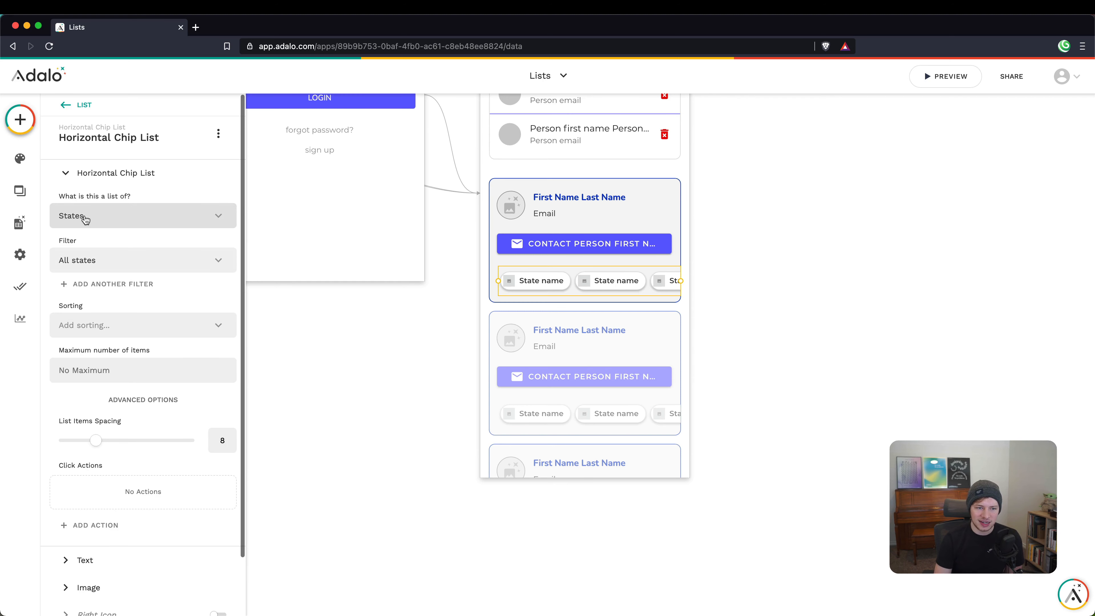
click(96, 264)
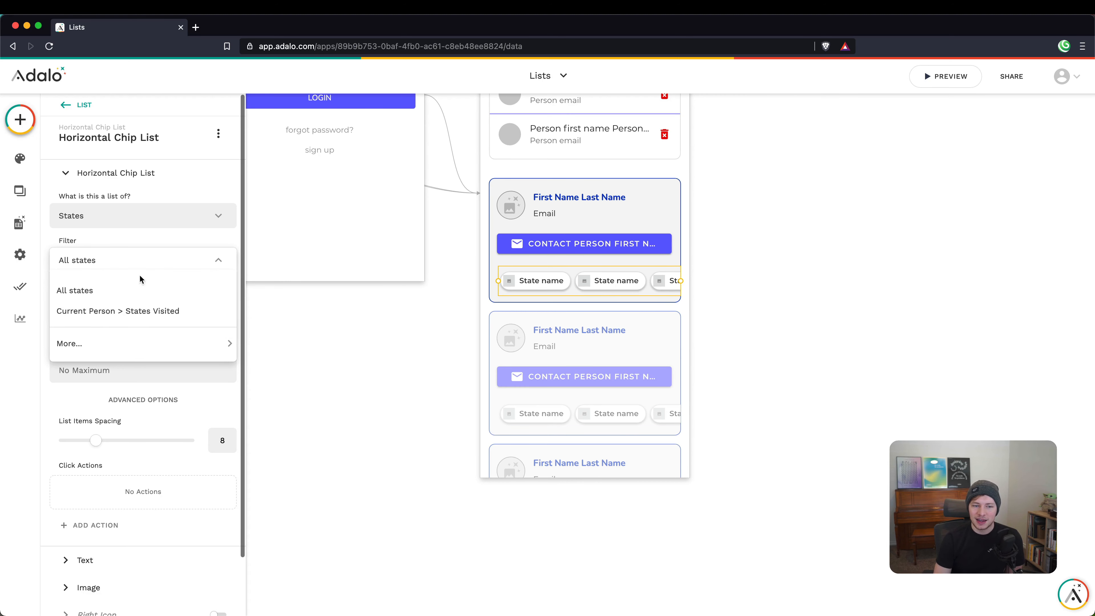
click(84, 312)
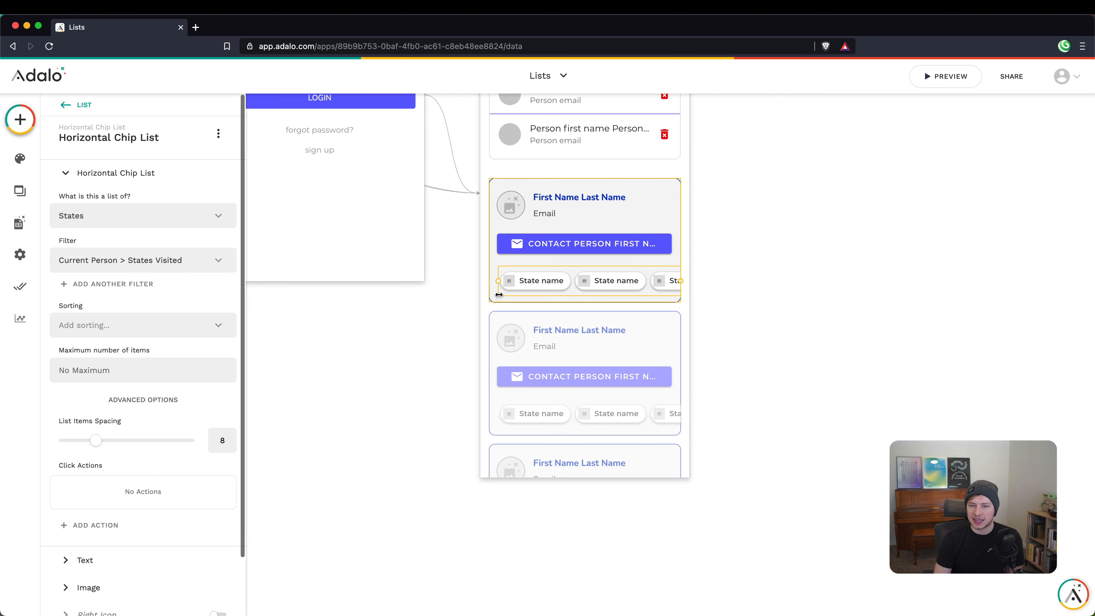
Step: Turn off the image on the chip list's chips
scroll(132, 359, down, 3)
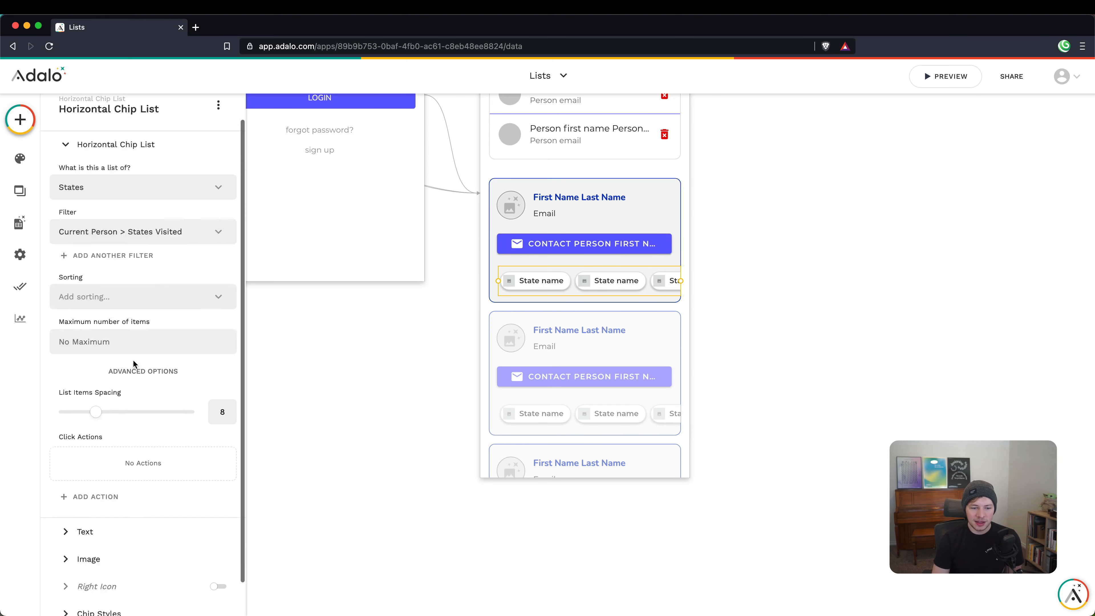
click(98, 524)
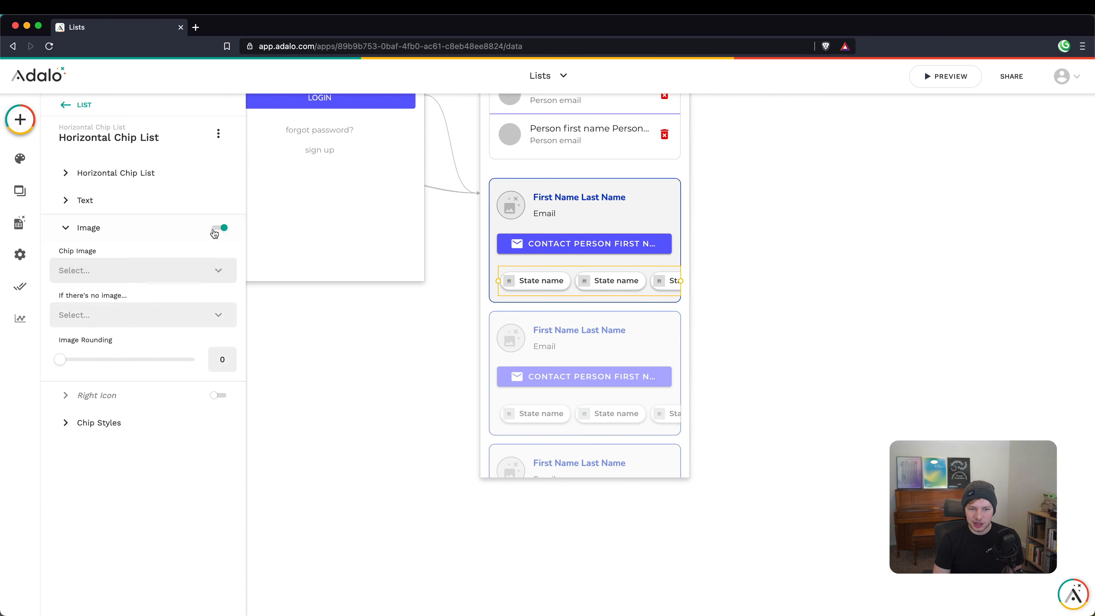
click(216, 228)
click(113, 228)
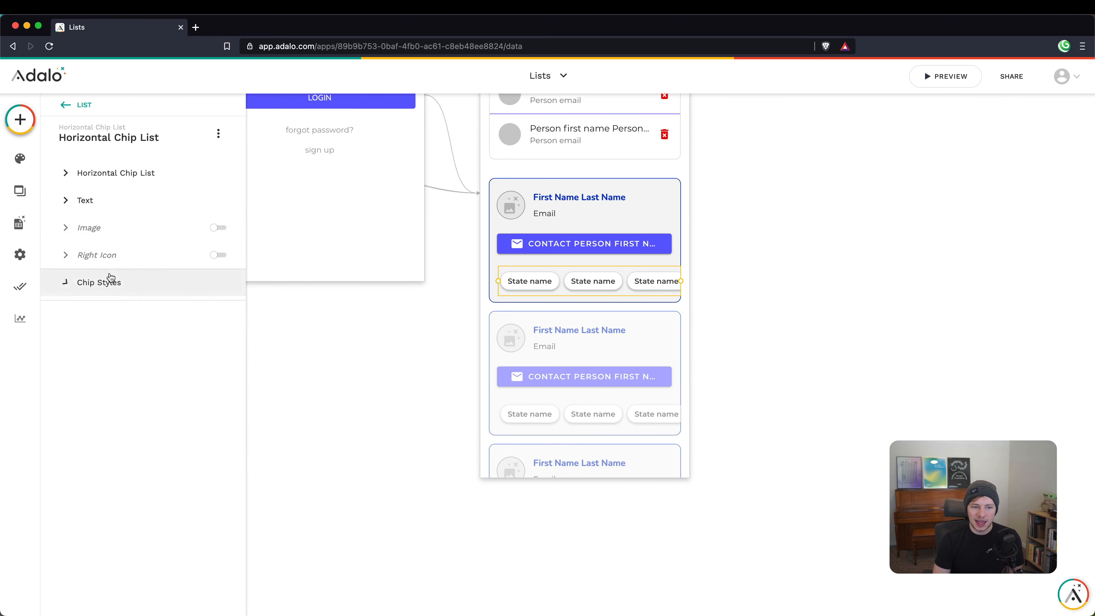
Step: Turn off the chips' shadow and set their border width to 2
click(111, 278)
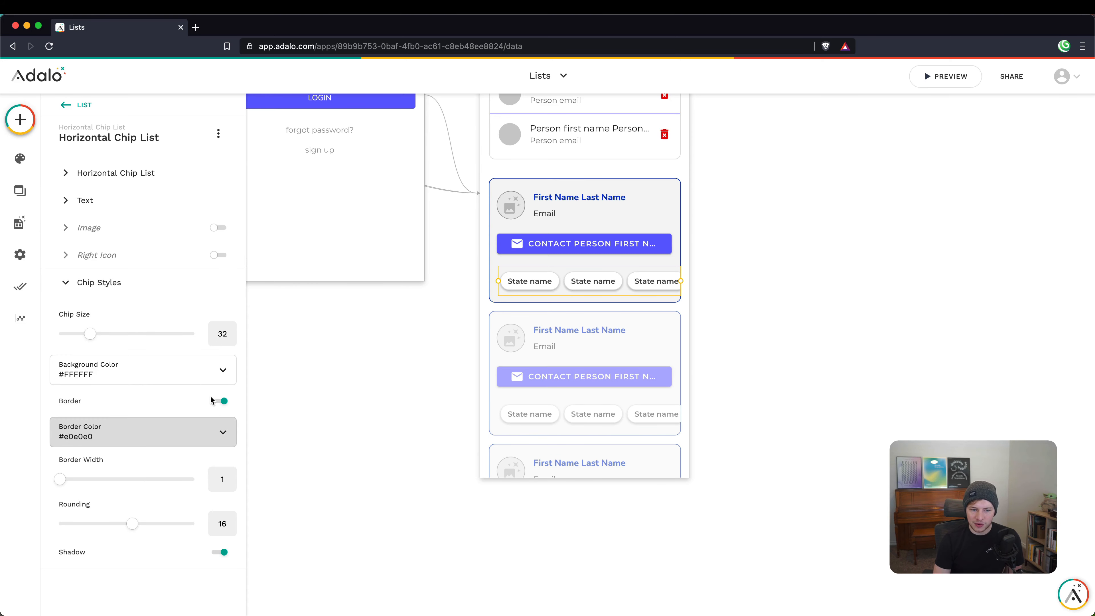
click(219, 552)
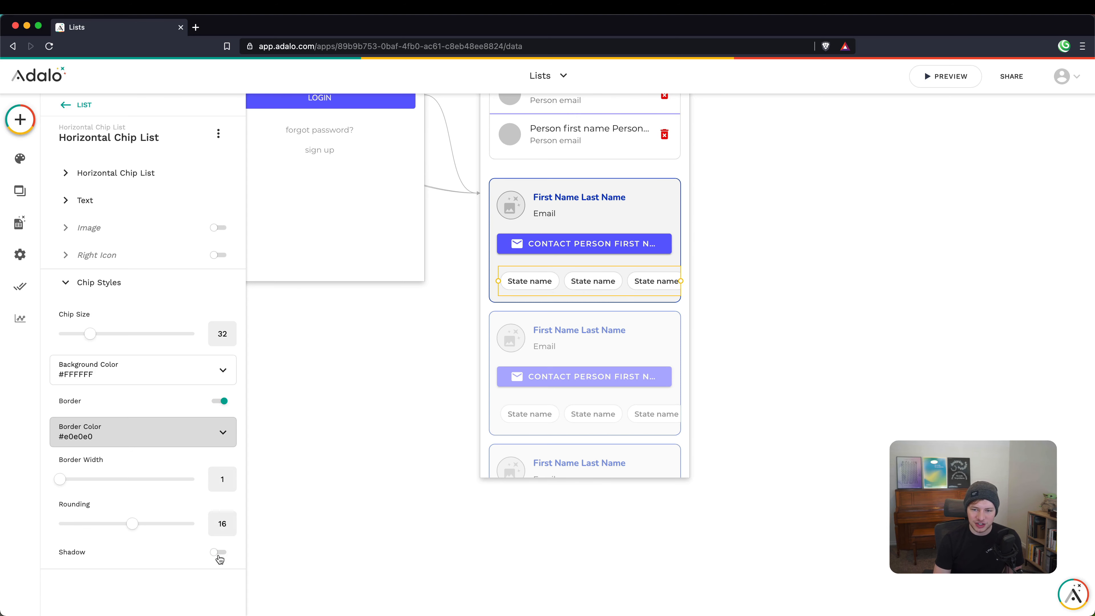
click(231, 475)
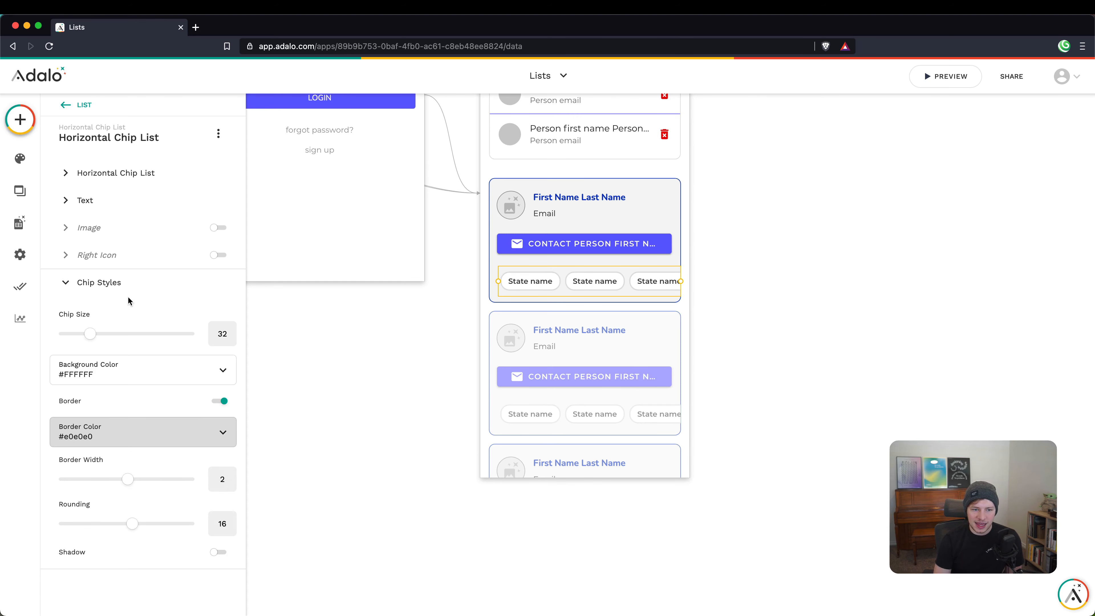
click(125, 282)
Step: Set the chips' title text to the heading font, Nunito, and colour it dark blue
click(104, 200)
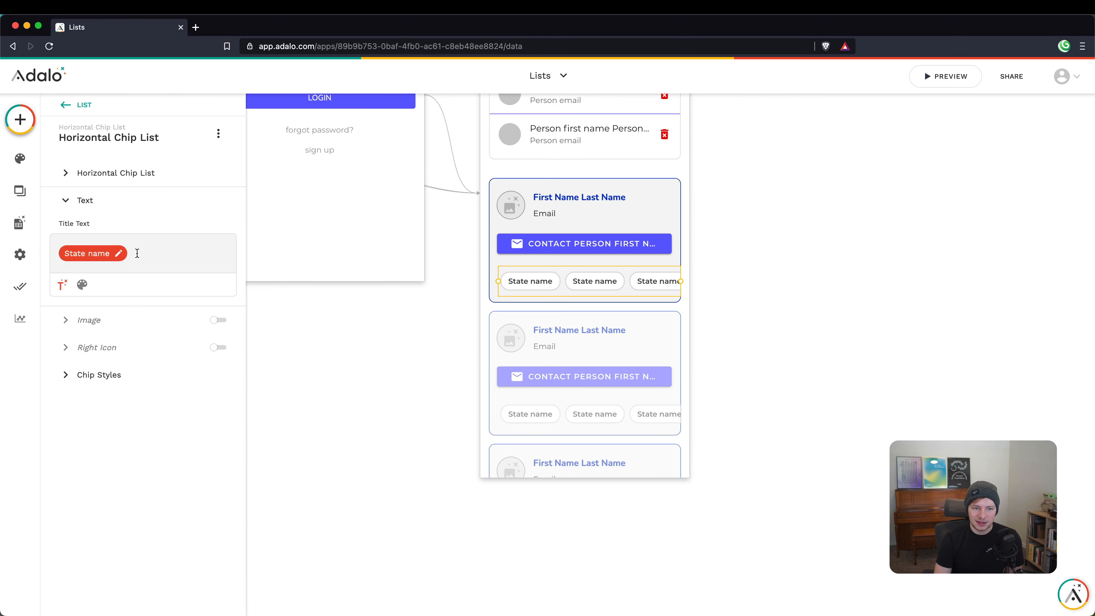
click(105, 255)
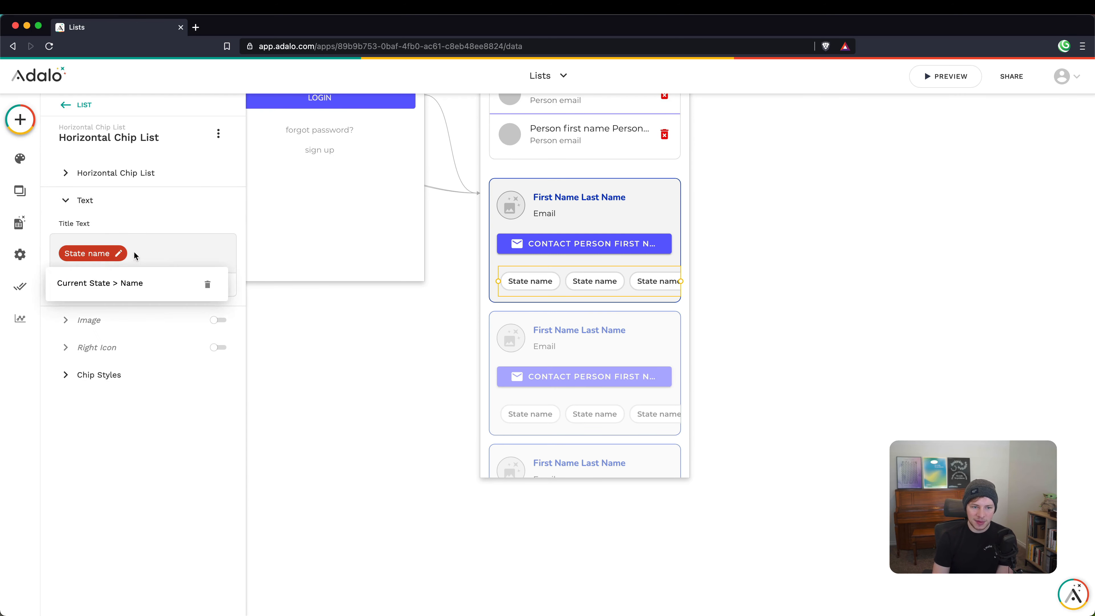
click(138, 254)
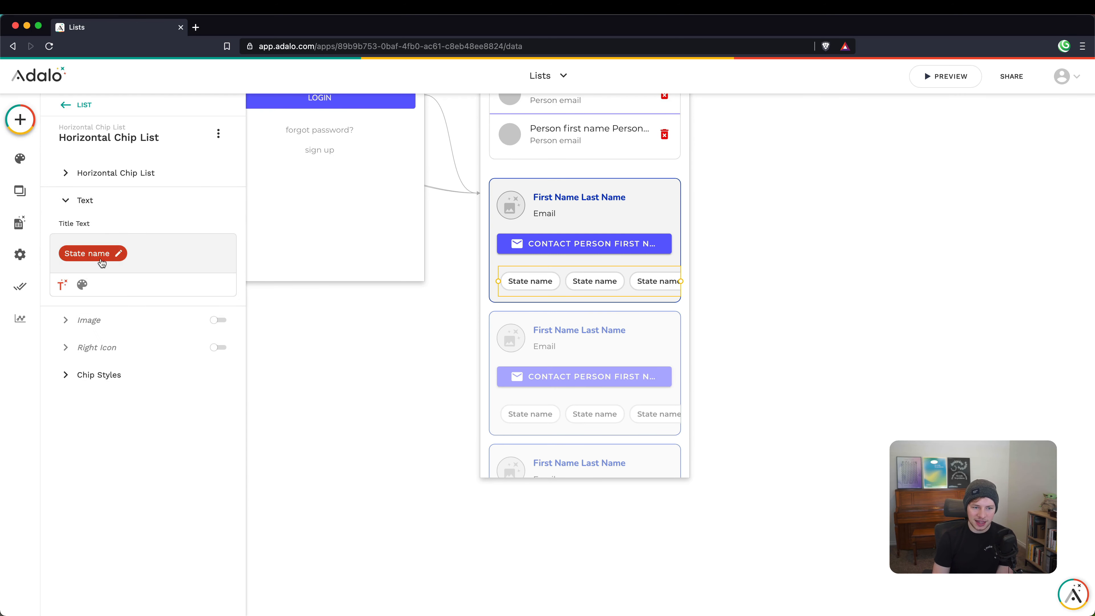
click(79, 283)
click(115, 285)
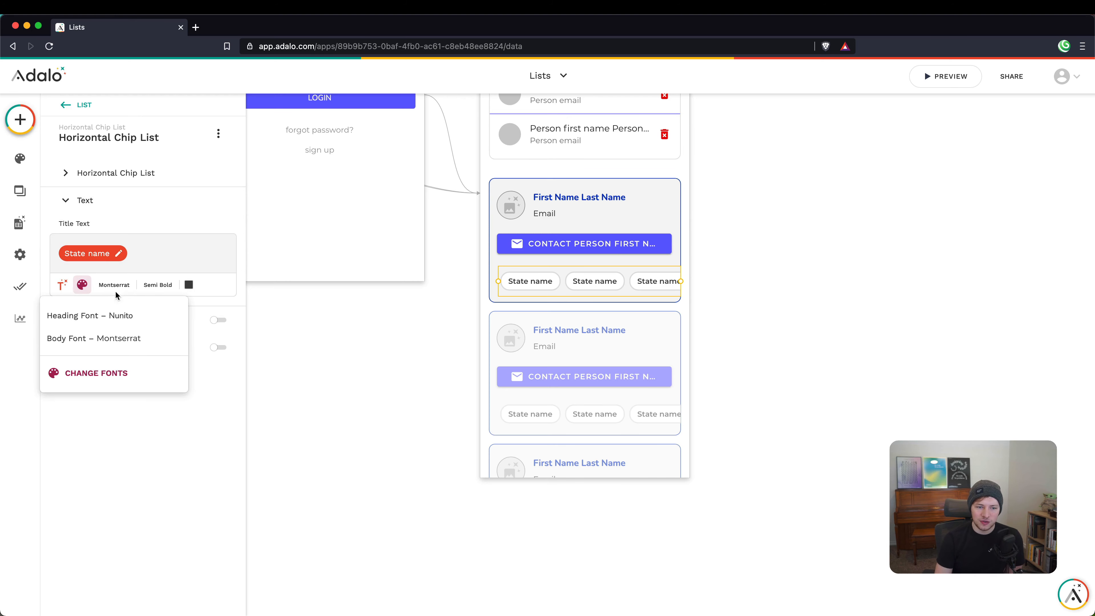
click(118, 314)
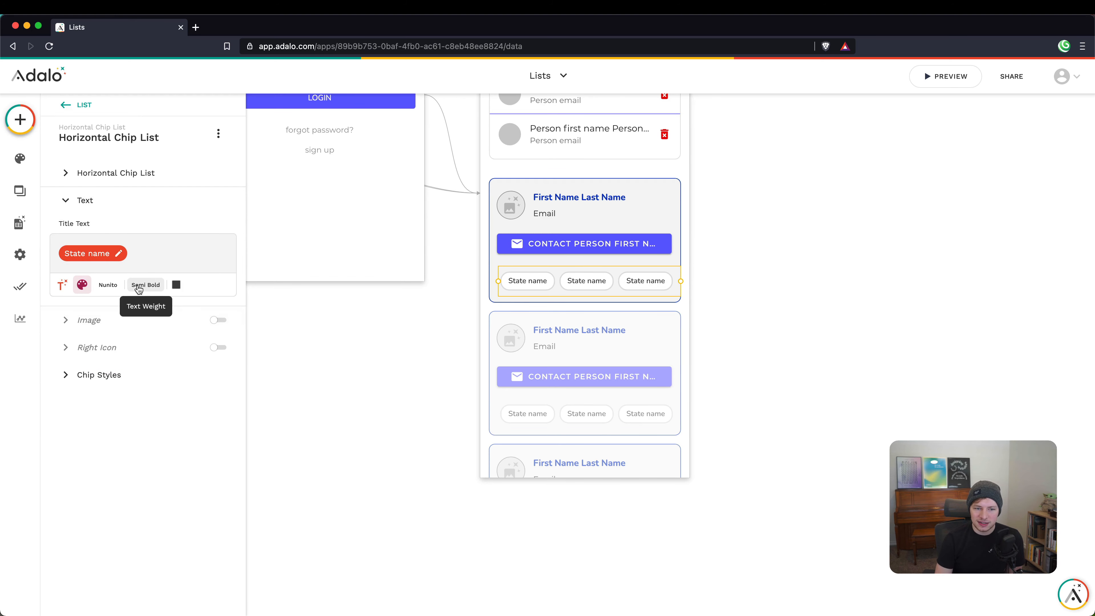
click(176, 285)
click(138, 458)
click(168, 524)
click(359, 418)
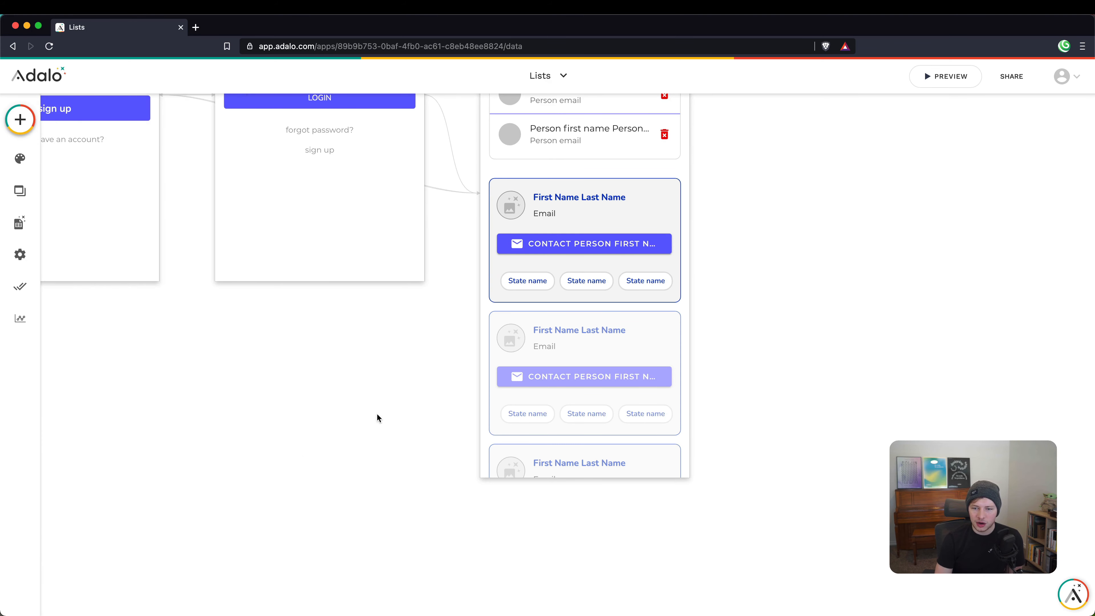
Step: Review the nested chip list's filter, sorting, spacing and click action options
scroll(613, 365, up, 3)
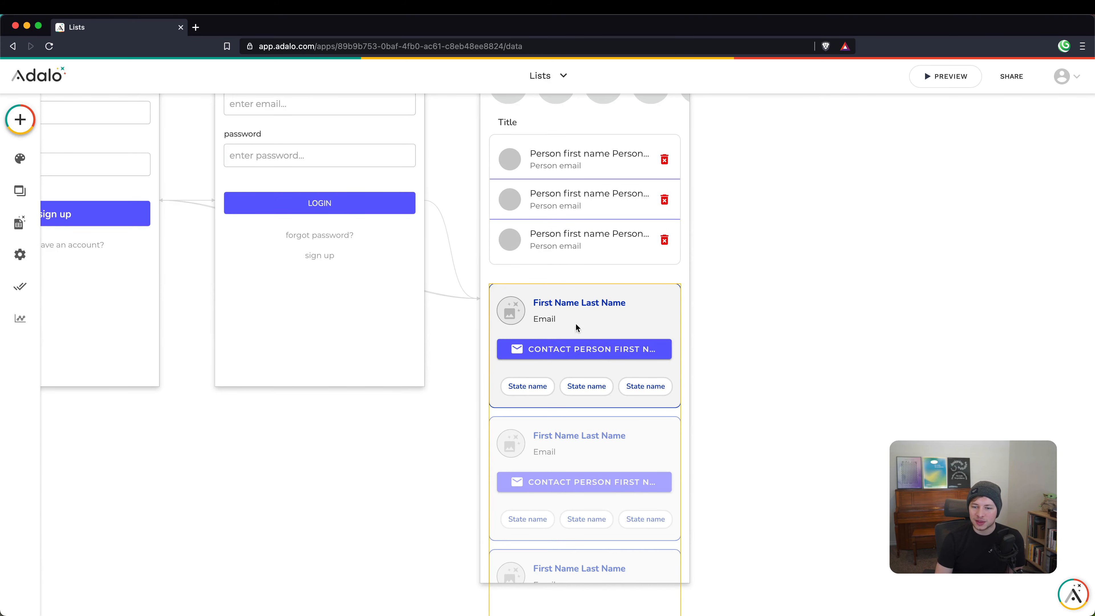
click(568, 386)
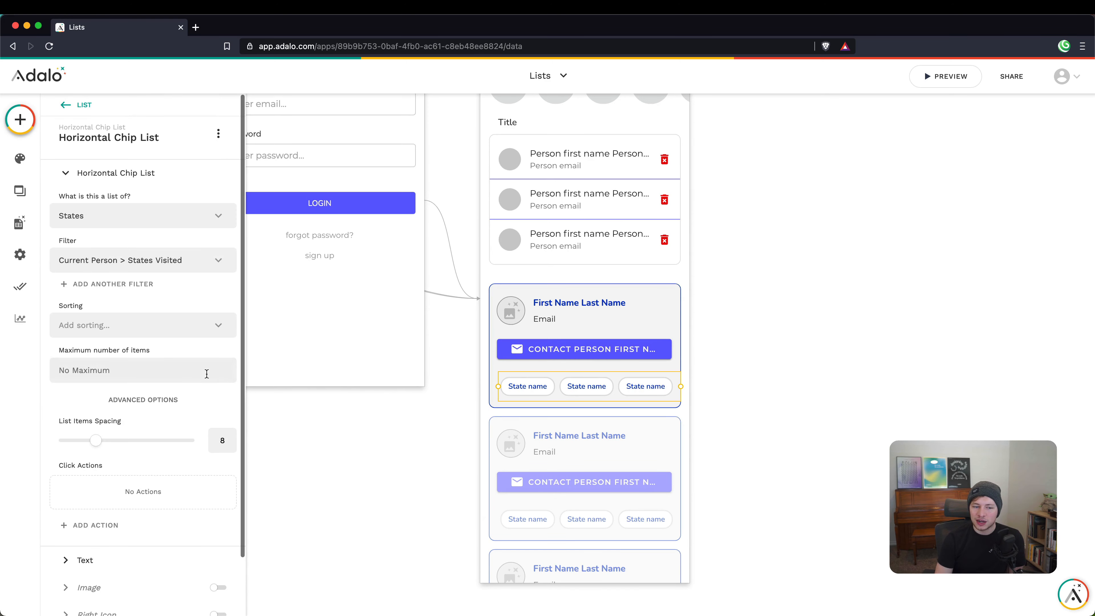
scroll(140, 405, down, 2)
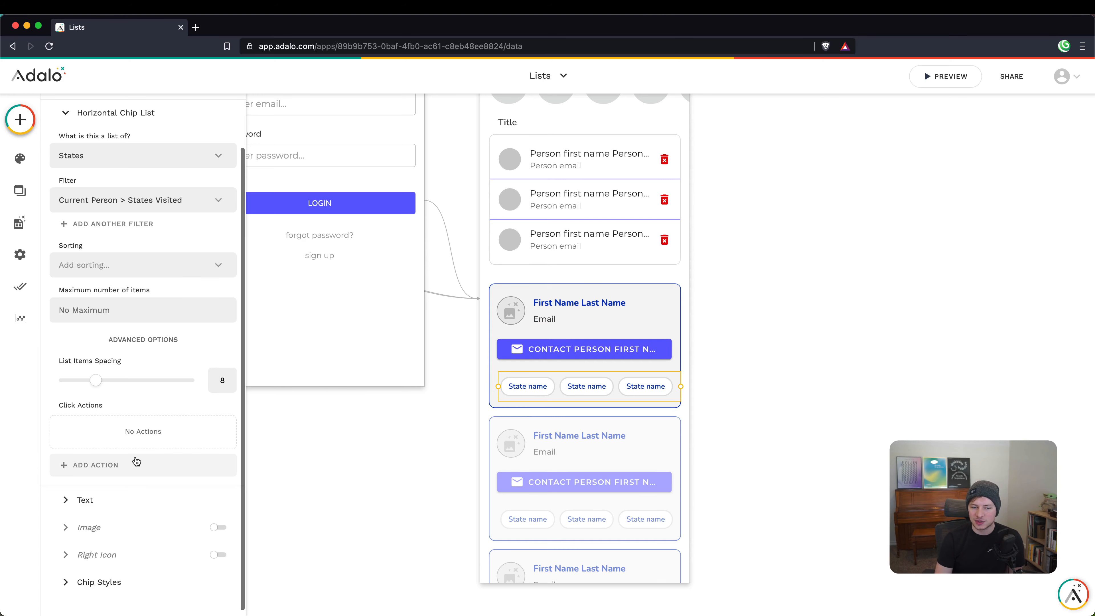
click(625, 409)
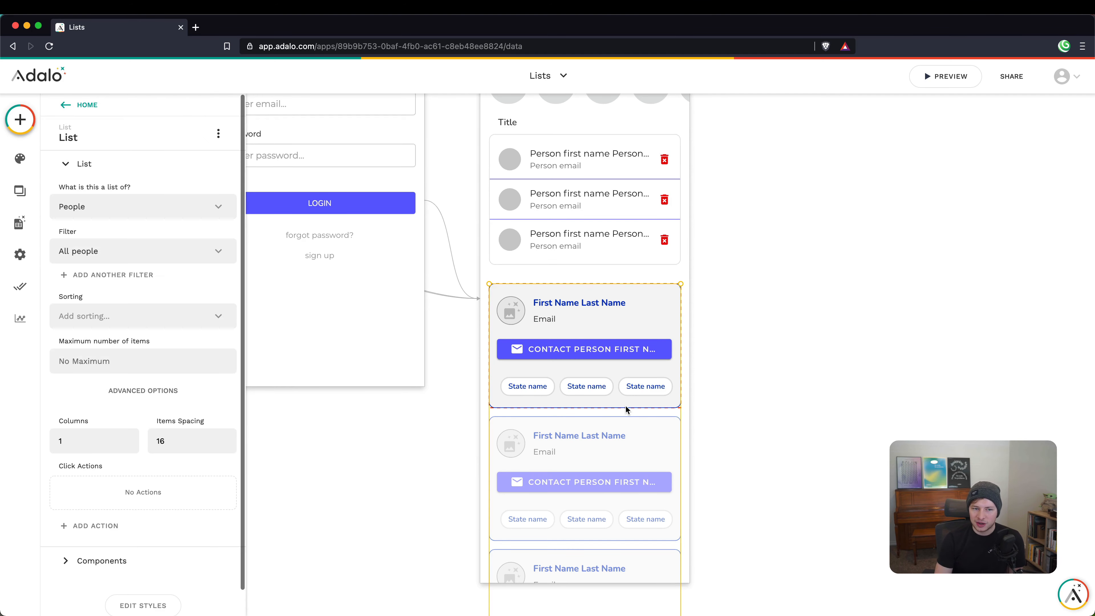
click(714, 394)
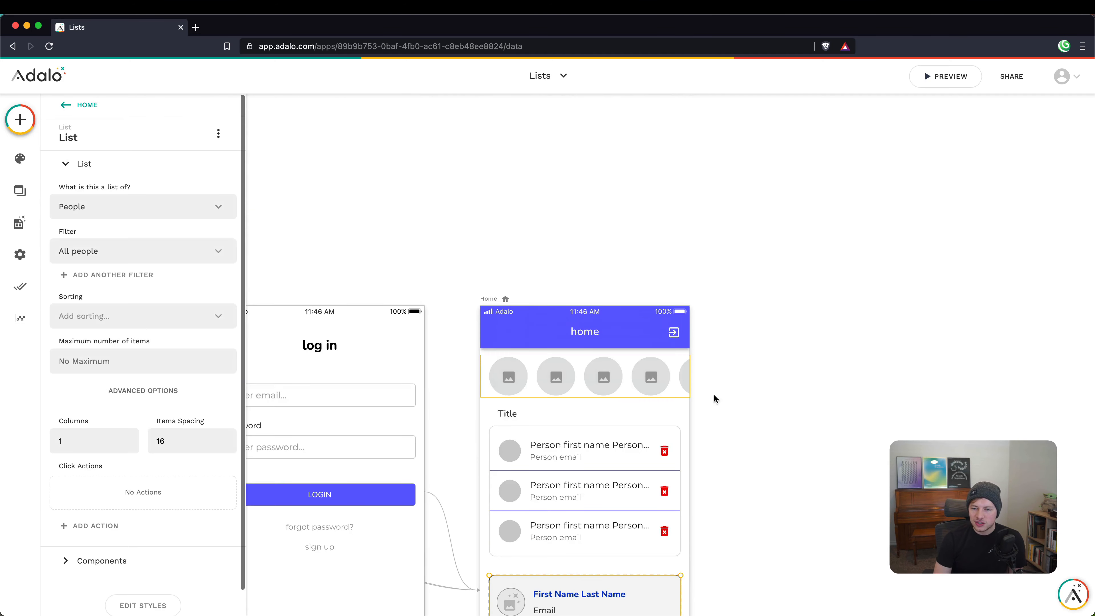
Step: Preview the app and check the visited-state chips on the person cards down to the end of the list
click(949, 80)
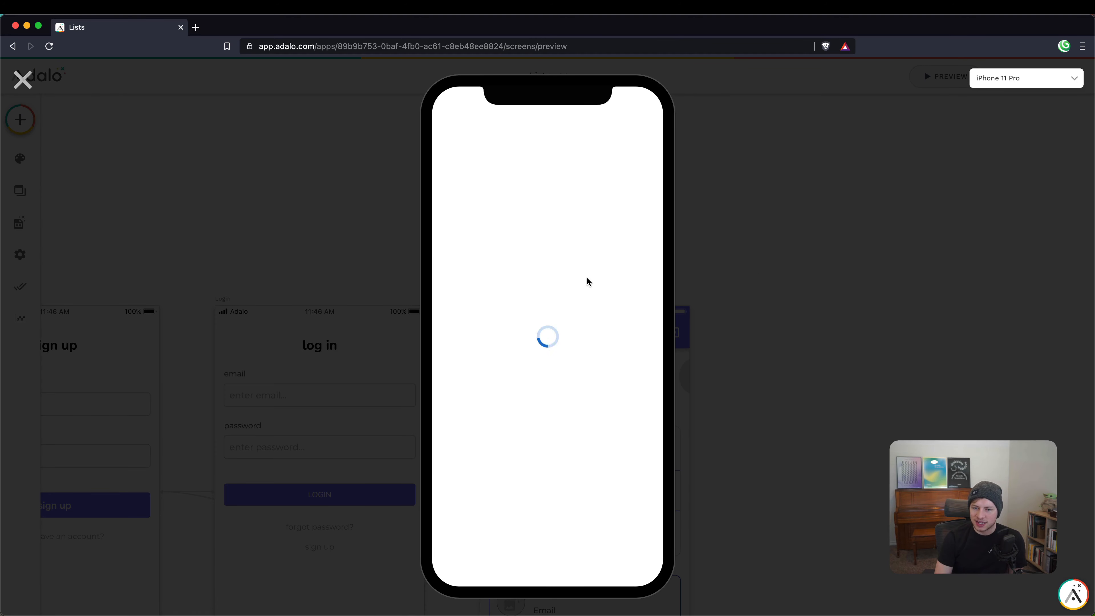
scroll(594, 281, down, 8)
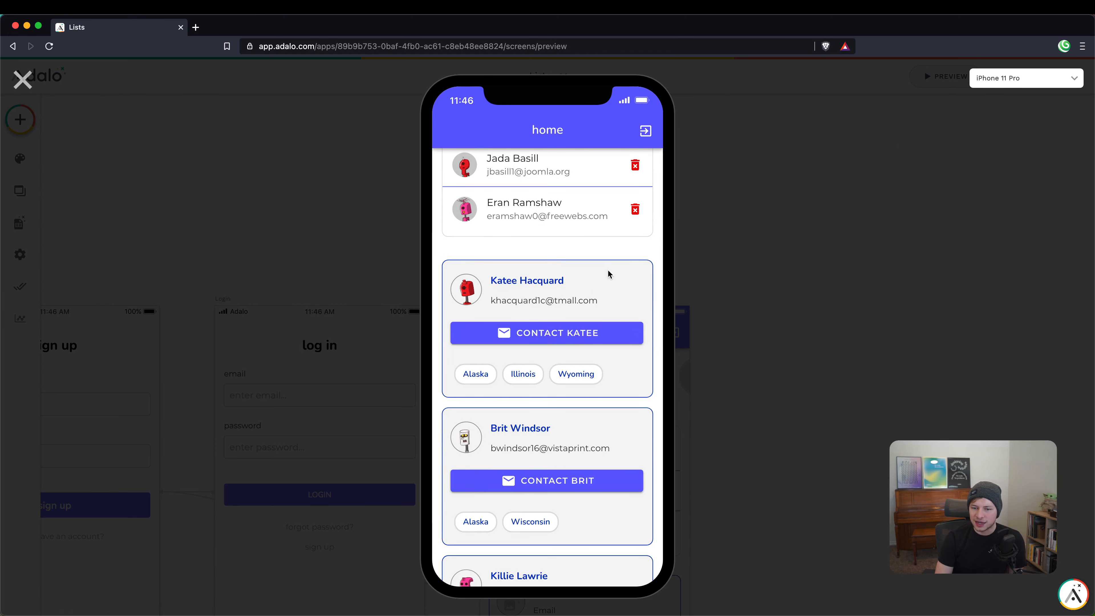
scroll(637, 327, down, 2)
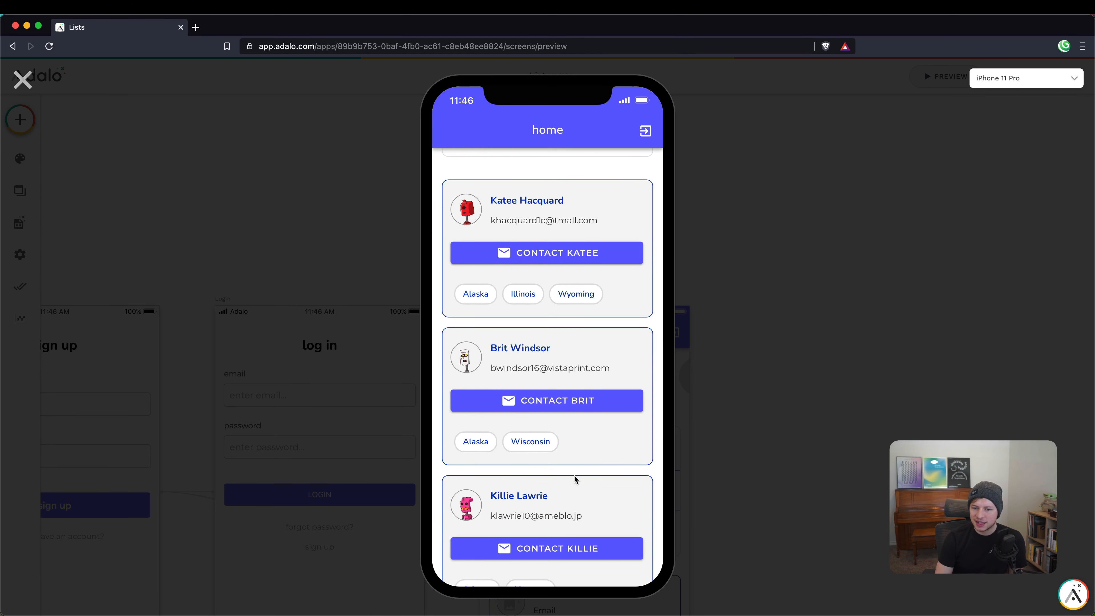
scroll(605, 453, down, 7)
scroll(606, 438, down, 14)
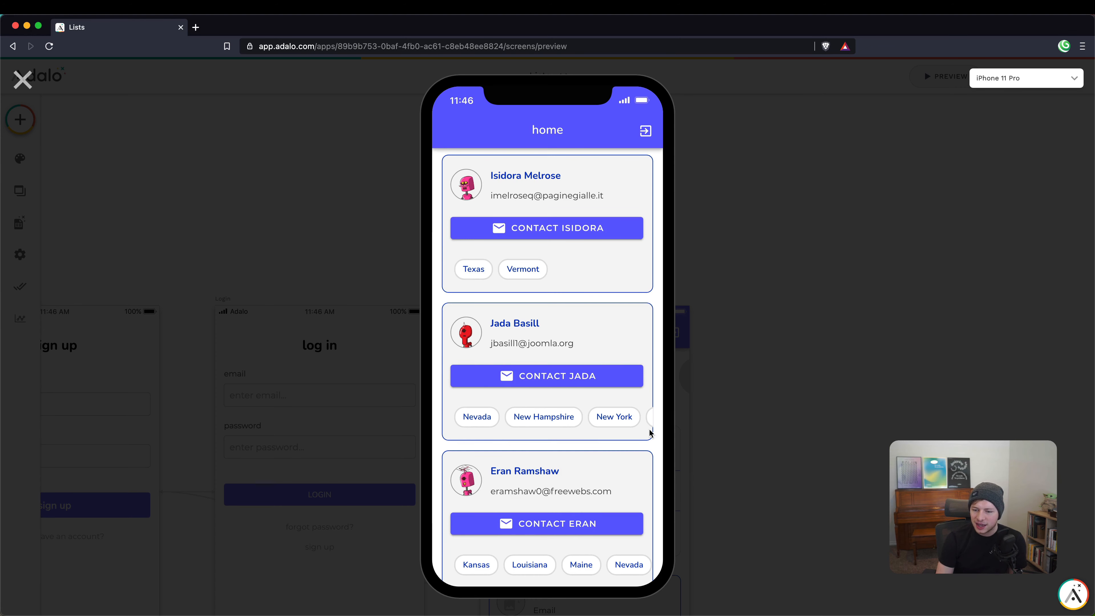
scroll(651, 432, down, 2)
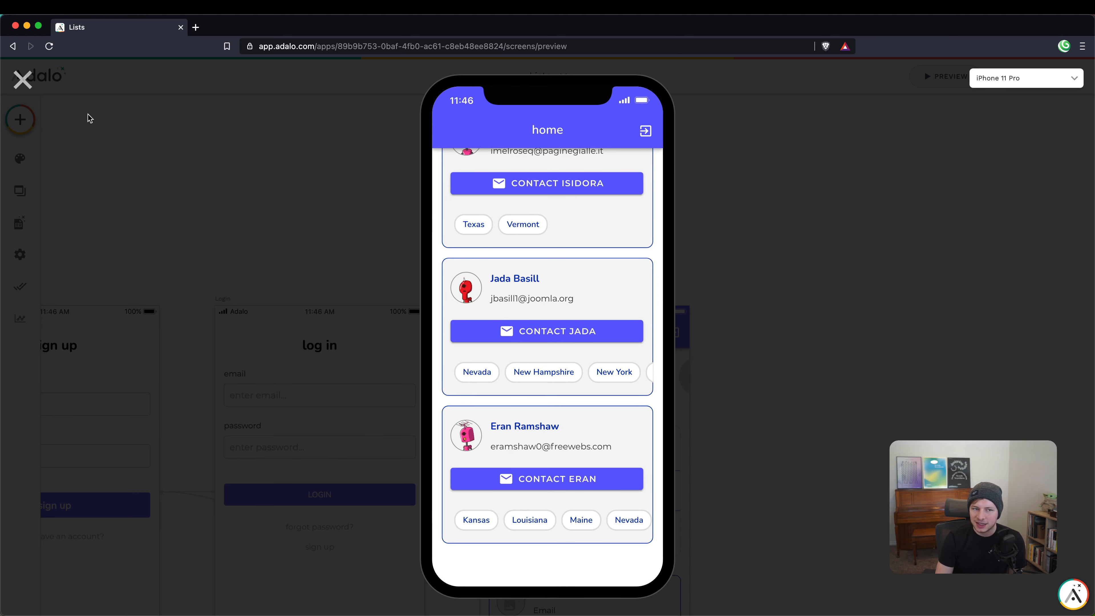
click(23, 79)
Step: Narrow the chip list so its right edge sits just inside the card's border
scroll(642, 386, down, 8)
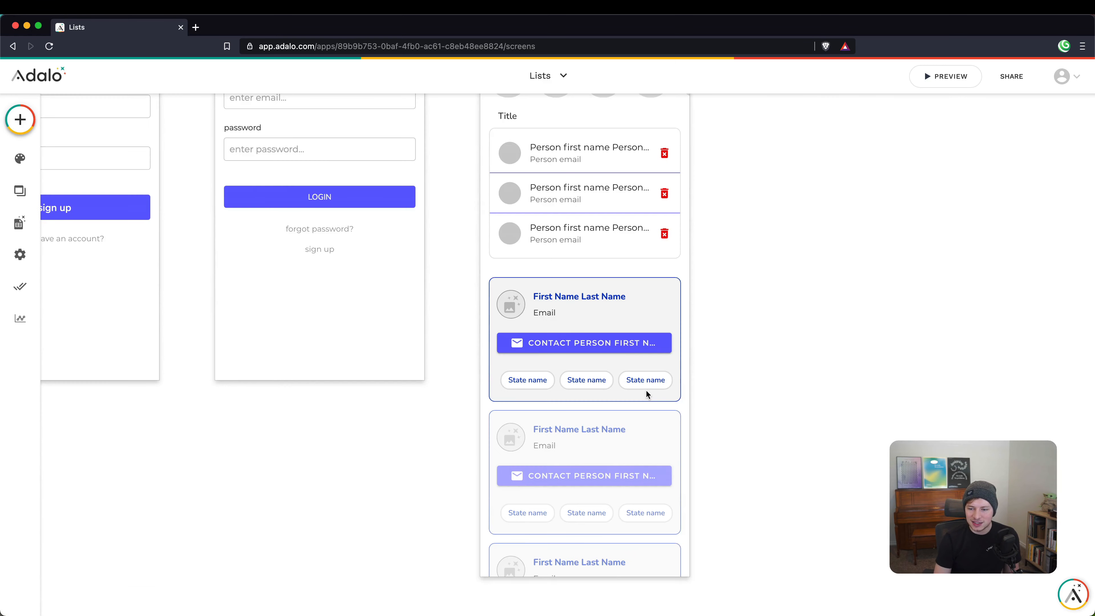
click(639, 382)
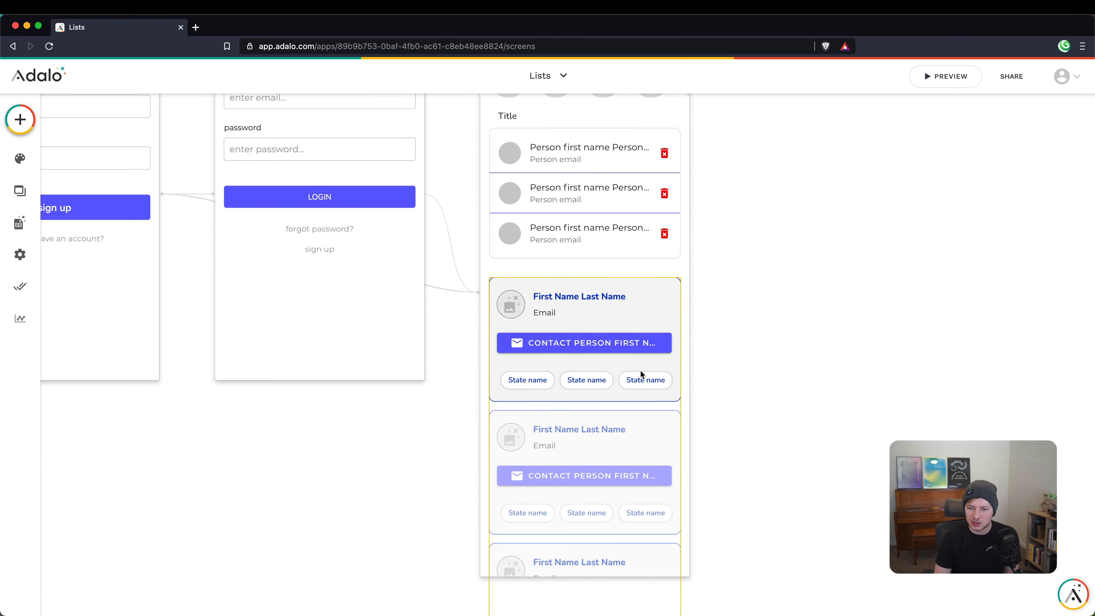
scroll(640, 370, right, 1)
scroll(641, 374, up, 15)
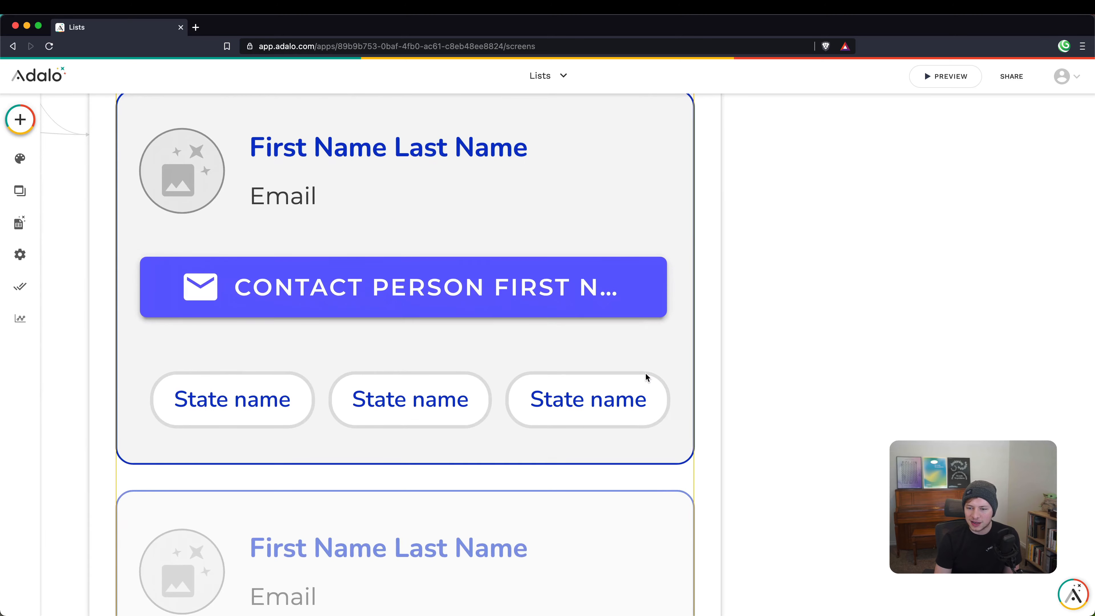
scroll(647, 377, up, 3)
scroll(648, 382, down, 3)
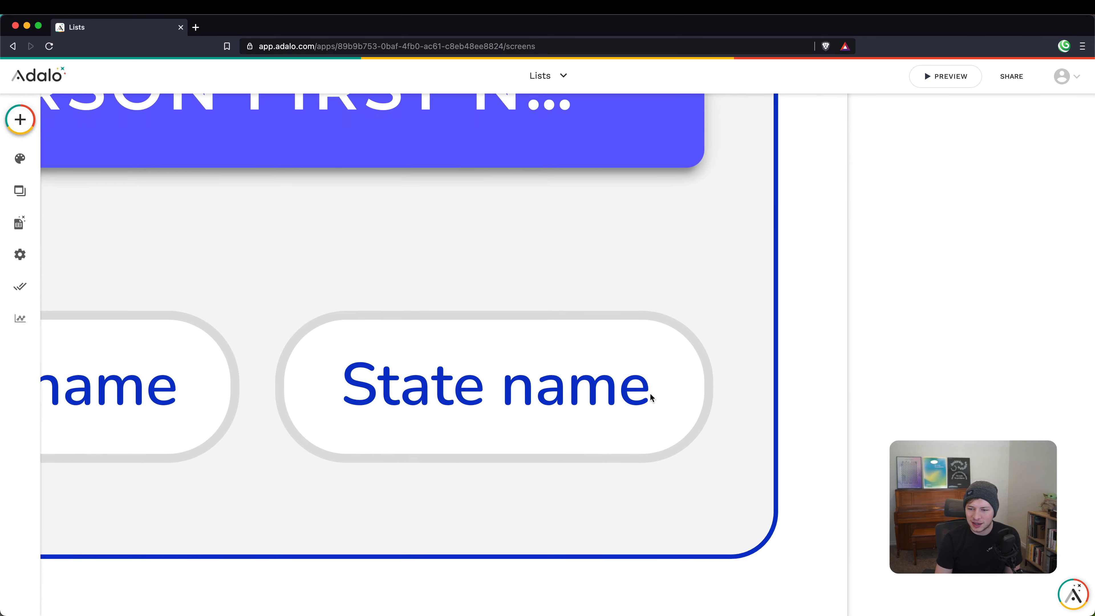
click(552, 330)
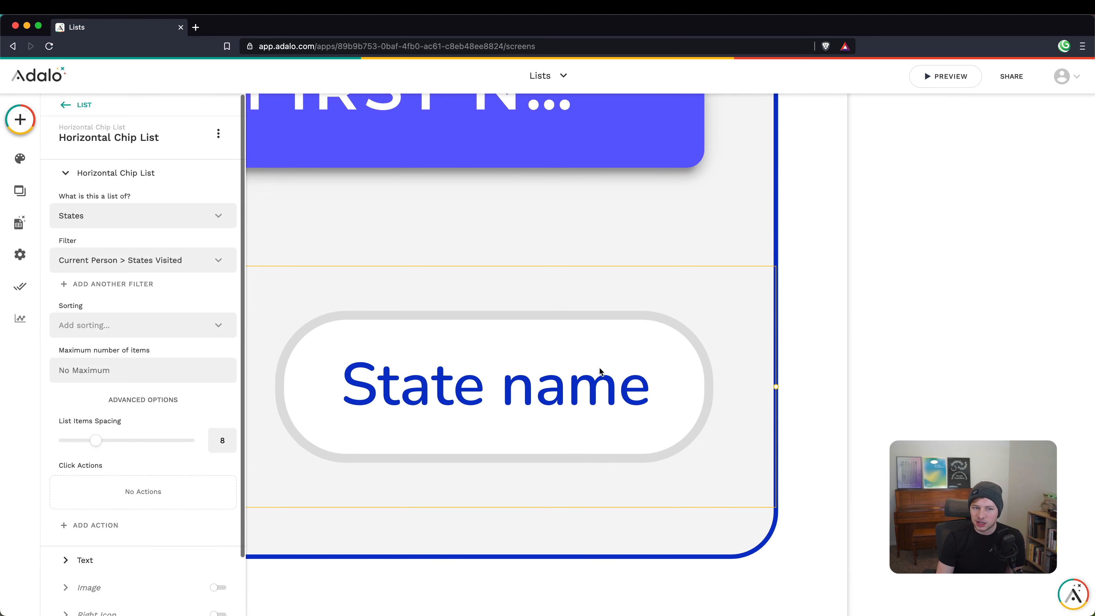
drag(779, 387, 778, 386)
scroll(776, 381, up, 5)
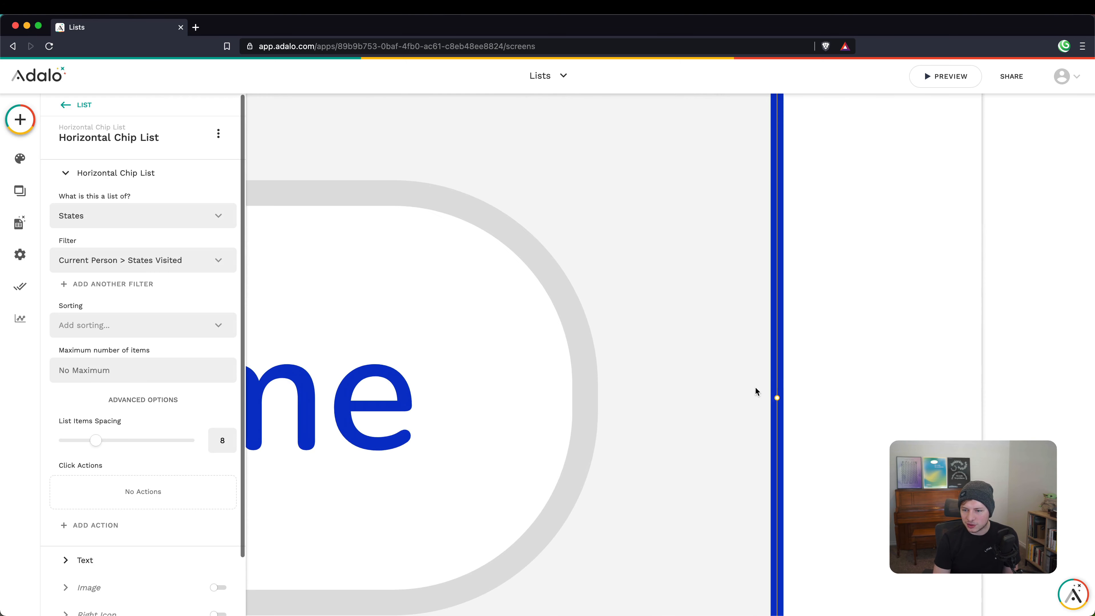
scroll(776, 401, up, 4)
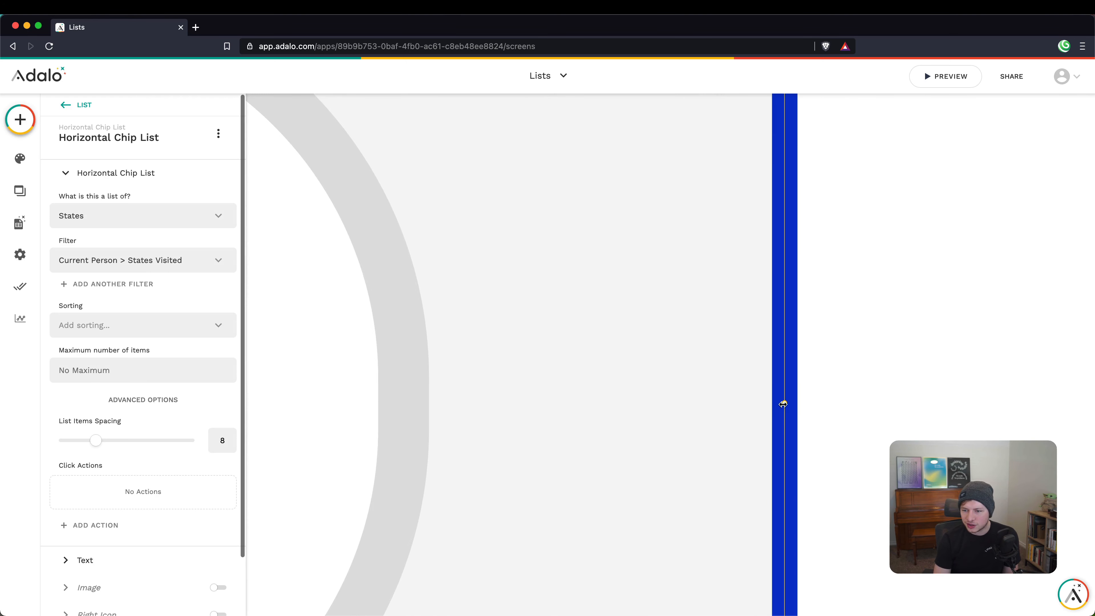
drag(771, 408, 768, 409)
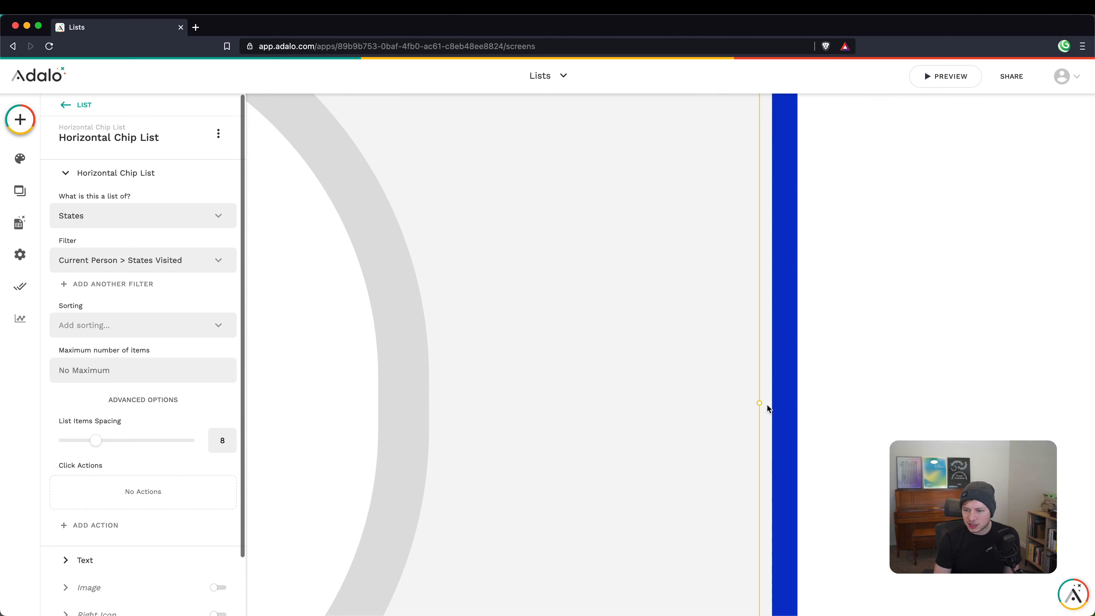
click(847, 409)
scroll(758, 387, down, 6)
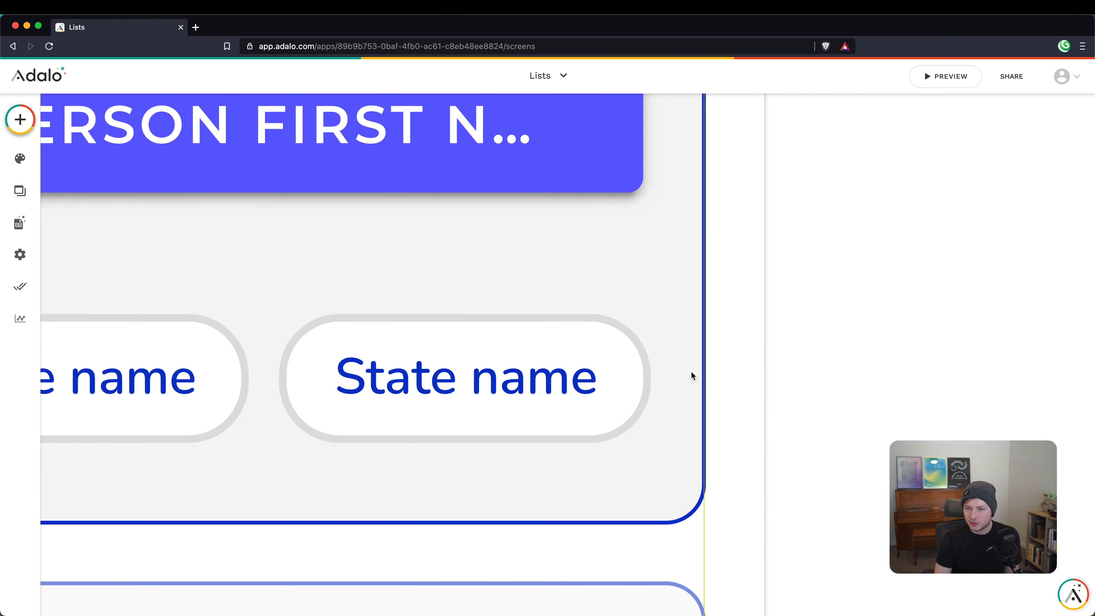
scroll(690, 371, down, 3)
Step: Preview the app and swipe through a card's state chips to check how they are cut off at the card's edges
click(949, 75)
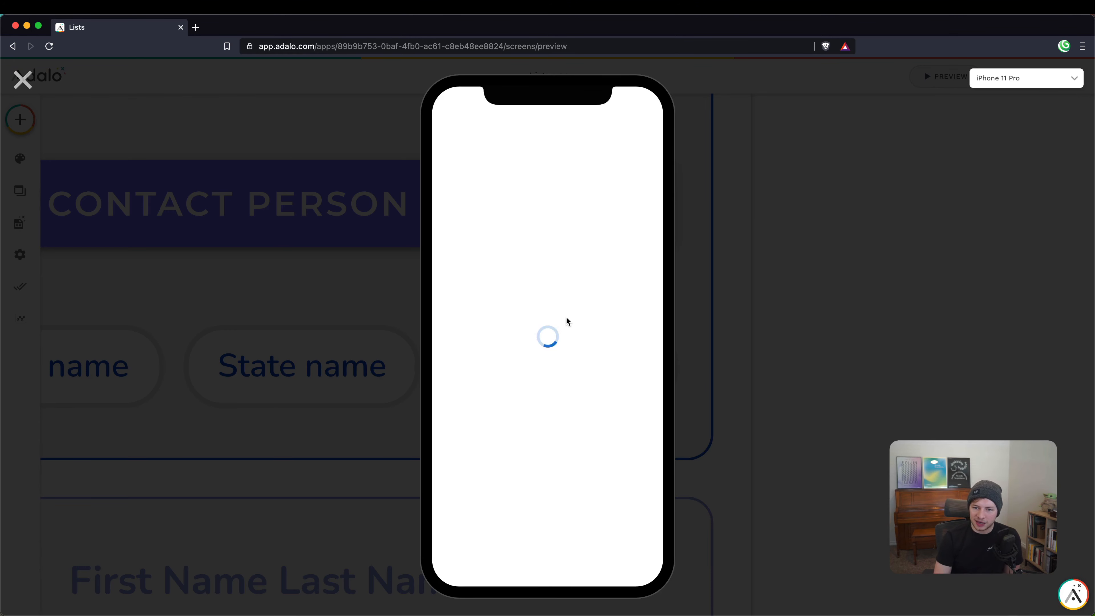
scroll(587, 326, down, 10)
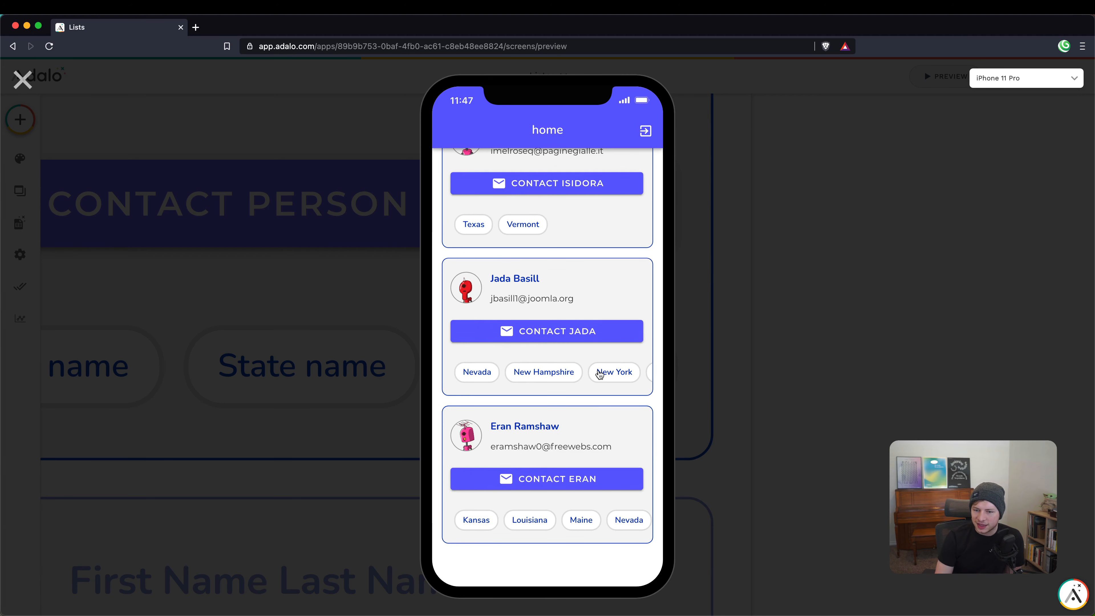
scroll(542, 247, up, 4)
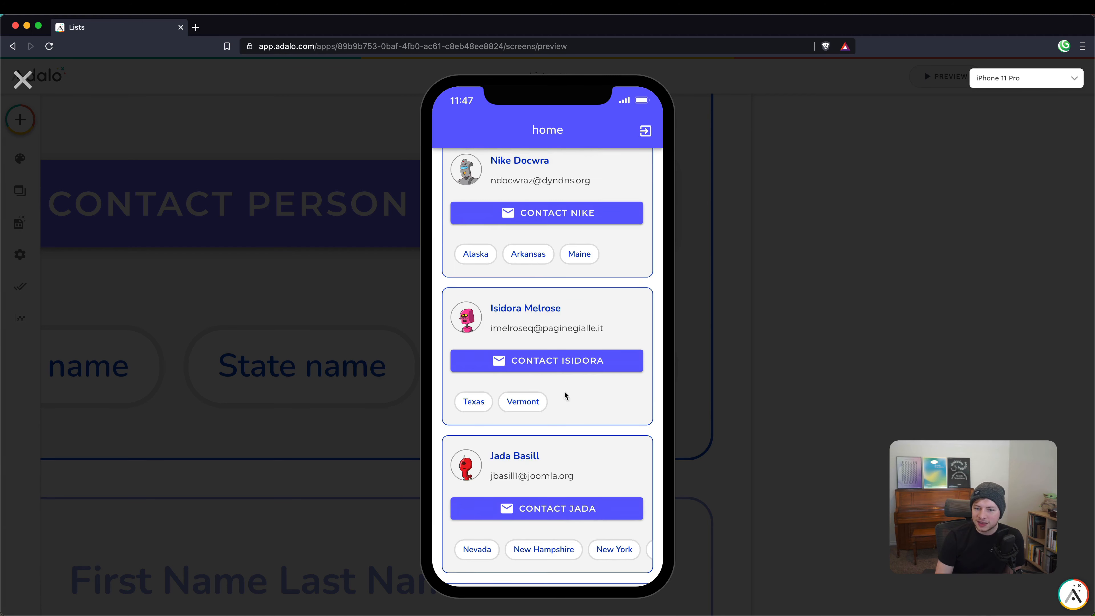
scroll(560, 381, down, 4)
drag(563, 379, 506, 372)
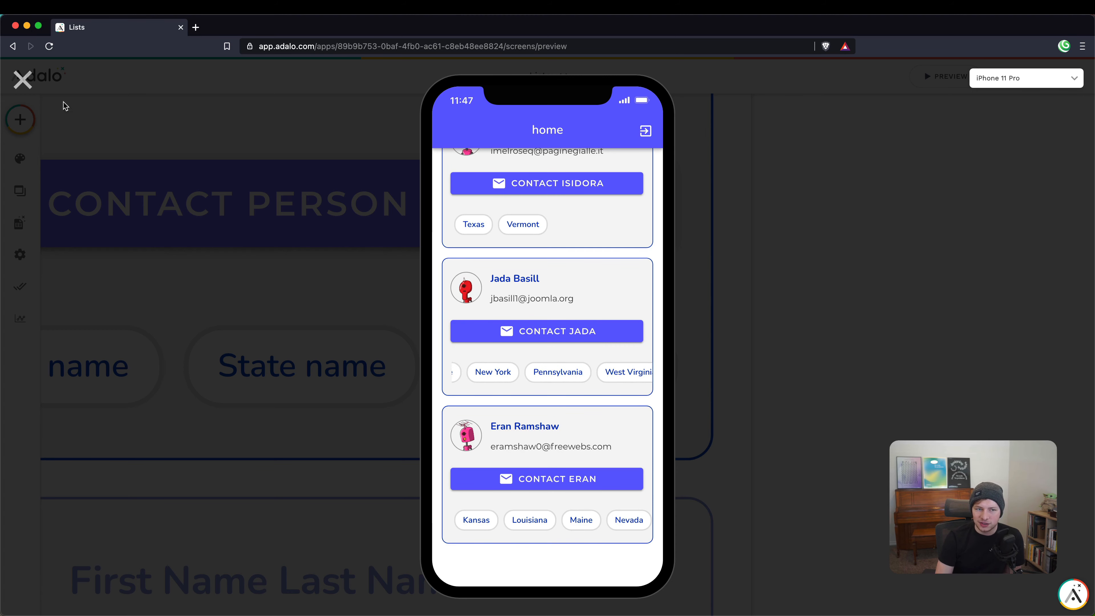
click(22, 80)
Step: Extend the chip list's left edge out to the inside of the card's border
scroll(410, 325, up, 6)
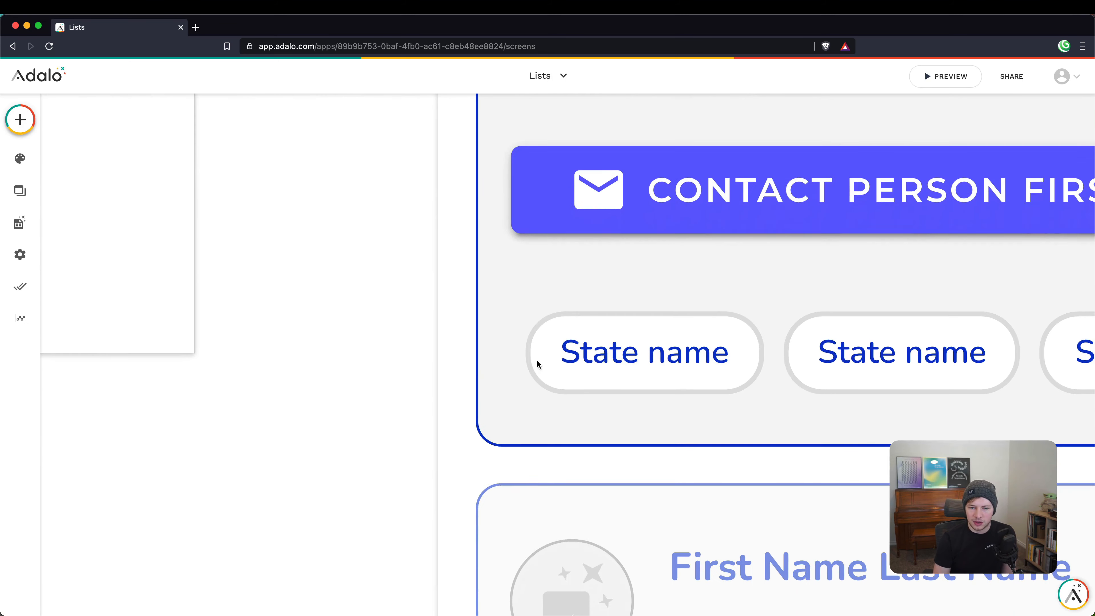
click(538, 364)
click(557, 352)
drag(518, 356, 482, 355)
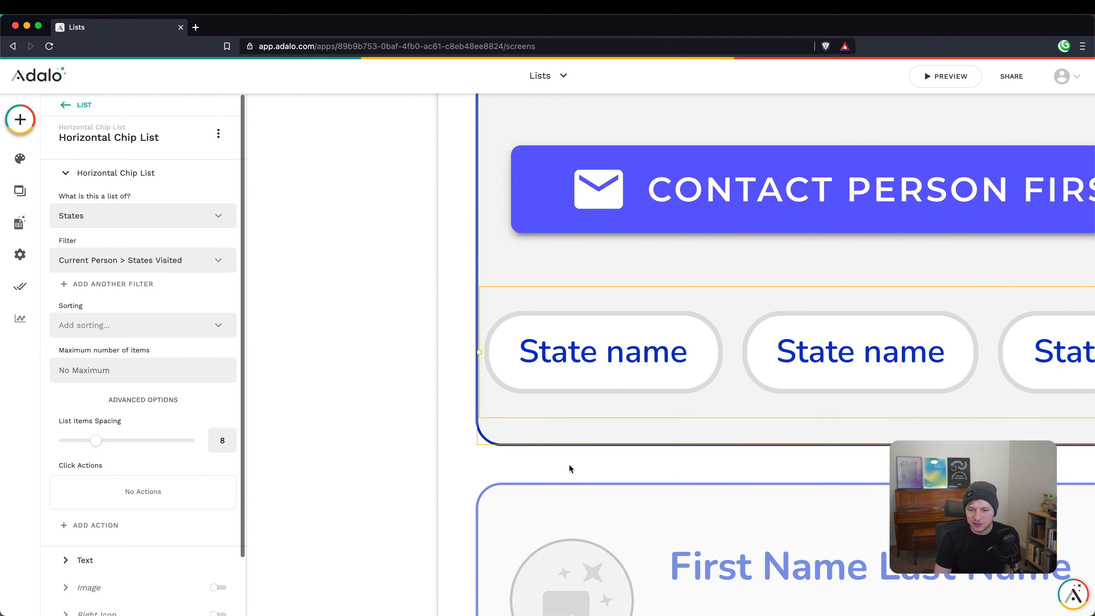
click(738, 350)
Step: Preview the widened chip list by swiping a card's state chips sideways, and return to the screen editor
click(925, 76)
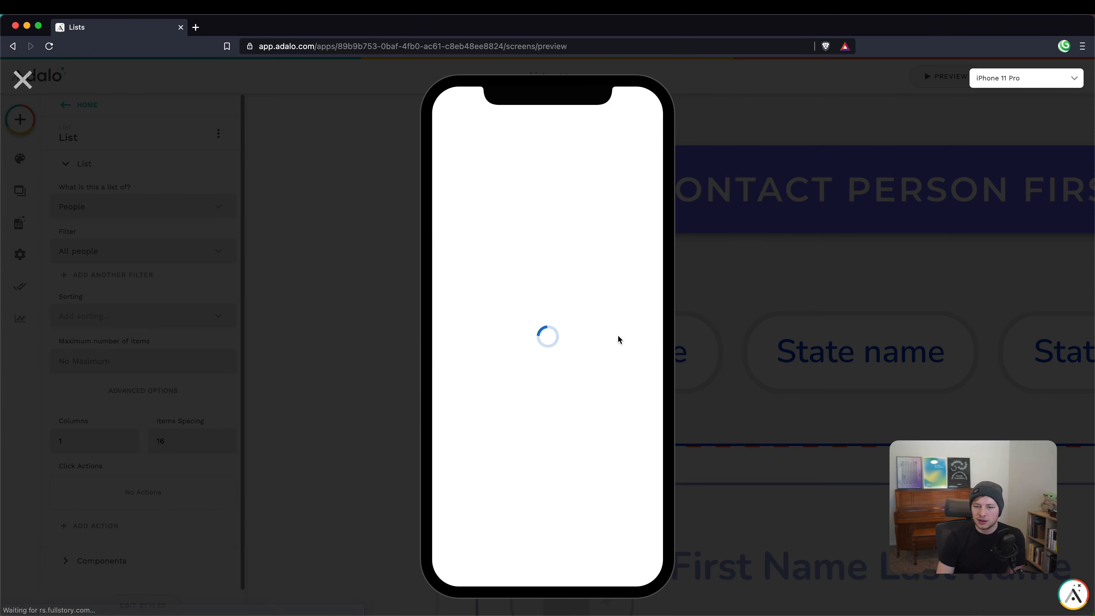
scroll(603, 339, down, 10)
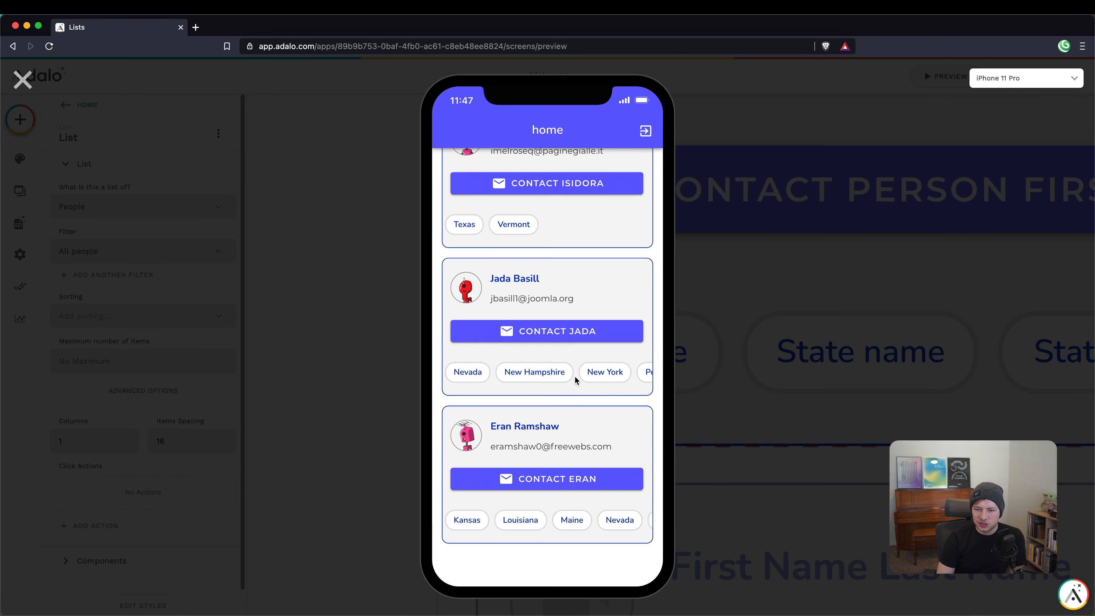
drag(577, 374, 650, 380)
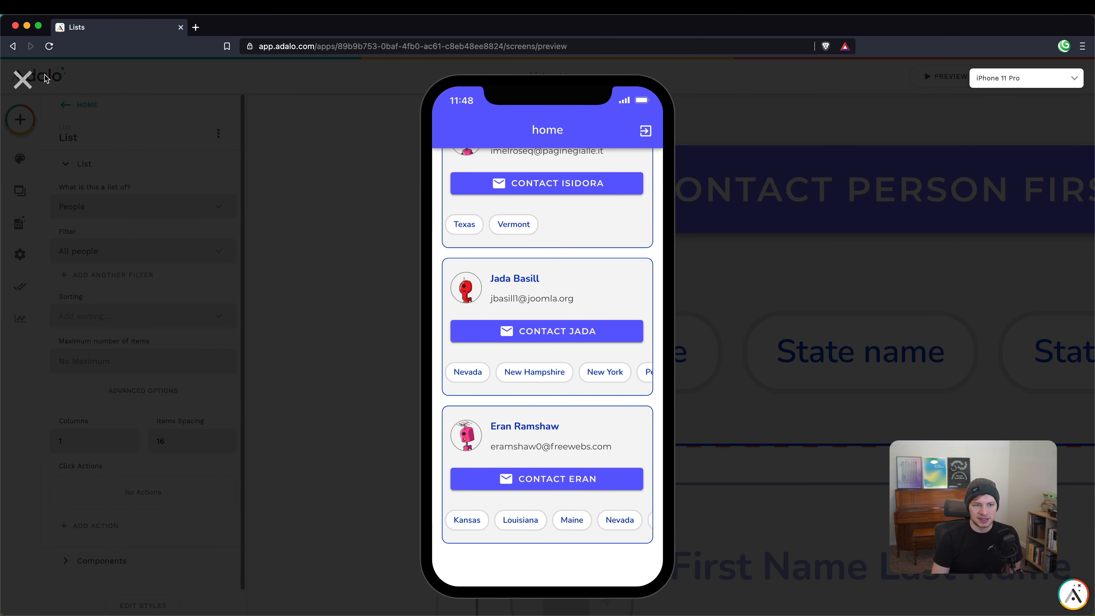
click(22, 80)
click(419, 226)
scroll(416, 230, down, 10)
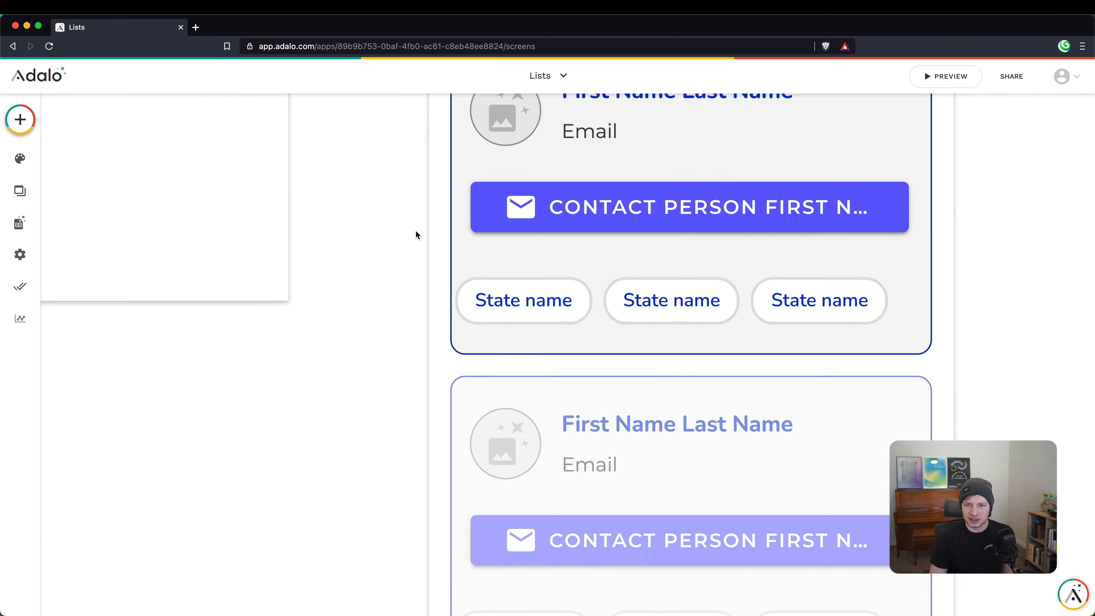
scroll(416, 230, down, 10)
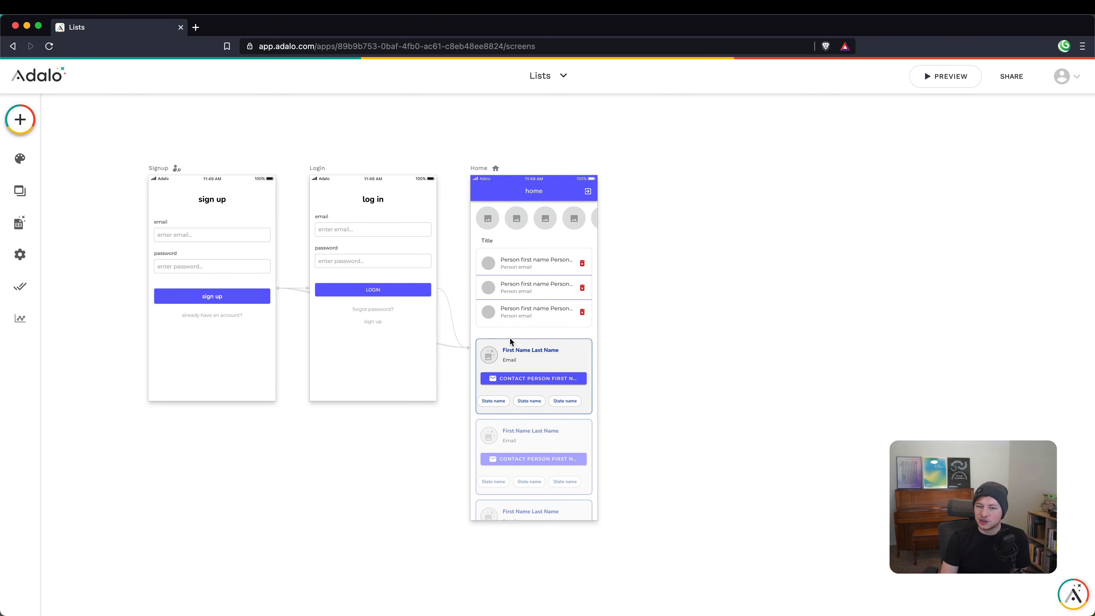
click(522, 276)
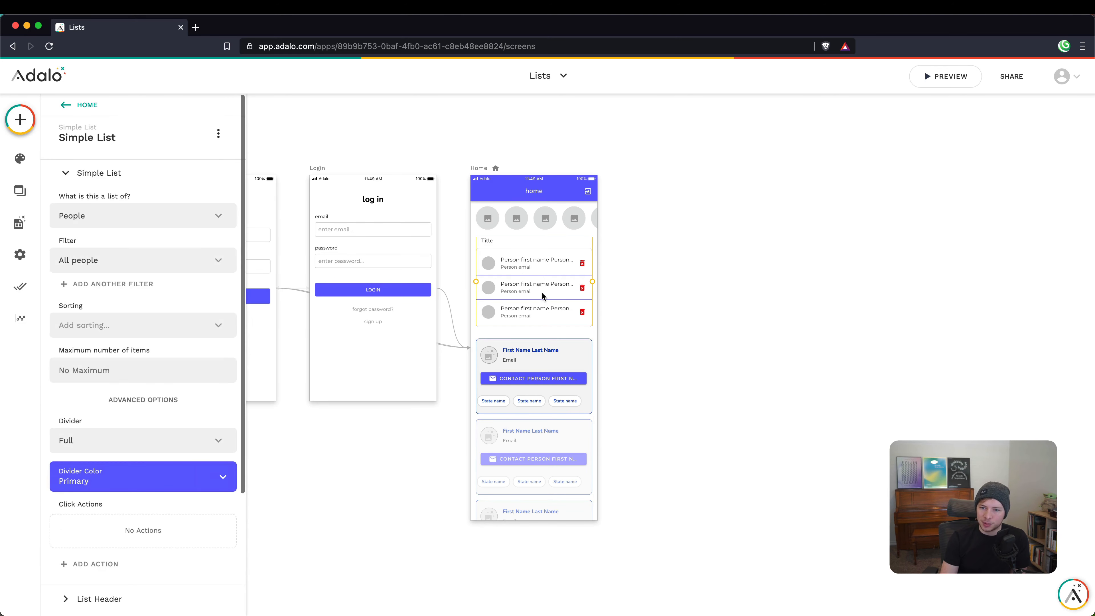
click(535, 327)
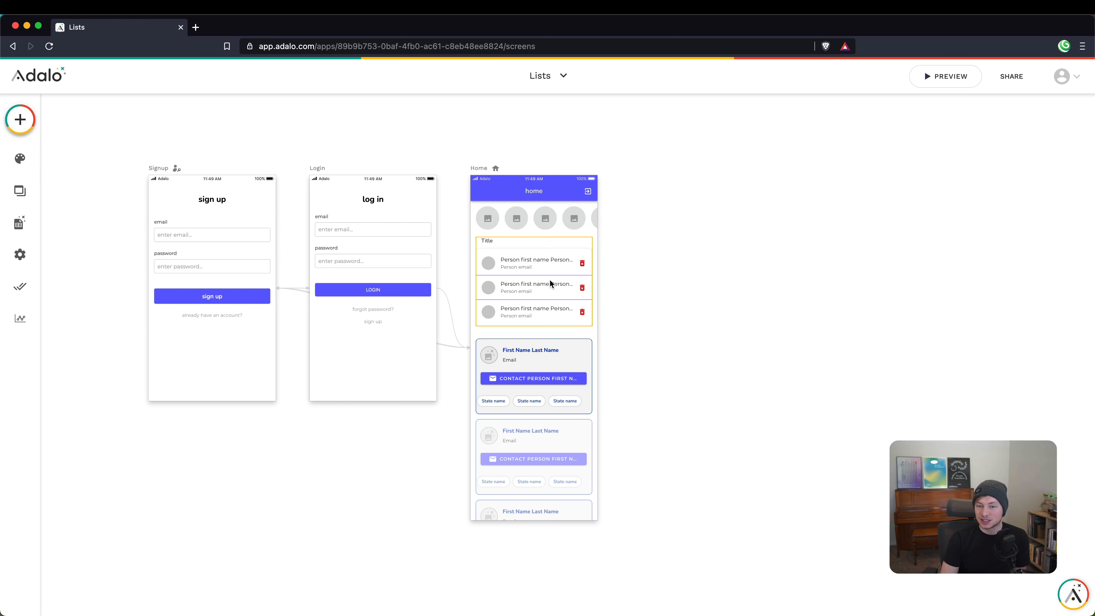
click(536, 267)
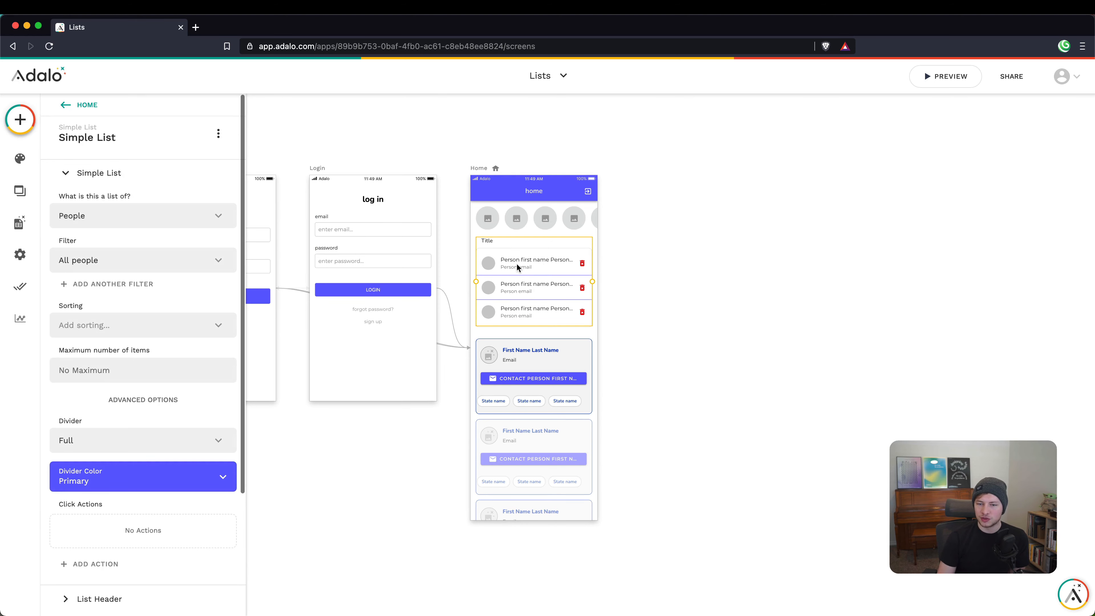
Step: Turn on Auto Refresh in the advanced options of the custom card list on the Home screen
click(541, 365)
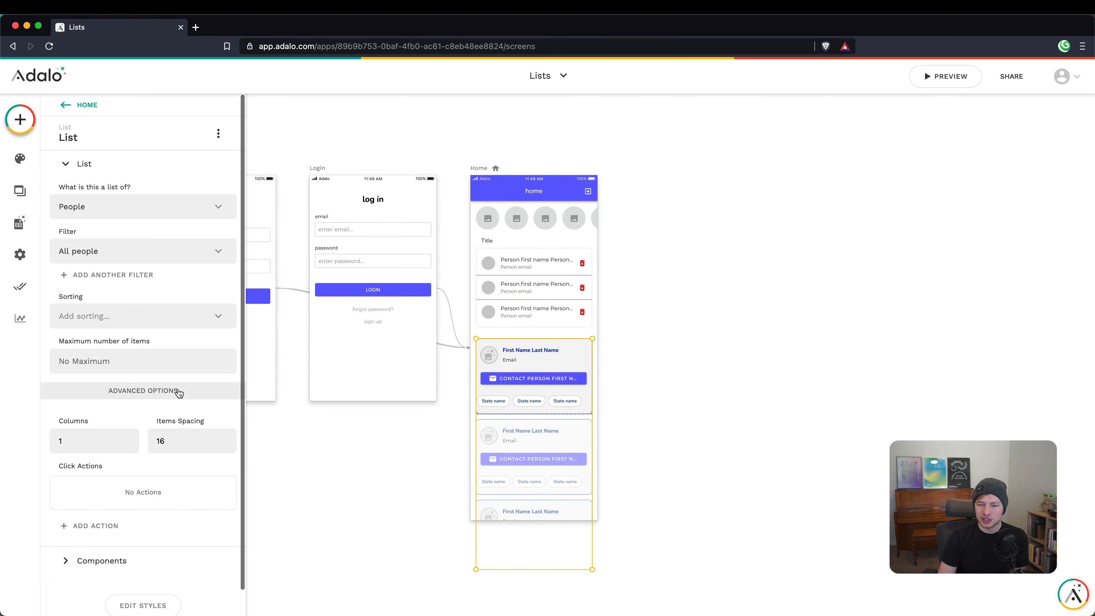
click(152, 390)
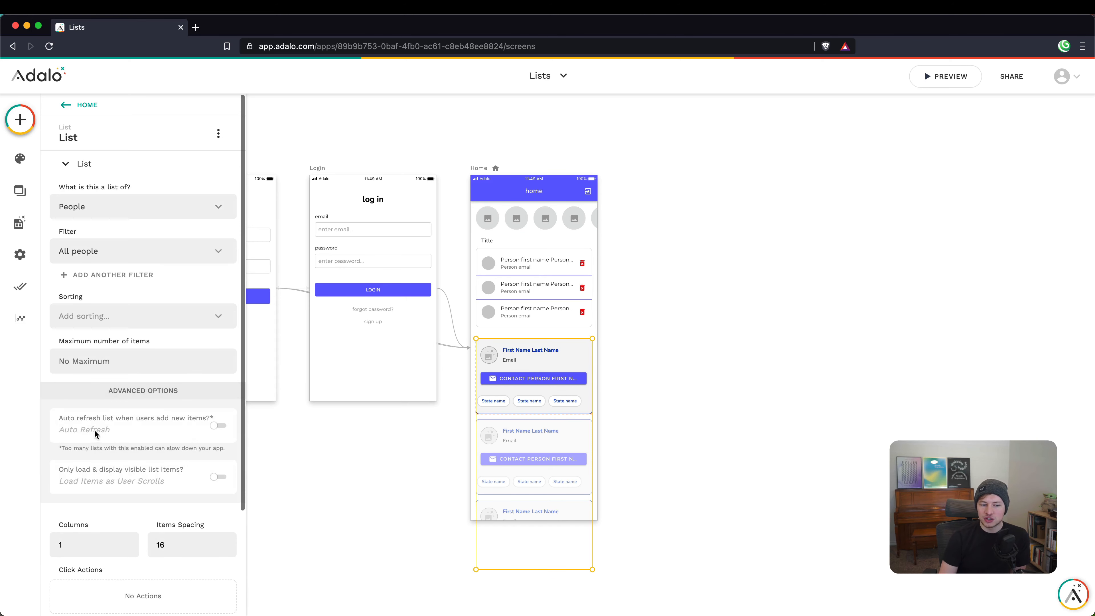
click(214, 425)
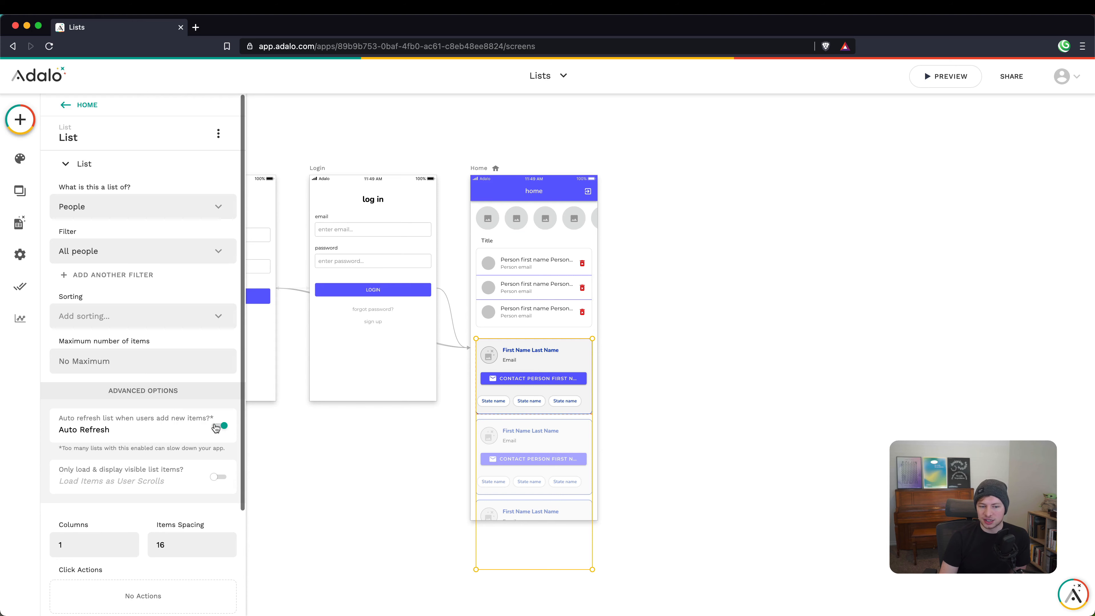
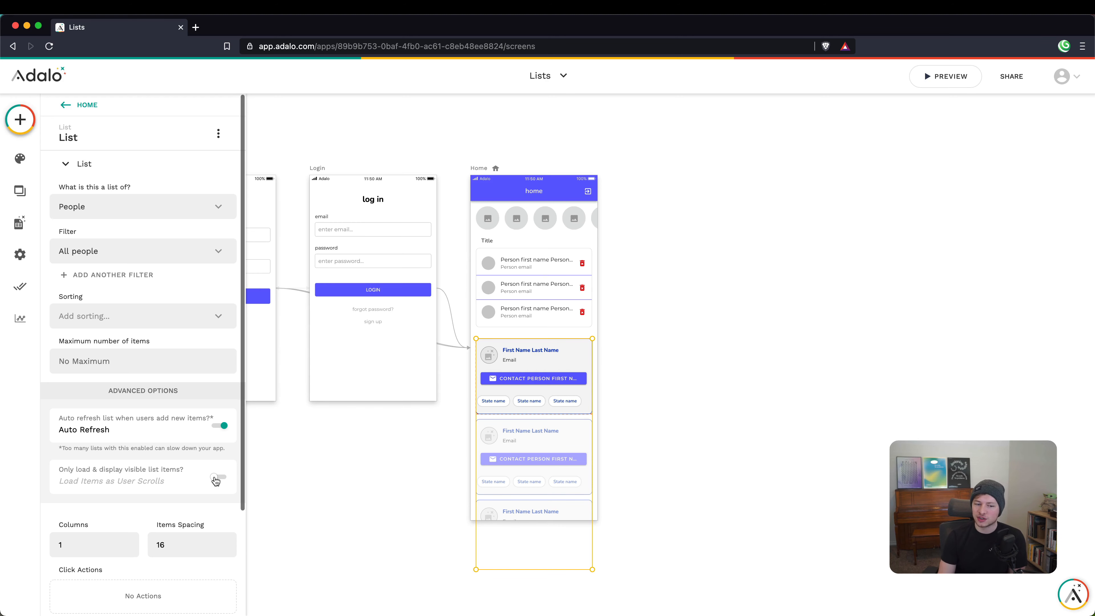
Step: Try the Load Items as User Scrolls option on the card list, and switch it back off
click(217, 477)
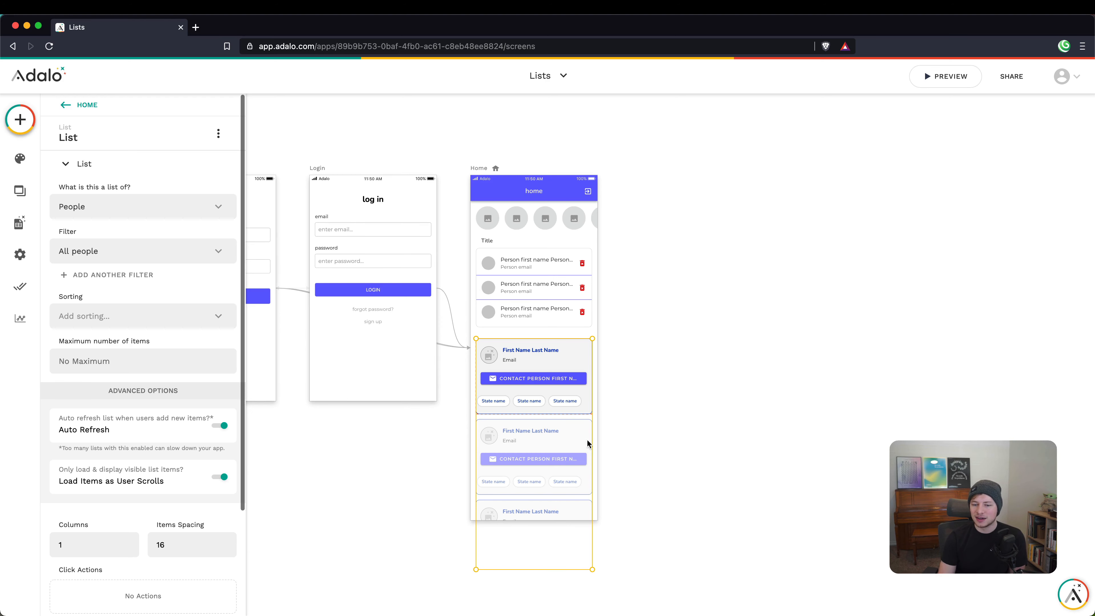
scroll(530, 491, down, 3)
scroll(530, 510, down, 8)
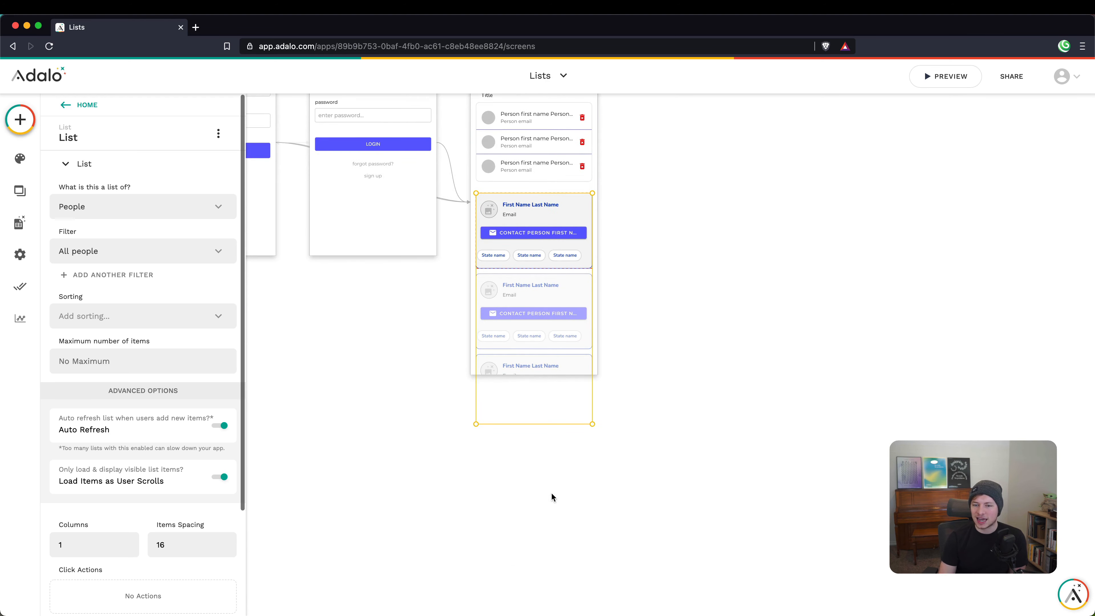
scroll(532, 448, up, 9)
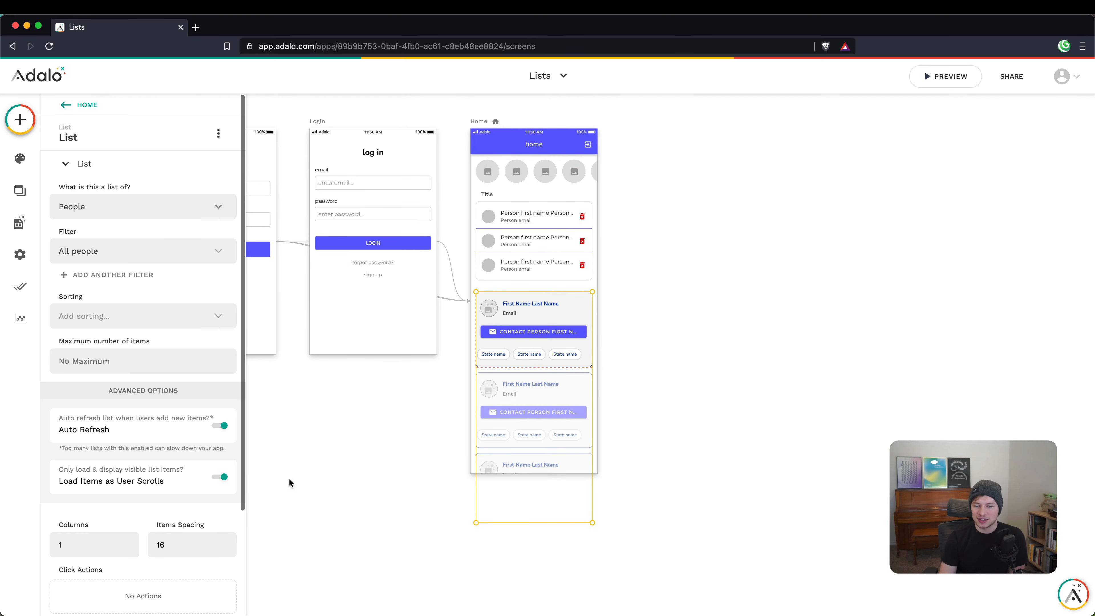
scroll(538, 416, up, 3)
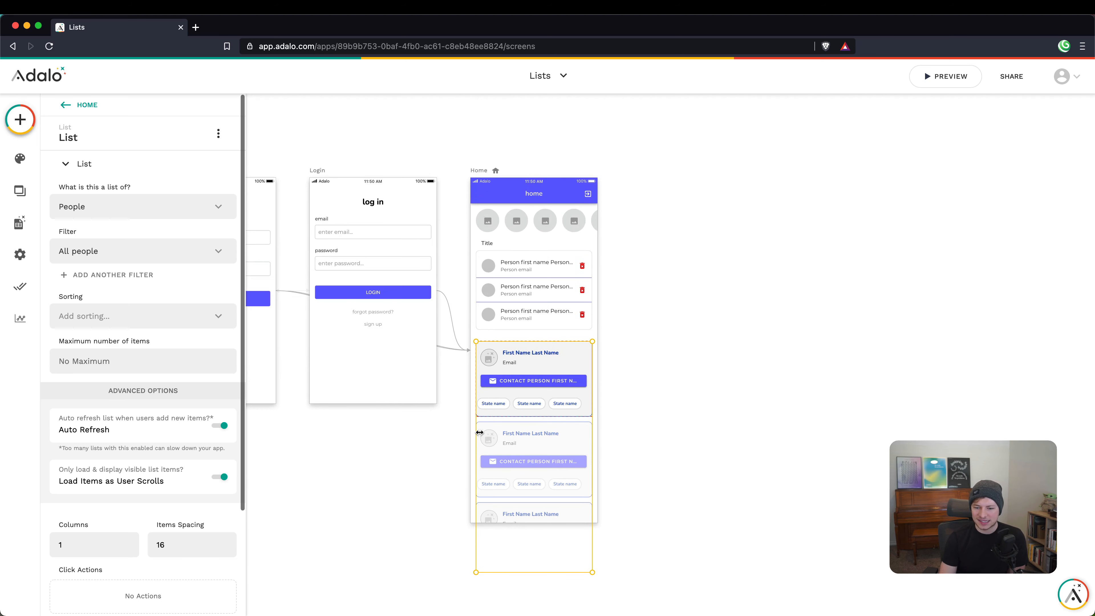
click(213, 478)
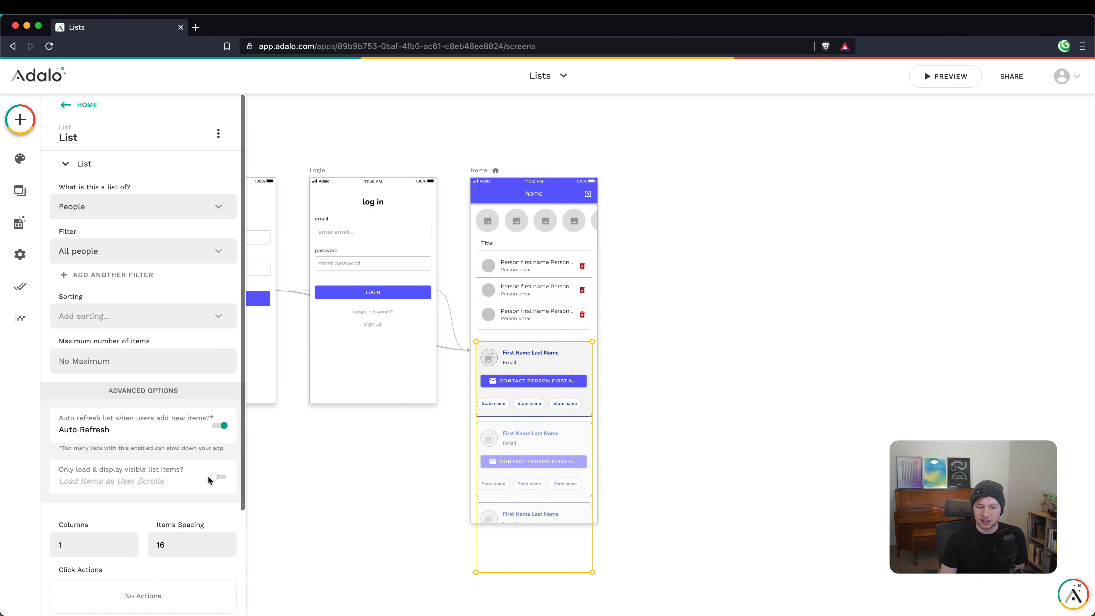
click(383, 476)
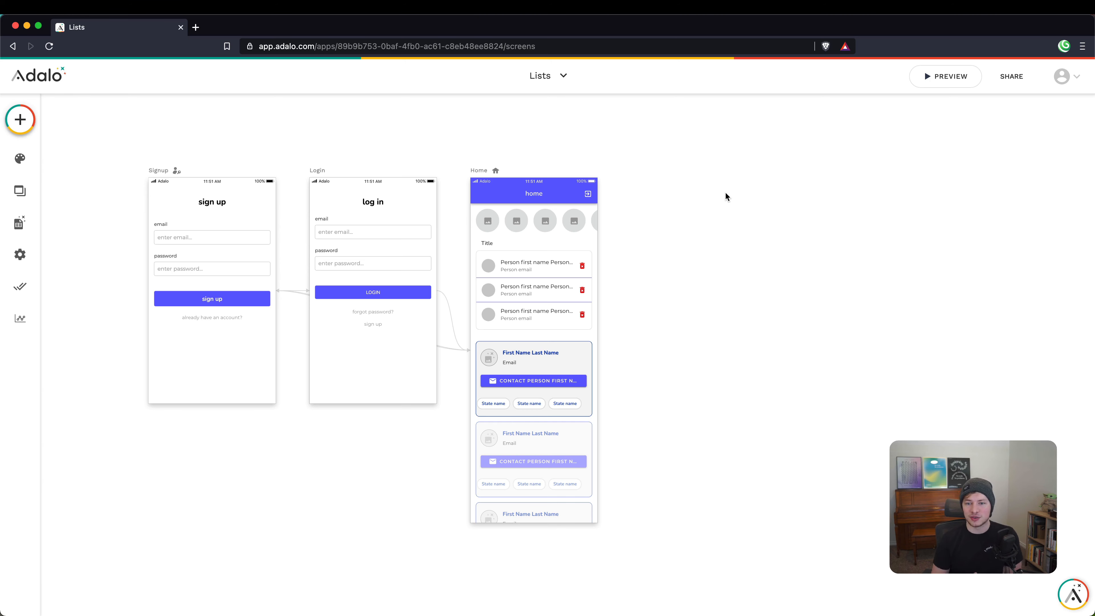
Step: Delete the avatar list and the simple list from the Home screen, and move the card list up, keeping a gap below the app bar
click(542, 214)
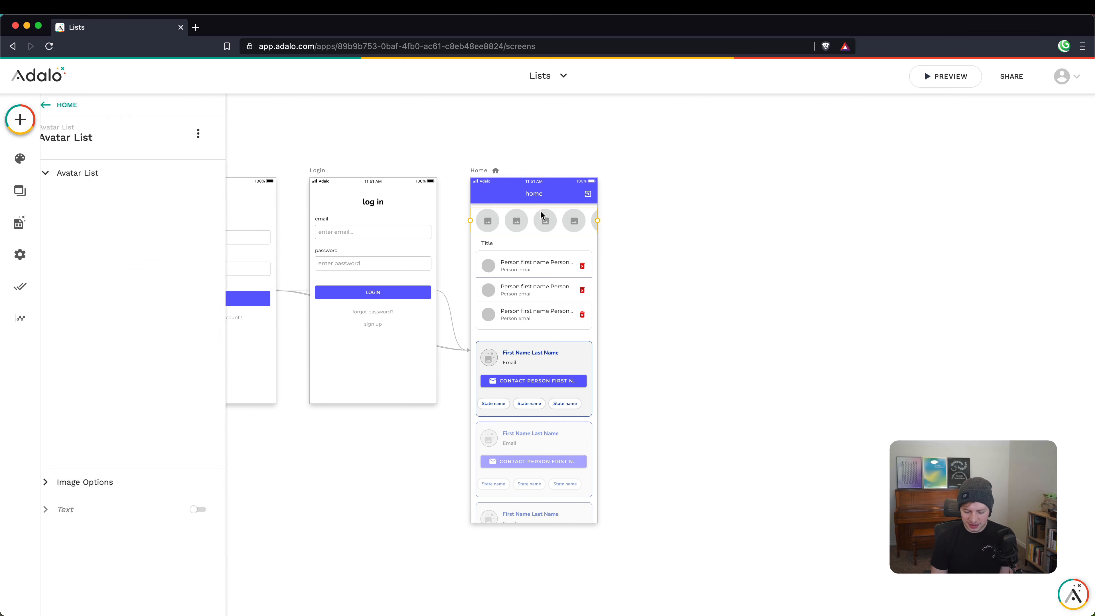
key(Delete)
click(532, 266)
key(Delete)
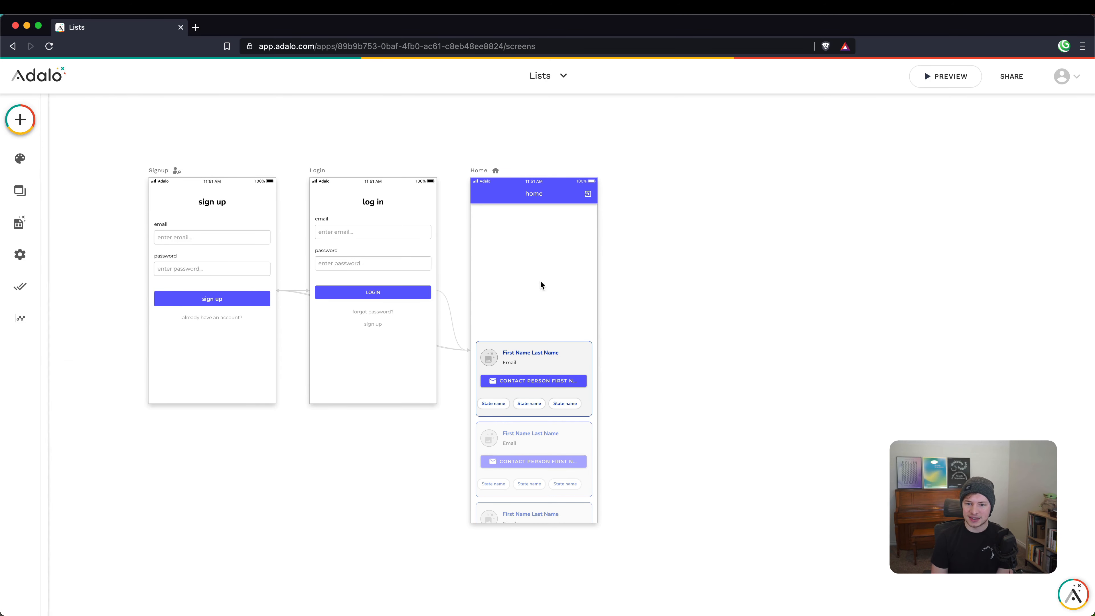
drag(542, 357, 544, 269)
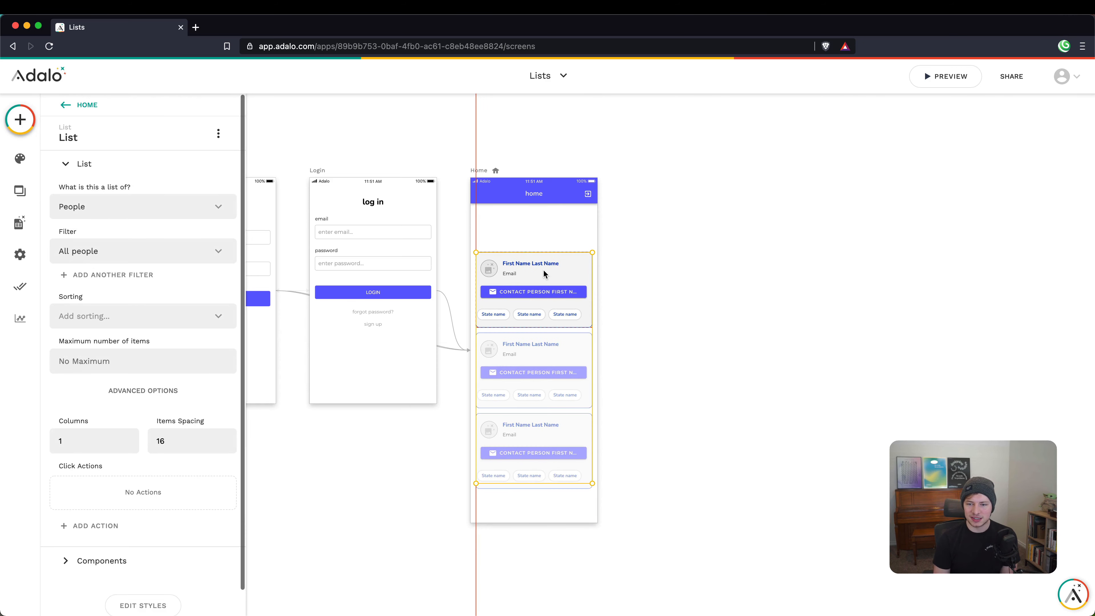
click(665, 287)
Step: Add a Text Input component to the Home screen between the app bar and the card list
click(22, 120)
scroll(120, 288, down, 5)
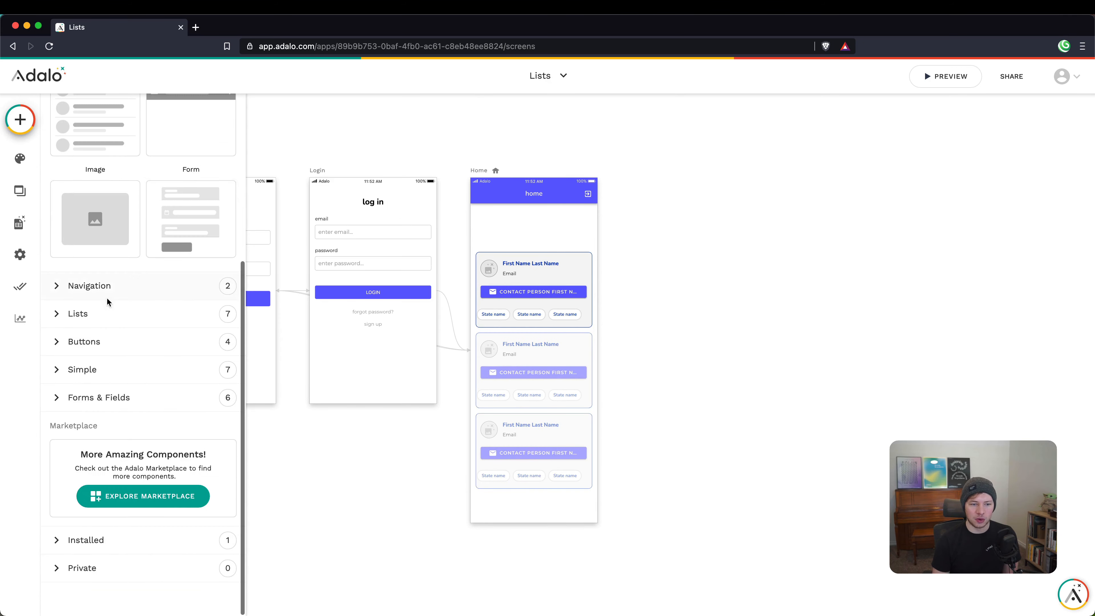
click(114, 398)
scroll(113, 400, down, 2)
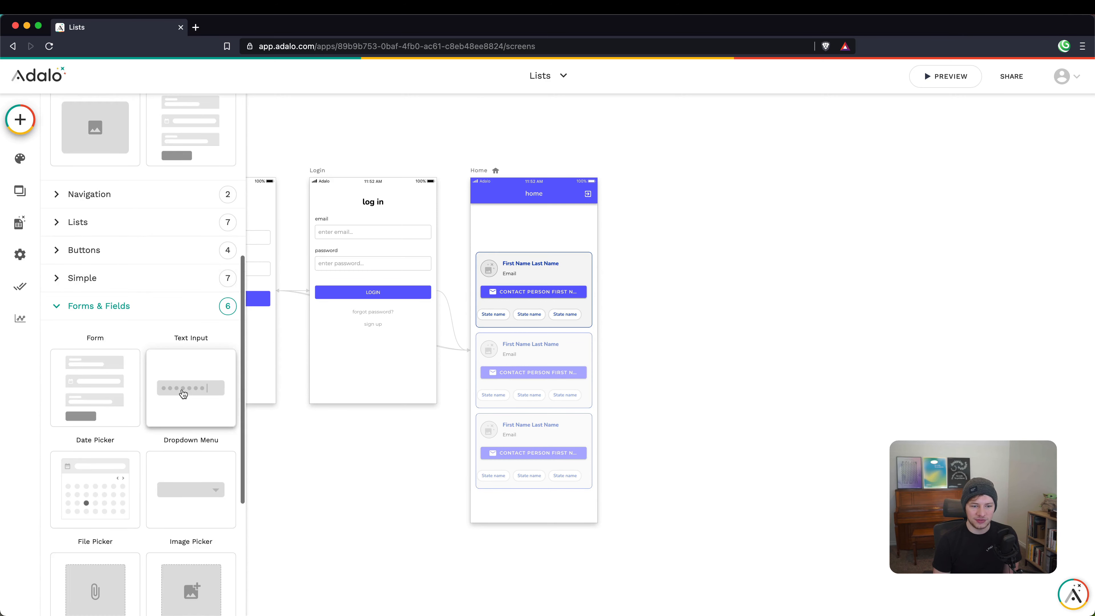
drag(181, 388, 536, 221)
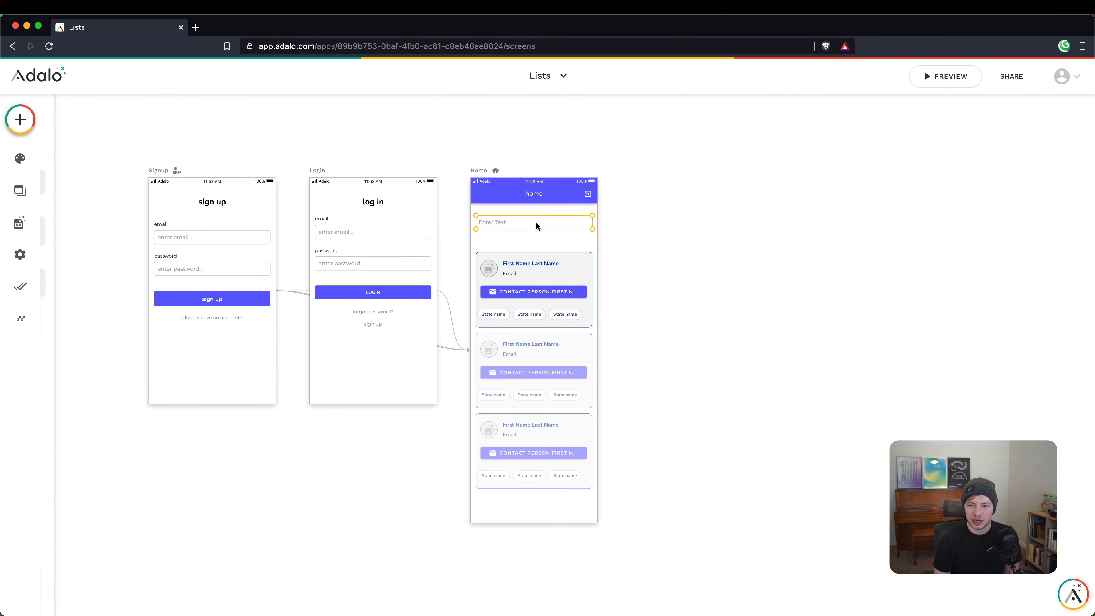
click(528, 247)
Step: Shorten the text input from its right end to leave a small gap beside it
scroll(535, 238, up, 5)
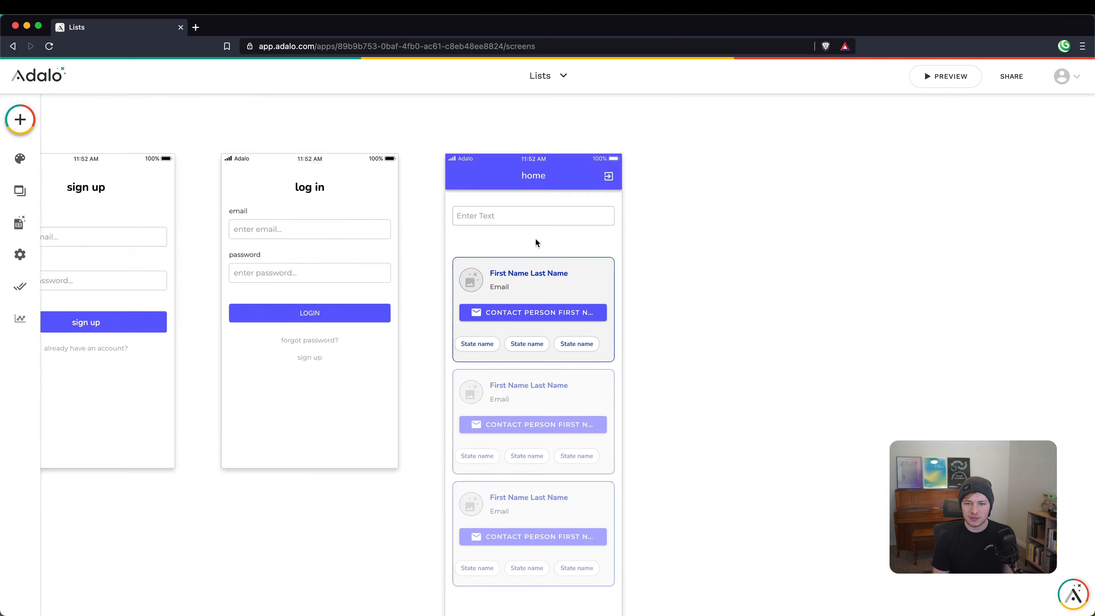
scroll(535, 239, up, 3)
scroll(536, 238, up, 2)
click(515, 263)
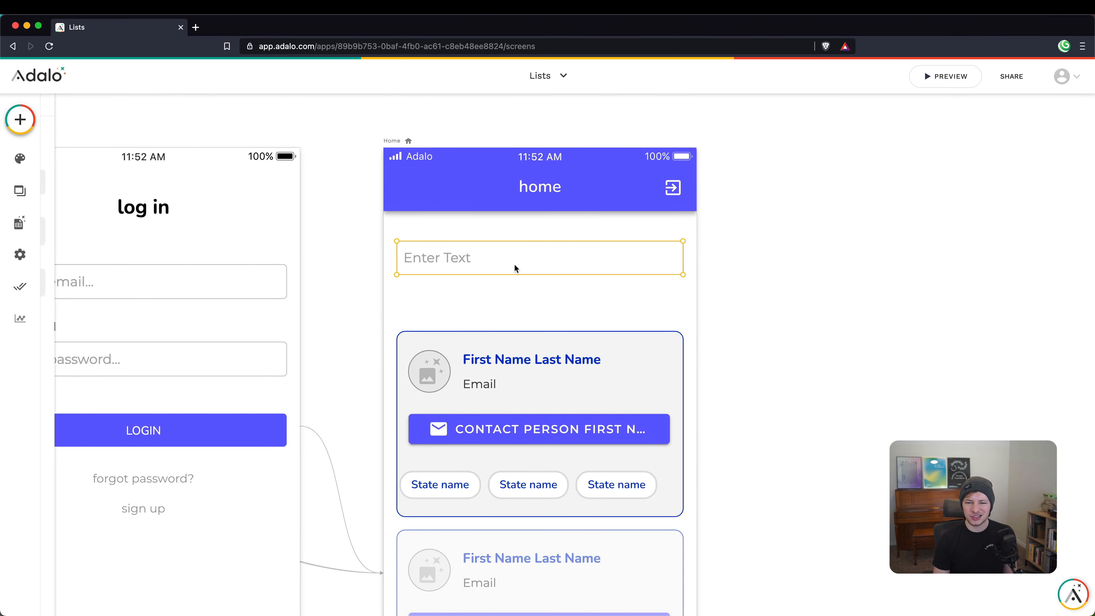
drag(686, 267, 654, 263)
click(645, 311)
Step: Find the Icon component and place it just right of the text input on the Home screen
click(20, 120)
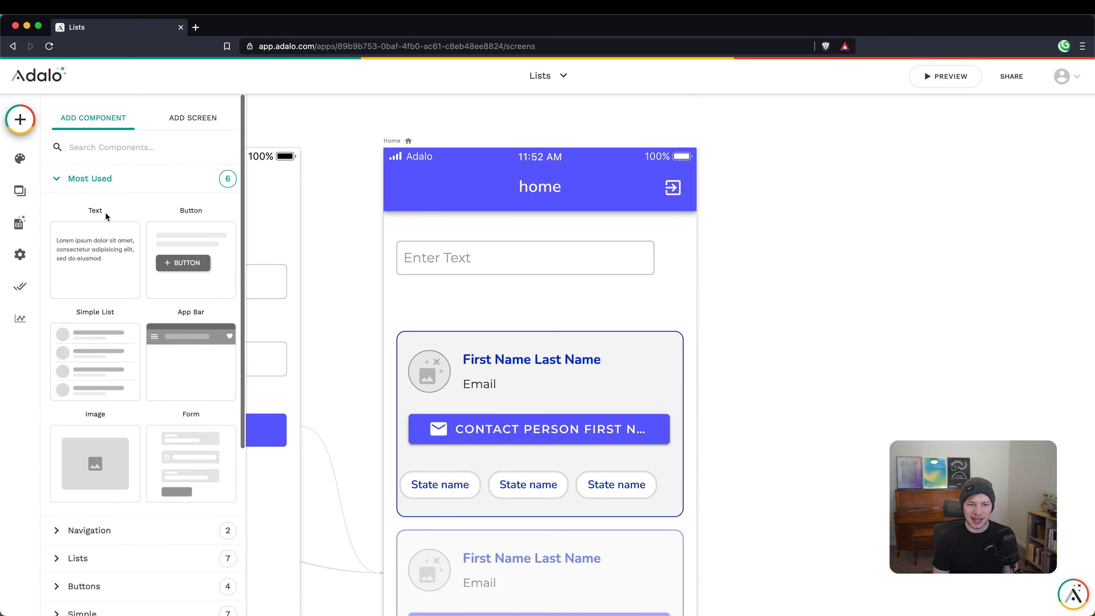
text(icon)
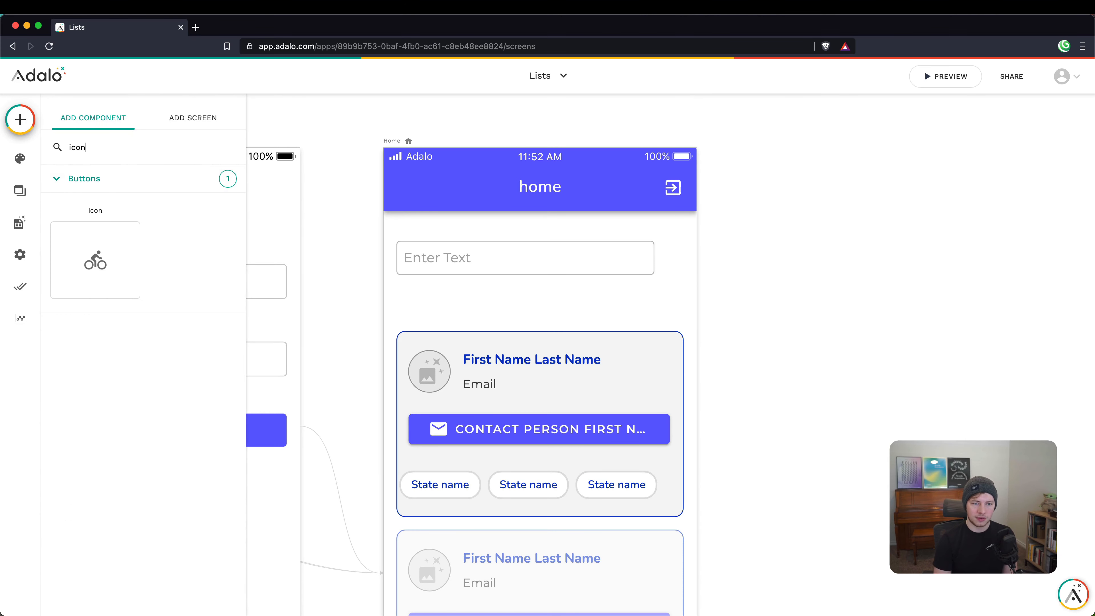
drag(67, 258, 674, 258)
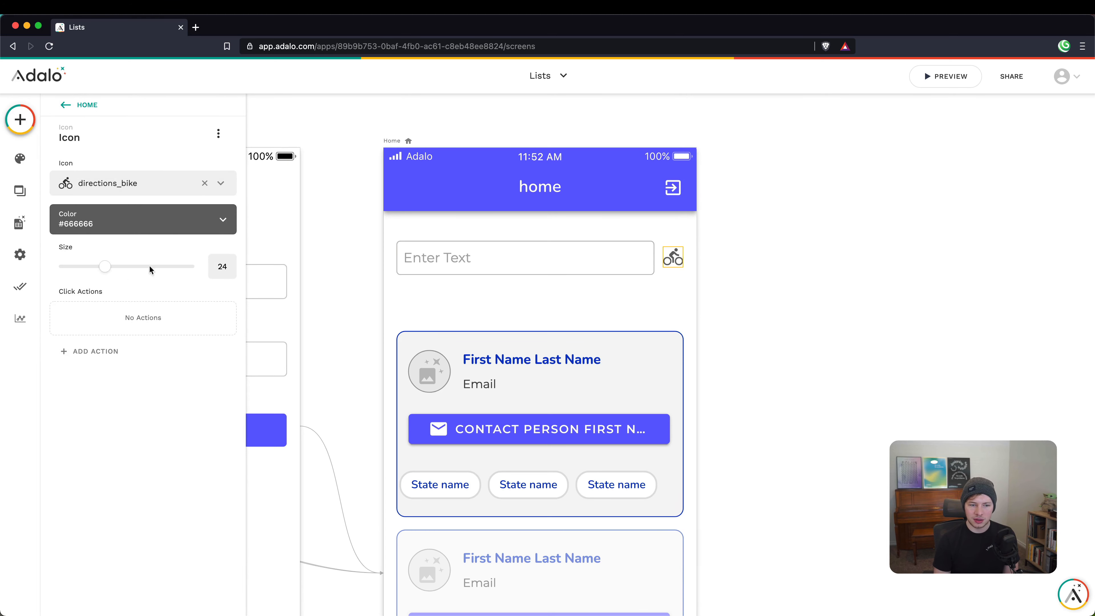
Step: Widen the text input back to the card's width and position the icon inside its right end
click(638, 259)
mouse_move(654, 258)
mouse_down()
mouse_move(693, 262)
mouse_move(669, 261)
mouse_up()
click(638, 258)
click(669, 285)
click(669, 259)
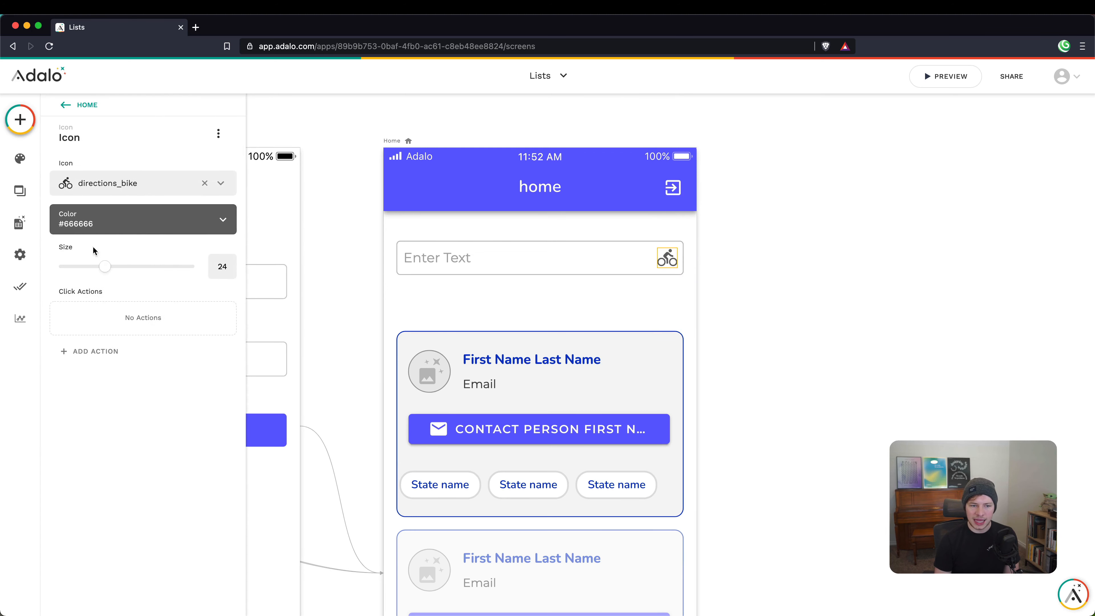
Step: Set the color of the icon in the text input to the grey #9e9e9e
click(104, 225)
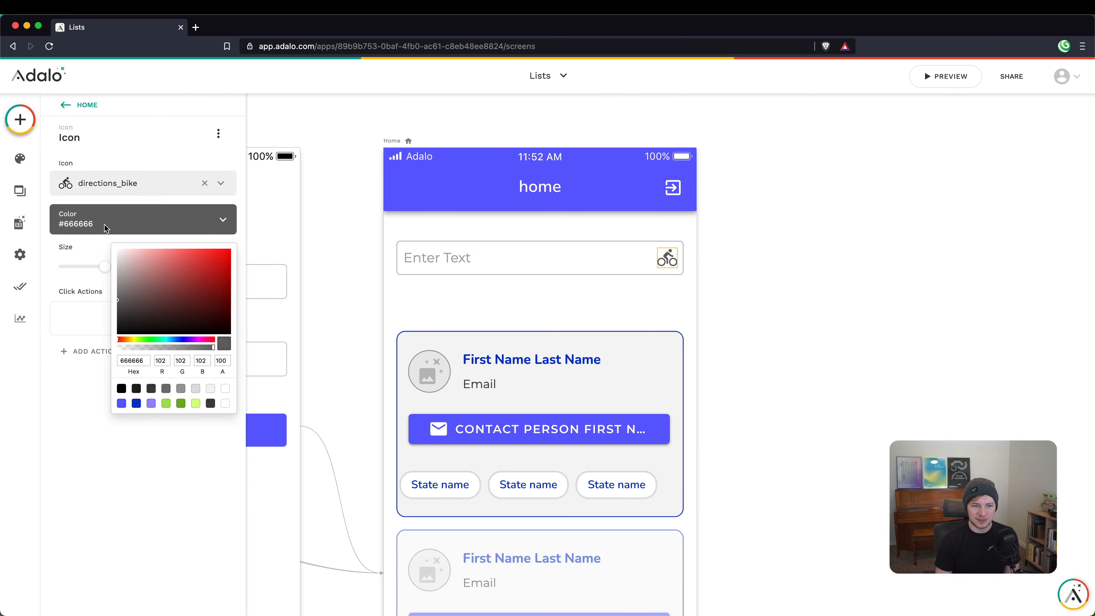
click(196, 389)
click(180, 388)
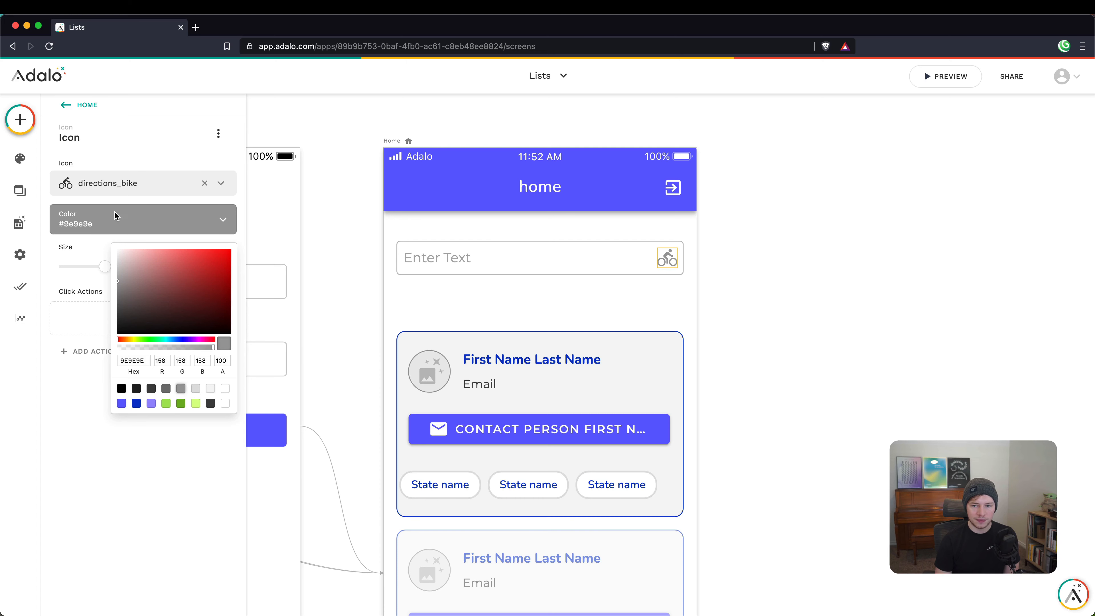
Step: Replace the directions_bike icon with the magnifying-glass search icon
click(83, 183)
click(83, 184)
text(sea)
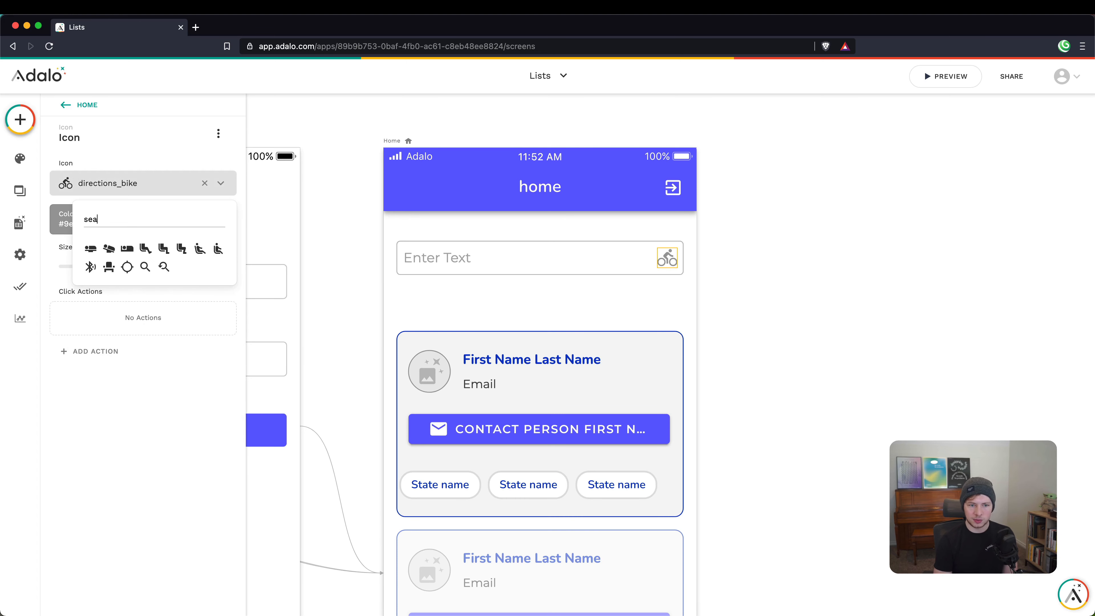
click(145, 266)
click(513, 291)
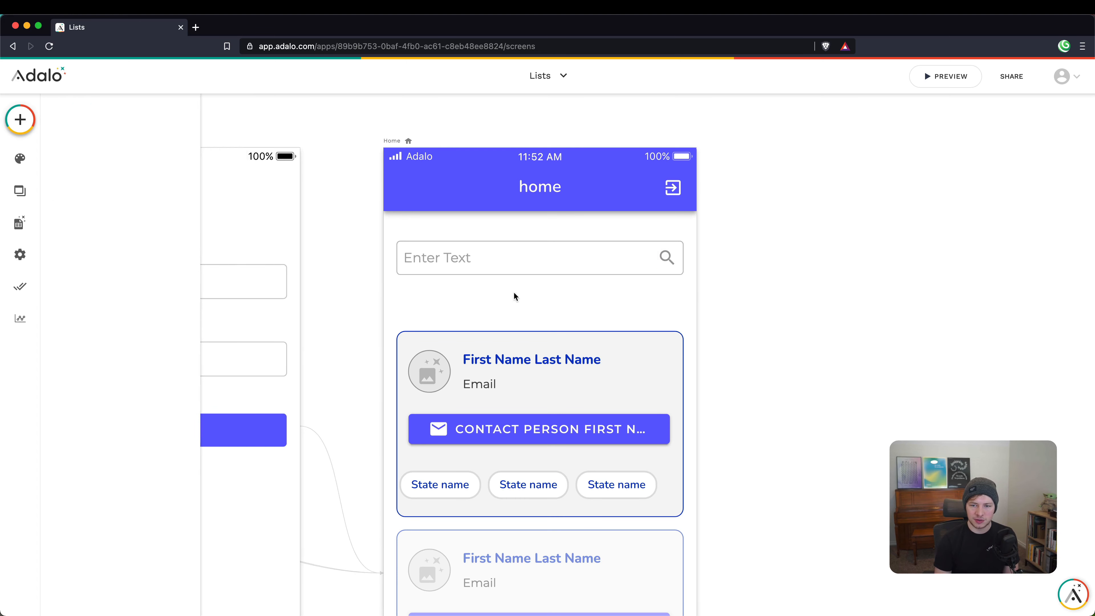
click(496, 267)
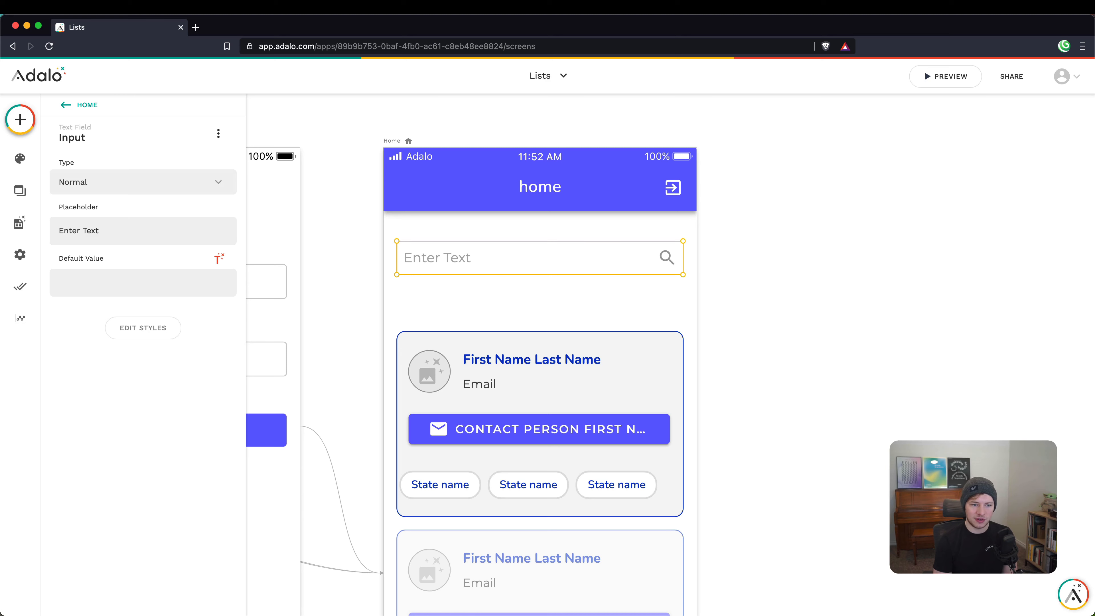
text(Search...)
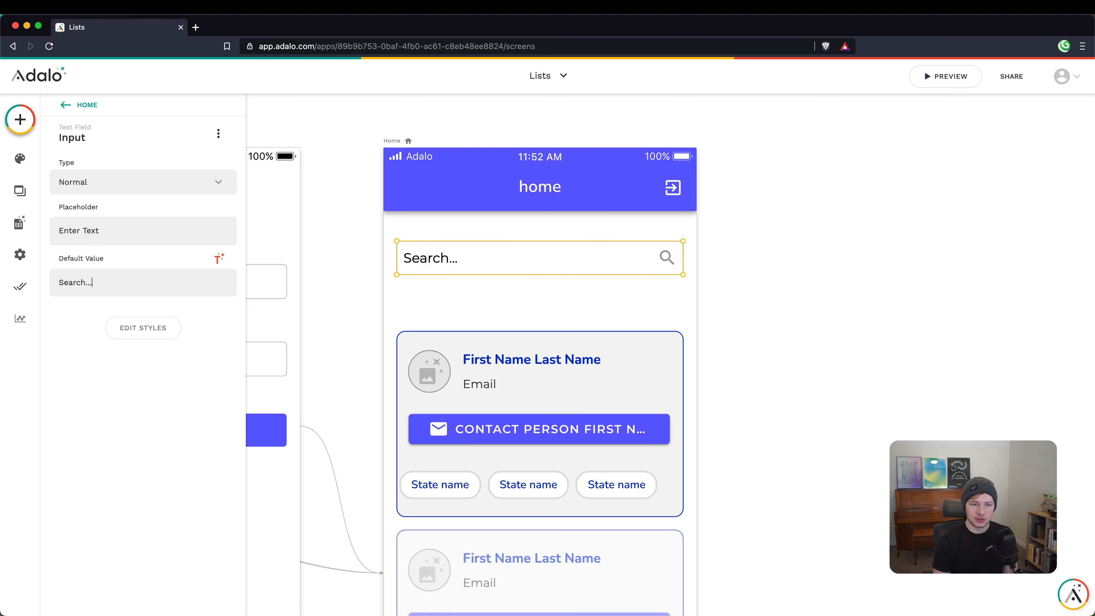
triple_click(110, 281)
key(BackSpace)
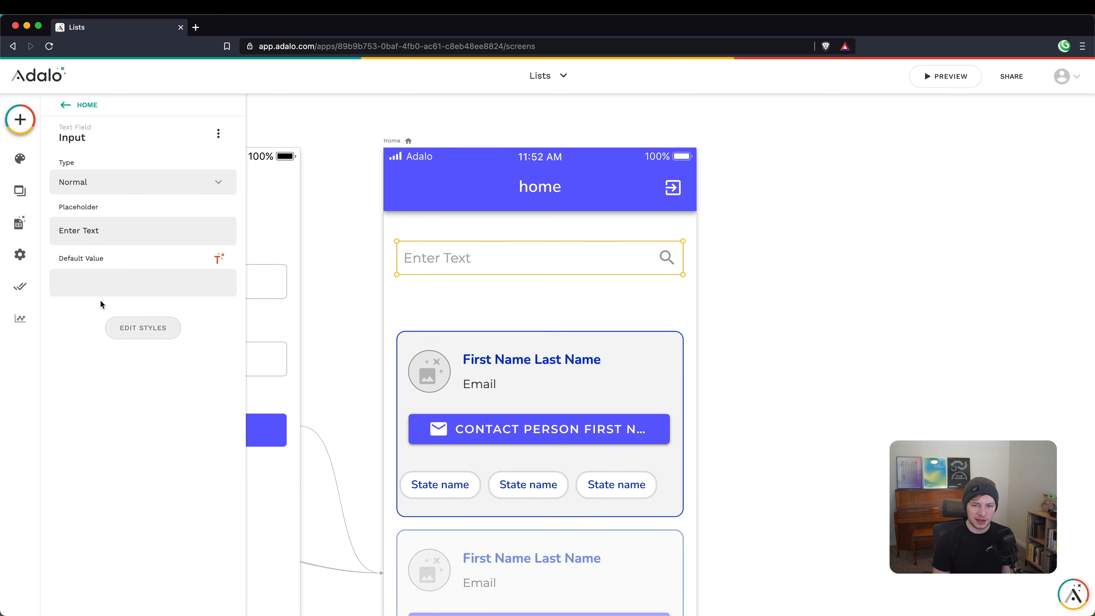
Step: Set the text input's placeholder to "Search..."
click(116, 324)
click(122, 324)
triple_click(93, 227)
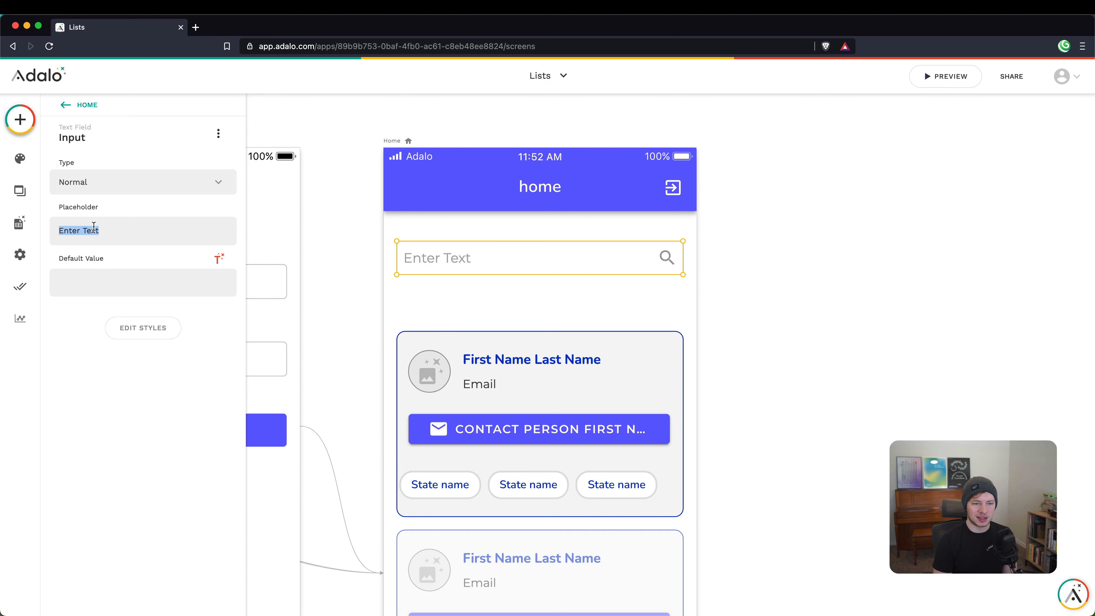
text(Search...)
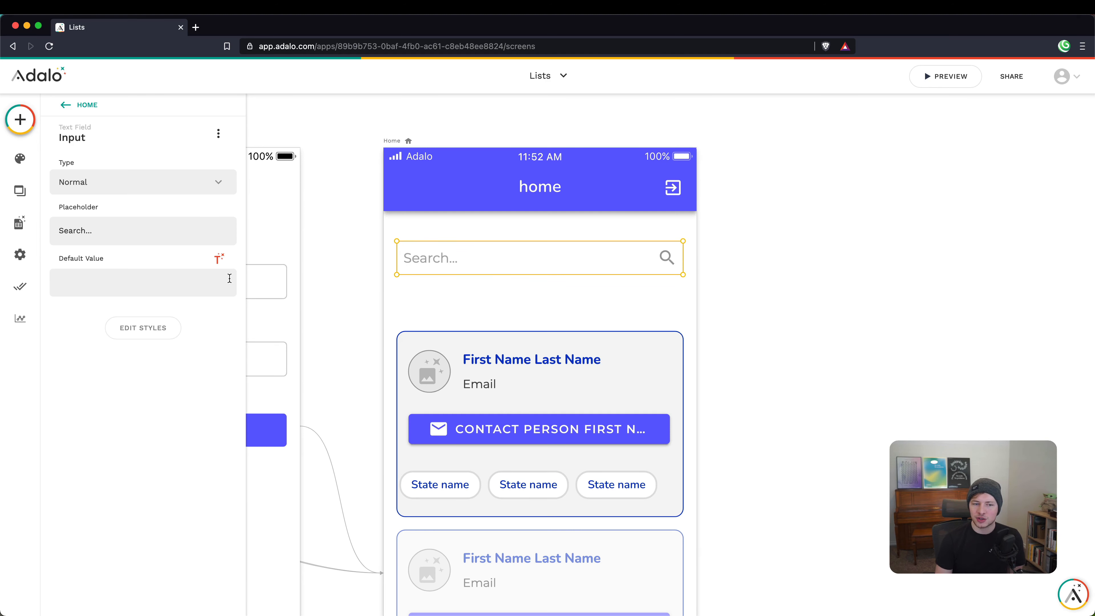
Step: Give the text input a sample first name as default value and move the card list up to just below it
text(John)
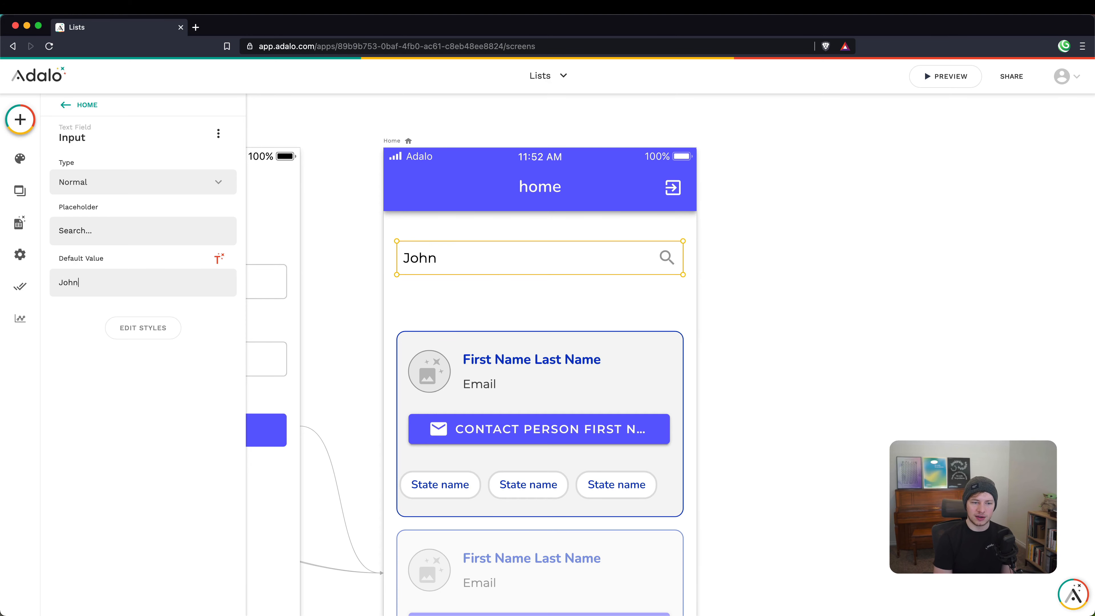
click(464, 240)
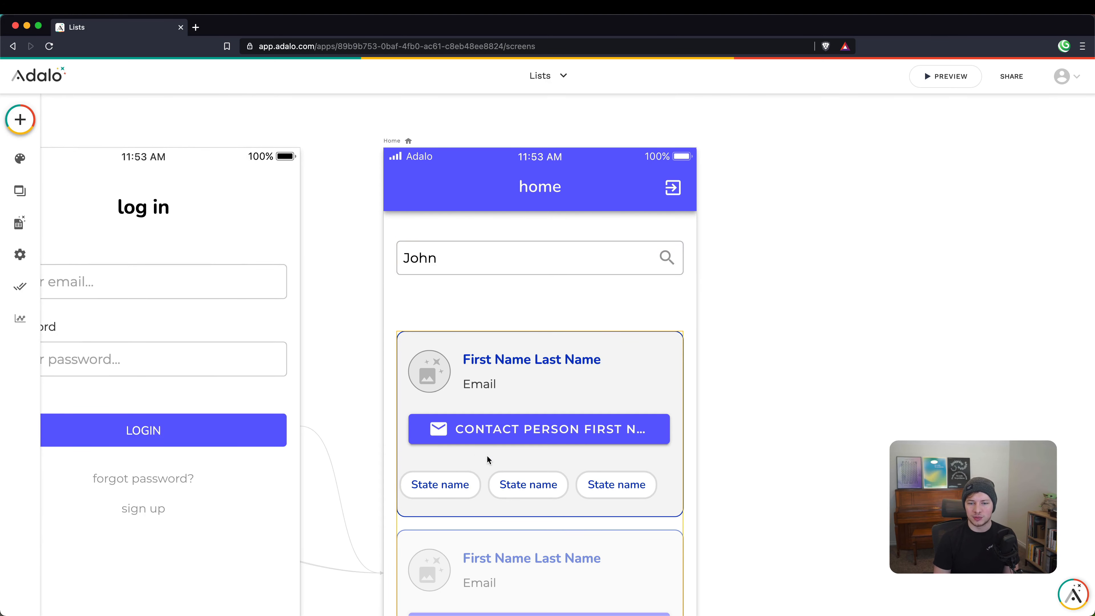
drag(492, 407, 493, 372)
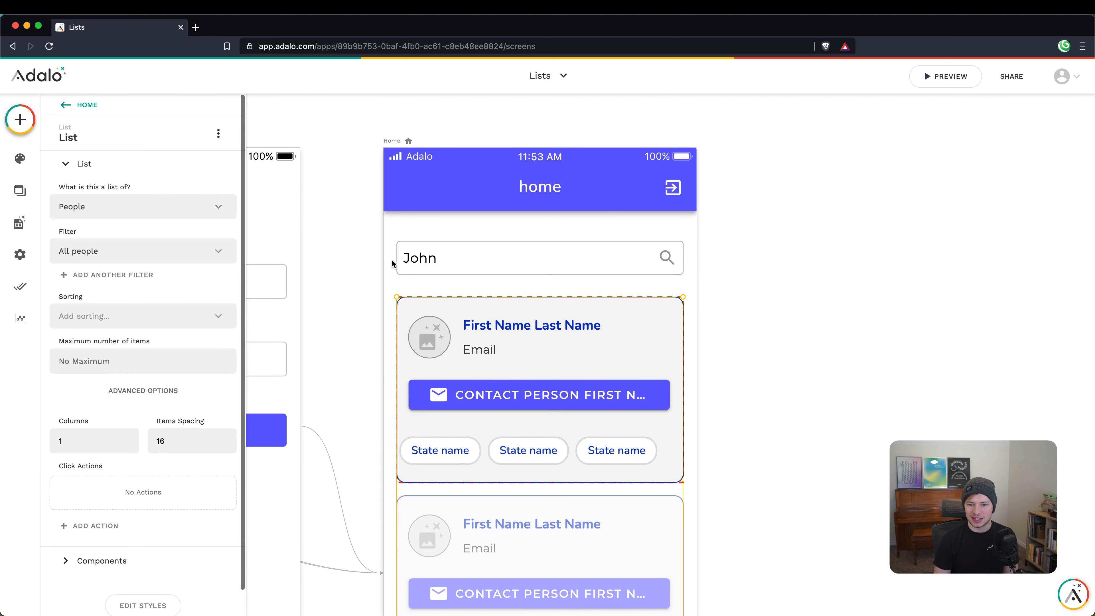
Step: Clear the search text input's default value
click(446, 260)
double_click(135, 278)
key(BackSpace)
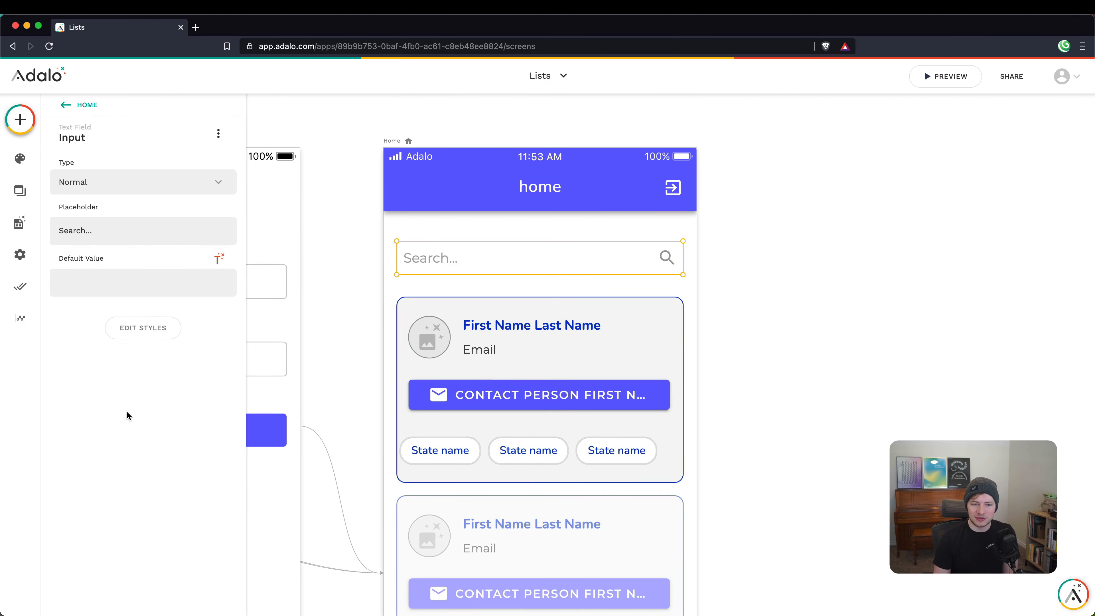
triple_click(114, 230)
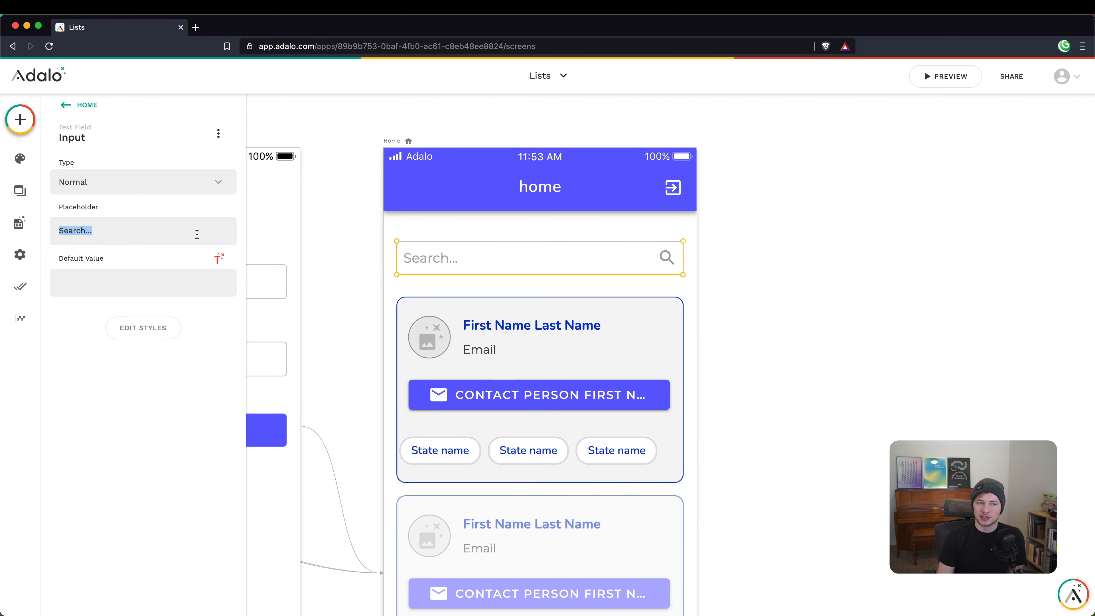
click(361, 234)
Step: Add a custom filter to the People card list: First Name Contains the form input "Input"
scroll(432, 303, down, 1)
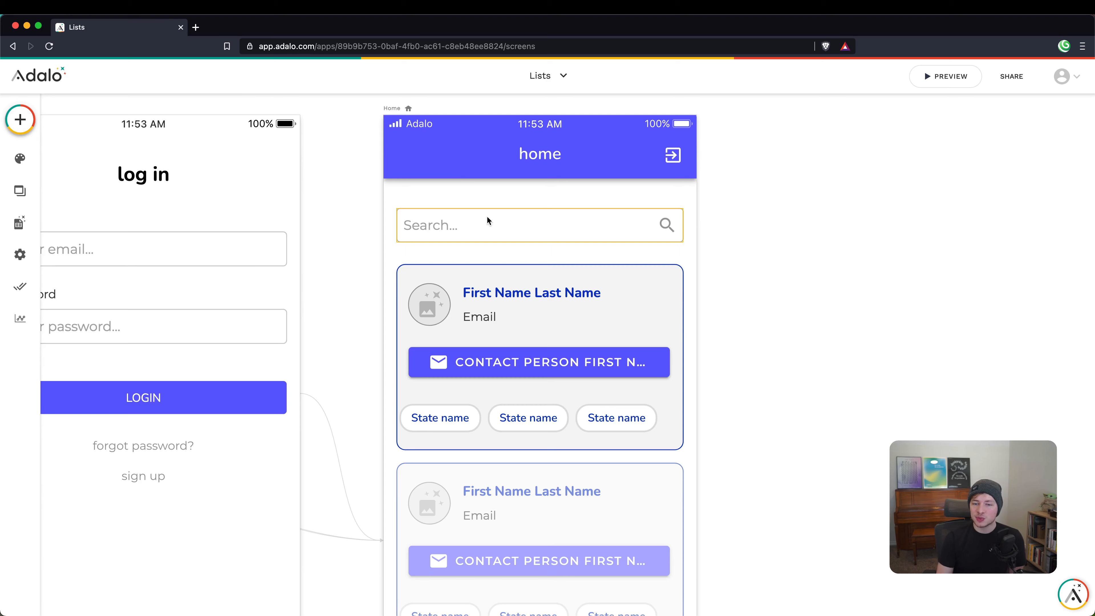
click(540, 282)
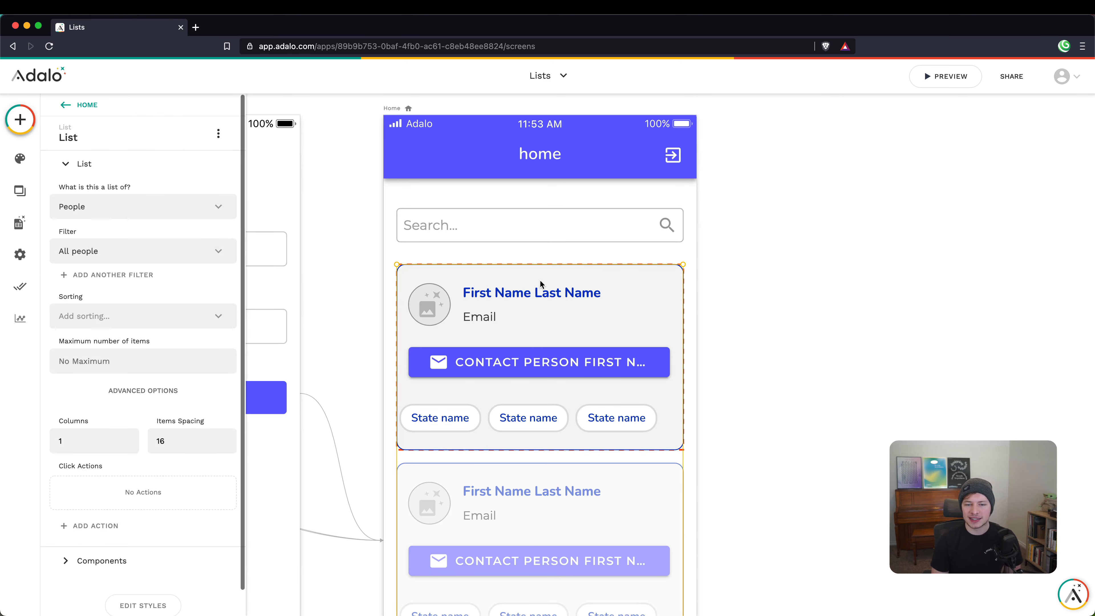
click(88, 275)
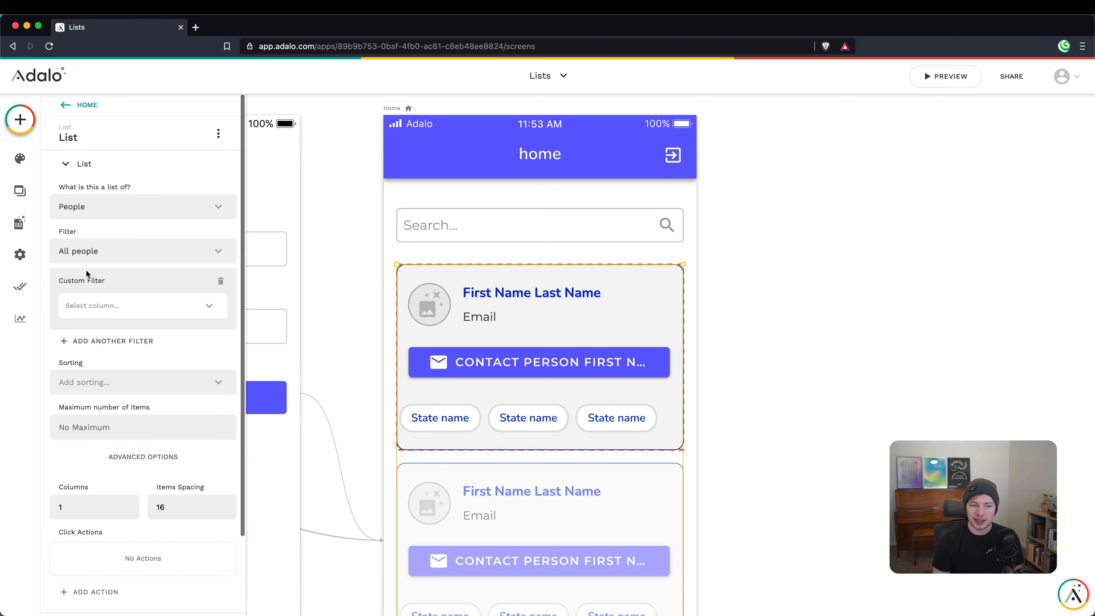
click(96, 307)
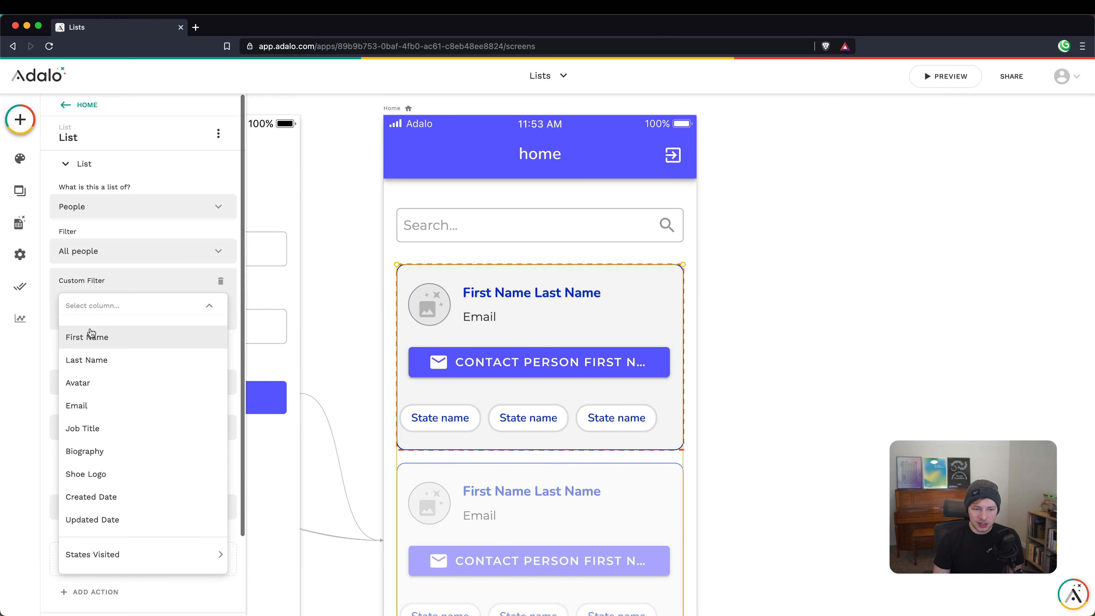
click(102, 342)
click(127, 336)
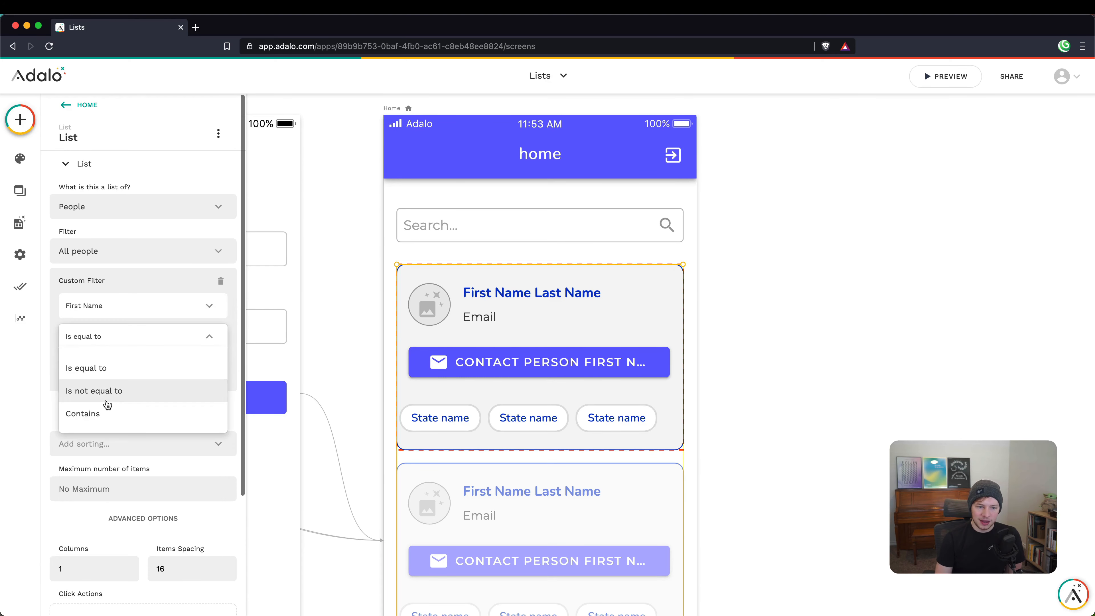
click(106, 413)
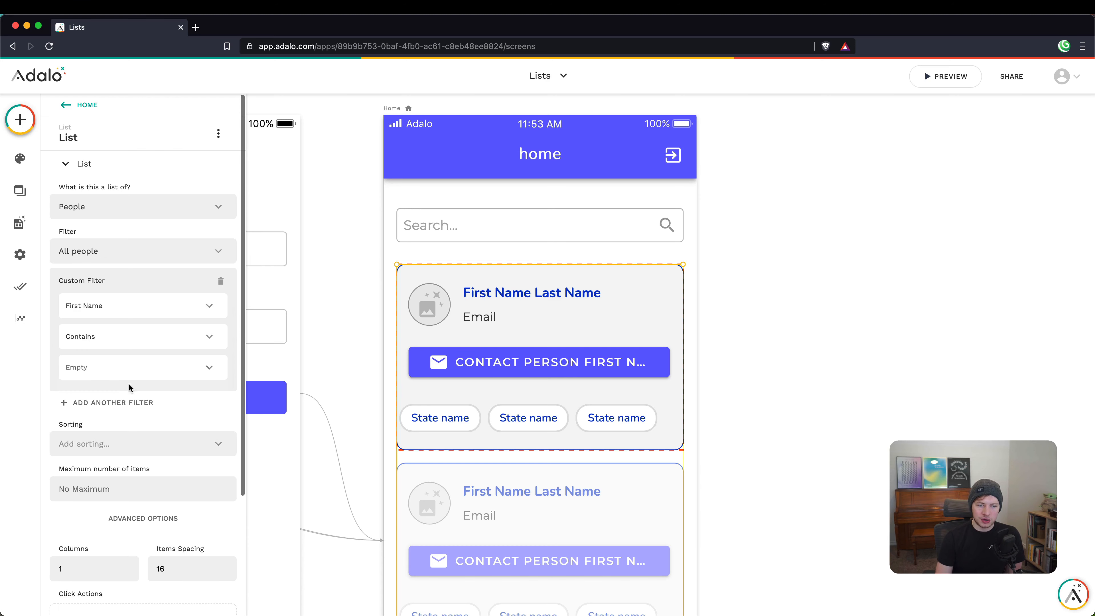
click(210, 369)
mouse_move(213, 259)
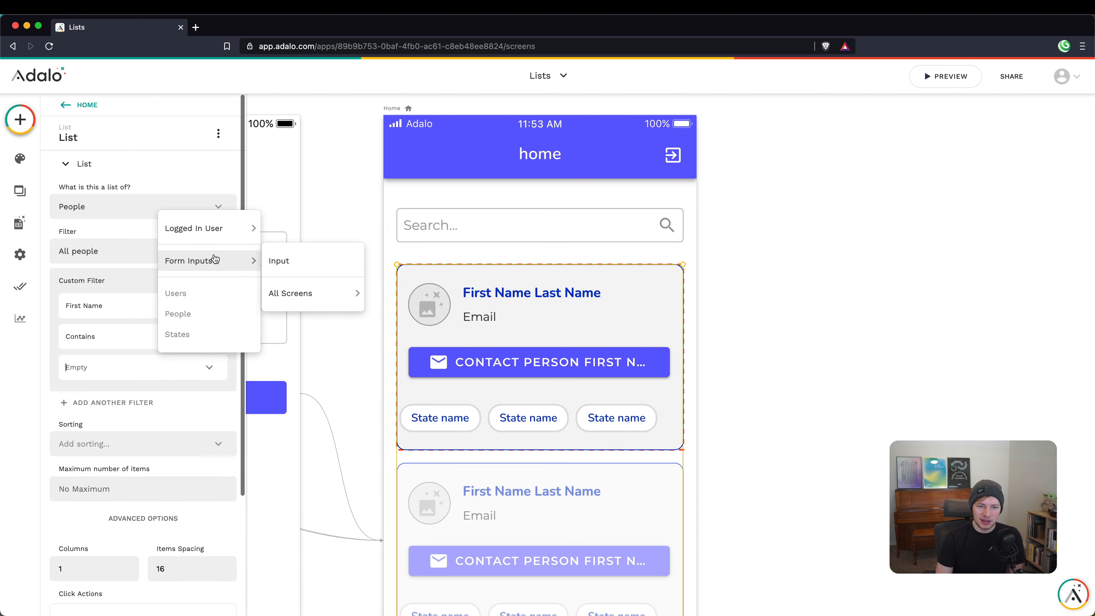
click(287, 260)
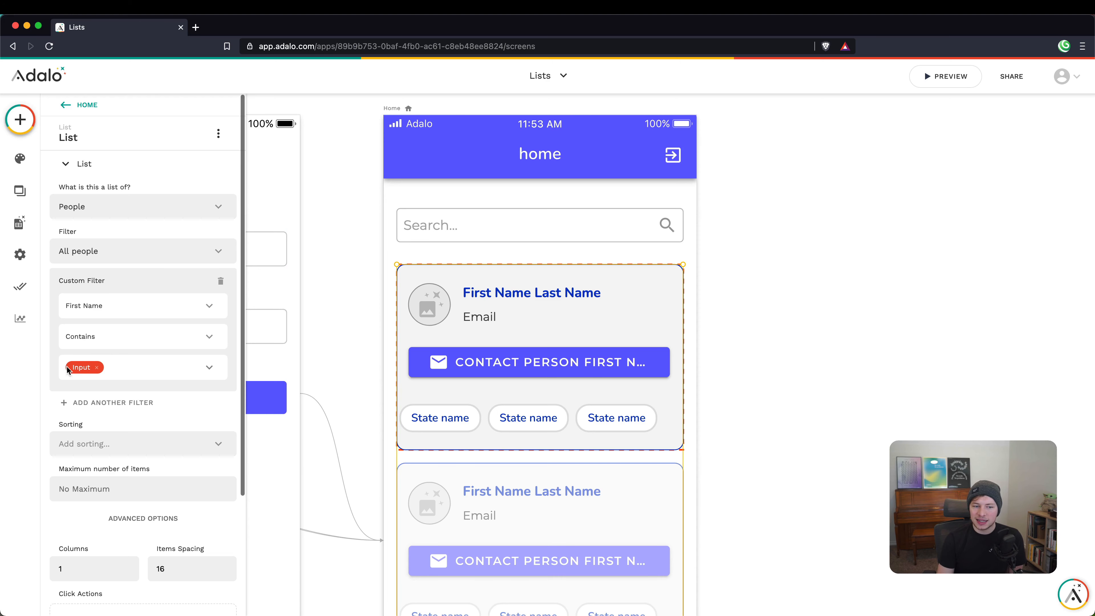
click(443, 245)
Step: Preview the app and look through the list of people cards below the search field
click(933, 82)
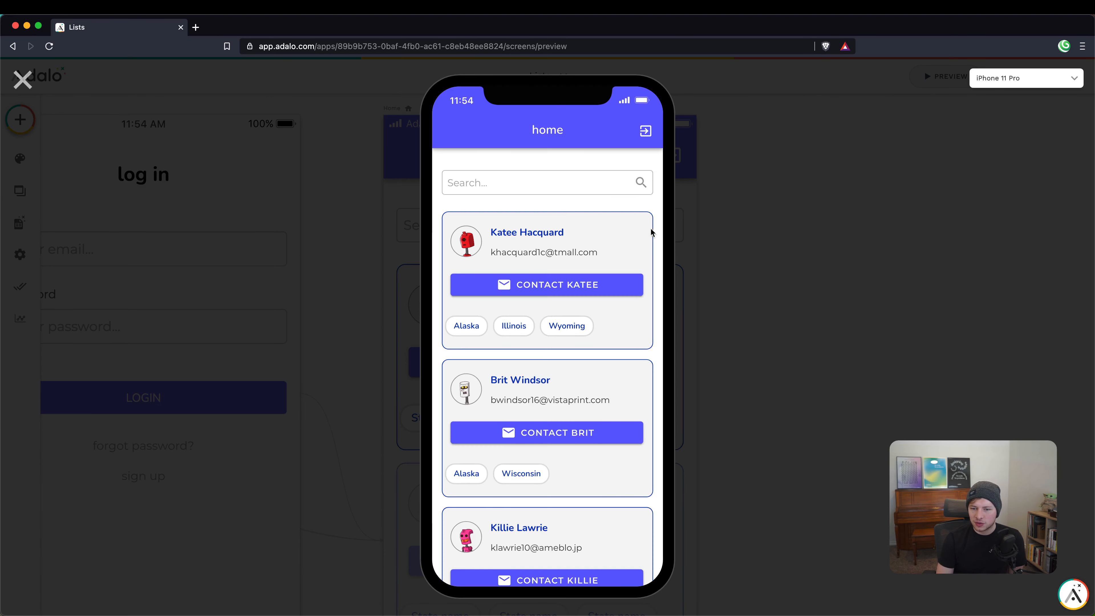
scroll(550, 328, down, 5)
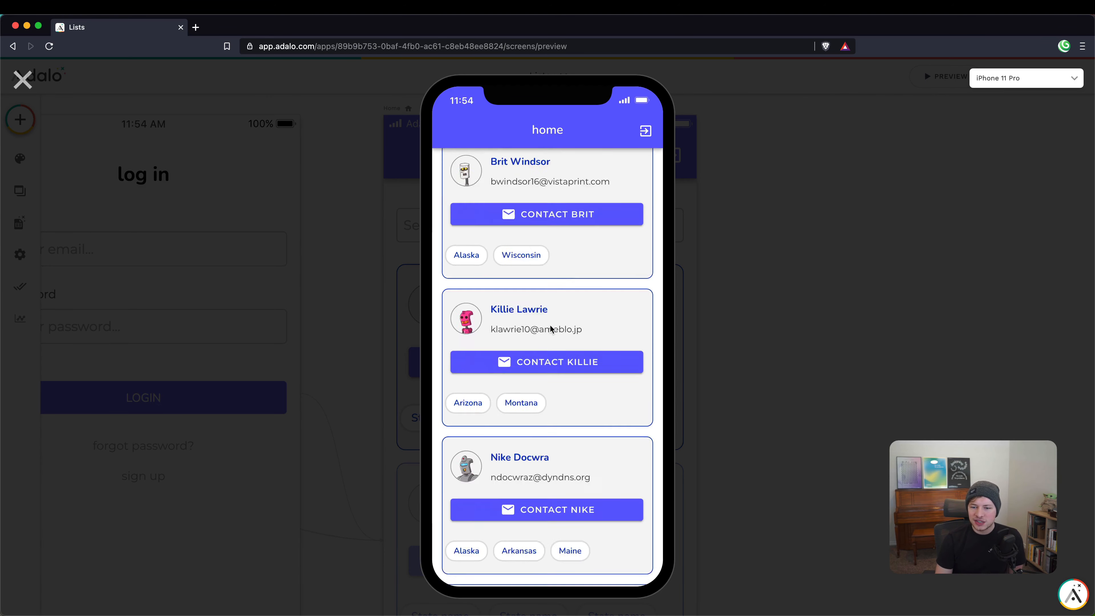
scroll(551, 329, down, 5)
scroll(553, 326, up, 10)
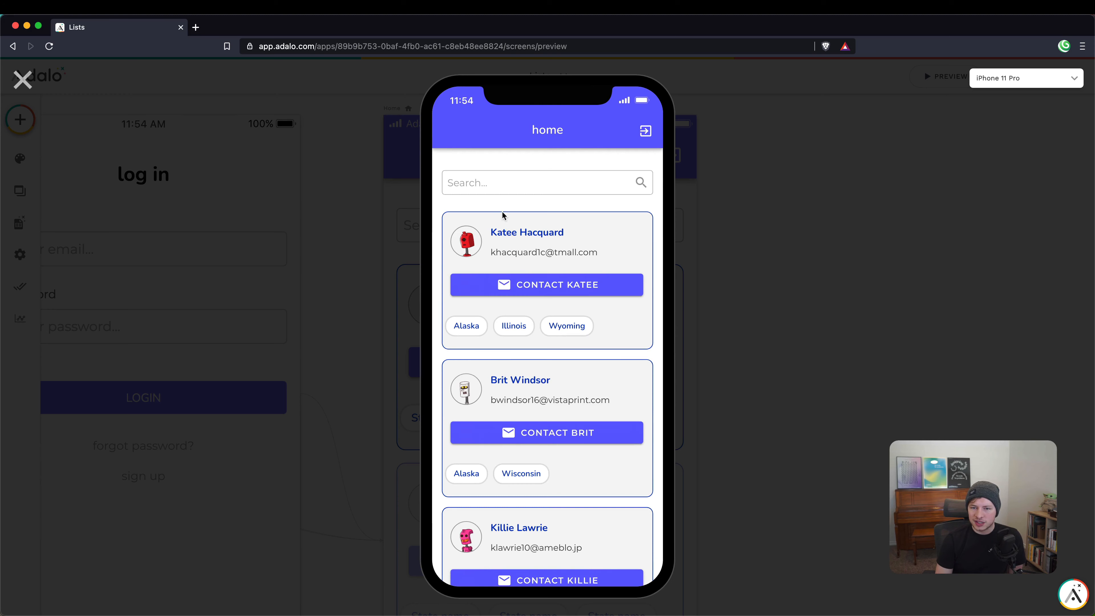
click(445, 186)
scroll(466, 371, down, 10)
scroll(476, 392, up, 10)
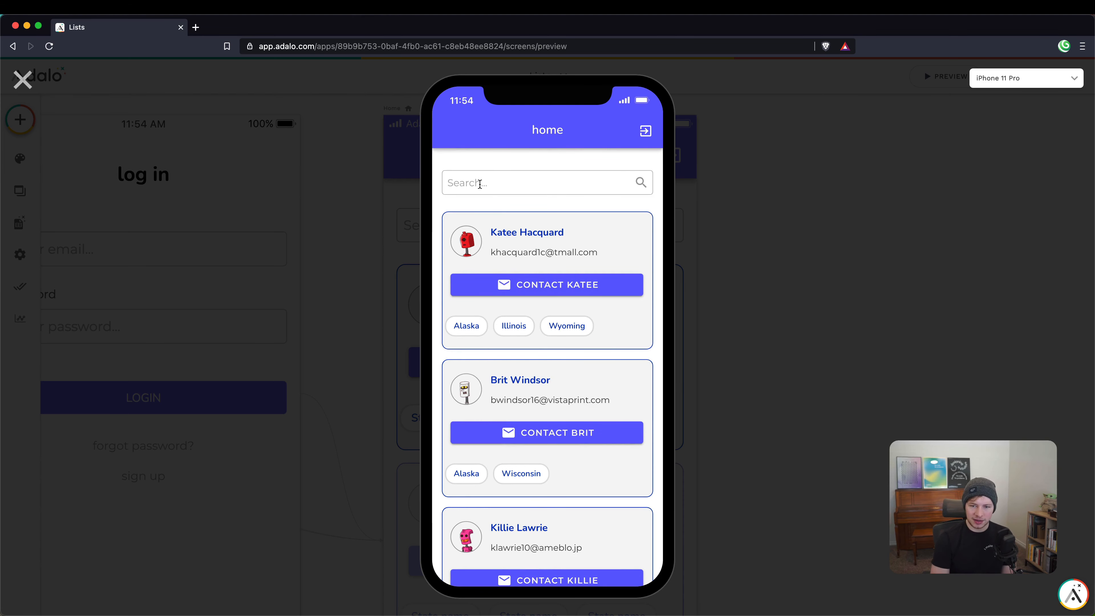
Step: Test the search field in the preview with "k" and "ka", review the filtered cards, and close the preview
click(480, 184)
text(k)
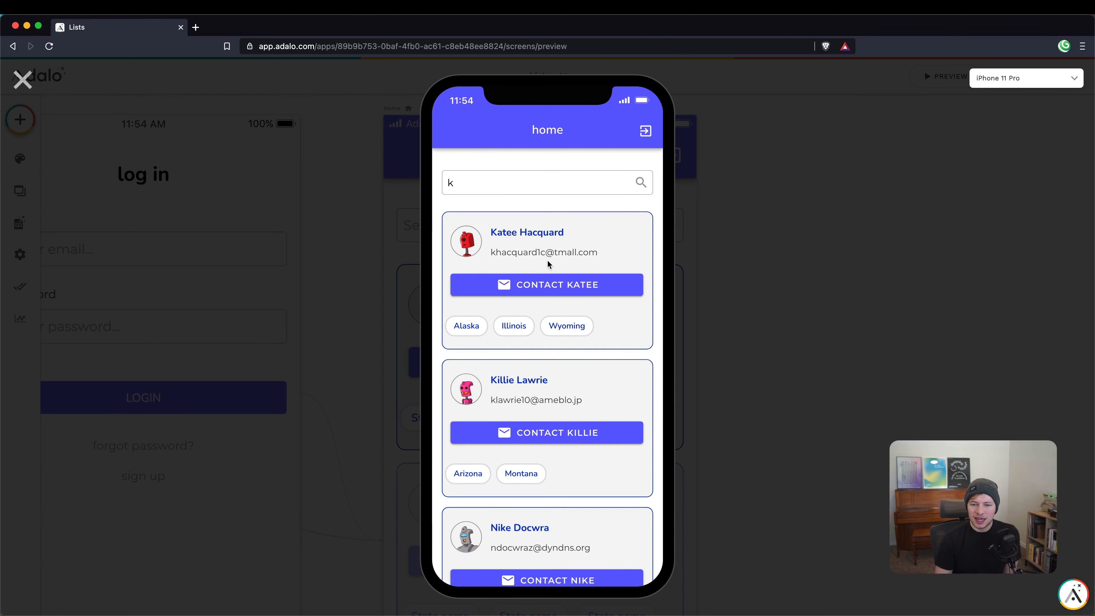
scroll(548, 262, down, 2)
scroll(562, 360, up, 2)
scroll(562, 367, down, 3)
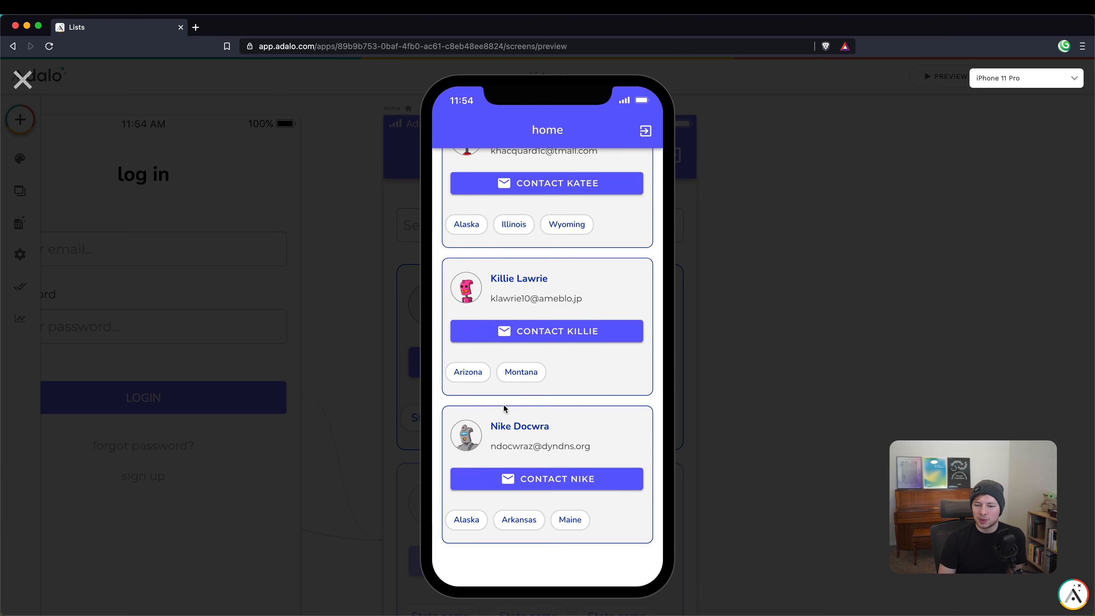
scroll(521, 414, up, 3)
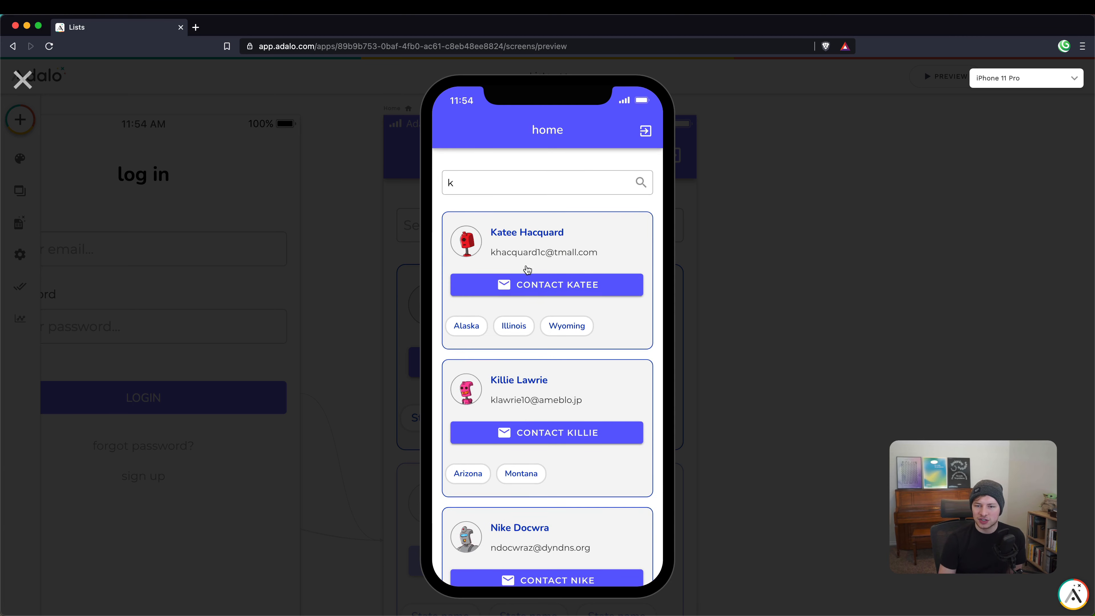
text(a)
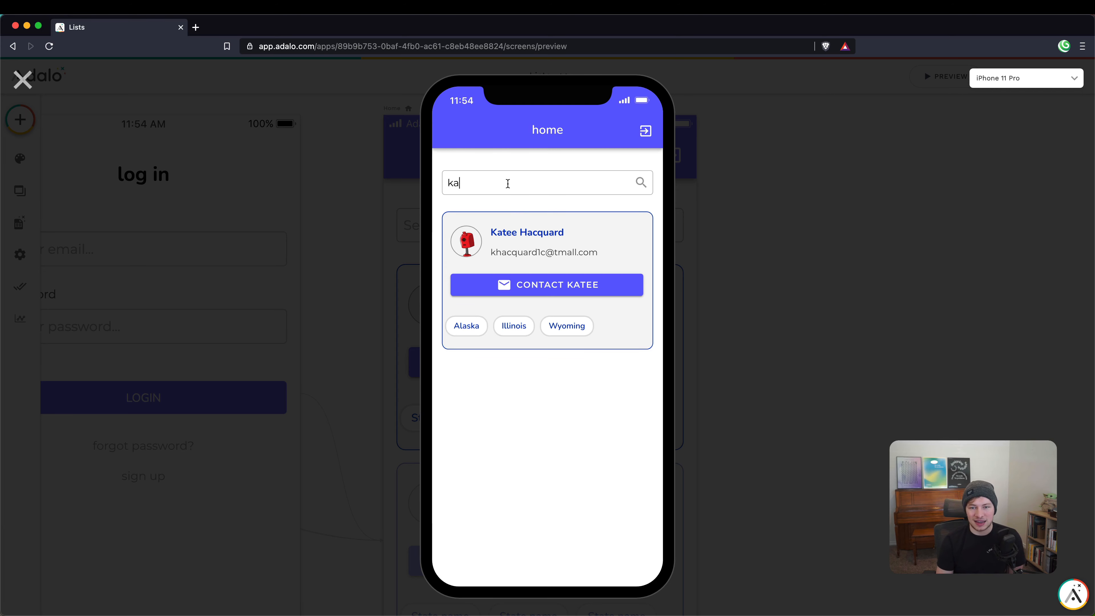
click(24, 79)
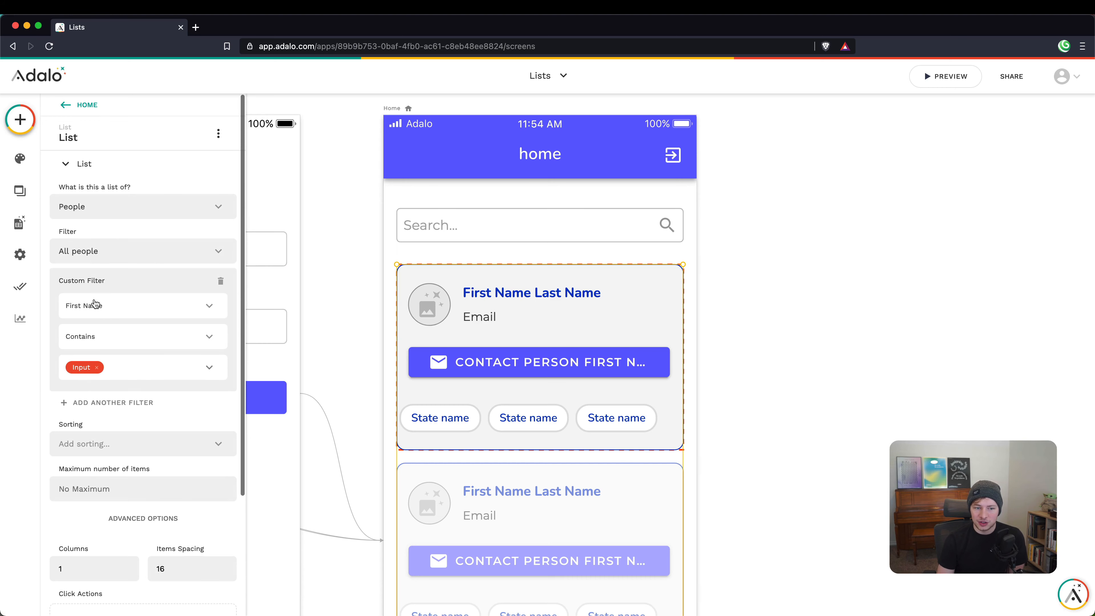
Step: Check which People columns the list's custom filter can use, leaving First Name selected, and deselect the list
click(83, 306)
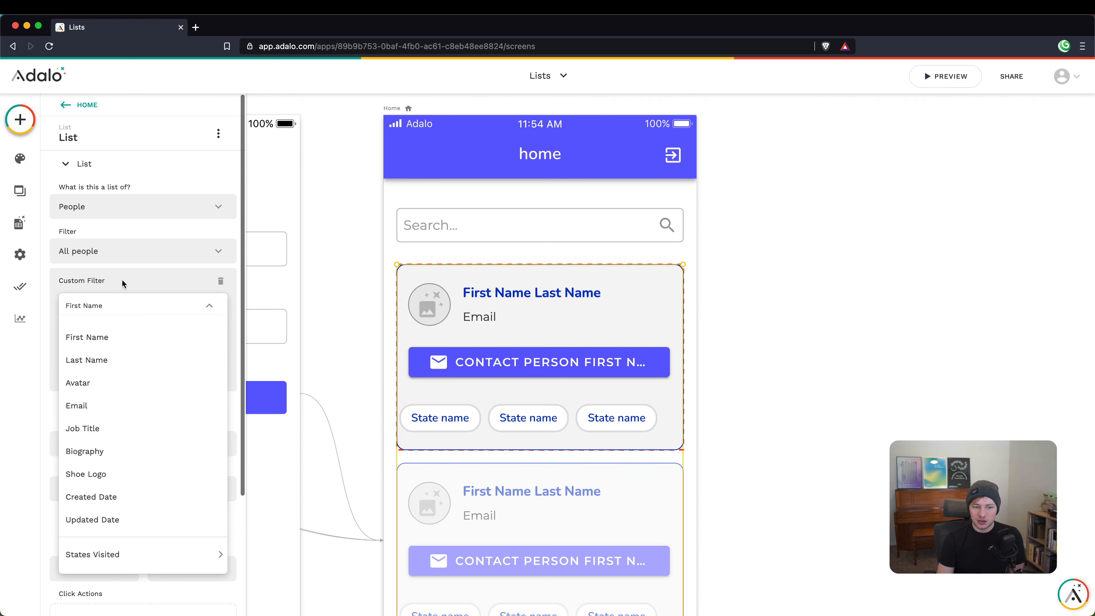
click(113, 281)
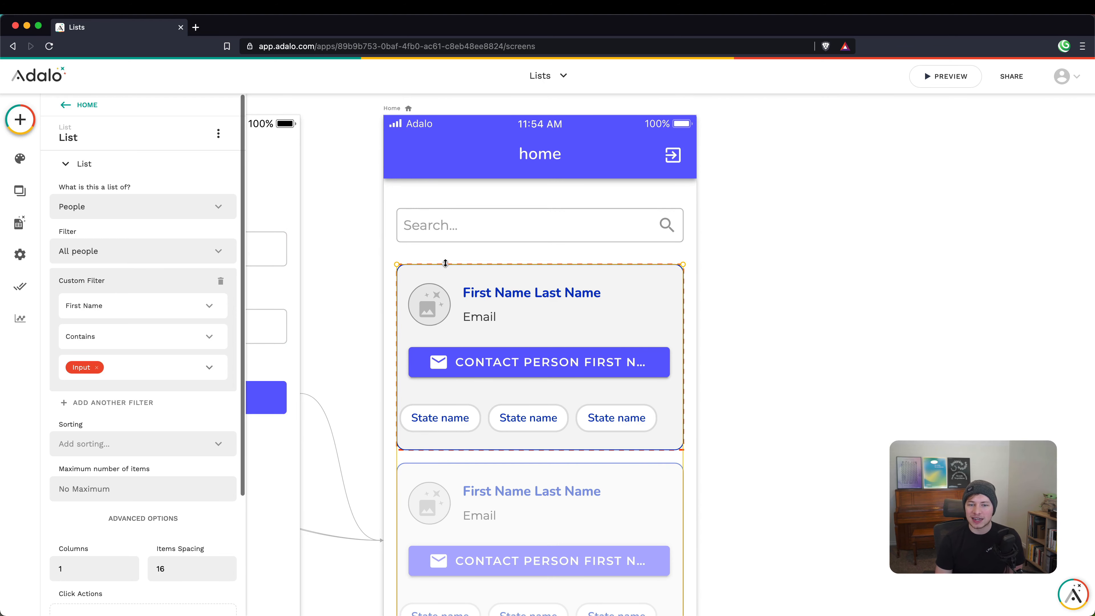
click(453, 194)
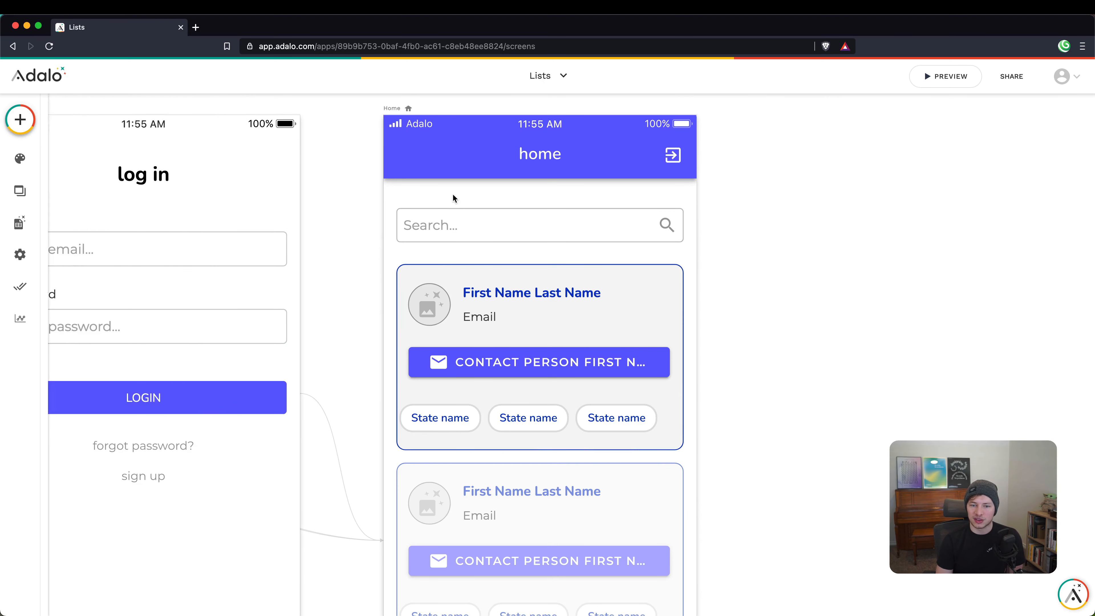